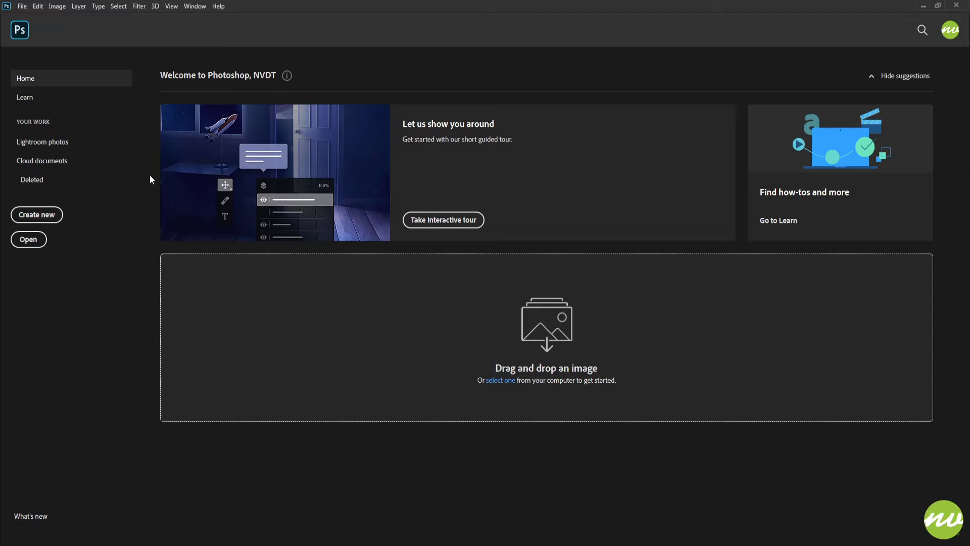
Create a 4096 x 2160 pixel document named TextEffect2 at 300 pixels/inch in RGB Color with a white background.
{"action": "left_click", "coordinate": [43, 216]}
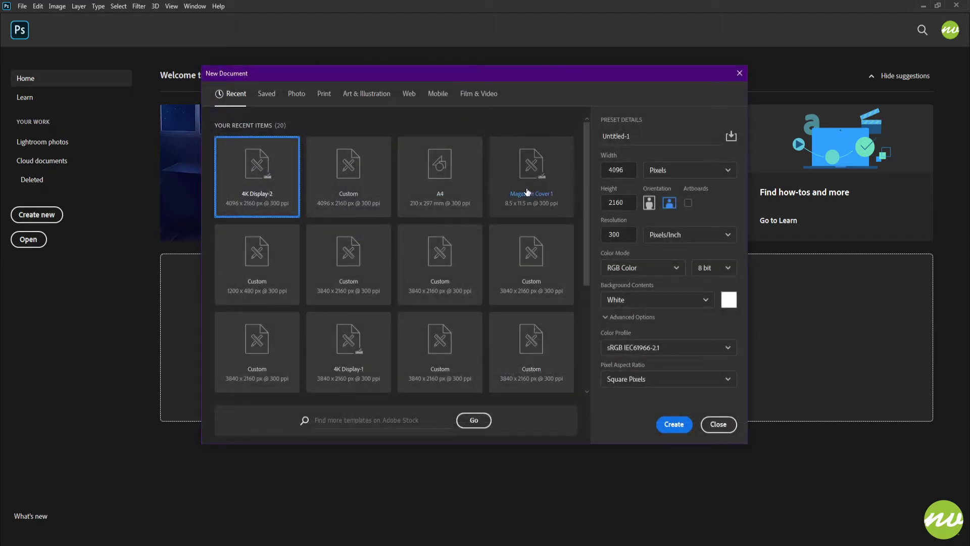
{"action": "left_click", "coordinate": [632, 137]}
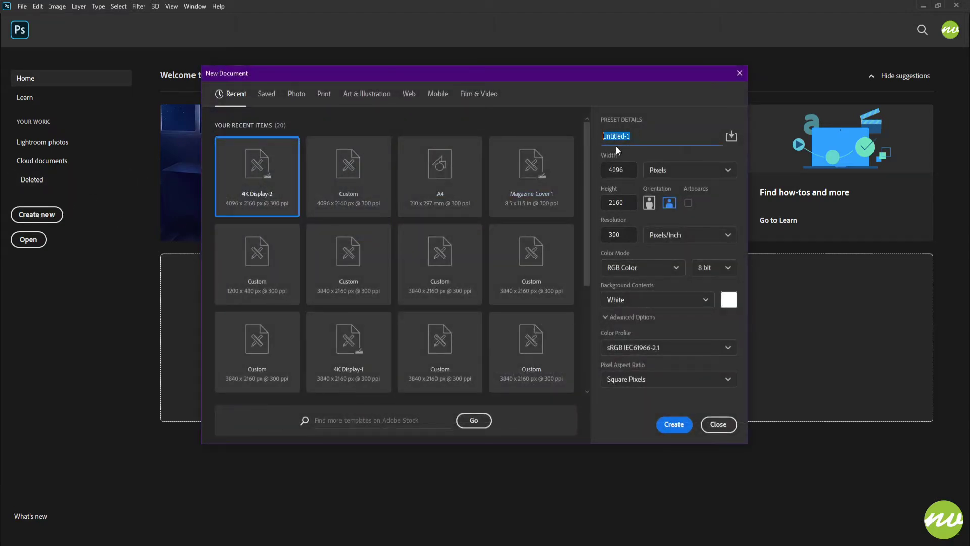
{"action": "type", "text": "Text"}
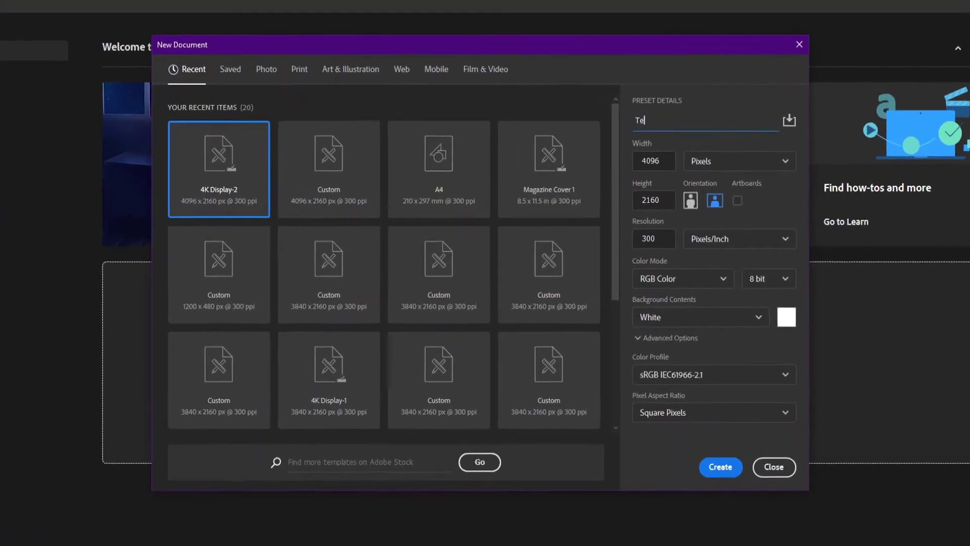
{"action": "type", "text": "Effect2"}
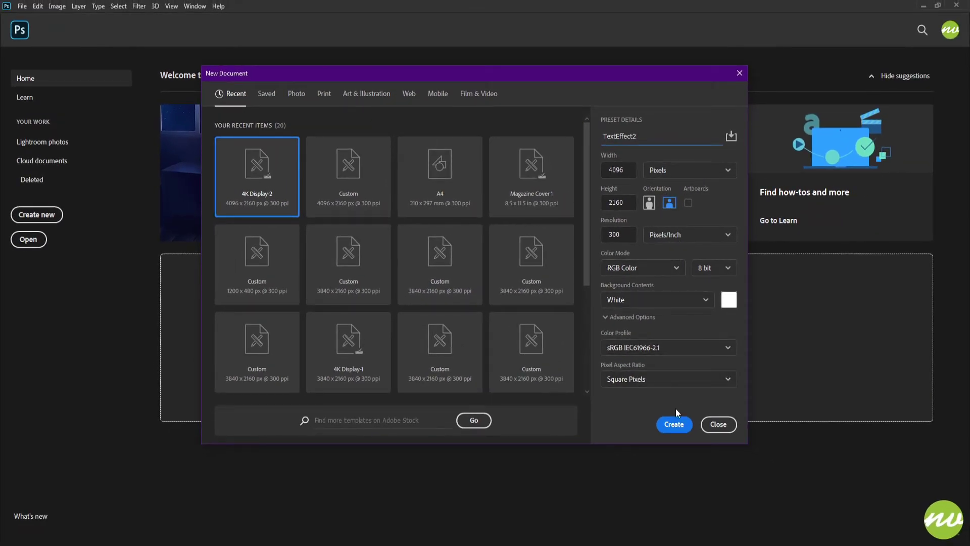
{"action": "left_click", "coordinate": [674, 426]}
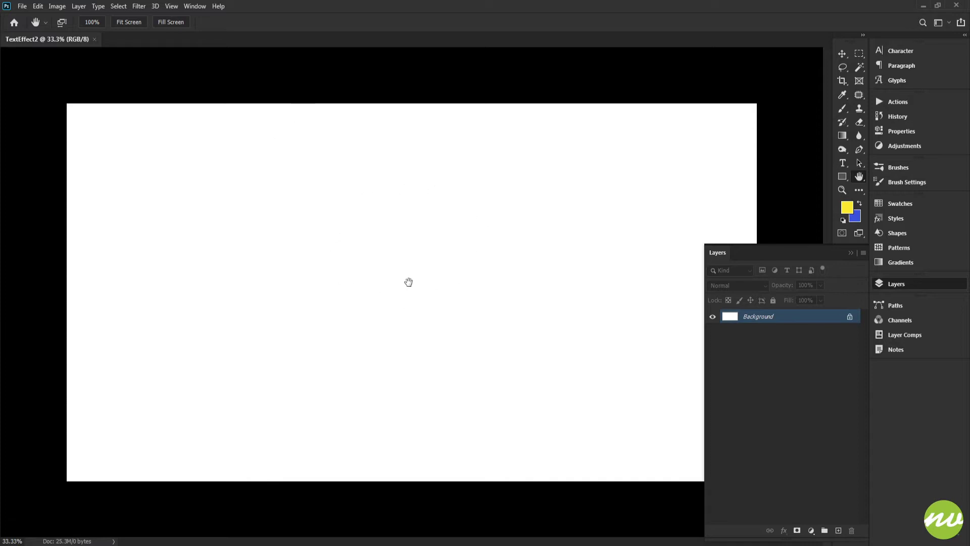
Place a horizontal and a vertical guide crossing at the canvas centre, using the rulers and hiding them again.
{"action": "key", "text": "ctrl+r"}
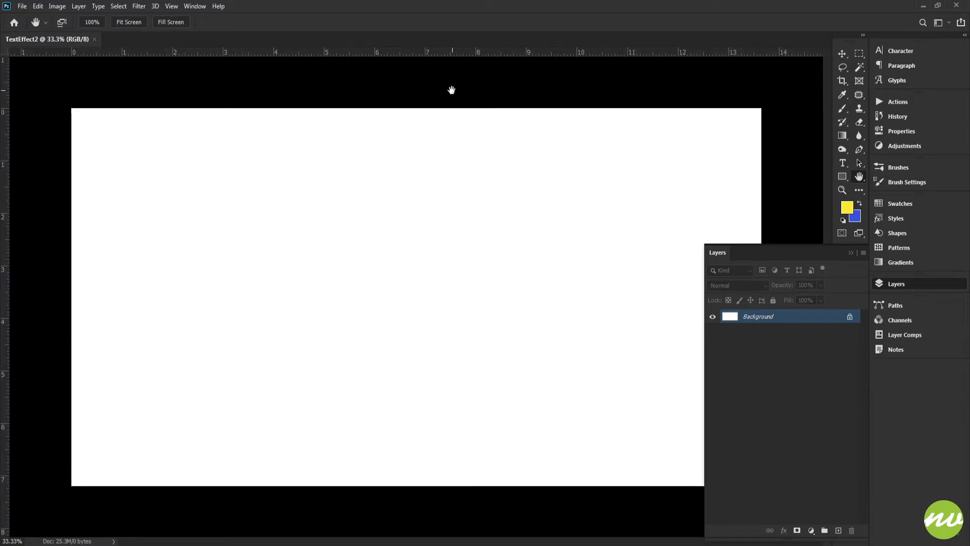
{"action": "key", "text": "v"}
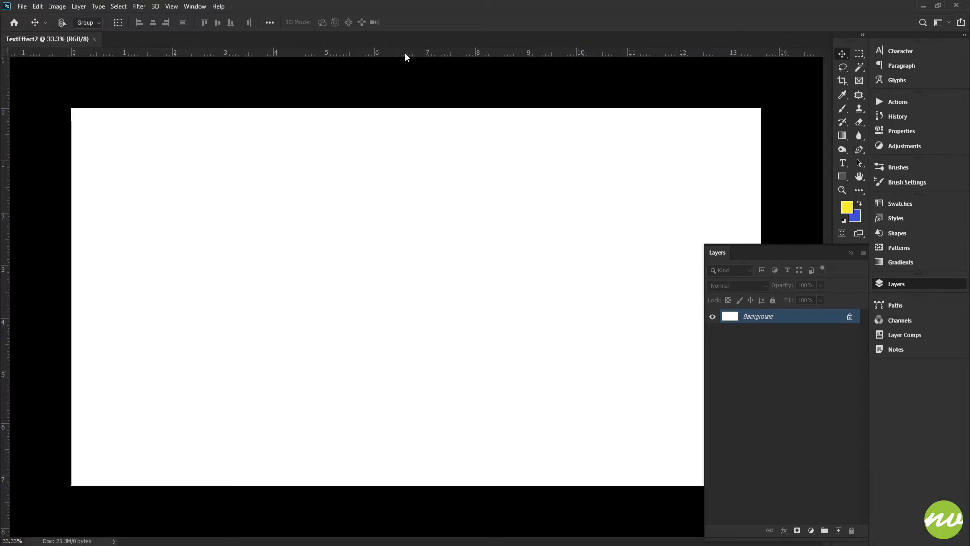
{"action": "left_click_drag", "start_coordinate": [405, 53], "coordinate": [427, 297]}
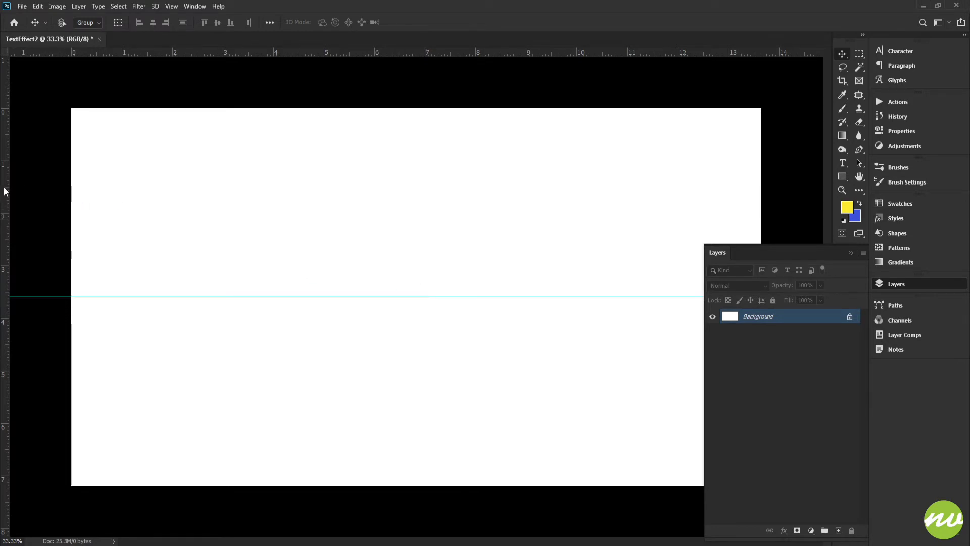
{"action": "left_click_drag", "start_coordinate": [4, 191], "coordinate": [422, 171]}
{"action": "key", "text": "ctrl+r"}
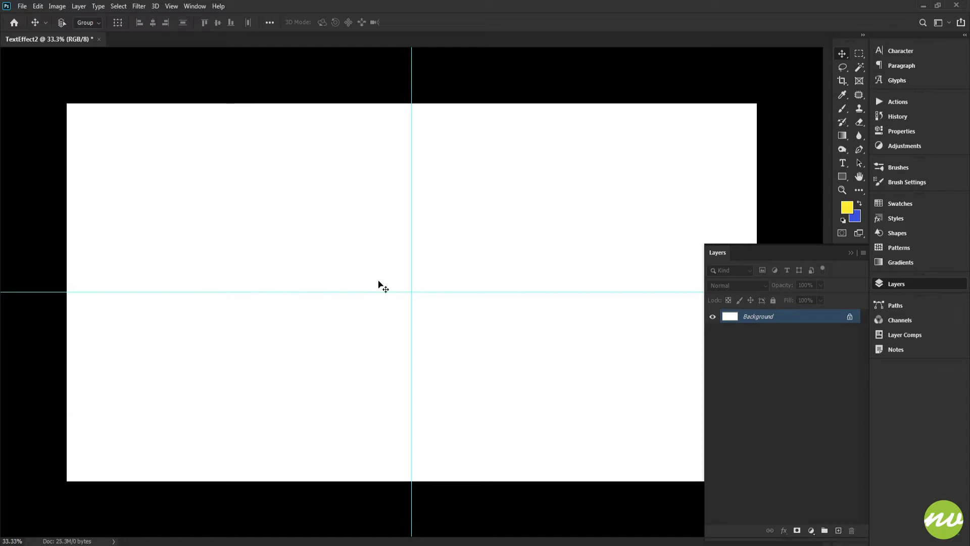
Add the text "StarToys" on the canvas in yellow Arial Regular at 180 pt.
{"action": "key", "text": "t"}
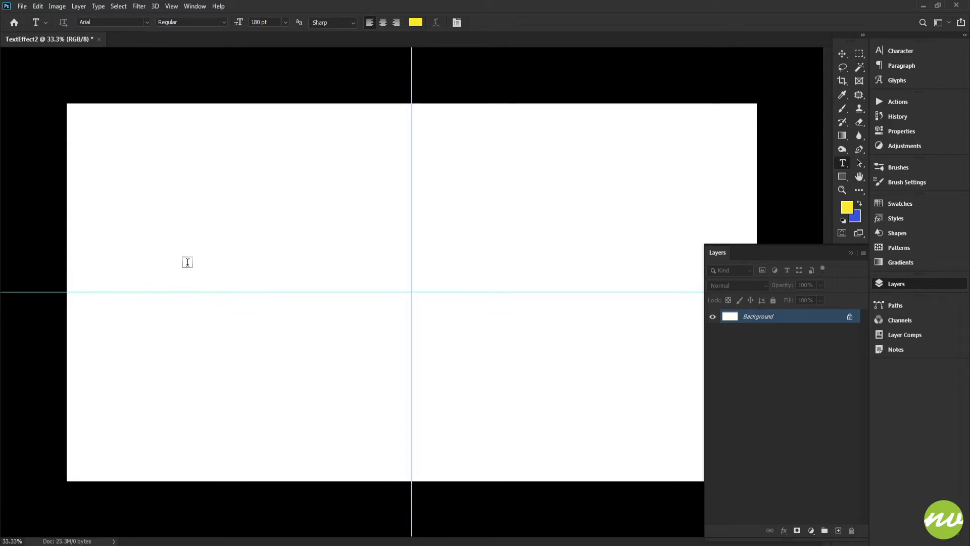
{"action": "left_click", "coordinate": [187, 291]}
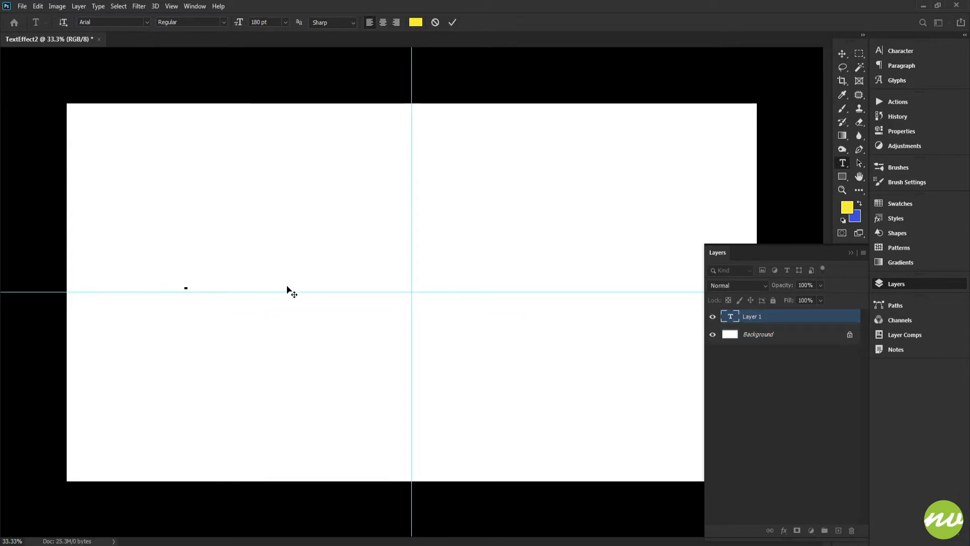
{"action": "type", "text": "Star"}
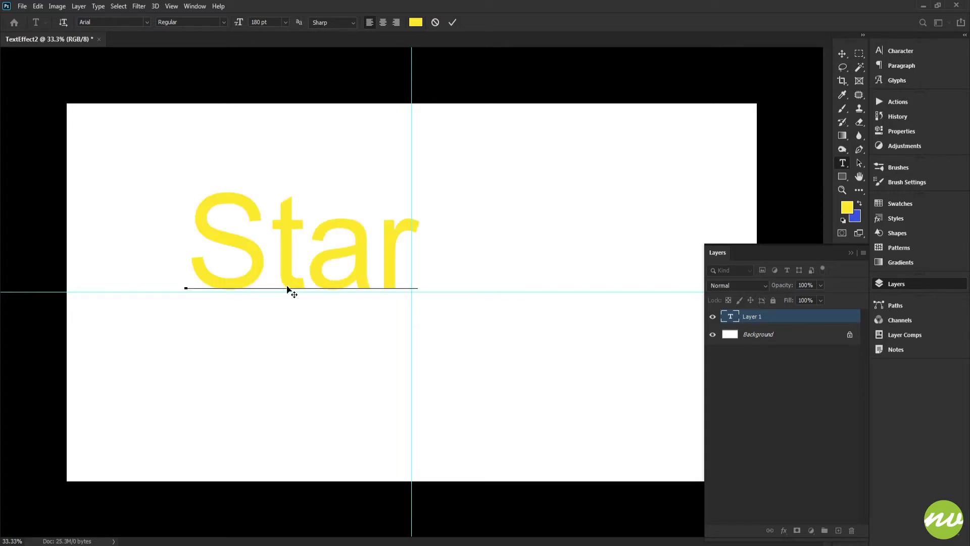
{"action": "type", "text": "Toys"}
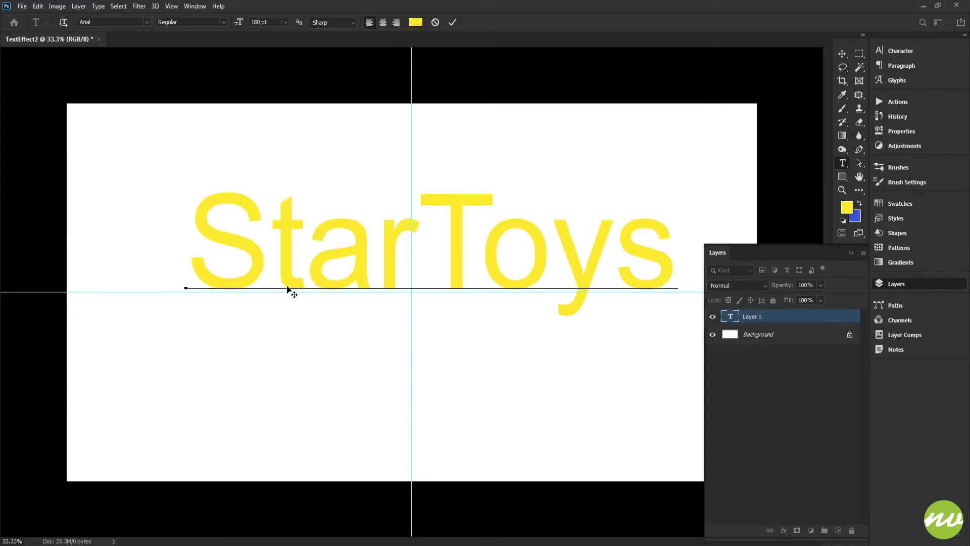
{"action": "key", "text": "ctrl+Return"}
Centre the StarToys text vertically and horizontally on the canvas and clear the selection.
{"action": "key", "text": "ctrl+a"}
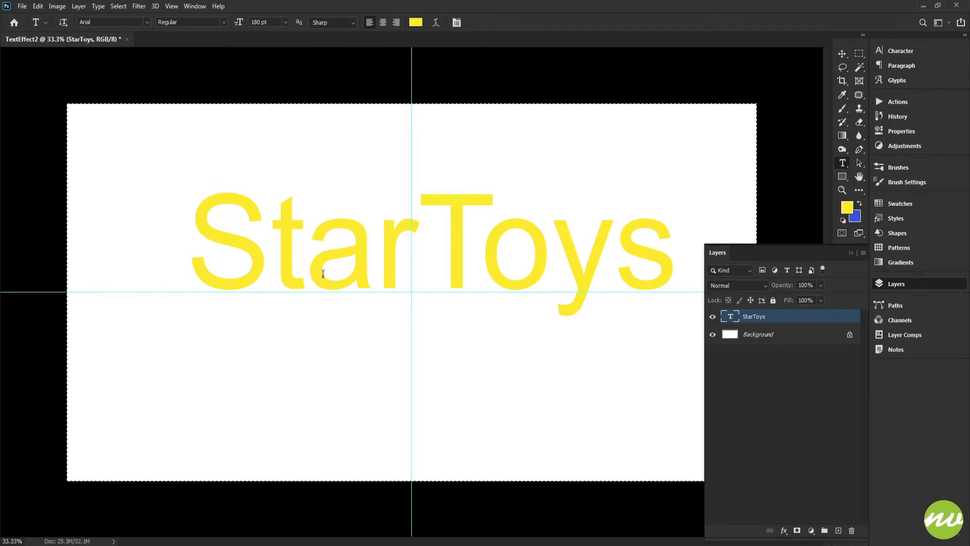
{"action": "key", "text": "v"}
{"action": "left_click", "coordinate": [217, 22]}
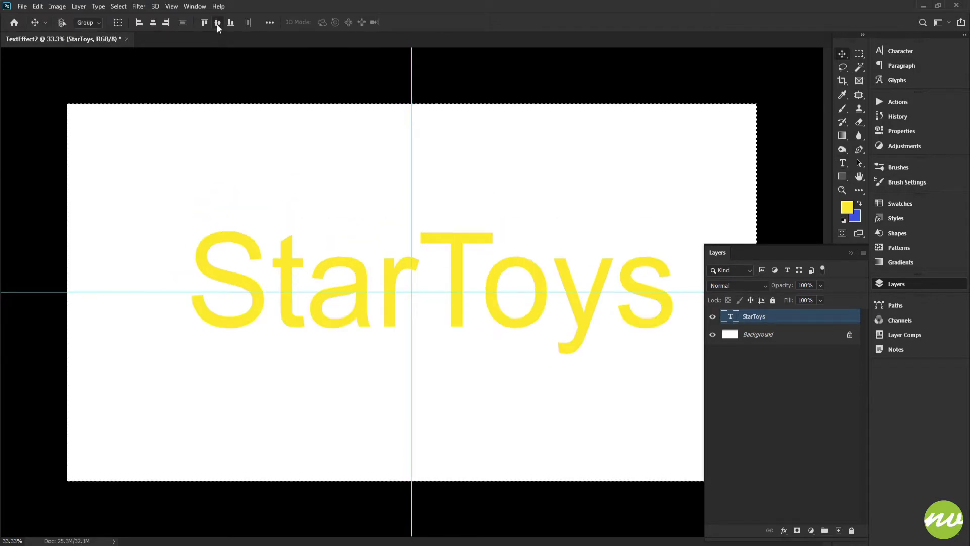
{"action": "left_click", "coordinate": [152, 22]}
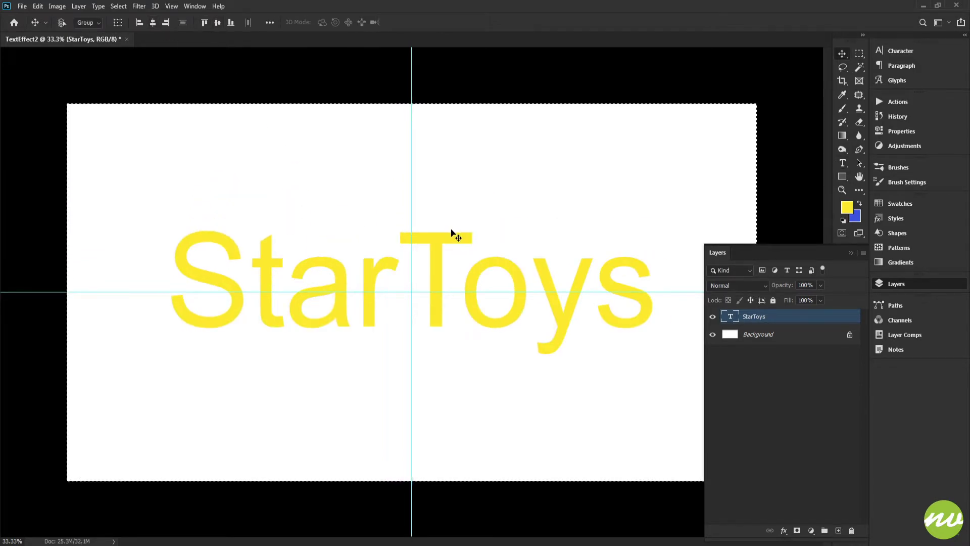
{"action": "key", "text": "ctrl"}
{"action": "key", "text": "ctrl+d"}
Put the StarToys text layer into a group named Branding and add an empty group named Logo above it.
{"action": "left_click", "coordinate": [825, 530], "text": "alt"}
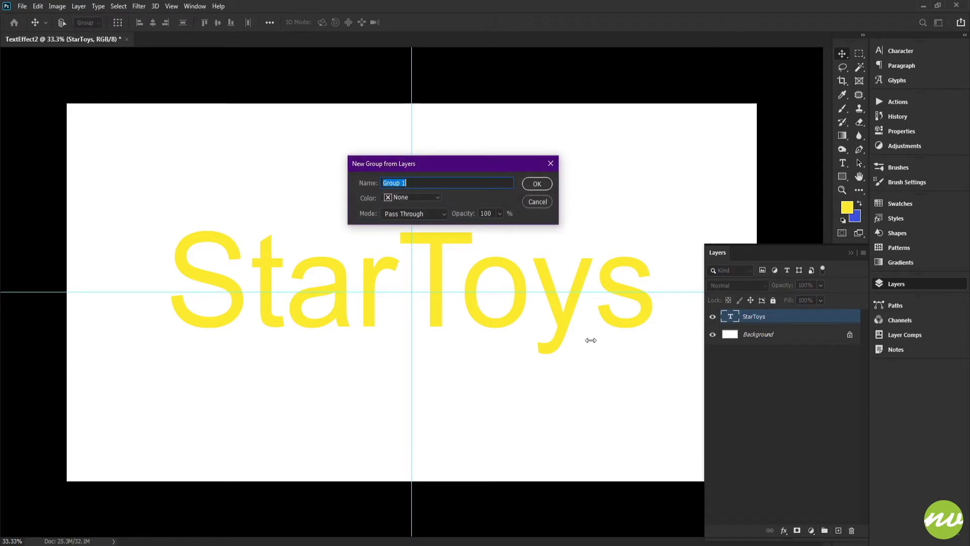
{"action": "type", "text": "Branding"}
{"action": "key", "text": "Return"}
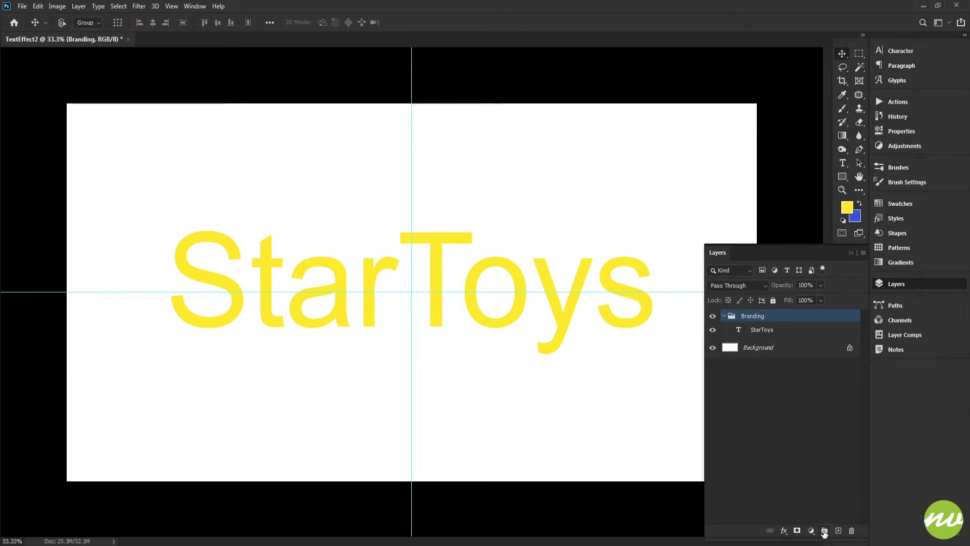
{"action": "left_click", "coordinate": [822, 530], "text": "alt"}
{"action": "type", "text": "Logo"}
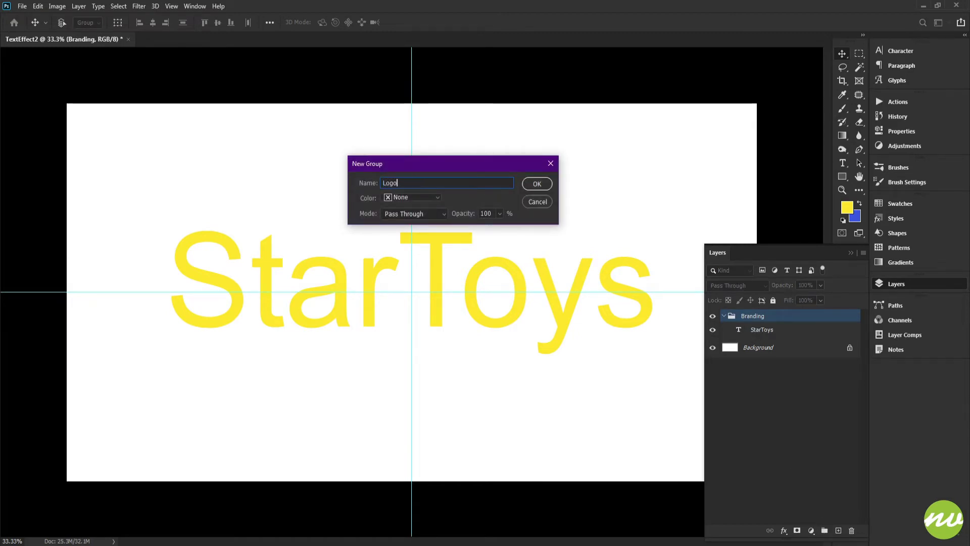
{"action": "key", "text": "Return"}
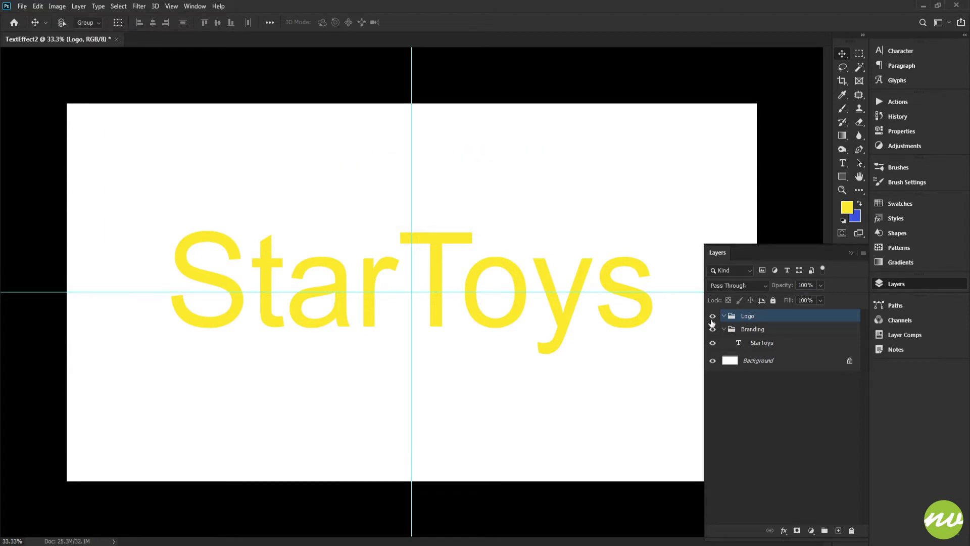
Hide the Logo group, wrap the StarToys layer in a group named Normal inside Branding, and collapse Normal.
{"action": "left_click", "coordinate": [762, 346]}
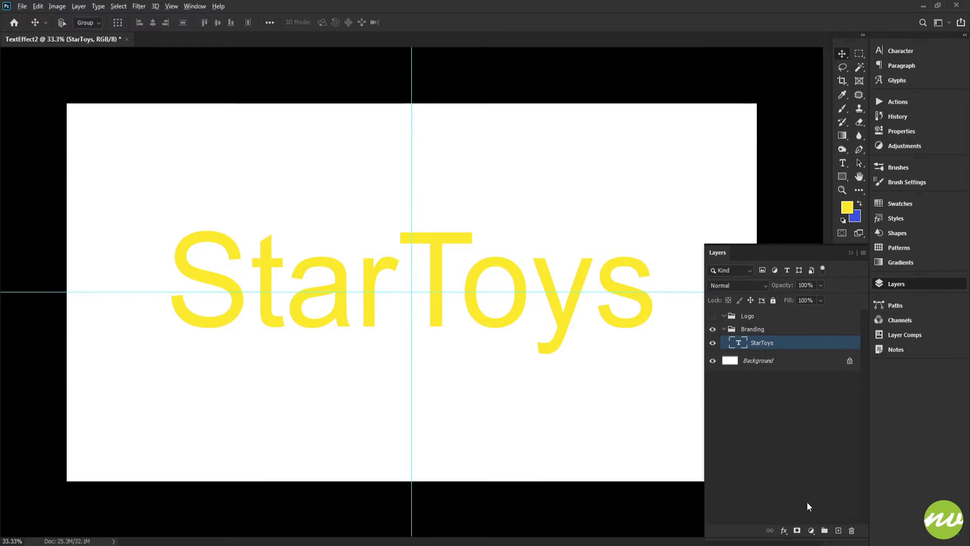
{"action": "left_click", "coordinate": [825, 531], "text": "alt"}
{"action": "type", "text": "Normal"}
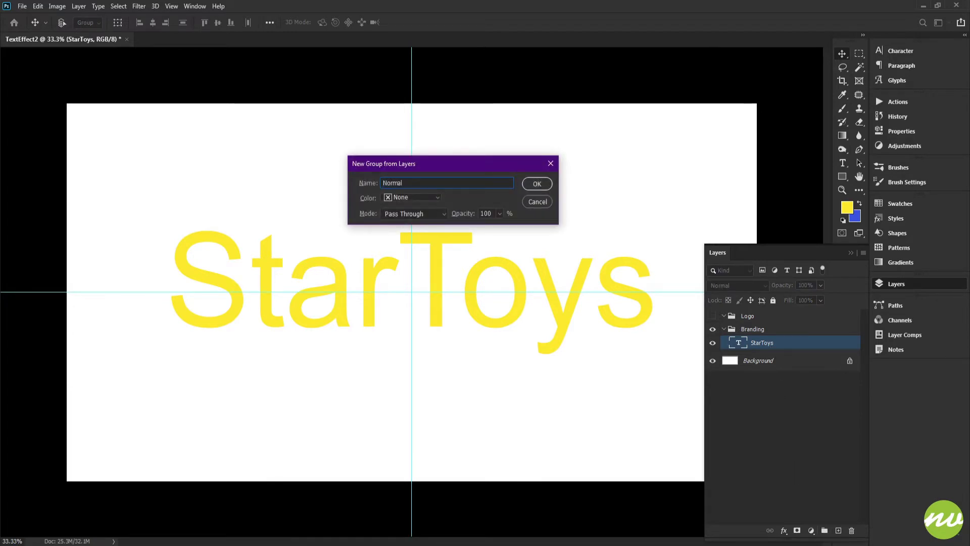
{"action": "key", "text": "Return"}
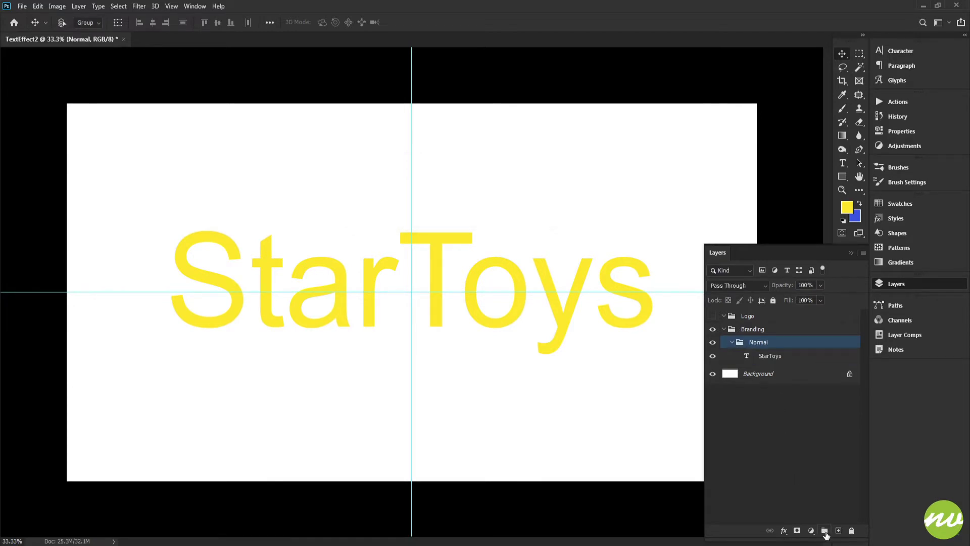
{"action": "left_click", "coordinate": [732, 342]}
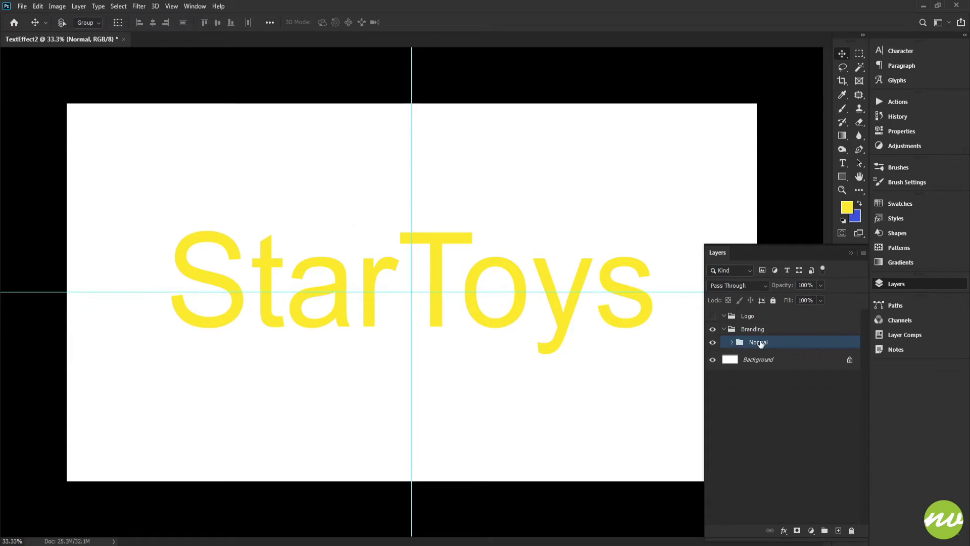
Duplicate the Normal group, hide the original, and rename the copy Mofified.
{"action": "left_click", "coordinate": [665, 361], "text": "alt"}
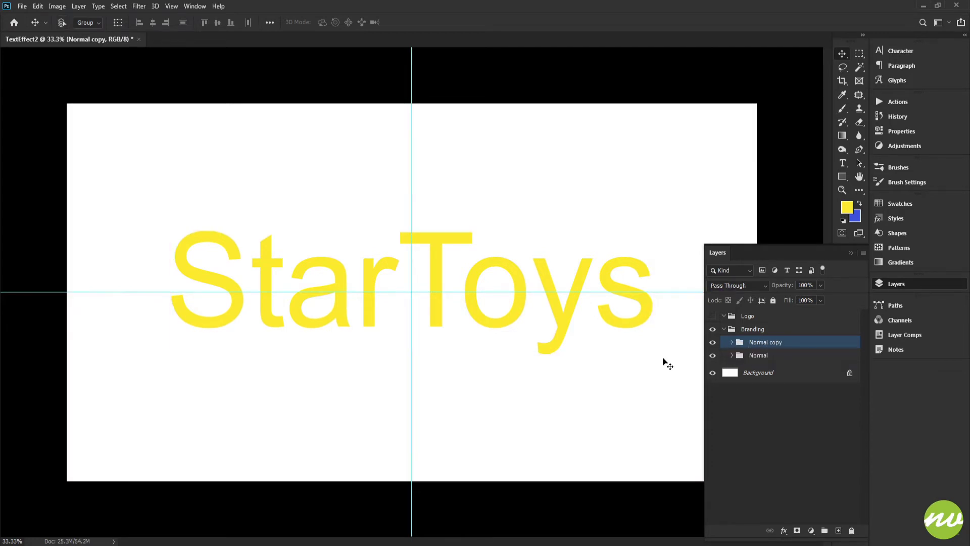
{"action": "left_click", "coordinate": [713, 355]}
{"action": "double_click", "coordinate": [765, 342]}
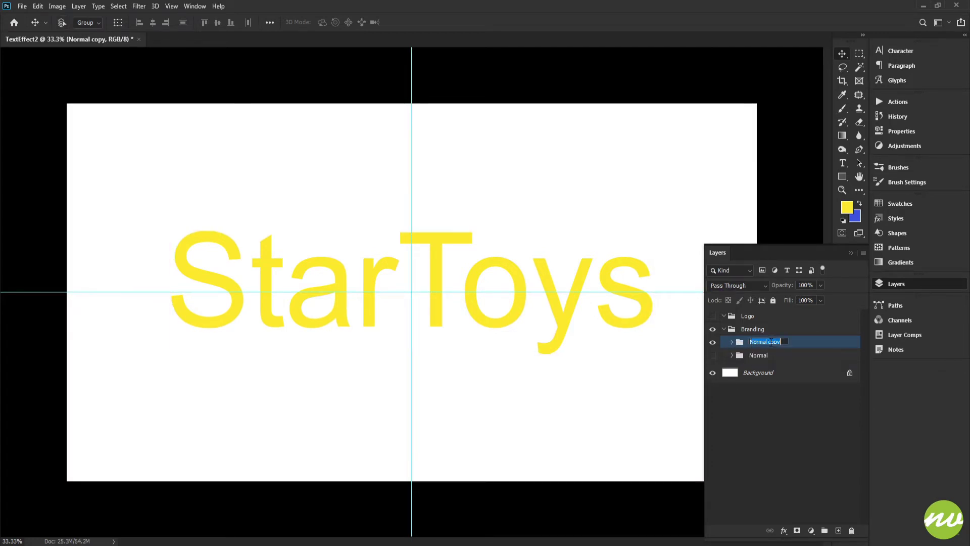
{"action": "type", "text": "Mofified"}
{"action": "key", "text": "Return"}
Select the StarToys text layer inside the Mofified group and hide the guides.
{"action": "left_click", "coordinate": [732, 343]}
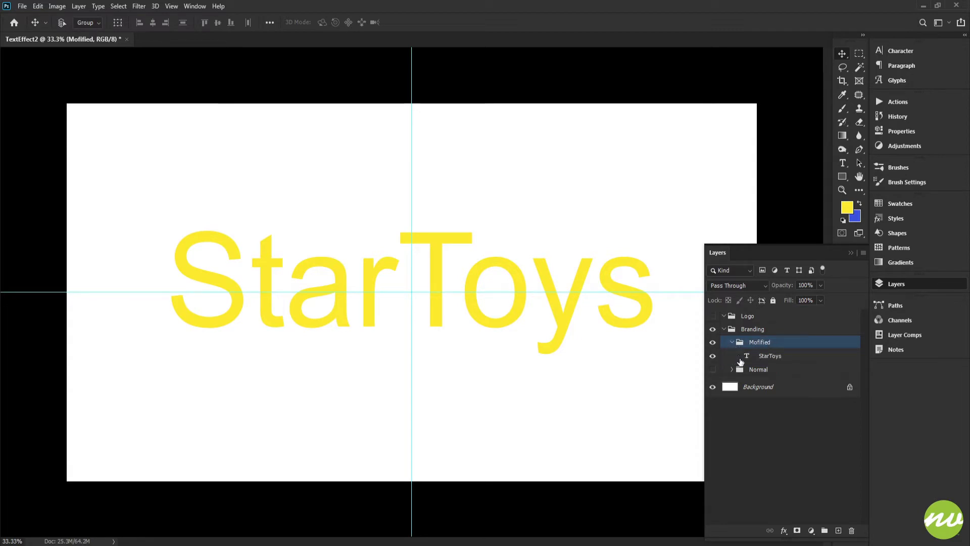
{"action": "left_click", "coordinate": [765, 356]}
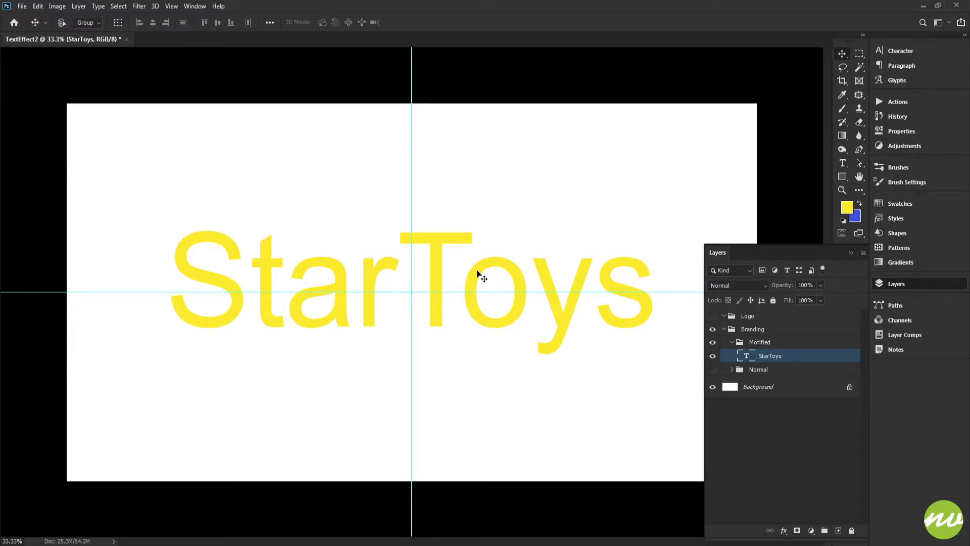
{"action": "key", "text": "ctrl+semicolon"}
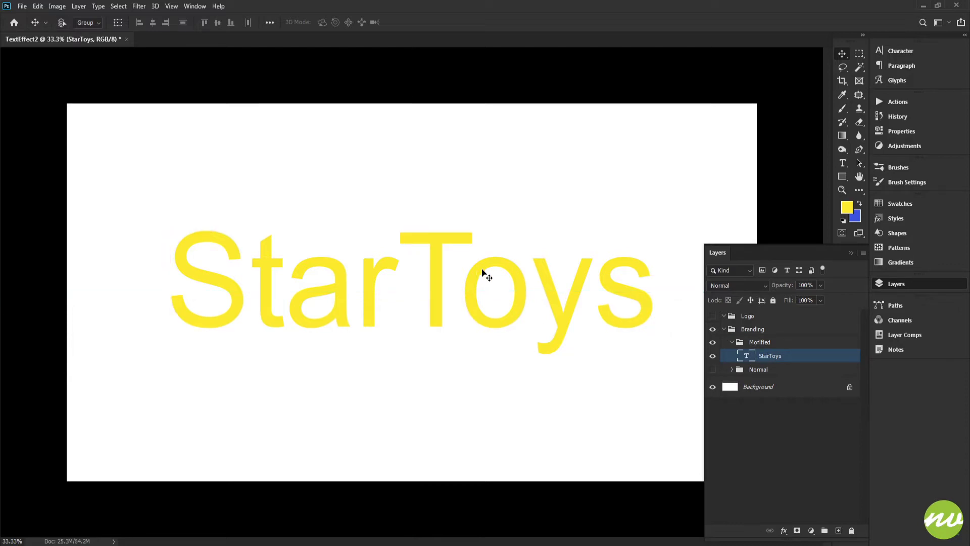
Change the StarToys text's font to Urbane with the Medium style.
{"action": "left_click", "coordinate": [889, 51]}
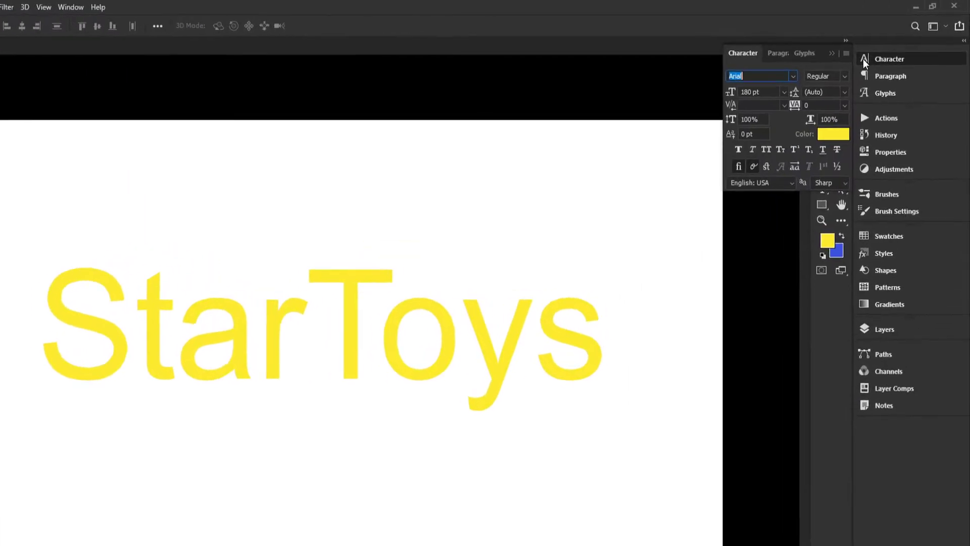
{"action": "left_click", "coordinate": [778, 83]}
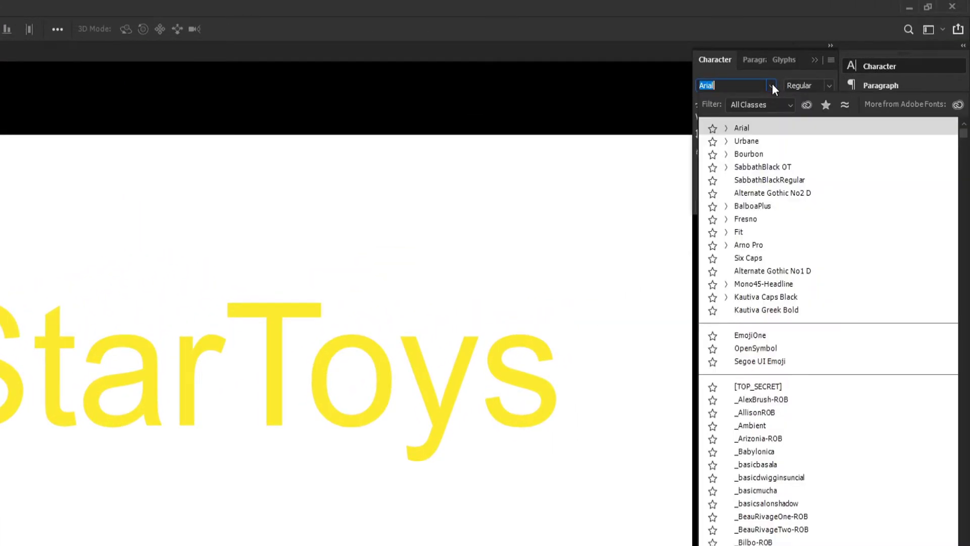
{"action": "left_click", "coordinate": [754, 142]}
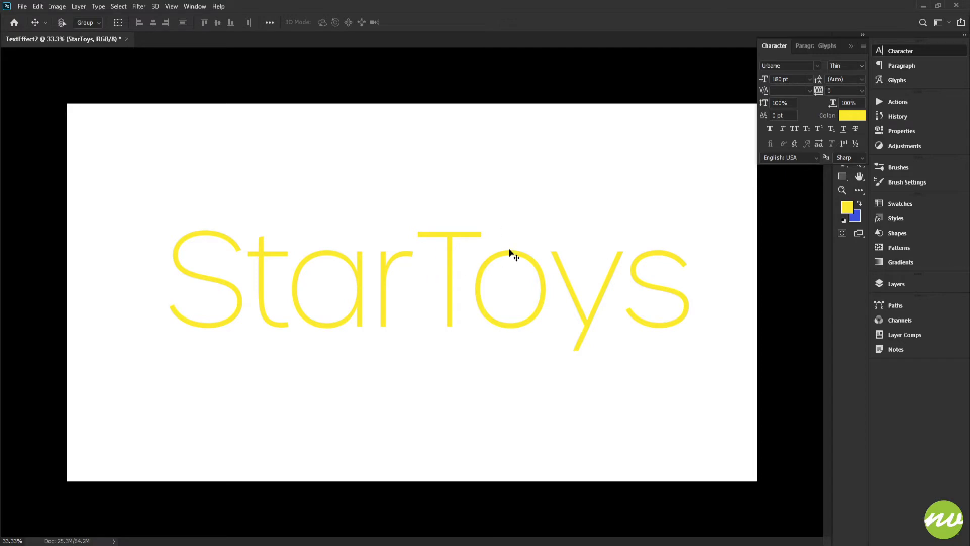
{"action": "left_click", "coordinate": [862, 65]}
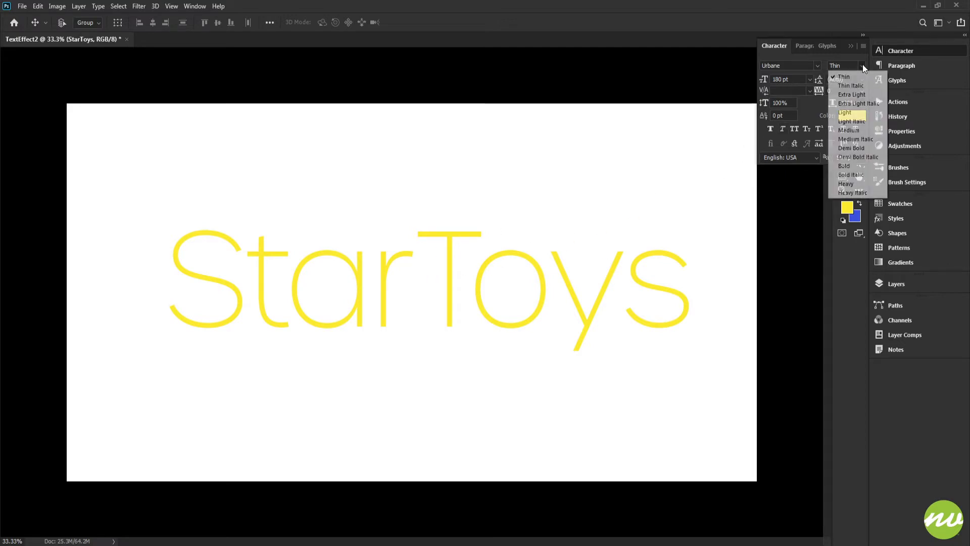
{"action": "left_click", "coordinate": [849, 130]}
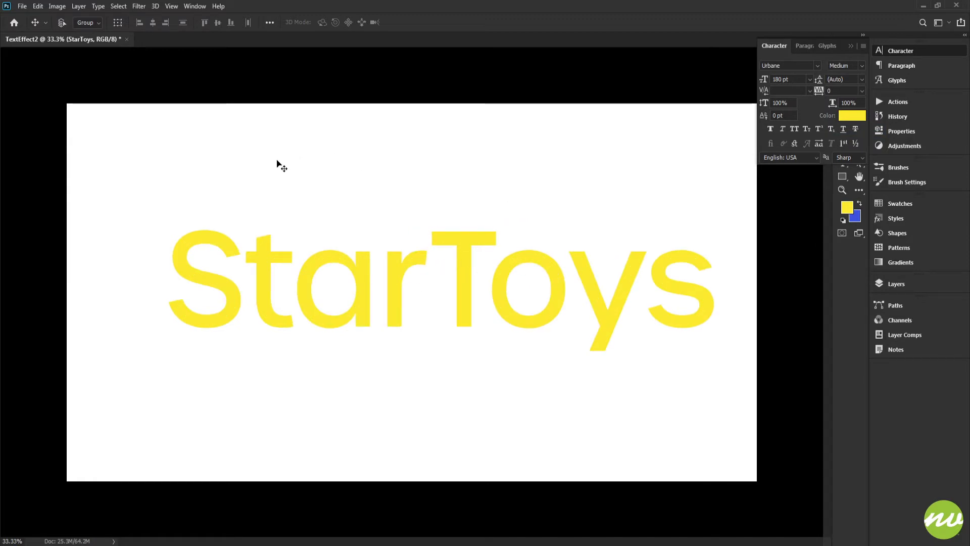
Select the entire canvas and centre the StarToys text on it vertically and horizontally.
{"action": "key", "text": "ctrl+a"}
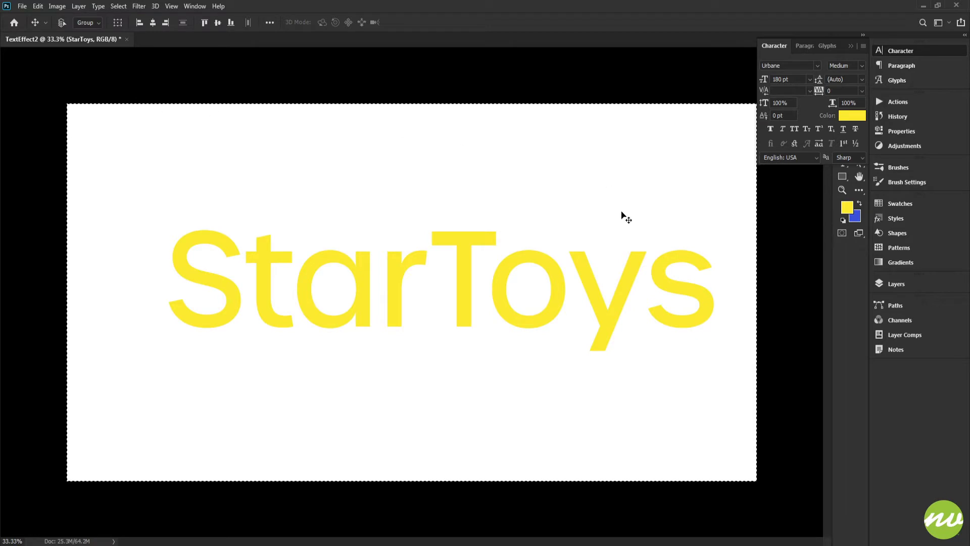
{"action": "left_click", "coordinate": [218, 22]}
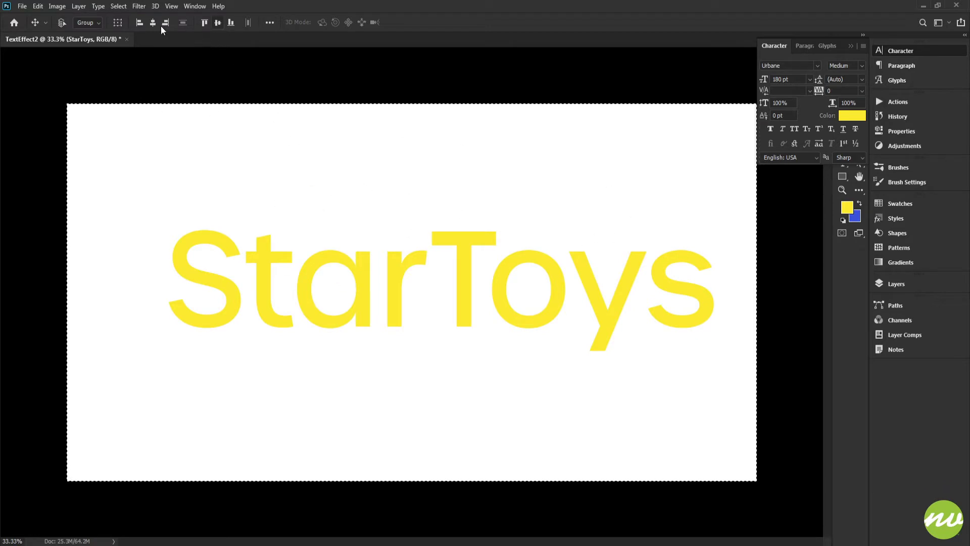
{"action": "left_click", "coordinate": [153, 22]}
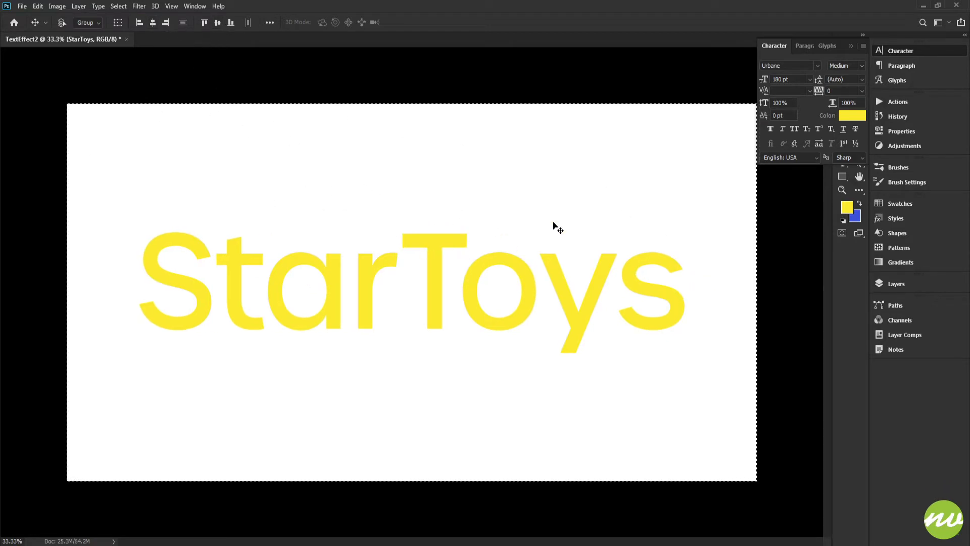
Set the StarToys text in All Caps with stylistic alternates, centred on the canvas.
{"action": "left_click", "coordinate": [795, 130]}
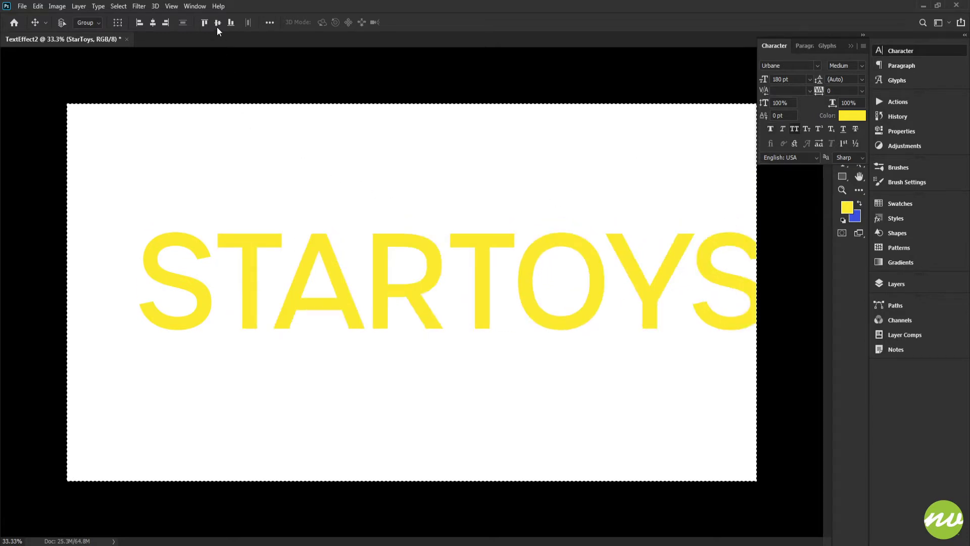
{"action": "left_click", "coordinate": [154, 24]}
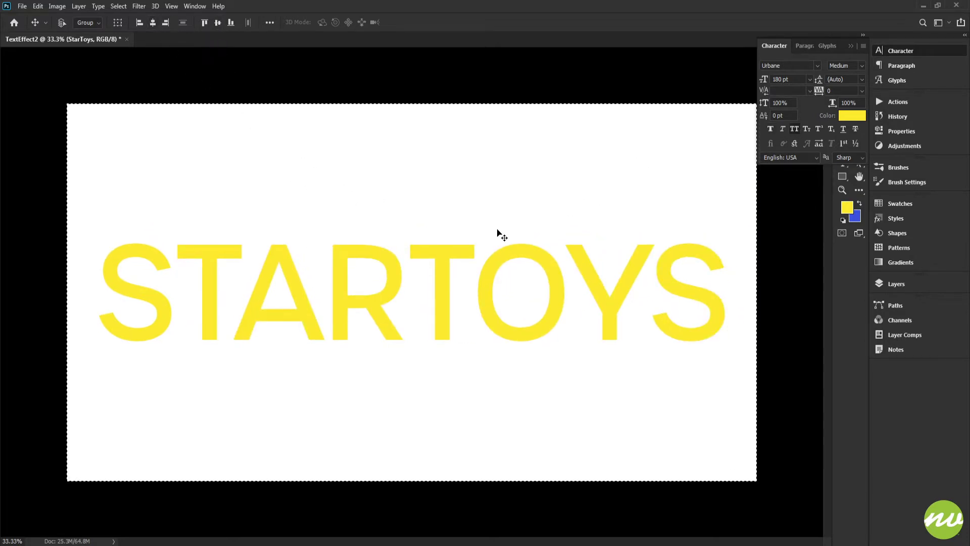
{"action": "left_click", "coordinate": [819, 145]}
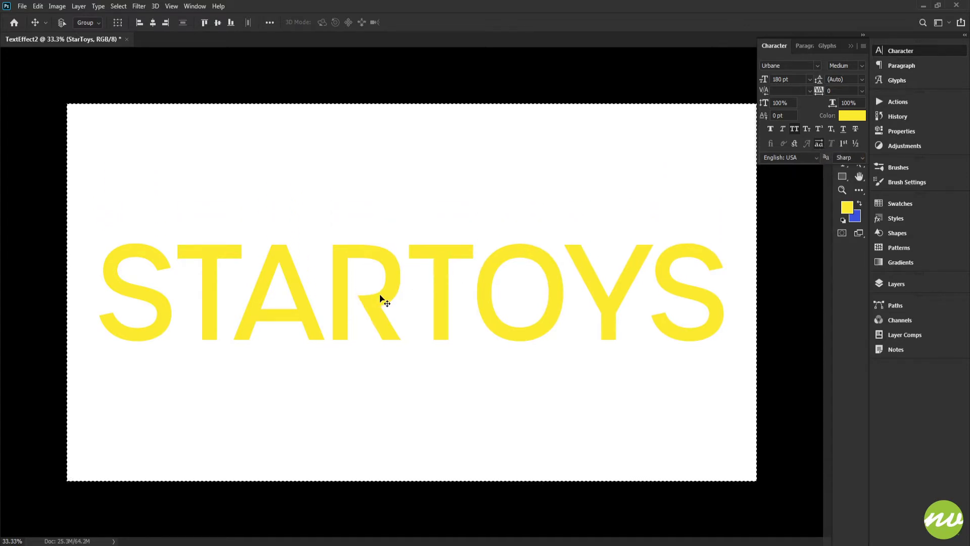
{"action": "left_click", "coordinate": [819, 145]}
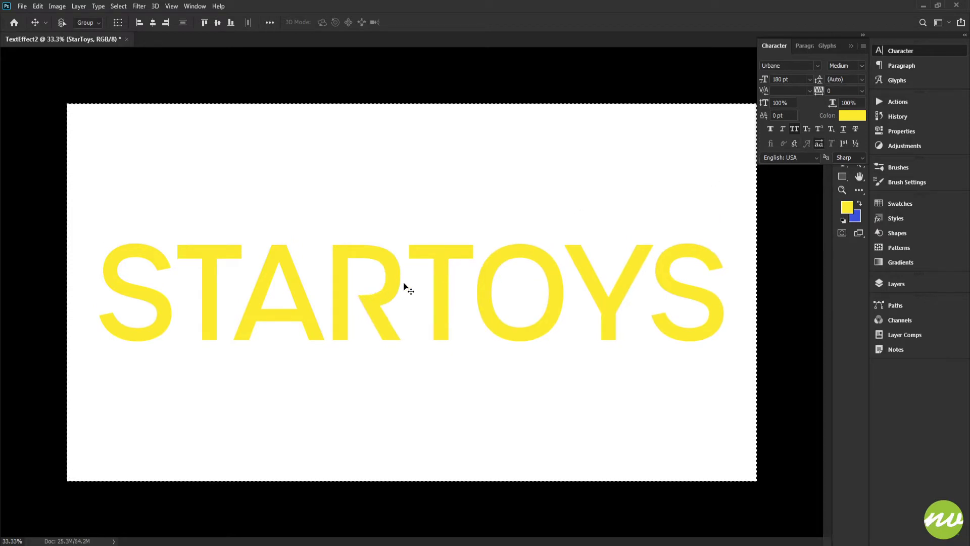
Set the text's tracking to -25 and centre it horizontally on the canvas again.
{"action": "left_click", "coordinate": [861, 91]}
{"action": "left_click", "coordinate": [861, 91]}
{"action": "left_click", "coordinate": [862, 90]}
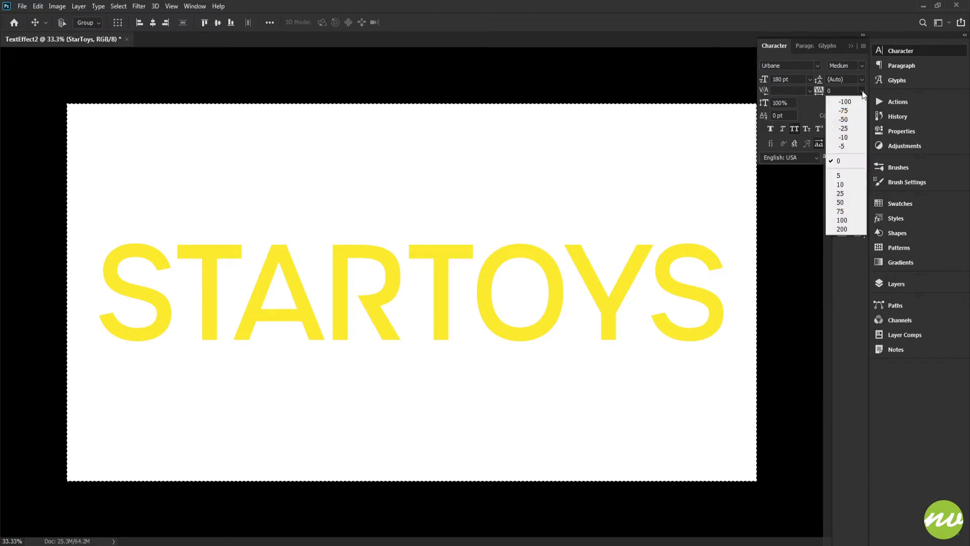
{"action": "left_click", "coordinate": [843, 128]}
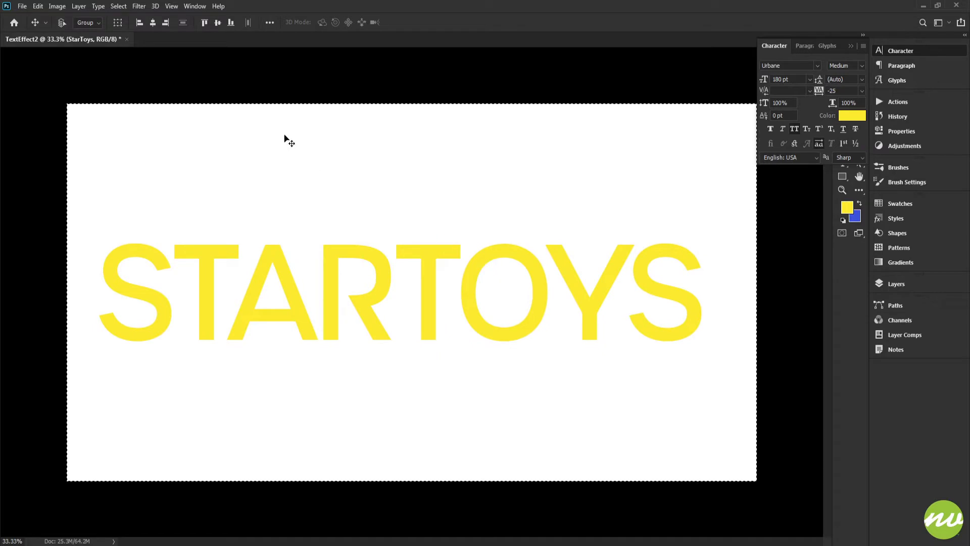
{"action": "left_click", "coordinate": [154, 22]}
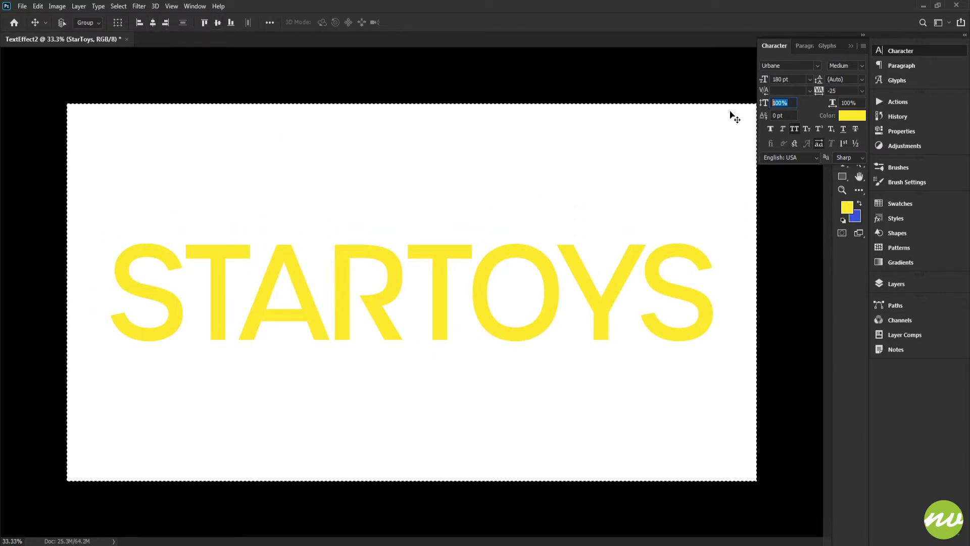
Try a vertical scale of 120% on the StarToys text.
{"action": "left_click", "coordinate": [781, 102]}
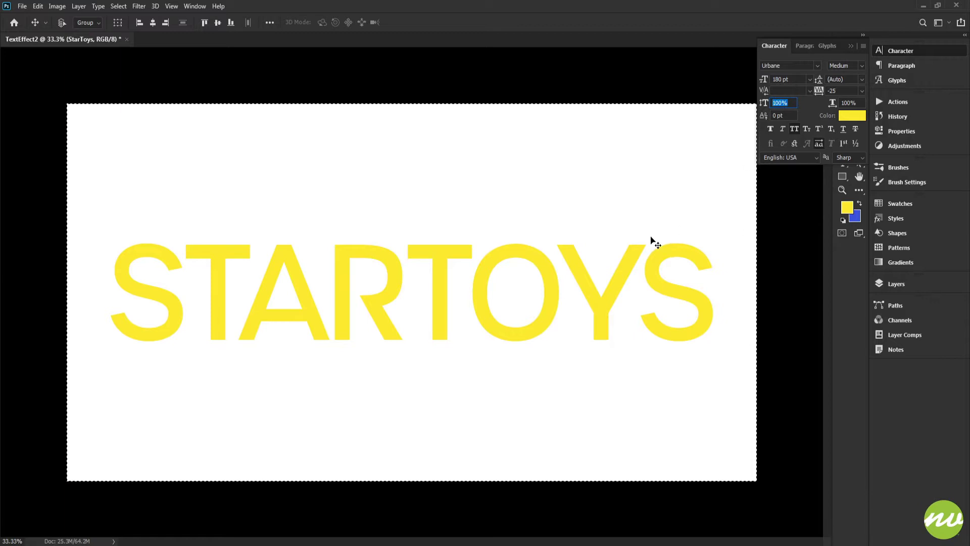
{"action": "type", "text": "120"}
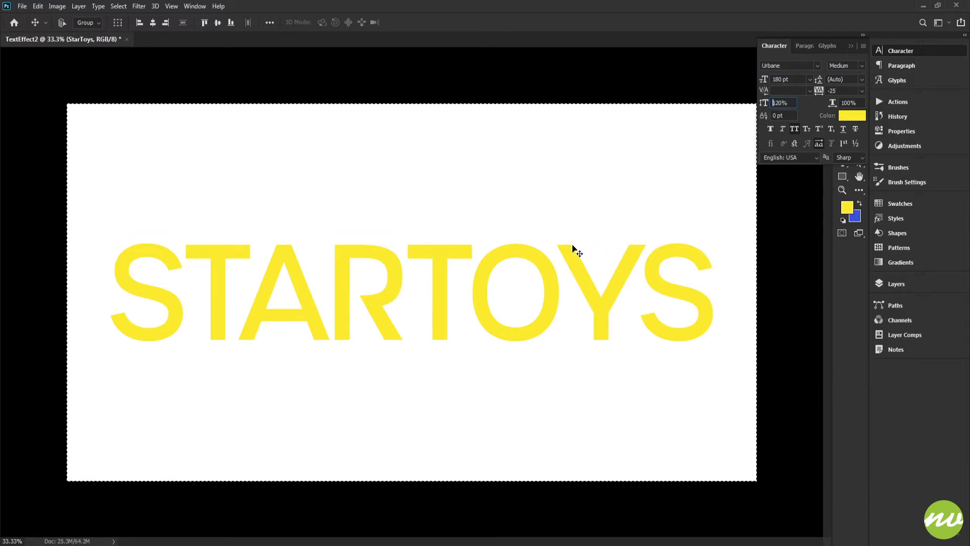
{"action": "key", "text": "Return"}
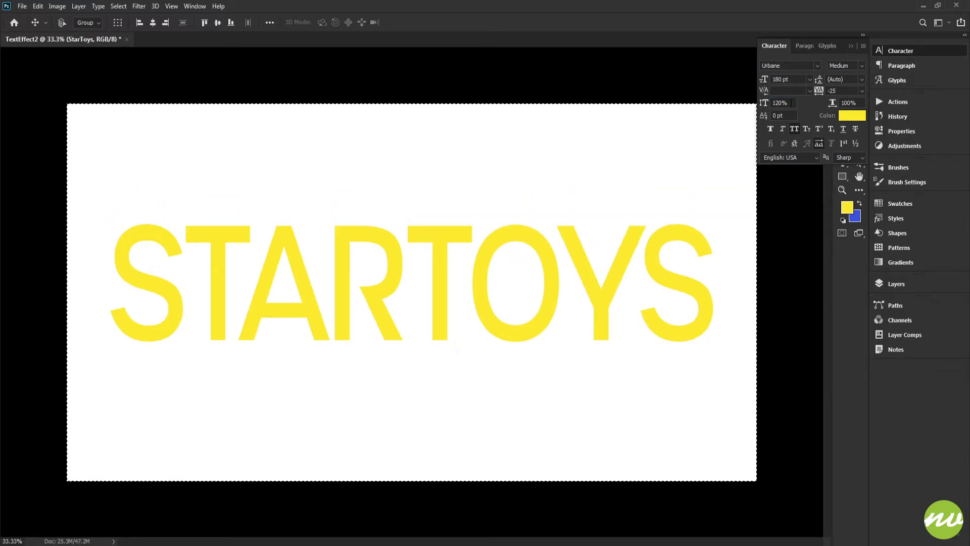
Set the text's vertical scale to 115% and centre it vertically on the canvas.
{"action": "left_click", "coordinate": [781, 102]}
{"action": "type", "text": "115"}
{"action": "key", "text": "Return"}
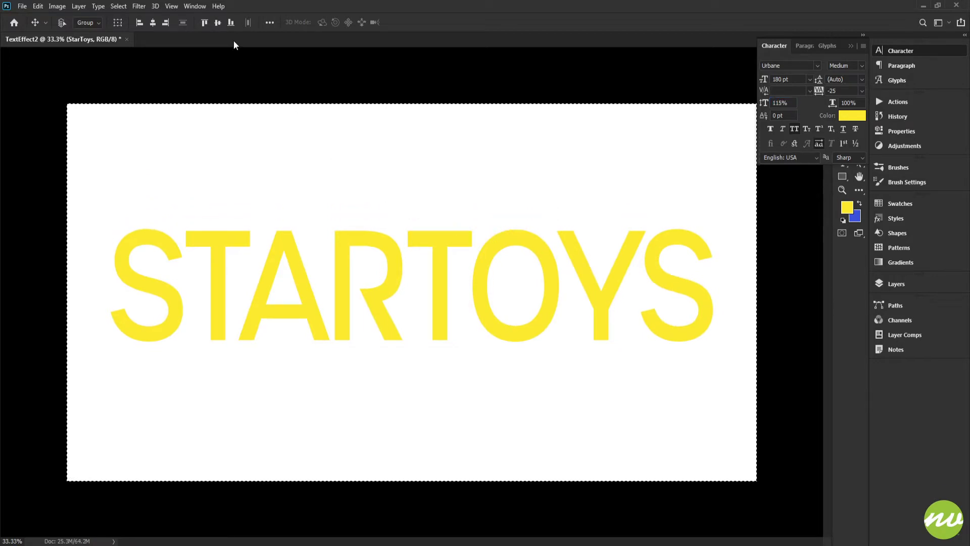
{"action": "left_click", "coordinate": [214, 24]}
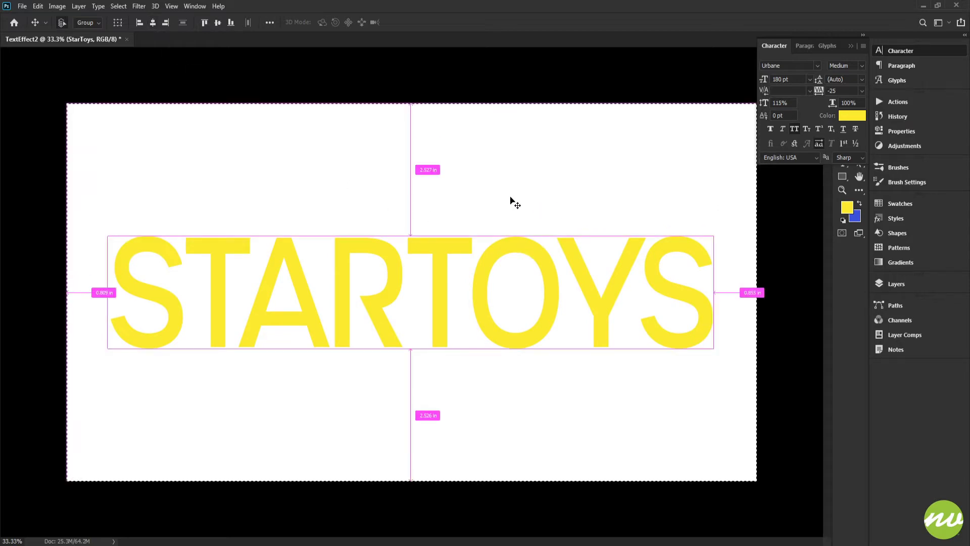
Deselect the canvas selection and fit the whole canvas in the view.
{"action": "key", "text": "ctrl+d"}
{"action": "key", "text": "h"}
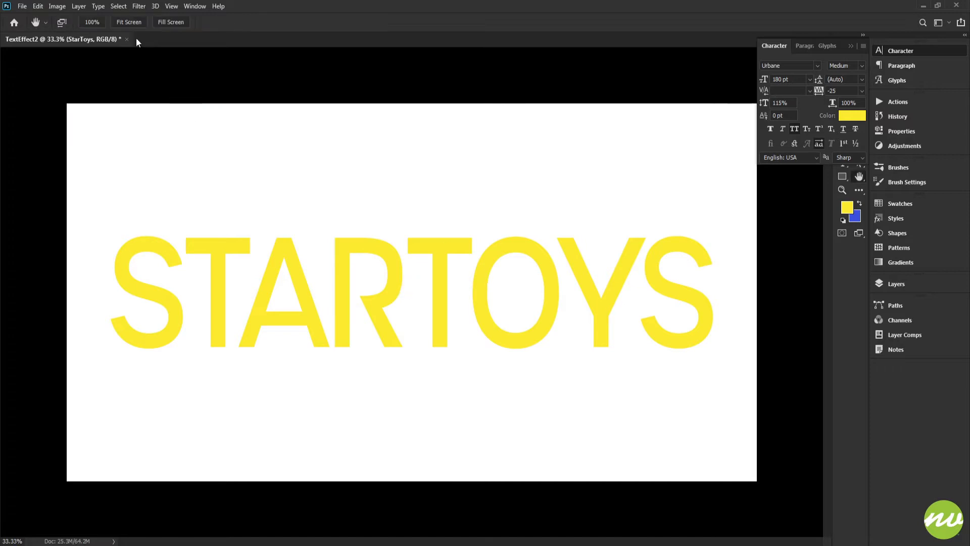
{"action": "left_click", "coordinate": [102, 20]}
{"action": "left_click_drag", "start_coordinate": [541, 191], "coordinate": [550, 212]}
{"action": "left_click", "coordinate": [129, 21]}
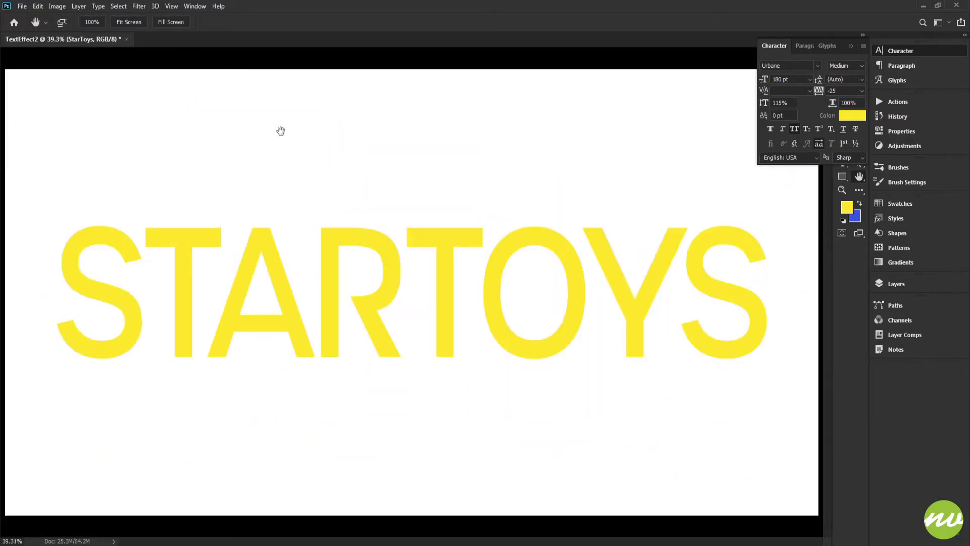
Replace the Normal group's text layer with the restyled StarToys layer from Mofified and show the Normal group.
{"action": "left_click", "coordinate": [897, 284]}
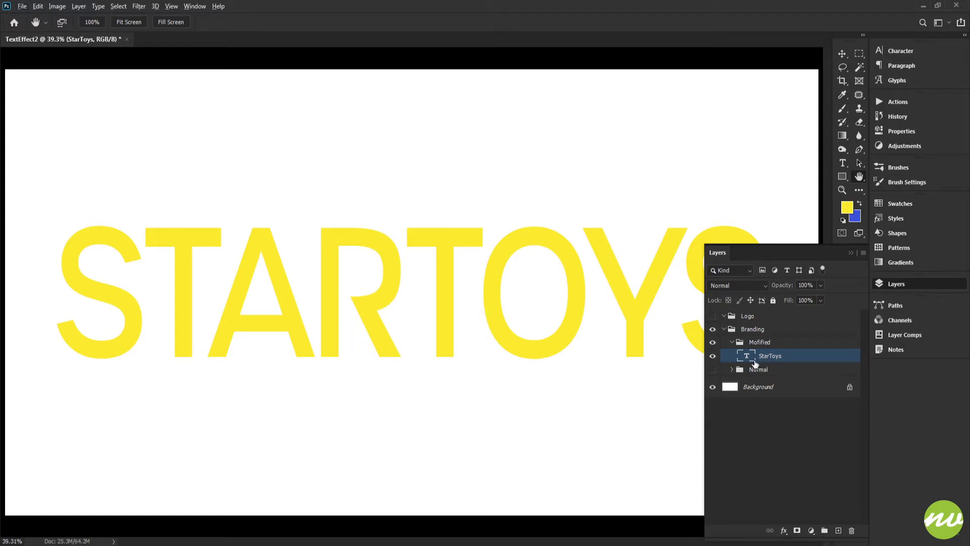
{"action": "left_click_drag", "start_coordinate": [764, 363], "coordinate": [763, 370]}
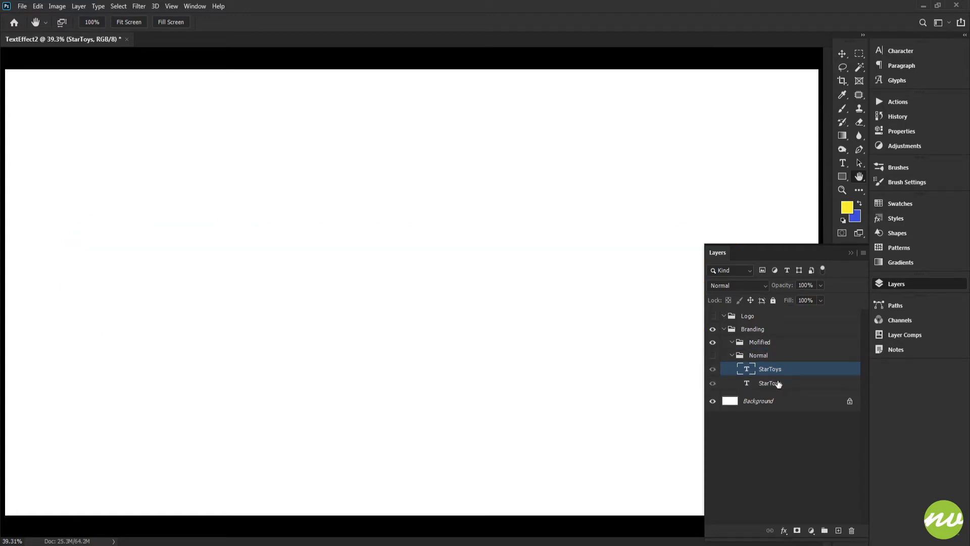
{"action": "left_click", "coordinate": [713, 356]}
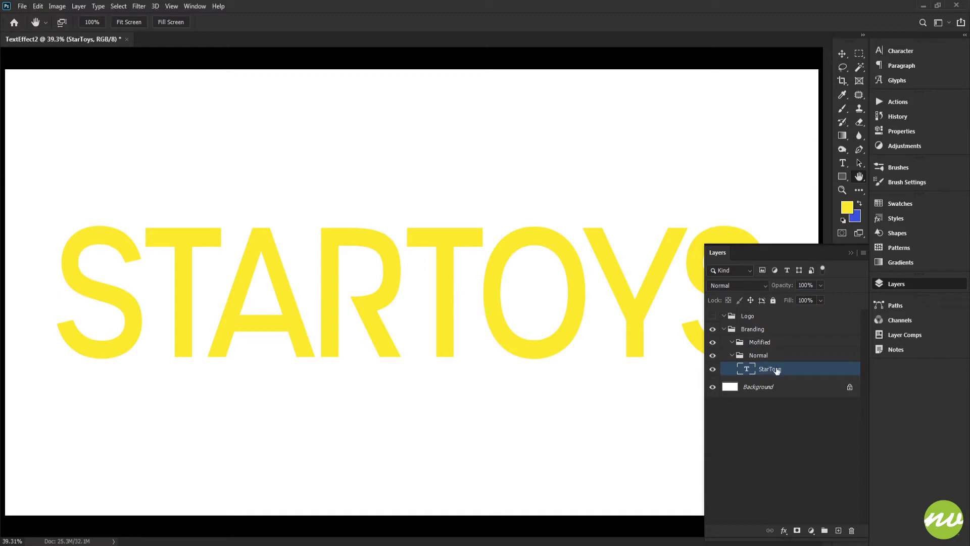
Copy the StarToys text layer from Normal into the Mofified group, and collapse and hide Normal.
{"action": "left_click_drag", "start_coordinate": [777, 369], "coordinate": [776, 345]}
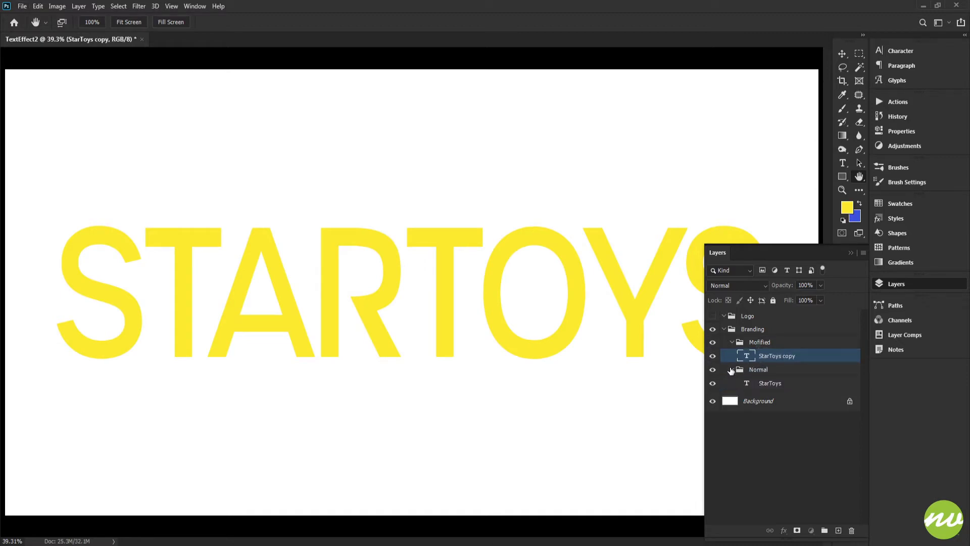
{"action": "left_click", "coordinate": [731, 369]}
{"action": "left_click", "coordinate": [711, 370]}
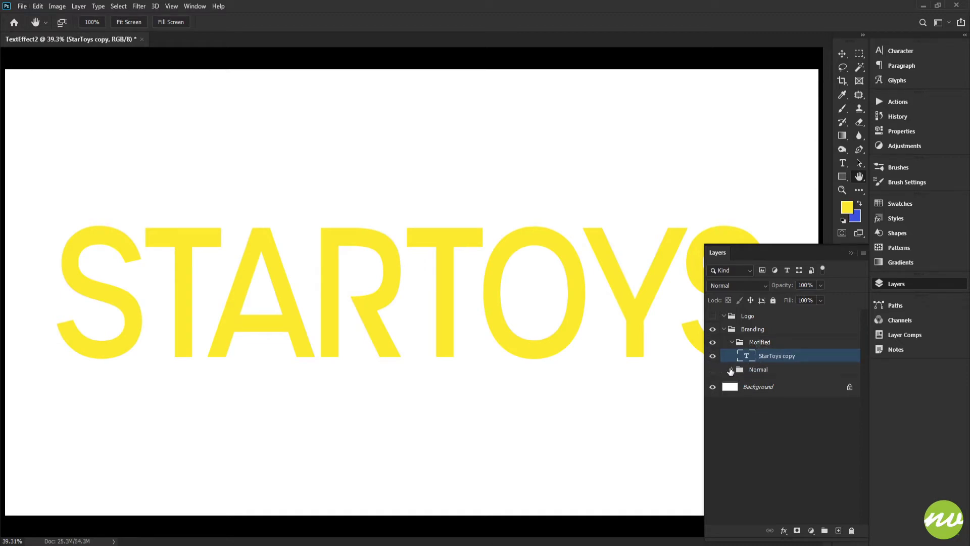
Convert the StarToys copy text layer in Mofified to a shape and rename it StarToys.
{"action": "right_click", "coordinate": [762, 358]}
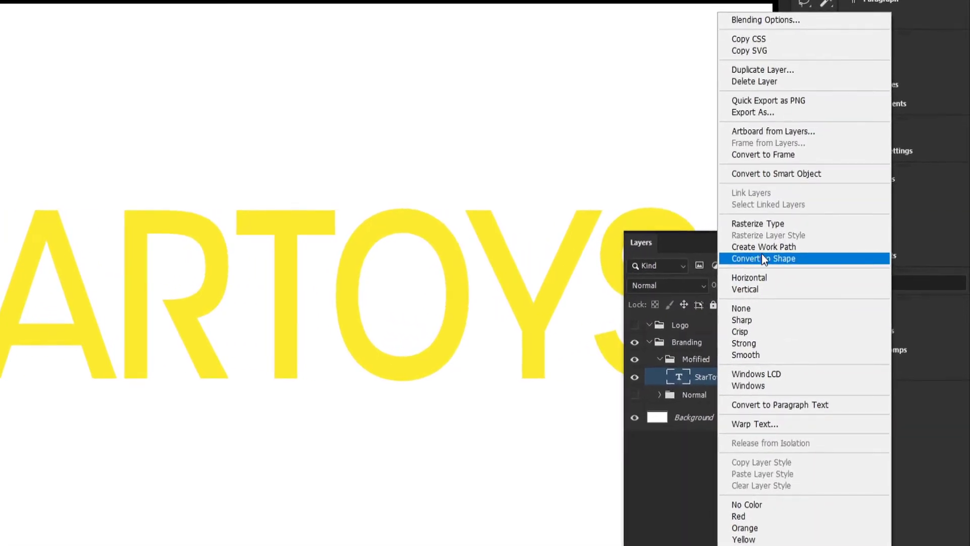
{"action": "left_click", "coordinate": [741, 260]}
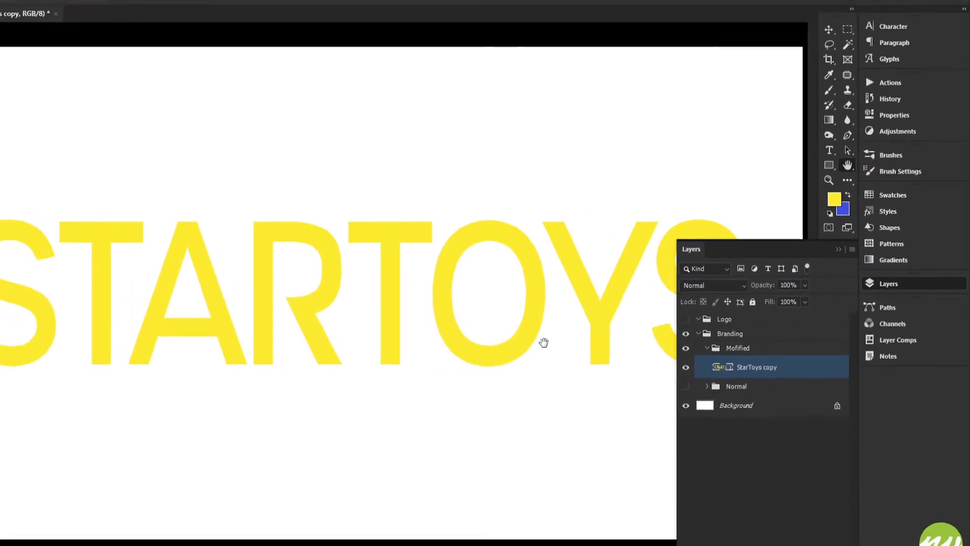
{"action": "key", "text": "u"}
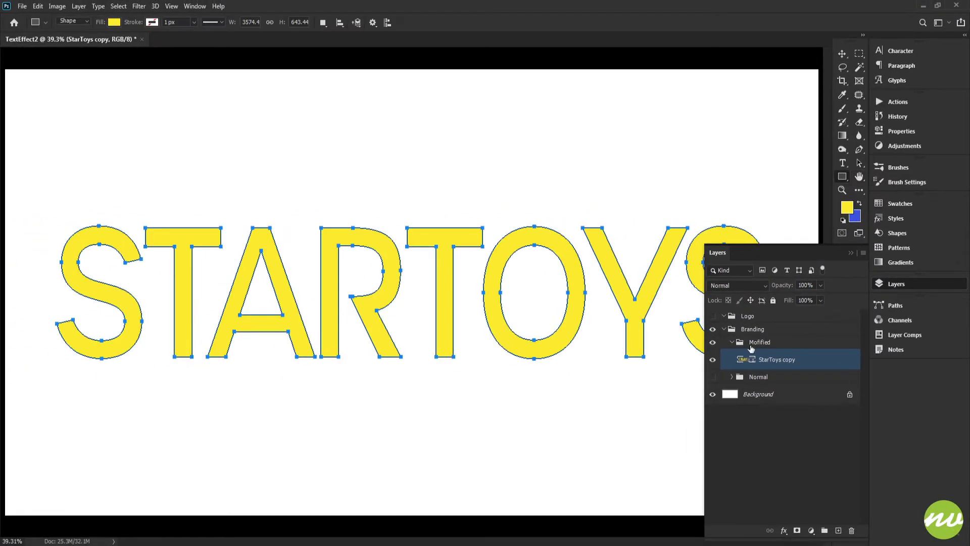
{"action": "double_click", "coordinate": [780, 361]}
{"action": "type", "text": "StarToys"}
{"action": "key", "text": "Return"}
{"action": "key", "text": "Return"}
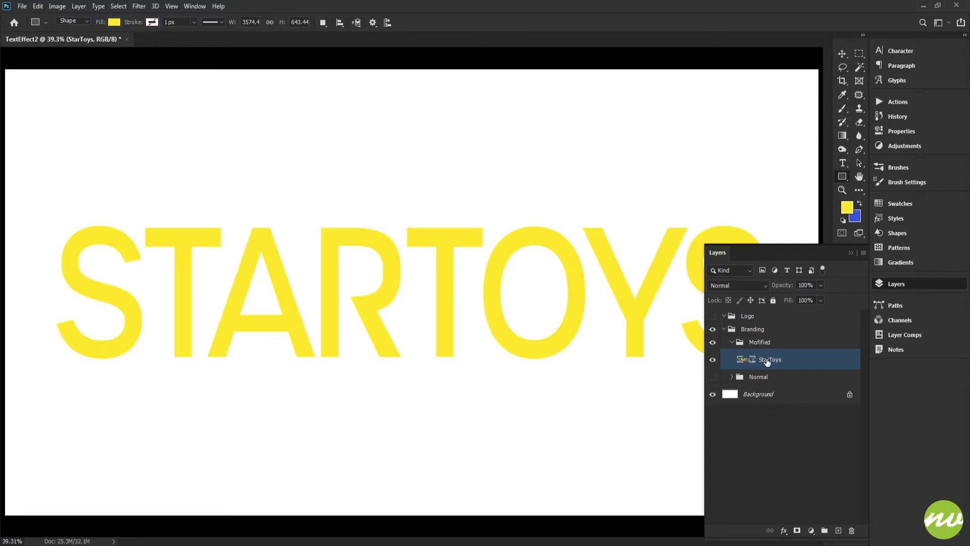
Duplicate the StarToys shape layer twice and hide the two lower versions.
{"action": "key", "text": "ctrl+j"}
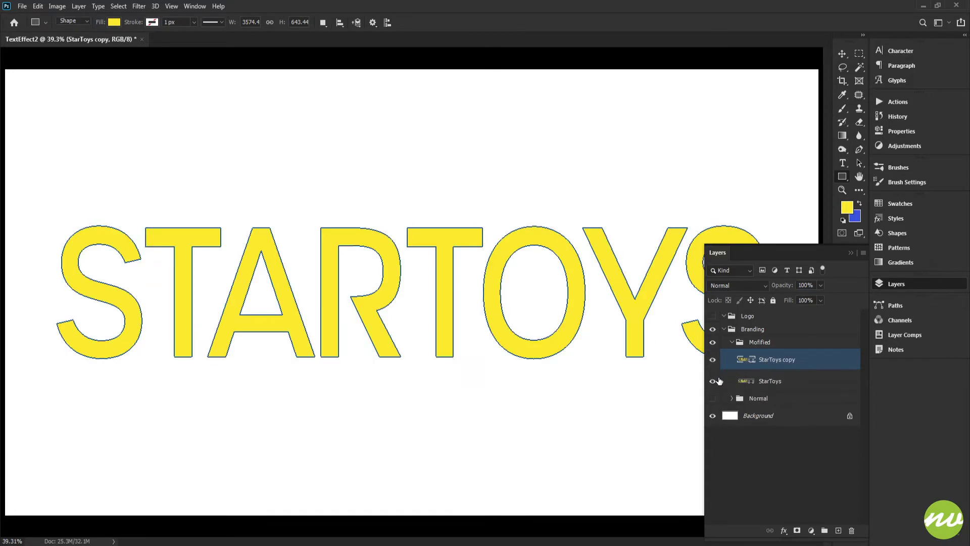
{"action": "left_click", "coordinate": [713, 381]}
{"action": "key", "text": "ctrl+j"}
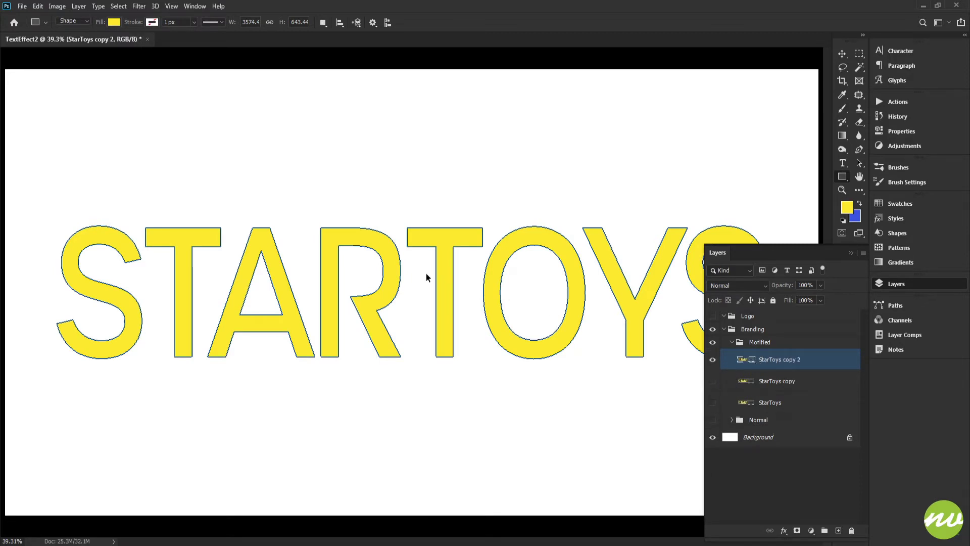
Delete the TOYS letters from the StarToys copy 2 shape layer.
{"action": "scroll", "coordinate": [426, 273], "scroll_direction": "down", "scroll_amount": 1}
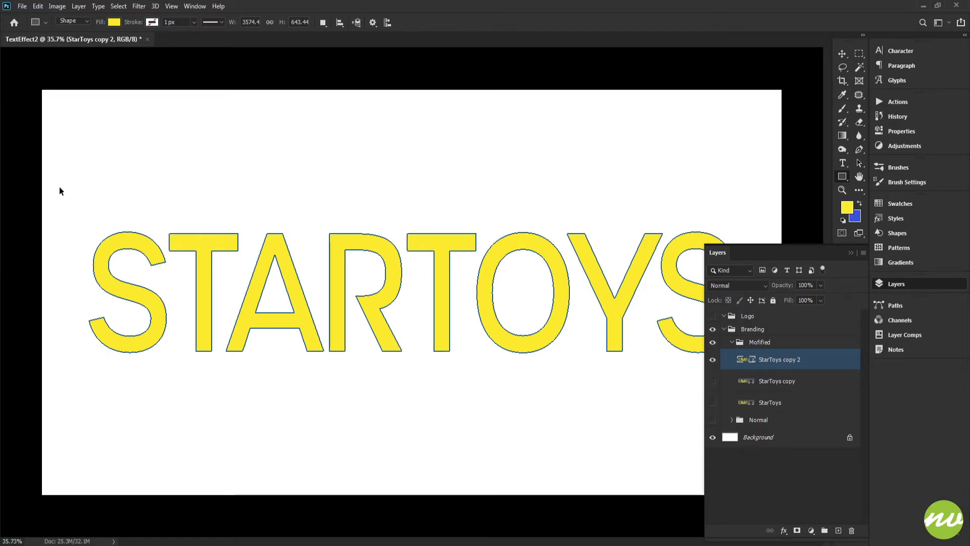
{"action": "left_click_drag", "start_coordinate": [60, 188], "coordinate": [135, 273]}
{"action": "left_click_drag", "start_coordinate": [438, 170], "coordinate": [724, 393]}
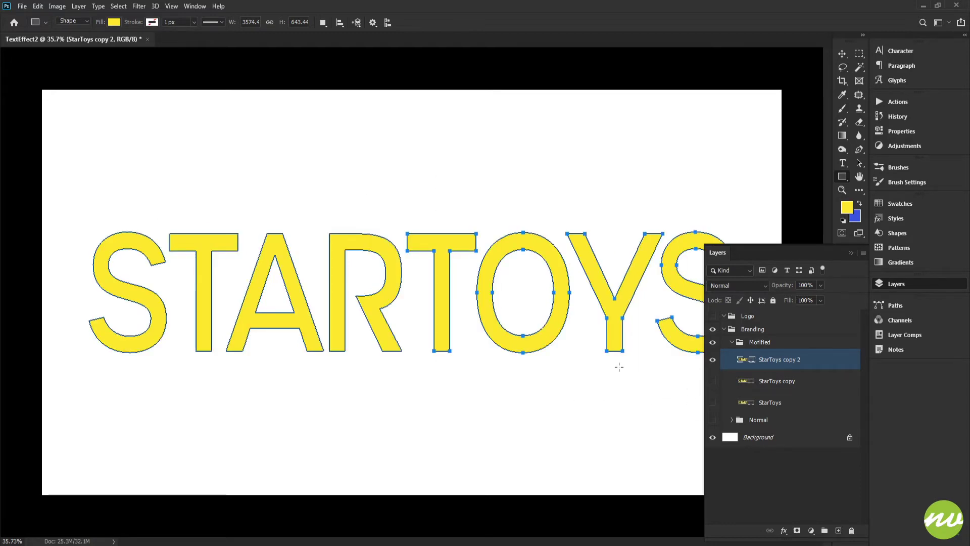
{"action": "key", "text": "Delete"}
Rename the StarToys copy 2 layer as Star.
{"action": "double_click", "coordinate": [772, 360]}
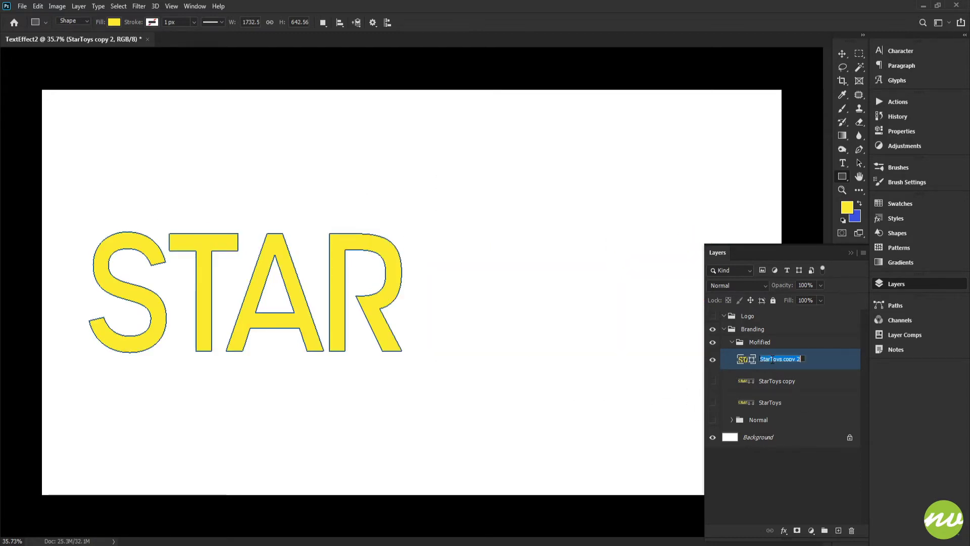
{"action": "left_click_drag", "start_coordinate": [770, 359], "coordinate": [850, 356]}
{"action": "key", "text": "BackSpace"}
{"action": "key", "text": "Return"}
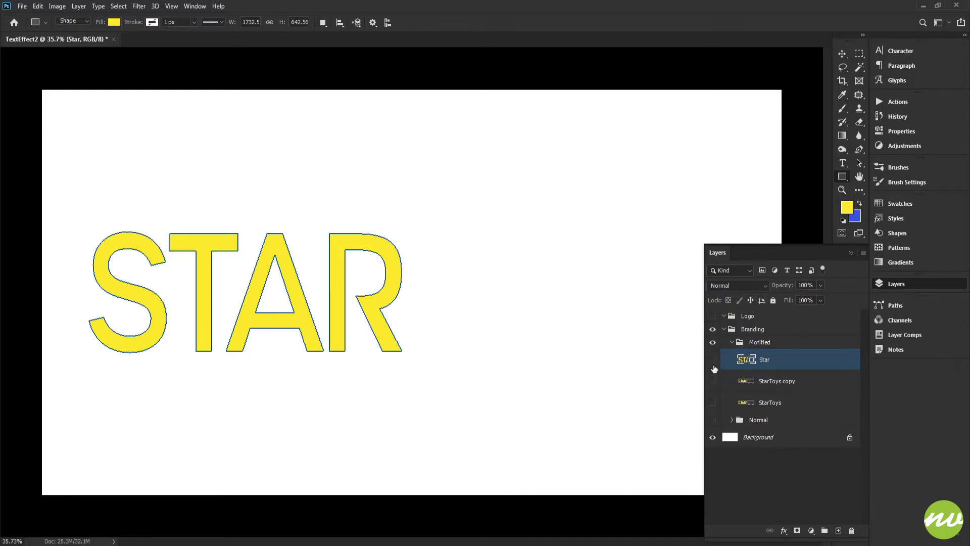
Hide the Star layer, and show and select the StarToys copy layer.
{"action": "left_click", "coordinate": [712, 359]}
{"action": "left_click", "coordinate": [712, 381]}
{"action": "left_click", "coordinate": [770, 386]}
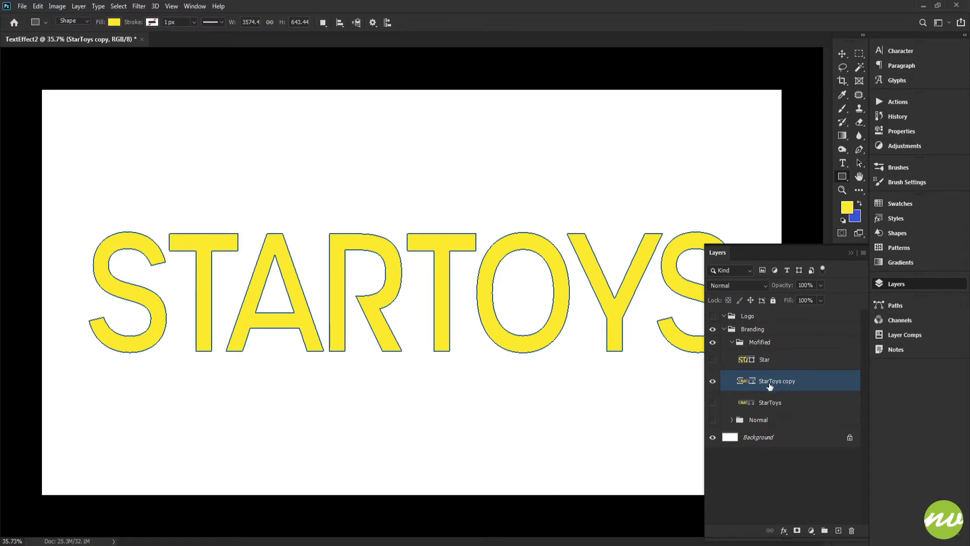
Rename the StarToys copy layer as Toys and delete the STAR letters from it.
{"action": "double_click", "coordinate": [767, 382]}
{"action": "left_click", "coordinate": [769, 381]}
{"action": "key", "text": "BackSpace"}
{"action": "key", "text": "BackSpace"}
{"action": "key", "text": "BackSpace"}
{"action": "key", "text": "BackSpace"}
{"action": "key", "text": "BackSpace"}
{"action": "key", "text": "Return"}
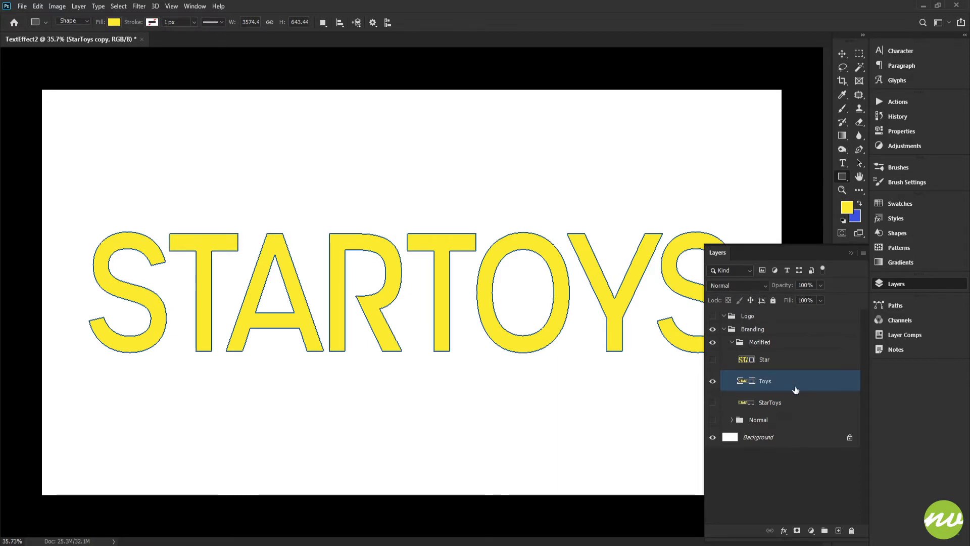
{"action": "left_click_drag", "start_coordinate": [76, 189], "coordinate": [394, 391]}
{"action": "key", "text": "Delete"}
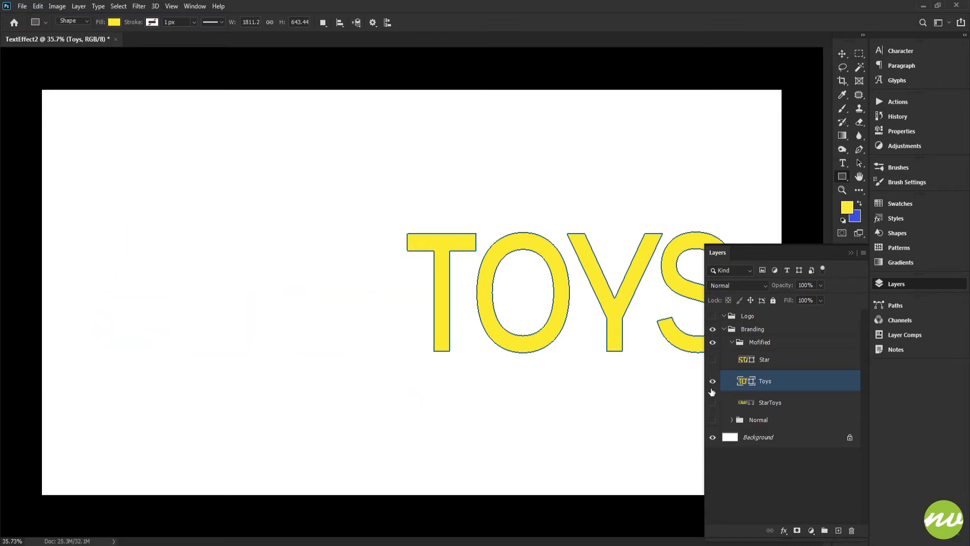
Show the Star layer alongside Toys and check the outlines of both shape layers.
{"action": "left_click", "coordinate": [713, 359]}
{"action": "left_click", "coordinate": [713, 381]}
{"action": "left_click", "coordinate": [712, 381]}
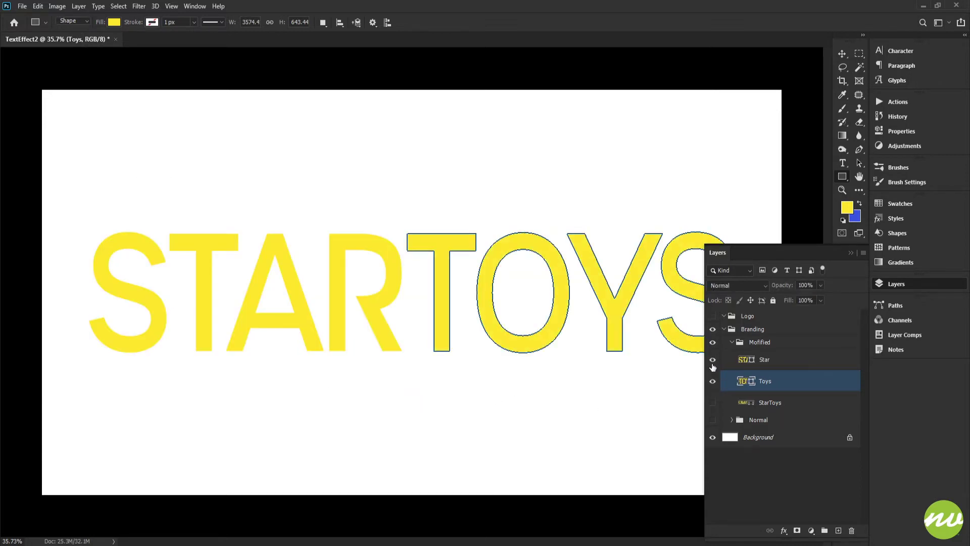
{"action": "left_click", "coordinate": [746, 367]}
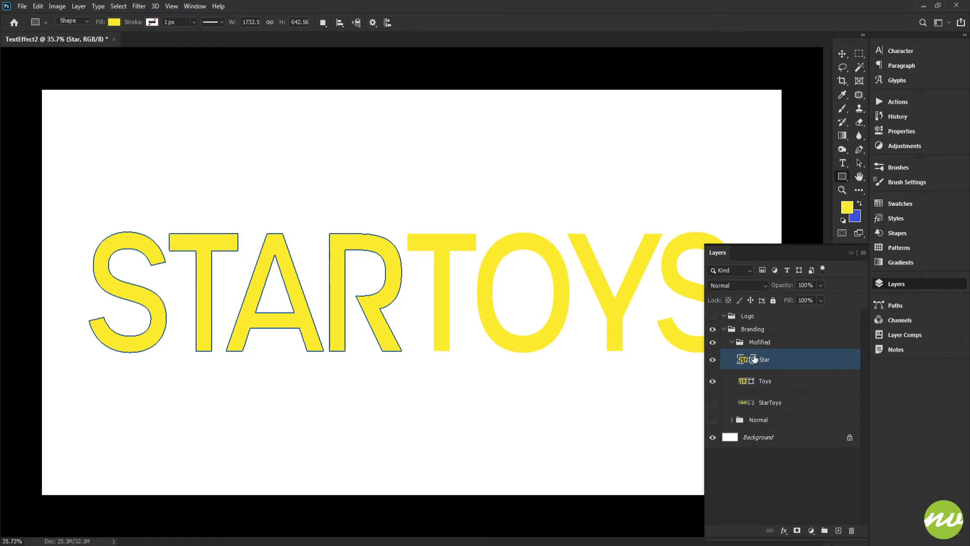
{"action": "left_click", "coordinate": [746, 381]}
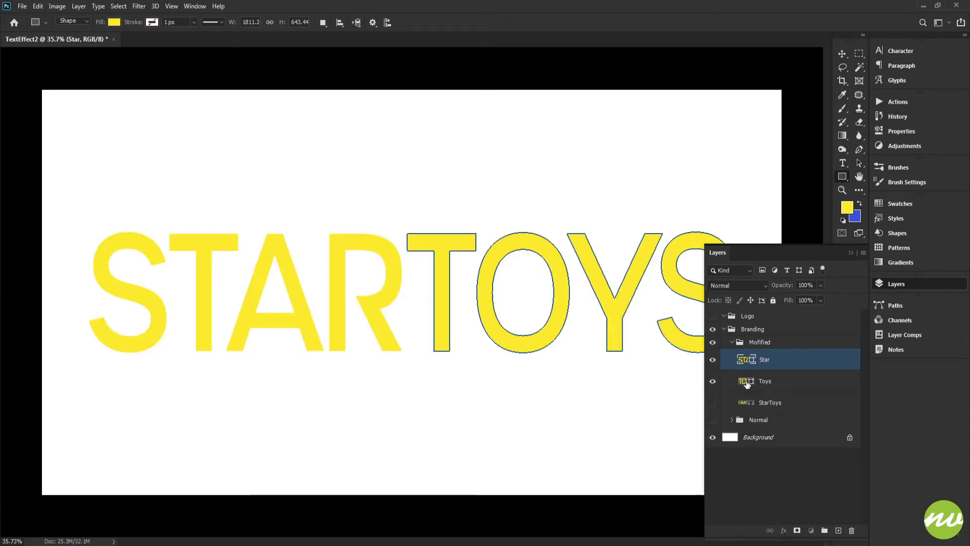
Restore the STAR letters in the Toys shape layer and delete only S, T and A, with the Star layer hidden.
{"action": "left_click", "coordinate": [713, 361]}
{"action": "key", "text": "ctrl+v"}
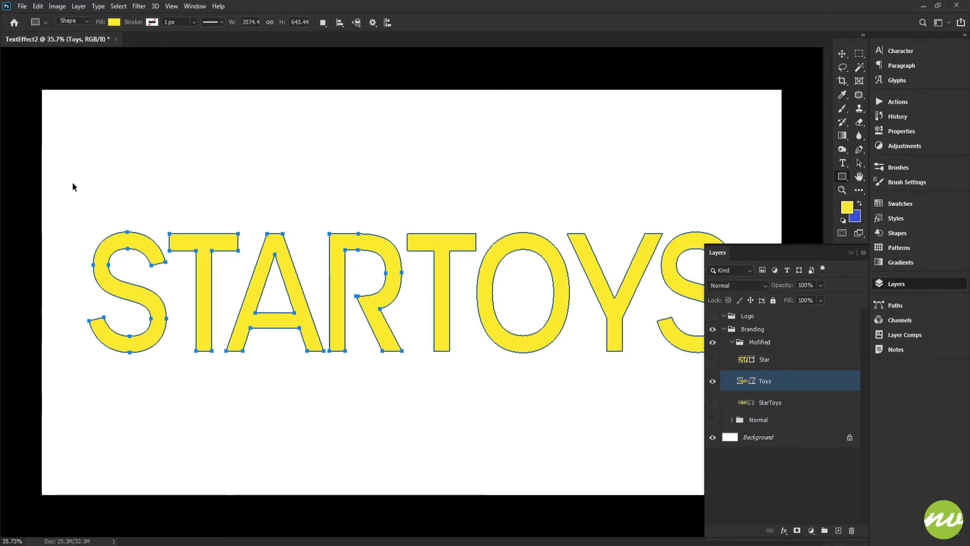
{"action": "left_click_drag", "start_coordinate": [72, 182], "coordinate": [320, 415]}
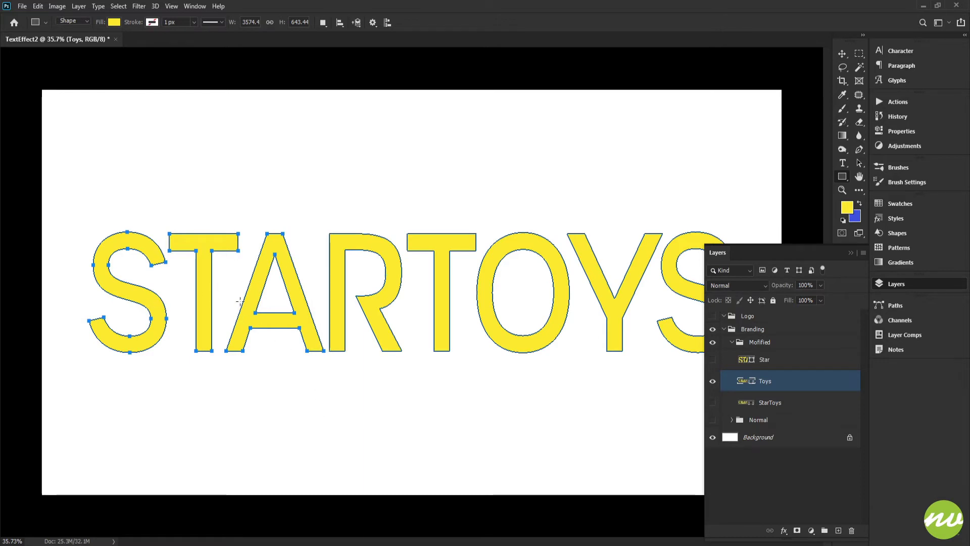
{"action": "key", "text": "Delete"}
Move the R path horizontally over the T in the Toys layer so its right side overlaps the stem.
{"action": "left_click_drag", "start_coordinate": [300, 216], "coordinate": [393, 374]}
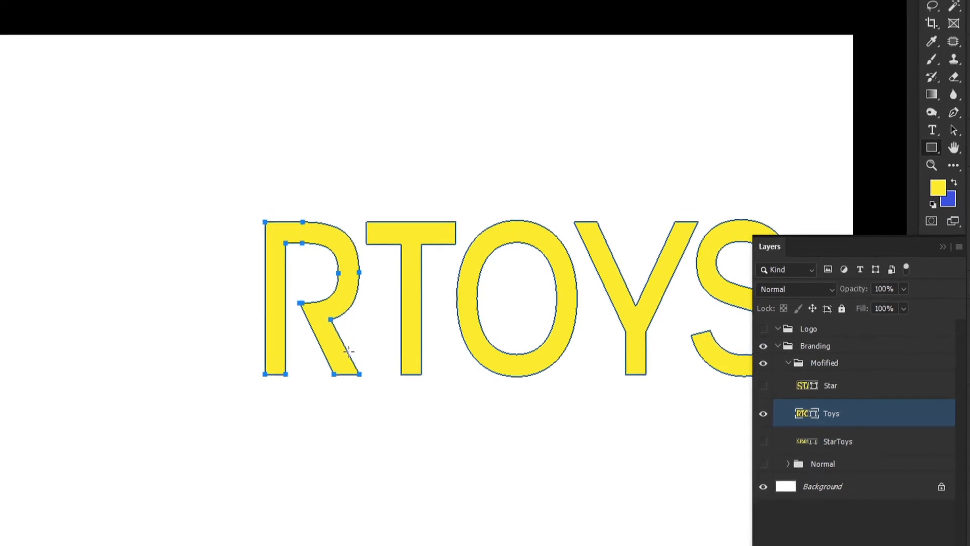
{"action": "key", "text": "ctrl+plus"}
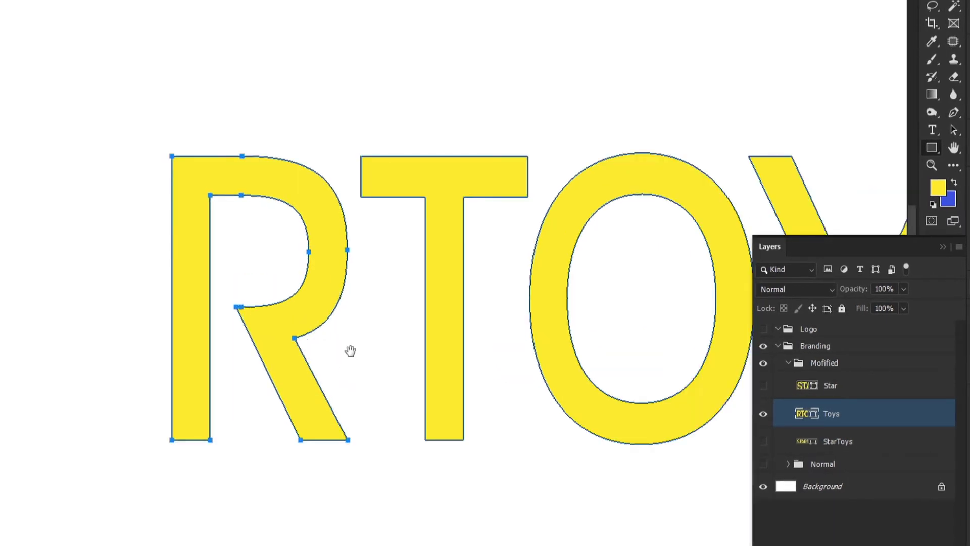
{"action": "left_click_drag", "start_coordinate": [348, 350], "coordinate": [231, 304]}
{"action": "left_click_drag", "start_coordinate": [157, 301], "coordinate": [269, 305]}
{"action": "scroll", "coordinate": [289, 306], "scroll_direction": "up", "scroll_amount": 1}
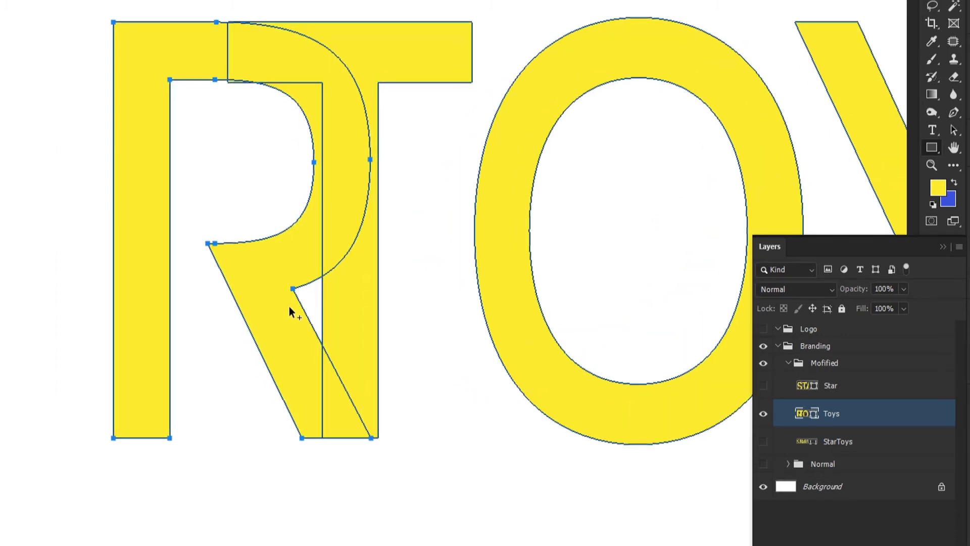
{"action": "scroll", "coordinate": [288, 305], "scroll_direction": "up", "scroll_amount": 1}
{"action": "scroll", "coordinate": [385, 335], "scroll_direction": "up", "scroll_amount": 3}
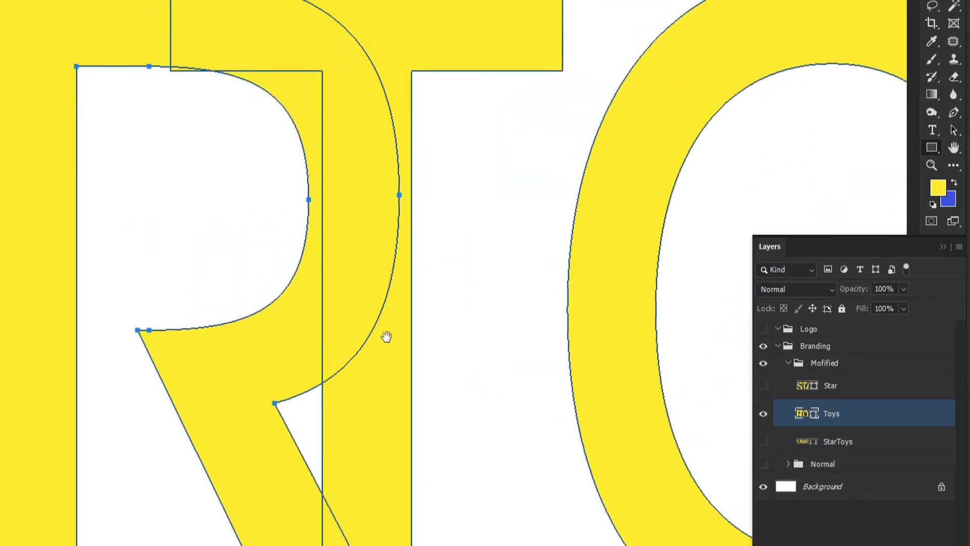
Nudge the R path slightly right until its edge sits just inside the right edge of the T's stem.
{"action": "key", "text": "Right"}
{"action": "key", "text": "Right"}
{"action": "key", "text": "Right"}
{"action": "key", "text": "Right"}
{"action": "key", "text": "Right"}
{"action": "key", "text": "Right"}
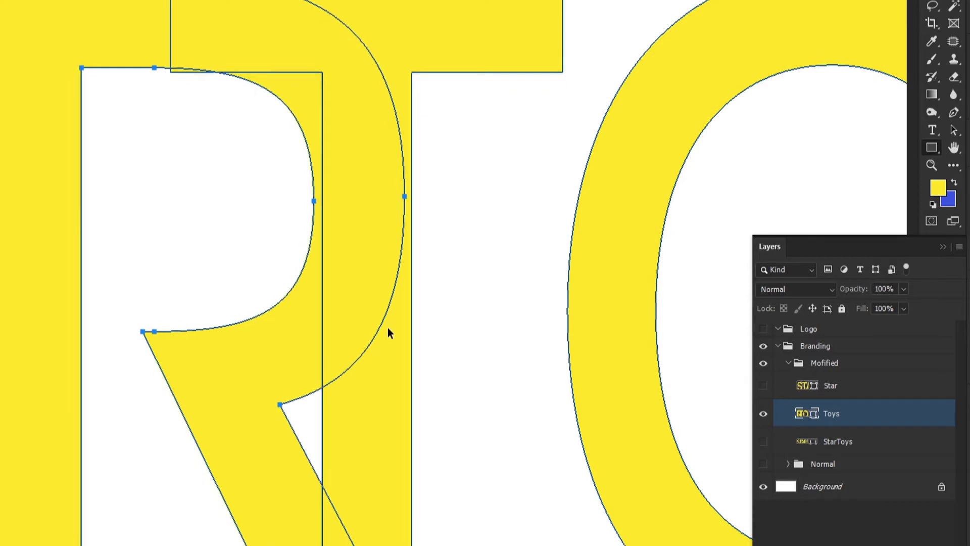
{"action": "left_click_drag", "start_coordinate": [498, 387], "coordinate": [474, 219]}
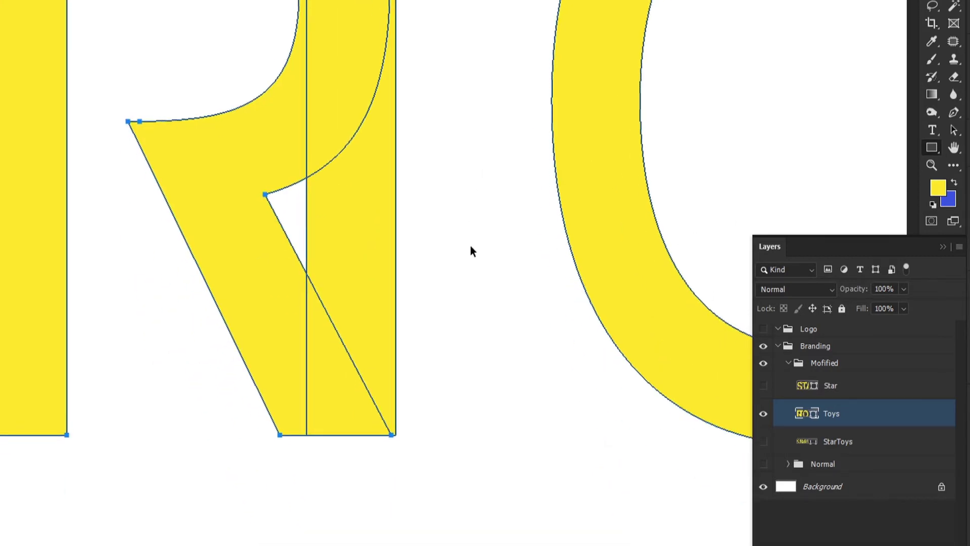
{"action": "scroll", "coordinate": [484, 233], "scroll_direction": "up", "scroll_amount": 7}
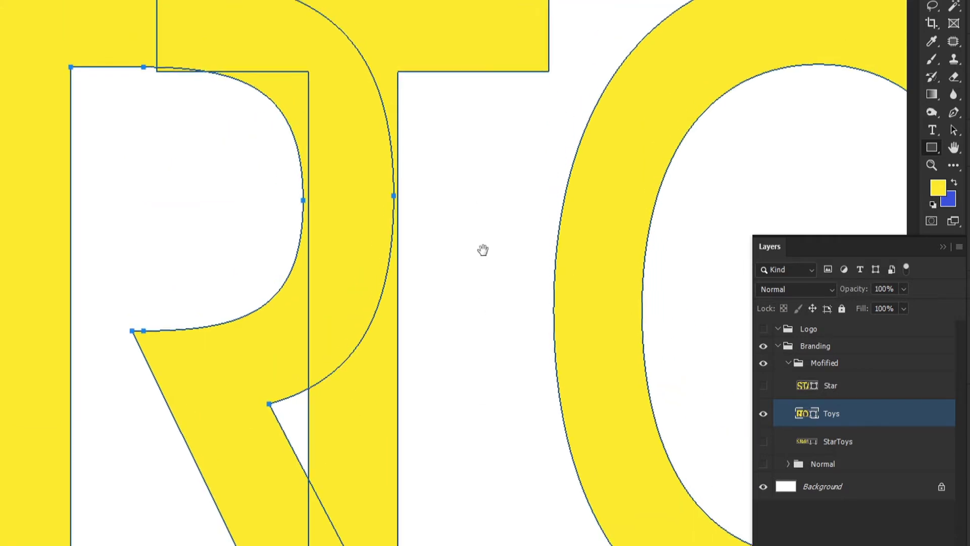
Cut the R out of the T with Subtract Front Shape and deselect the path.
{"action": "key", "text": "ctrl+0"}
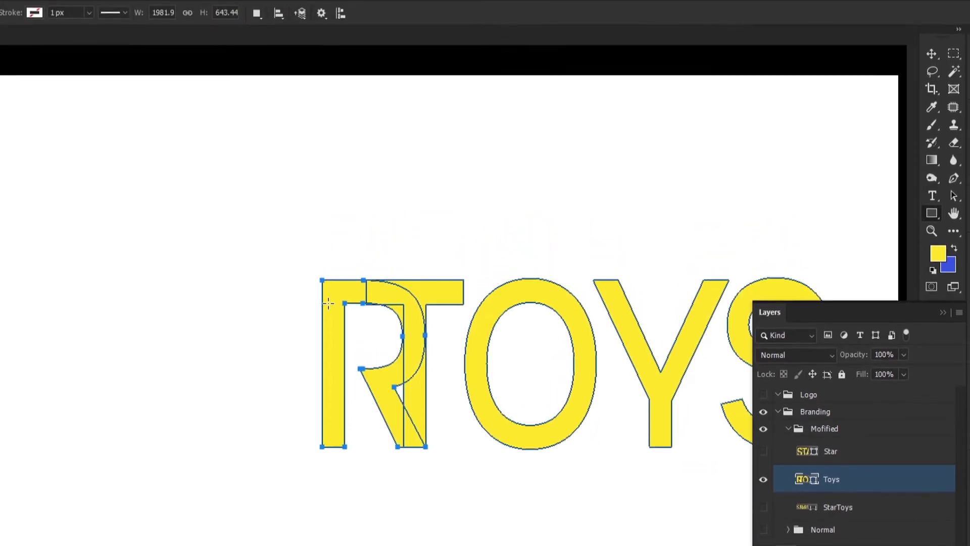
{"action": "left_click", "coordinate": [257, 30]}
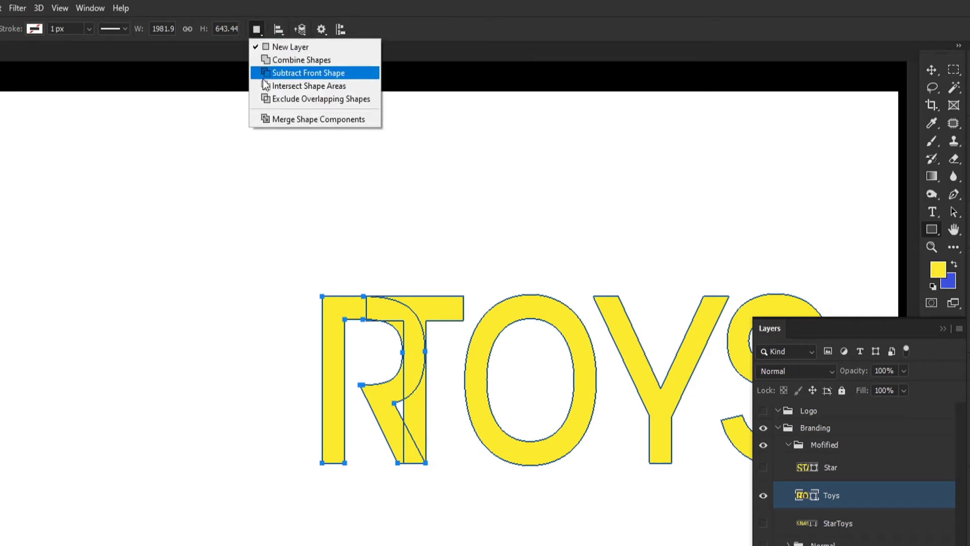
{"action": "left_click", "coordinate": [328, 75]}
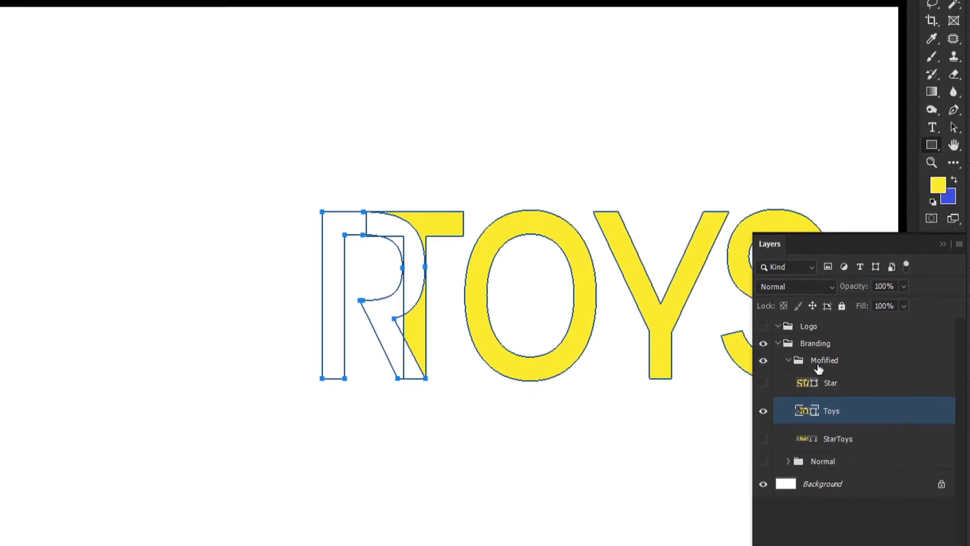
{"action": "left_click", "coordinate": [822, 421]}
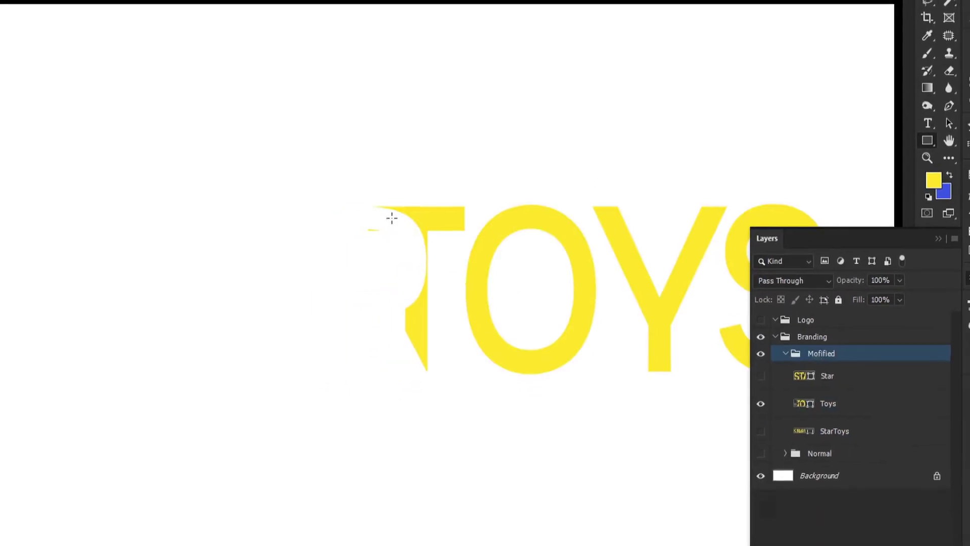
Lower the two upper anchor points of the R's inner contour to the T crossbar's bottom edge, removing the leftover sliver.
{"action": "left_click", "coordinate": [813, 406]}
{"action": "left_click_drag", "start_coordinate": [412, 243], "coordinate": [476, 327]}
{"action": "left_click_drag", "start_coordinate": [465, 290], "coordinate": [401, 235]}
{"action": "left_click_drag", "start_coordinate": [351, 189], "coordinate": [374, 225]}
{"action": "left_click_drag", "start_coordinate": [383, 216], "coordinate": [355, 218]}
{"action": "key", "text": "p"}
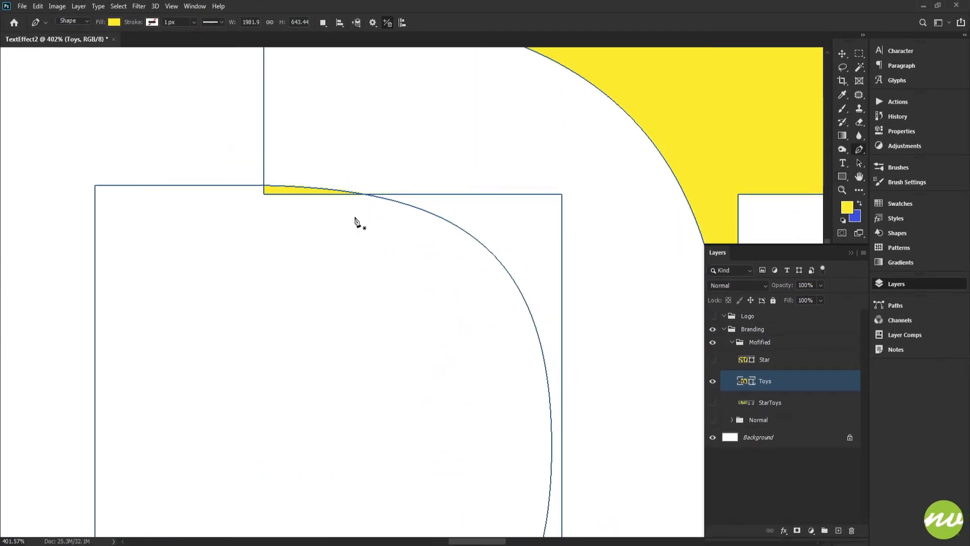
{"action": "left_click", "coordinate": [260, 190], "text": "ctrl"}
{"action": "scroll", "coordinate": [247, 195], "scroll_direction": "down", "scroll_amount": 3}
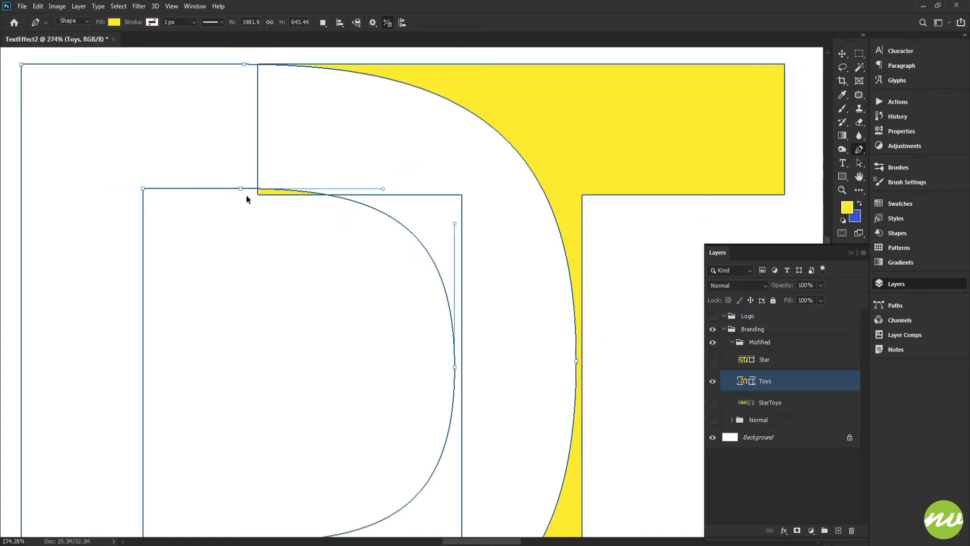
{"action": "left_click_drag", "start_coordinate": [148, 165], "coordinate": [316, 218]}
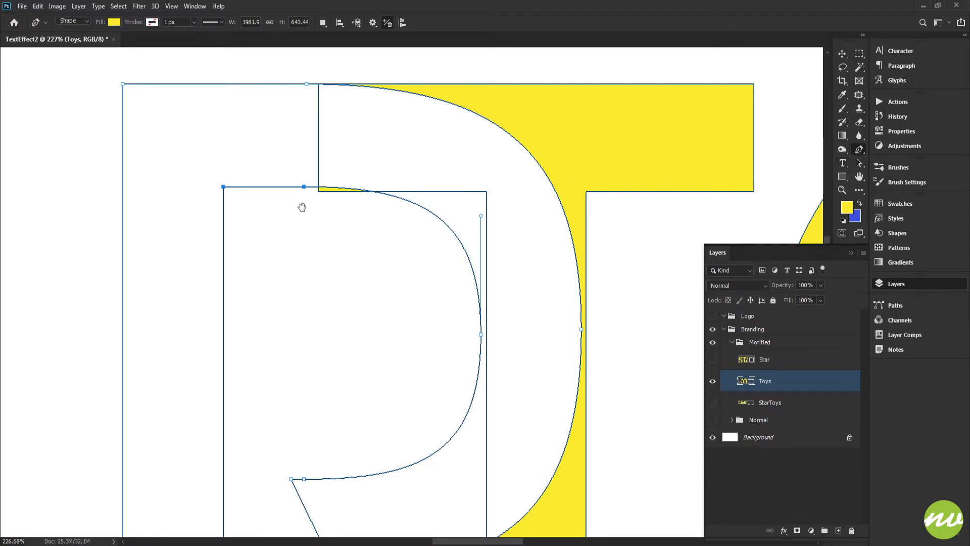
{"action": "left_click_drag", "start_coordinate": [302, 207], "coordinate": [337, 217]}
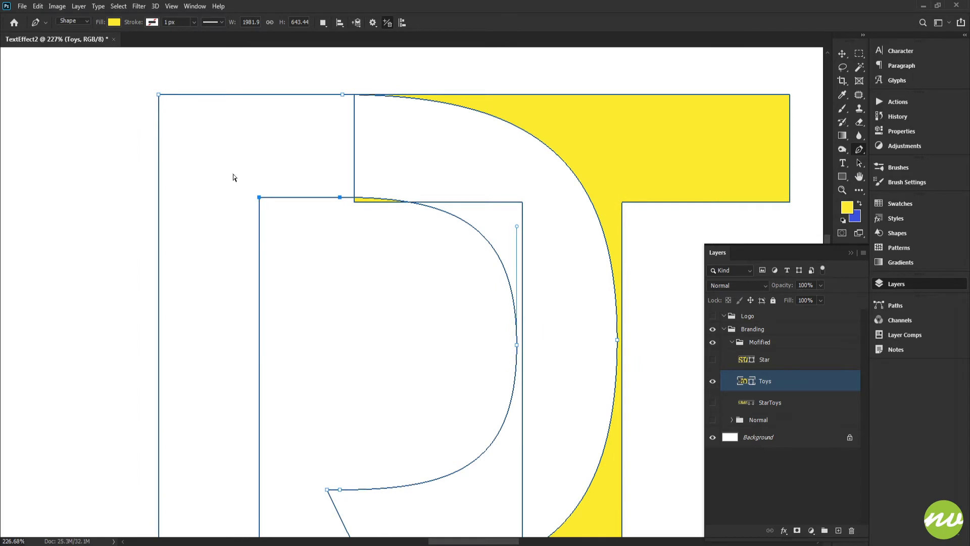
{"action": "left_click", "coordinate": [260, 198], "text": "ctrl"}
{"action": "left_click", "coordinate": [339, 197], "text": "ctrl+shift"}
{"action": "key", "text": "Down"}
{"action": "key", "text": "Down"}
{"action": "key", "text": "Down"}
{"action": "key", "text": "Down"}
{"action": "key", "text": "Down"}
{"action": "key", "text": "Down"}
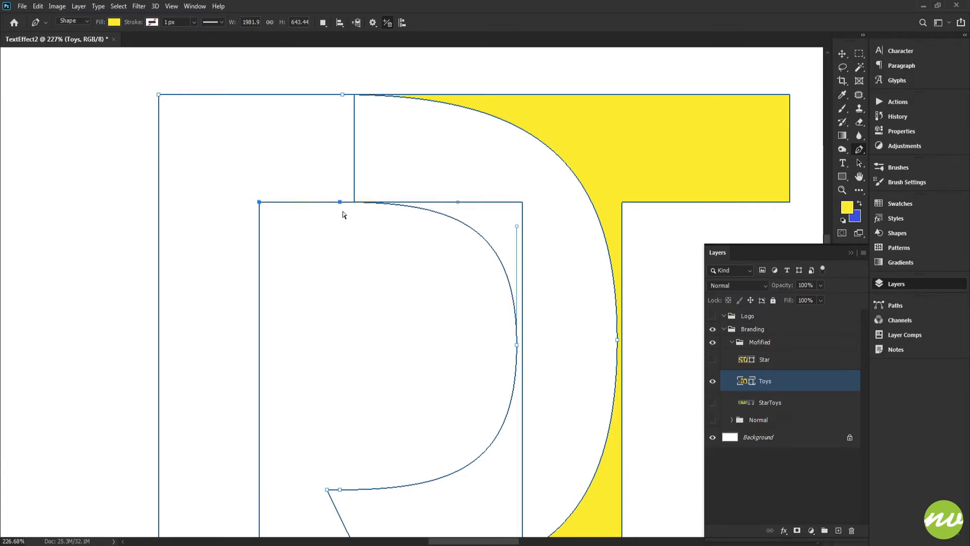
{"action": "key", "text": "Return"}
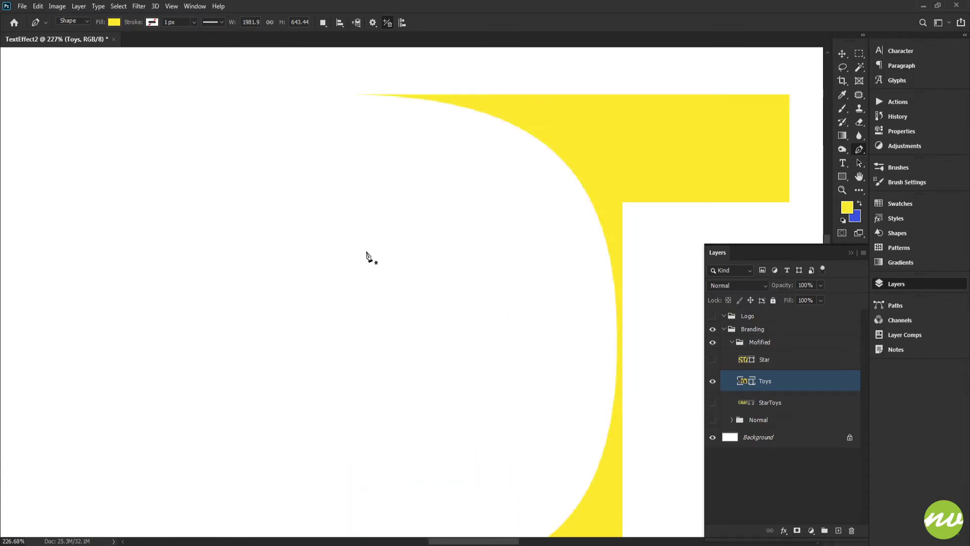
Show the Star layer and move it right so its R nests into the T's cut-out with a thin gap.
{"action": "left_click_drag", "start_coordinate": [390, 251], "coordinate": [432, 266]}
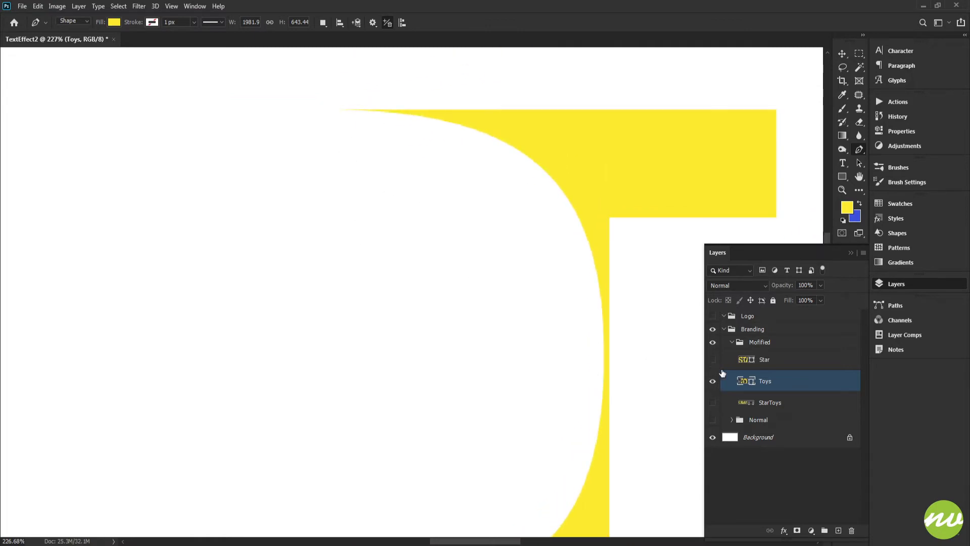
{"action": "left_click", "coordinate": [712, 405]}
{"action": "scroll", "coordinate": [527, 334], "scroll_direction": "down", "scroll_amount": 17}
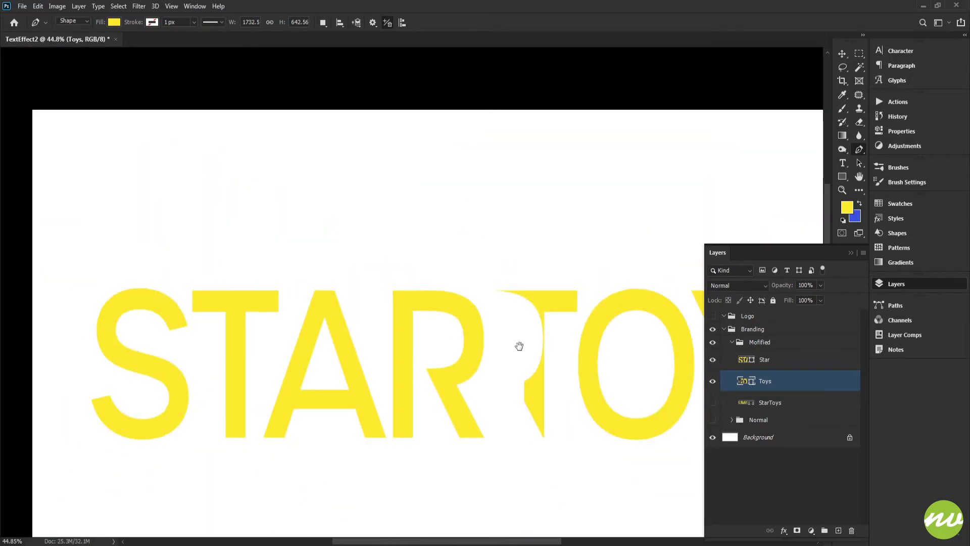
{"action": "left_click_drag", "start_coordinate": [519, 345], "coordinate": [487, 251]}
{"action": "left_click", "coordinate": [757, 361]}
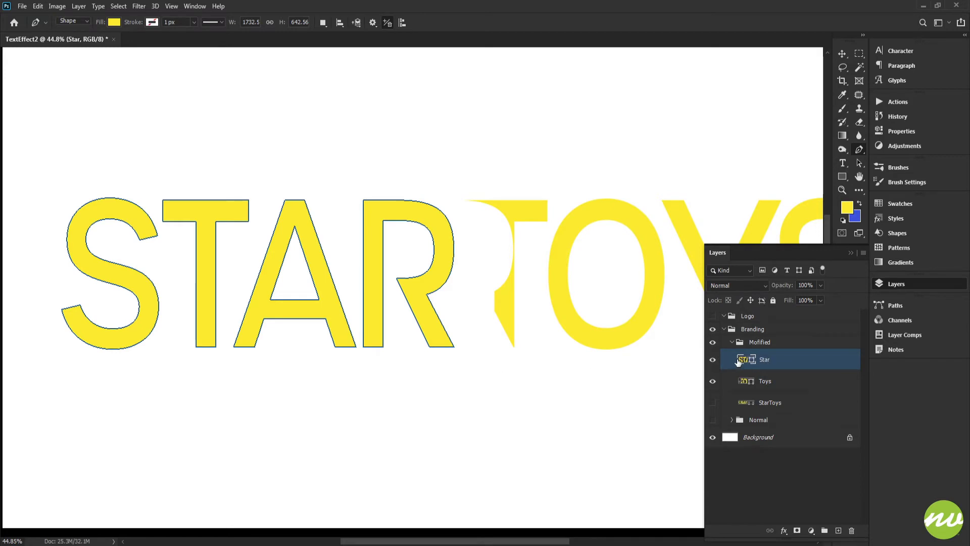
{"action": "key", "text": "v"}
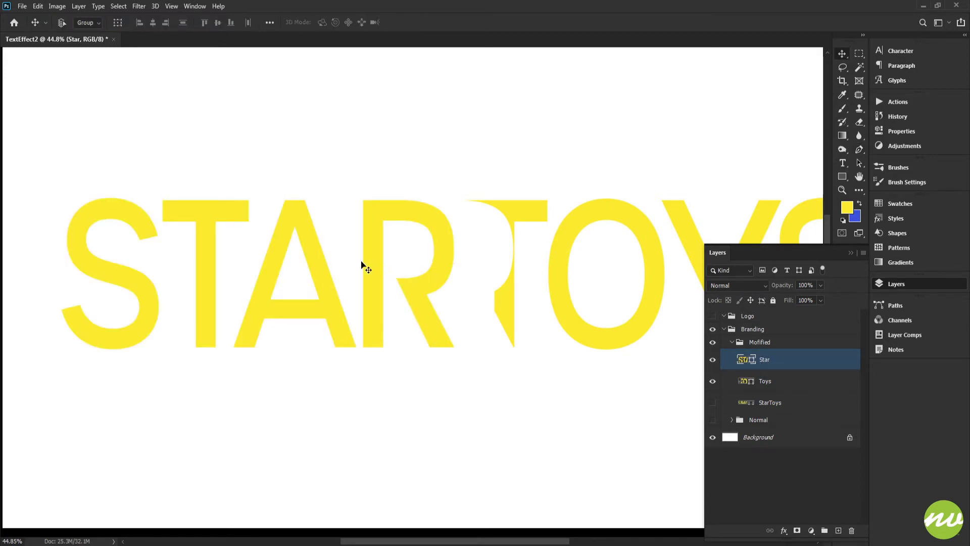
{"action": "left_click_drag", "start_coordinate": [308, 262], "coordinate": [362, 261]}
Hide the Star layer and raise the R cut-out's top anchor point, where its curve starts, slightly above the T's top edge.
{"action": "scroll", "coordinate": [459, 273], "scroll_direction": "up", "scroll_amount": 15}
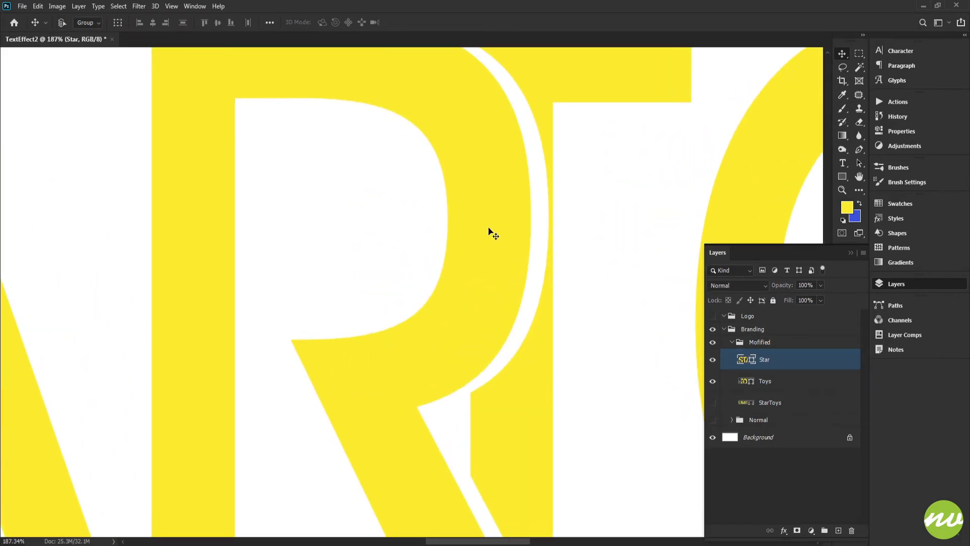
{"action": "left_click_drag", "start_coordinate": [481, 215], "coordinate": [482, 88]}
{"action": "scroll", "coordinate": [502, 320], "scroll_direction": "up", "scroll_amount": 2}
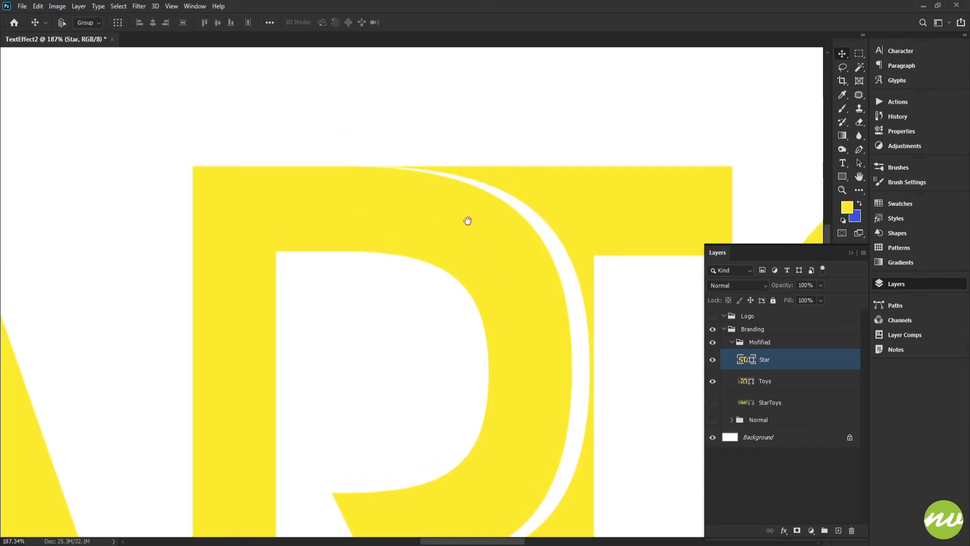
{"action": "left_click", "coordinate": [712, 361]}
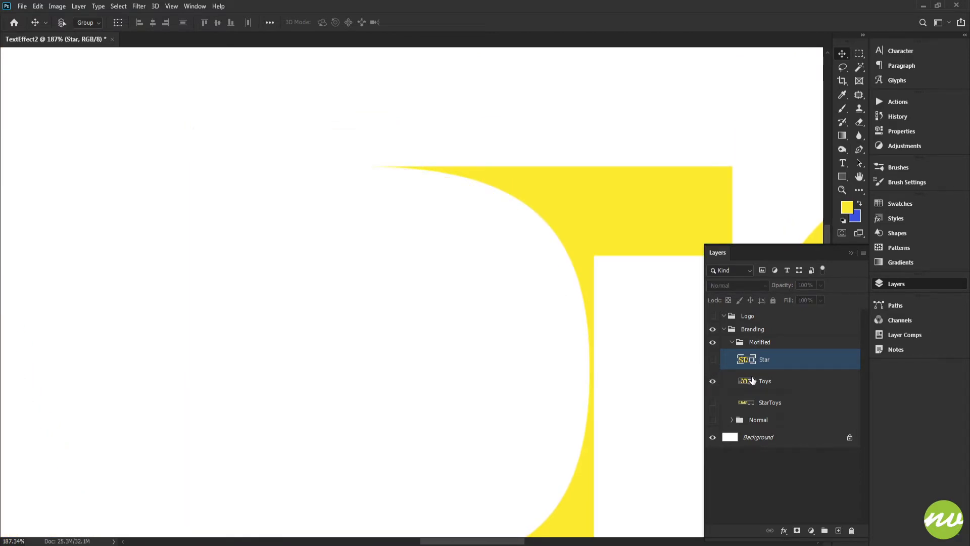
{"action": "left_click", "coordinate": [752, 380]}
{"action": "key", "text": "p"}
{"action": "scroll", "coordinate": [396, 181], "scroll_direction": "up", "scroll_amount": 5}
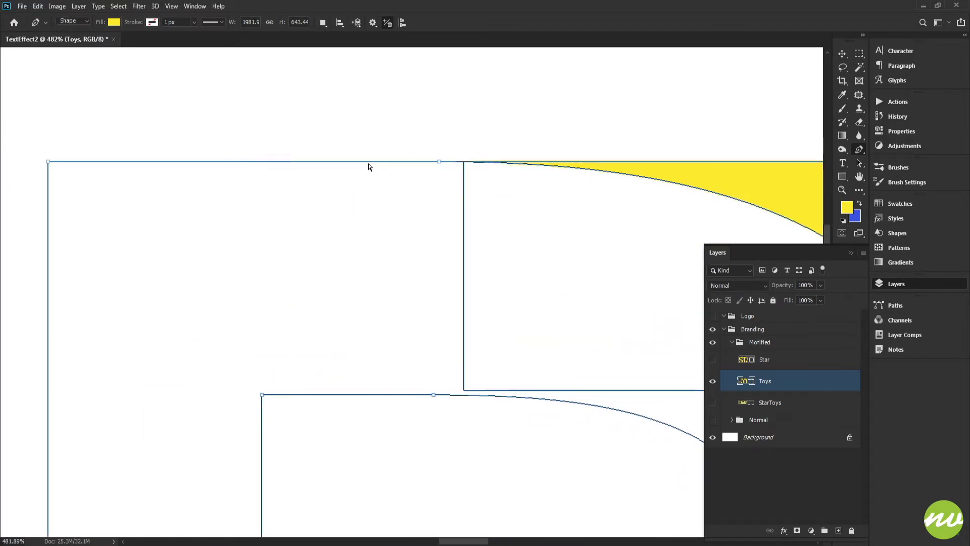
{"action": "left_click_drag", "start_coordinate": [425, 147], "coordinate": [448, 174]}
{"action": "key", "text": "Up"}
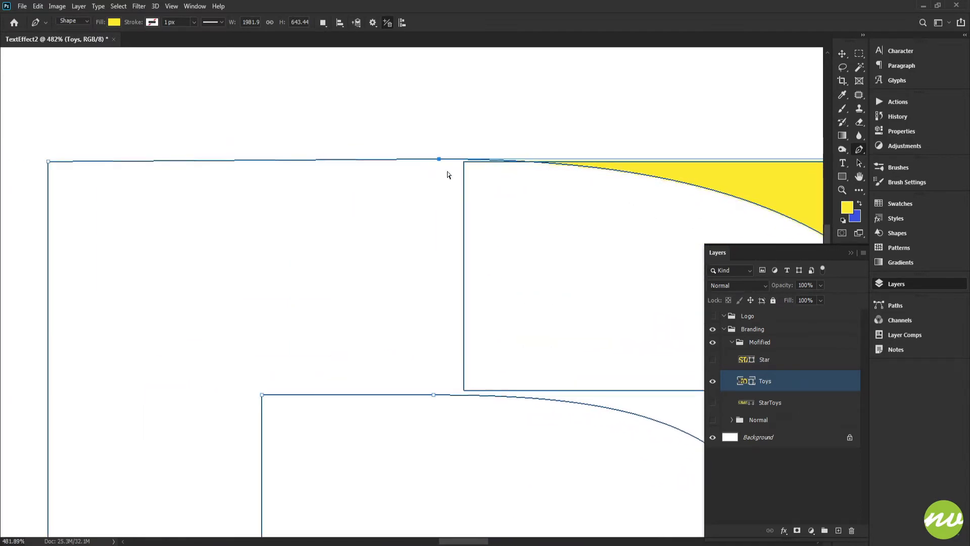
{"action": "key", "text": "Up"}
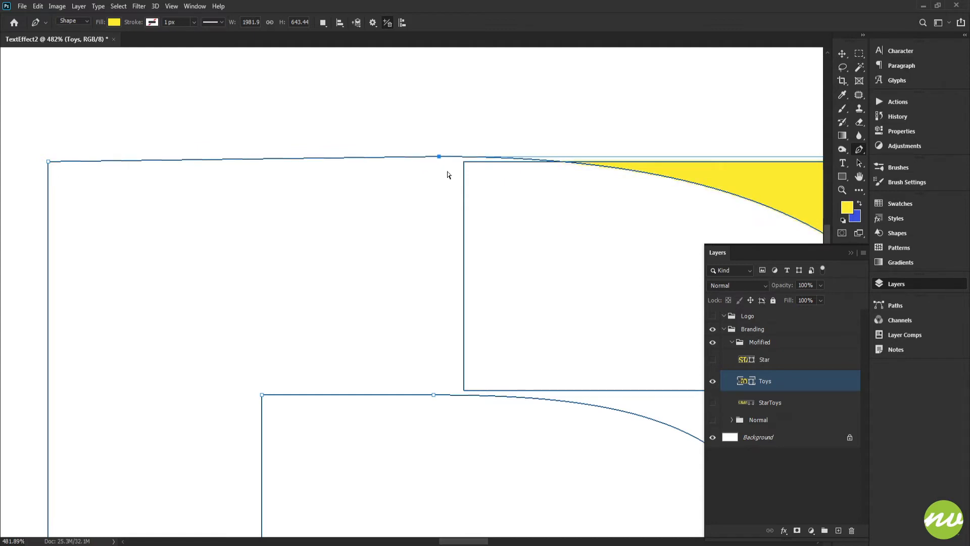
Raise the R cut-out's top-left anchor point level with the neighbouring top anchor and deselect the path.
{"action": "scroll", "coordinate": [449, 179], "scroll_direction": "down", "scroll_amount": 3}
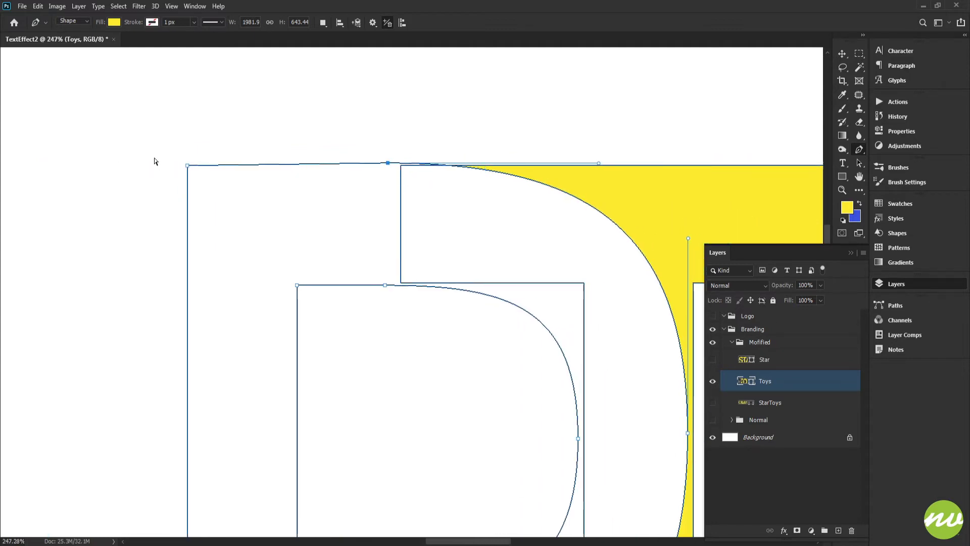
{"action": "key", "text": "Down"}
{"action": "key", "text": "Down"}
{"action": "left_click_drag", "start_coordinate": [164, 151], "coordinate": [197, 176]}
{"action": "key", "text": "Up"}
{"action": "key", "text": "Up"}
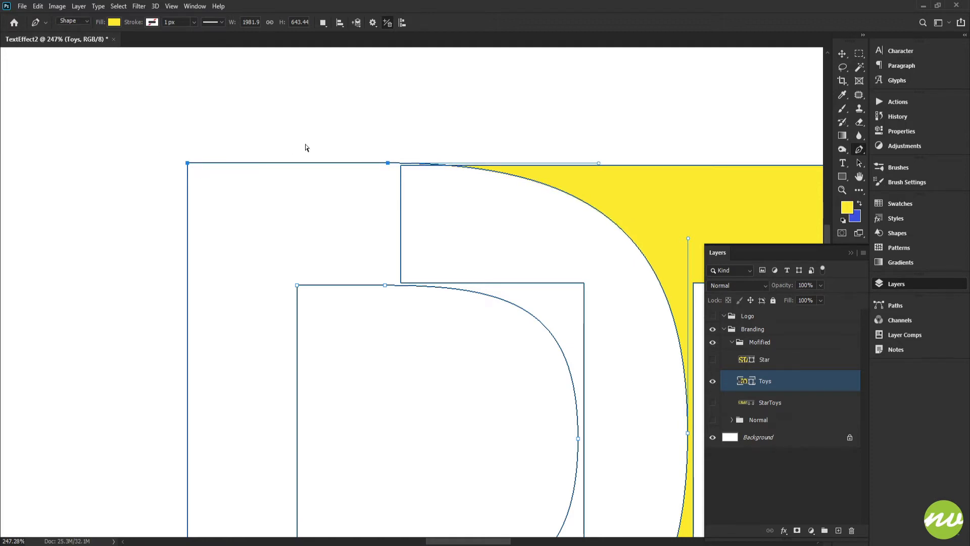
{"action": "key", "text": "Escape"}
{"action": "scroll", "coordinate": [407, 235], "scroll_direction": "down", "scroll_amount": 3}
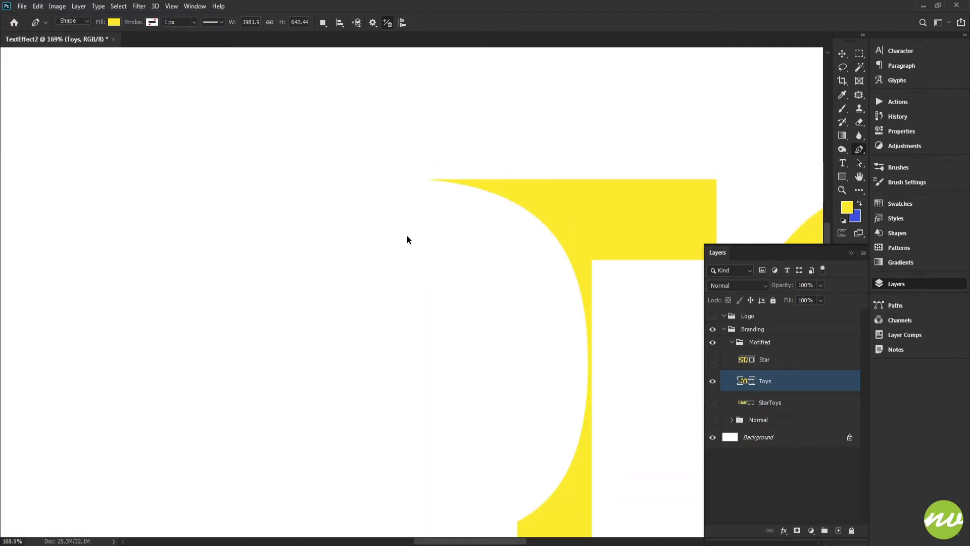
Show the Star layer and examine the gap between the R and the T, both across the whole word and close up.
{"action": "left_click", "coordinate": [713, 364]}
{"action": "left_click_drag", "start_coordinate": [523, 294], "coordinate": [483, 228]}
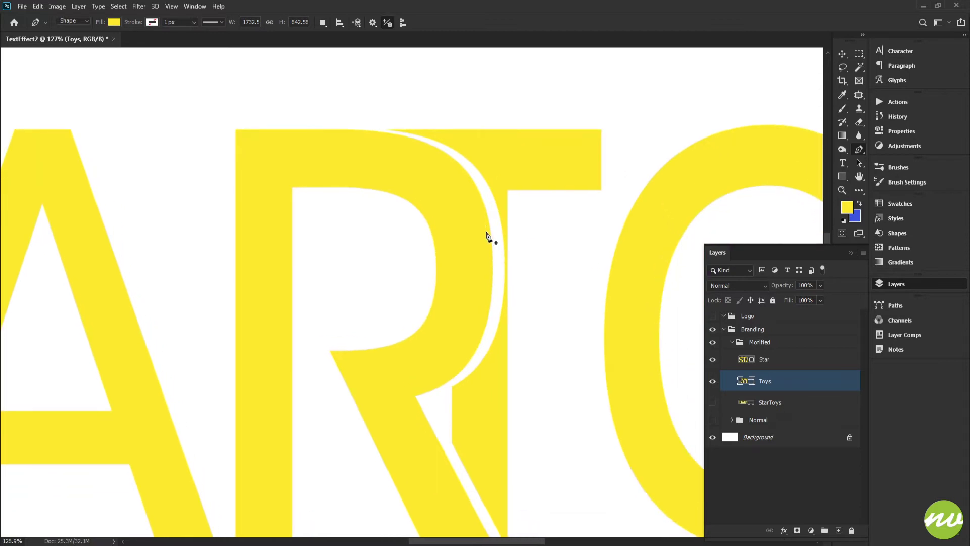
{"action": "key", "text": "h"}
{"action": "left_click", "coordinate": [132, 22]}
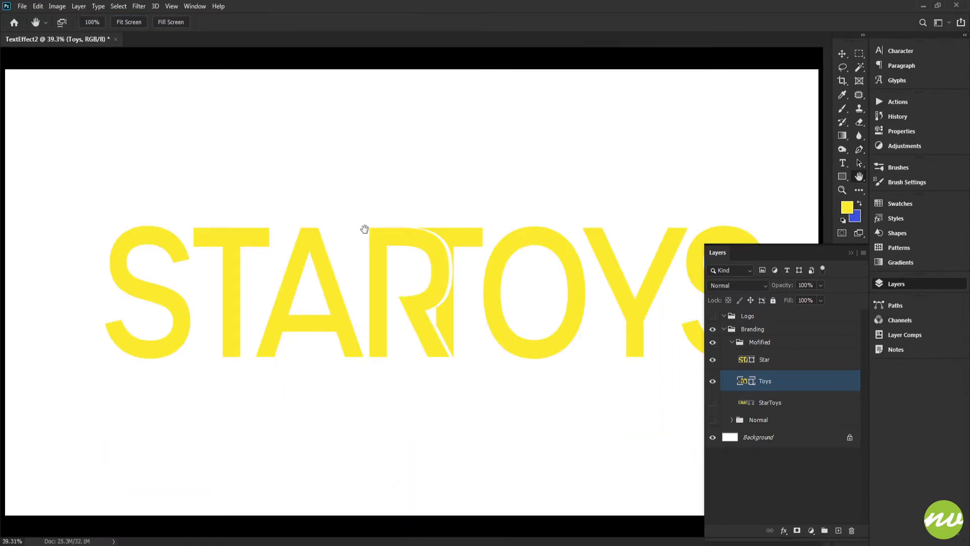
{"action": "scroll", "coordinate": [452, 274], "scroll_direction": "down", "scroll_amount": 2}
{"action": "scroll", "coordinate": [457, 281], "scroll_direction": "up", "scroll_amount": 2}
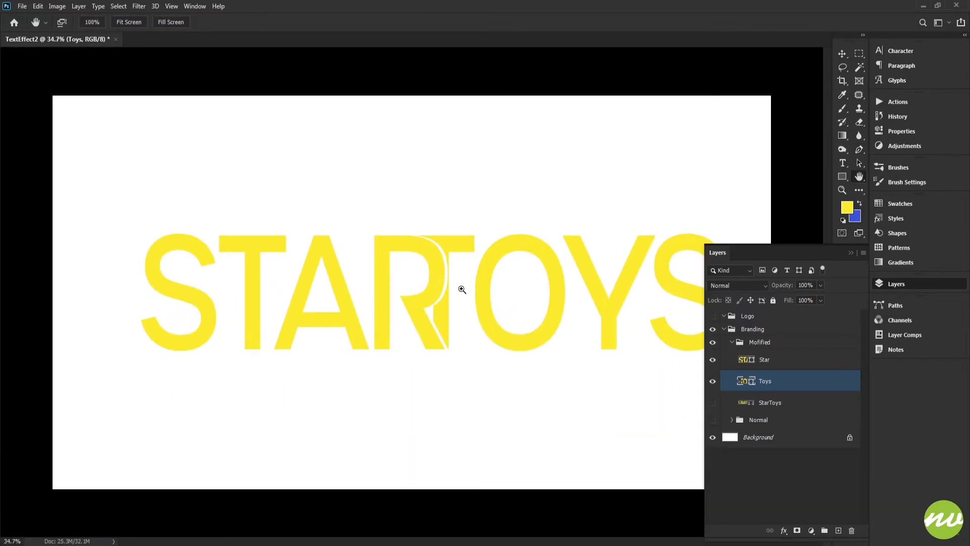
{"action": "scroll", "coordinate": [476, 309], "scroll_direction": "down", "scroll_amount": 1}
{"action": "scroll", "coordinate": [450, 280], "scroll_direction": "up", "scroll_amount": 3}
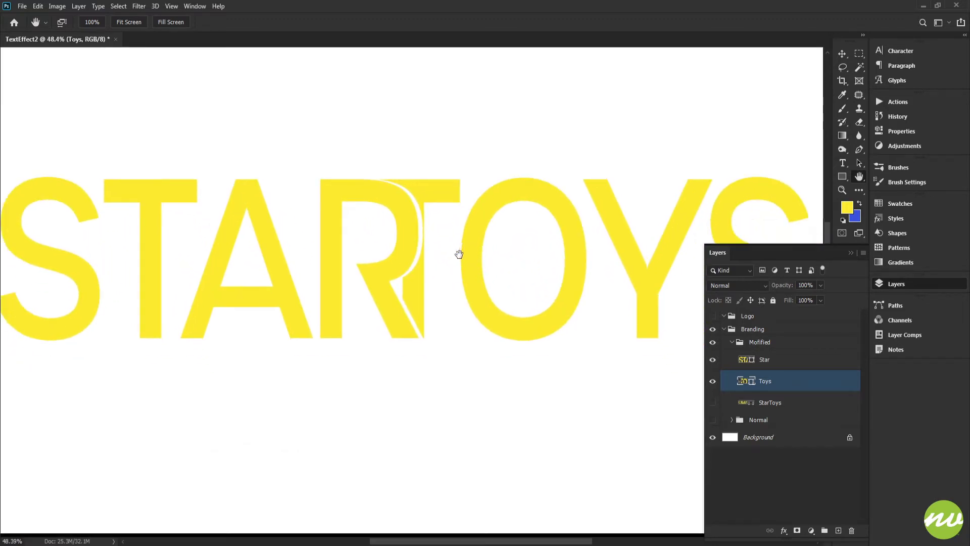
{"action": "scroll", "coordinate": [400, 186], "scroll_direction": "up", "scroll_amount": 4}
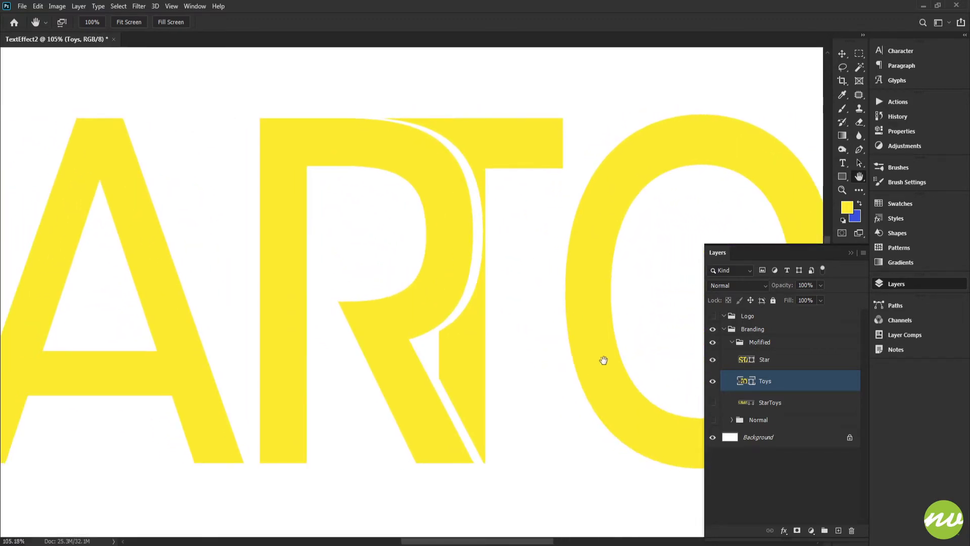
Hide the Star layer and nudge the R-shaped cut-out path in the Toys layer about 10 px left, thickening the T's thin stem edge.
{"action": "left_click", "coordinate": [740, 378]}
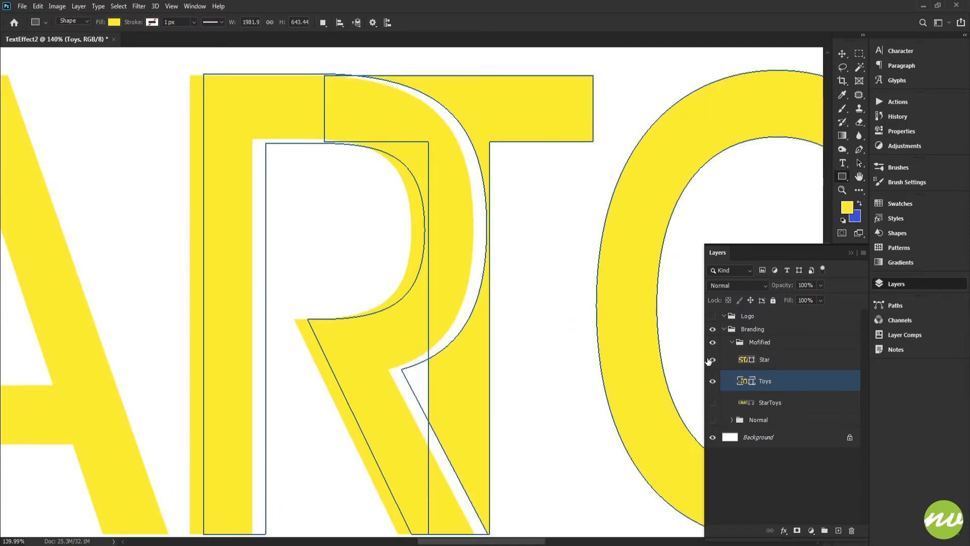
{"action": "left_click", "coordinate": [713, 360]}
{"action": "scroll", "coordinate": [470, 245], "scroll_direction": "up", "scroll_amount": 2}
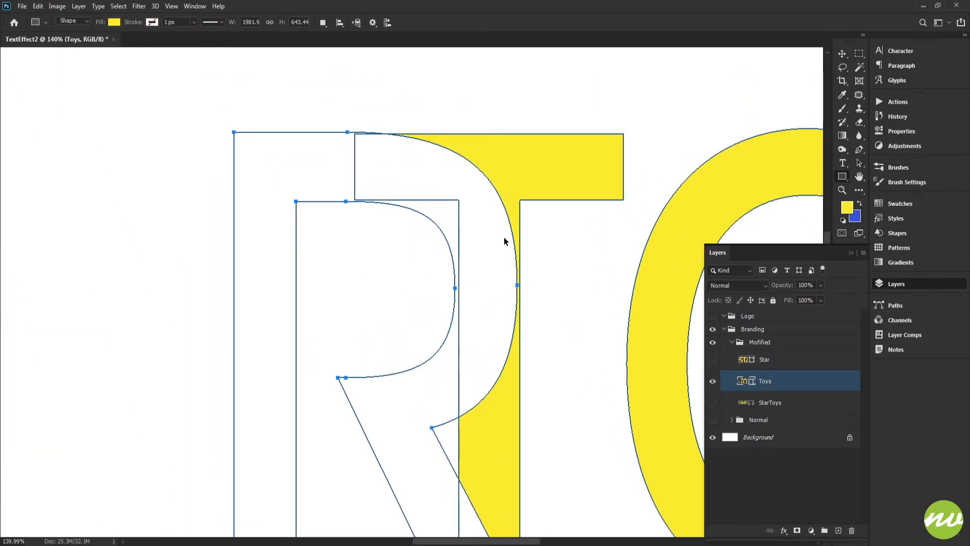
{"action": "left_click_drag", "start_coordinate": [504, 251], "coordinate": [486, 131]}
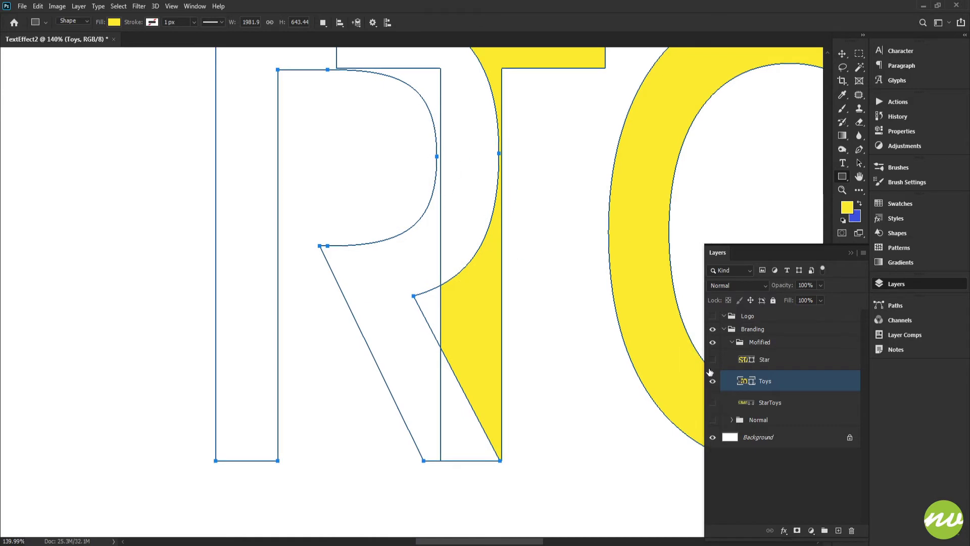
{"action": "scroll", "coordinate": [576, 381], "scroll_direction": "up", "scroll_amount": 3}
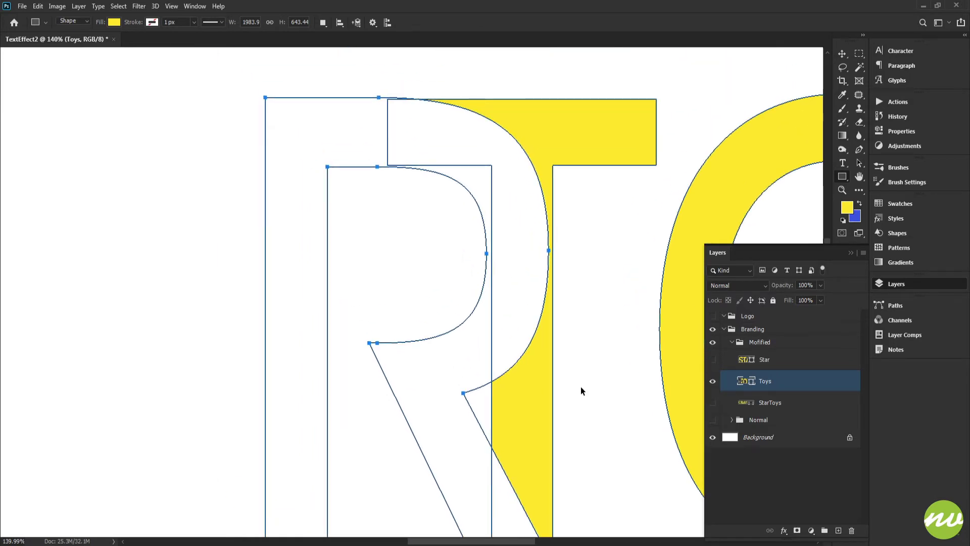
{"action": "key", "text": "Left"}
{"action": "key", "text": "Left"}
{"action": "key", "text": "Left"}
{"action": "key", "text": "Left"}
{"action": "key", "text": "Left"}
{"action": "key", "text": "Left"}
{"action": "key", "text": "Left"}
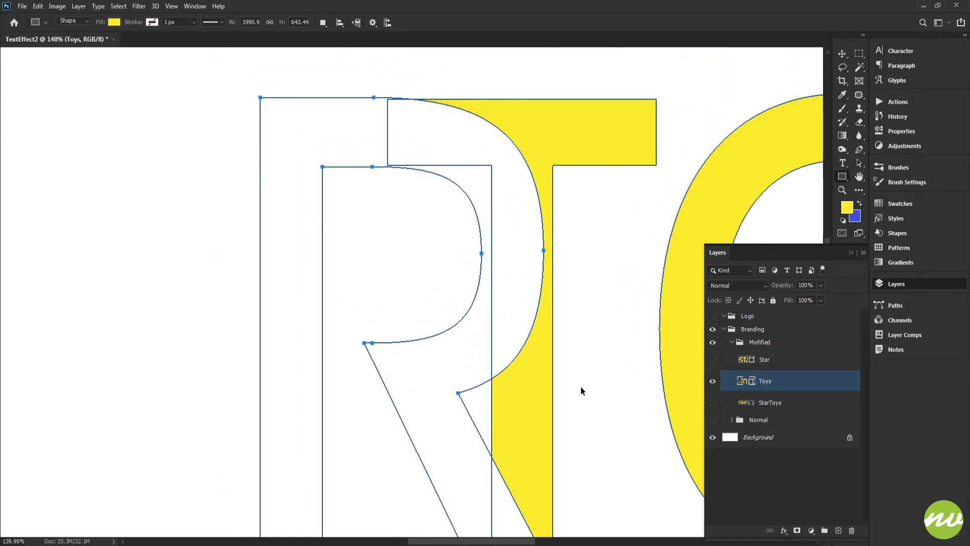
{"action": "key", "text": "Left"}
{"action": "left_click_drag", "start_coordinate": [580, 392], "coordinate": [574, 286]}
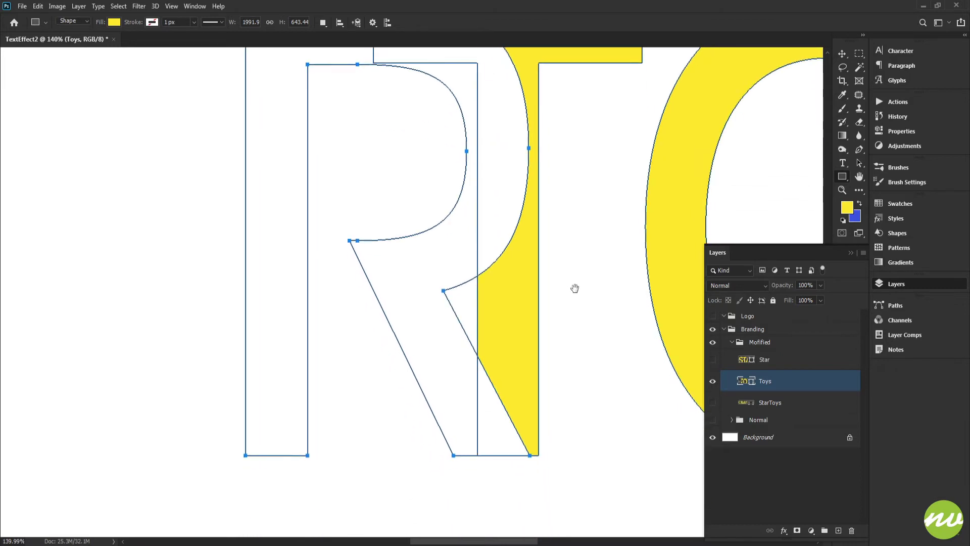
Show the Star layer, nudge all its letter paths about 10 px left to widen the gap between R and T, and deselect them.
{"action": "left_click", "coordinate": [713, 359]}
{"action": "left_click", "coordinate": [742, 342]}
{"action": "scroll", "coordinate": [581, 343], "scroll_direction": "up", "scroll_amount": 2}
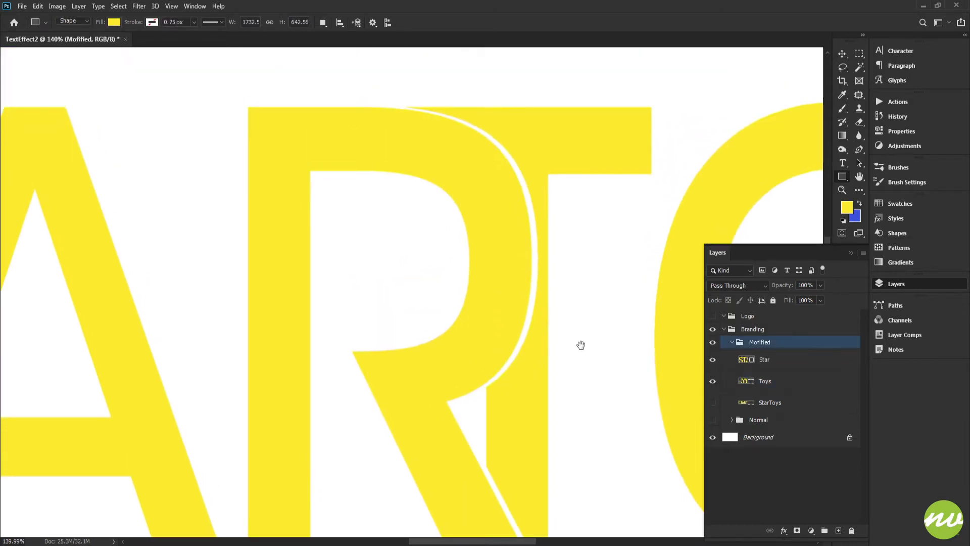
{"action": "key", "text": "ctrl+0"}
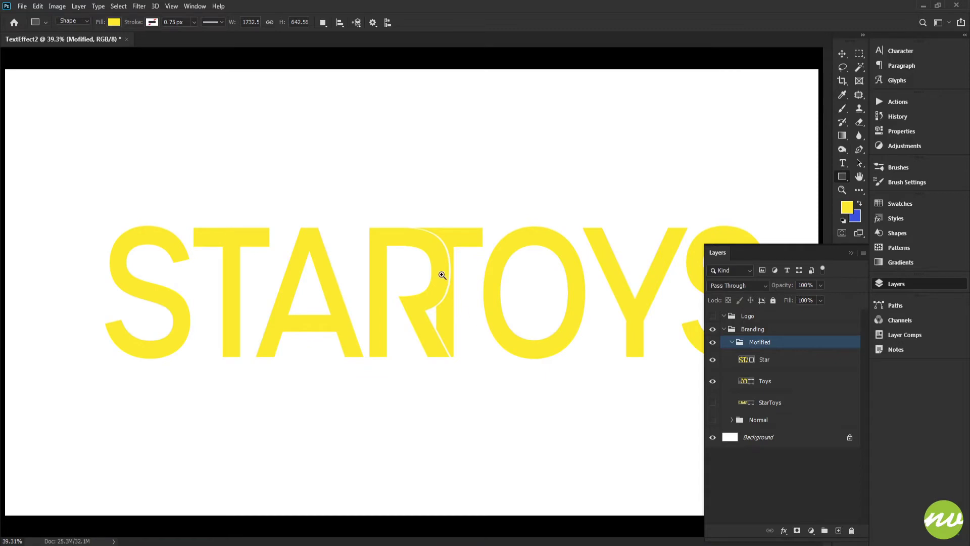
{"action": "left_click_drag", "start_coordinate": [442, 275], "coordinate": [500, 338]}
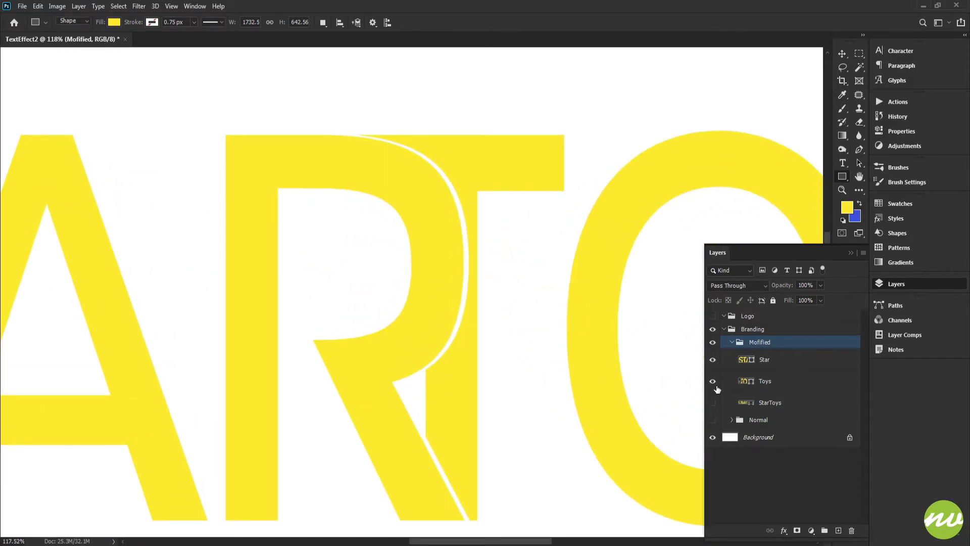
{"action": "left_click", "coordinate": [751, 361]}
{"action": "scroll", "coordinate": [586, 306], "scroll_direction": "down", "scroll_amount": 3}
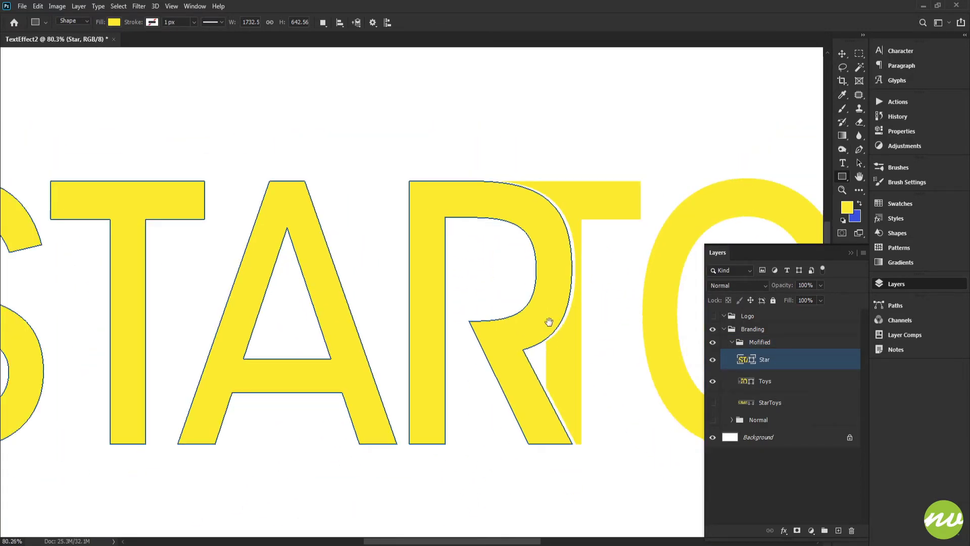
{"action": "scroll", "coordinate": [549, 322], "scroll_direction": "down", "scroll_amount": 2}
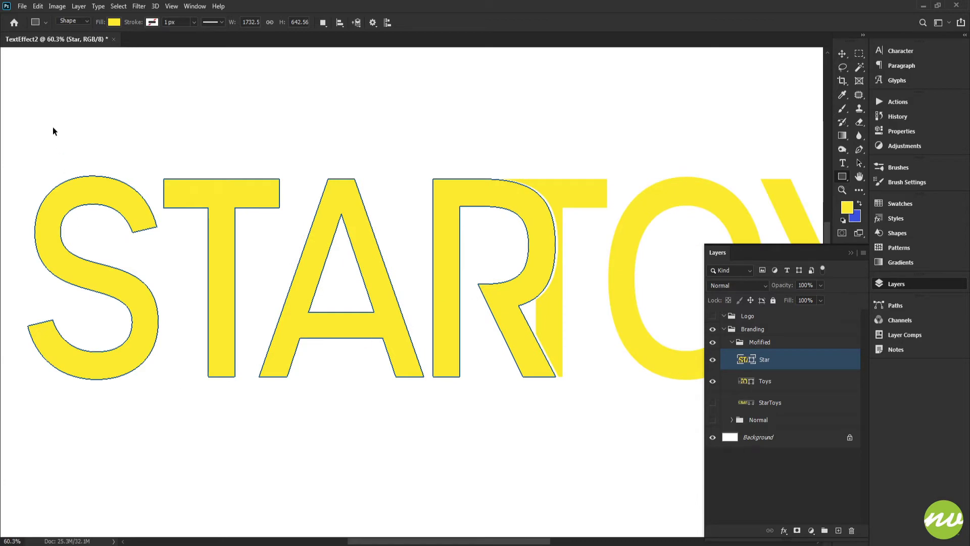
{"action": "left_click_drag", "start_coordinate": [53, 128], "coordinate": [460, 399]}
{"action": "key", "text": "shift+Left"}
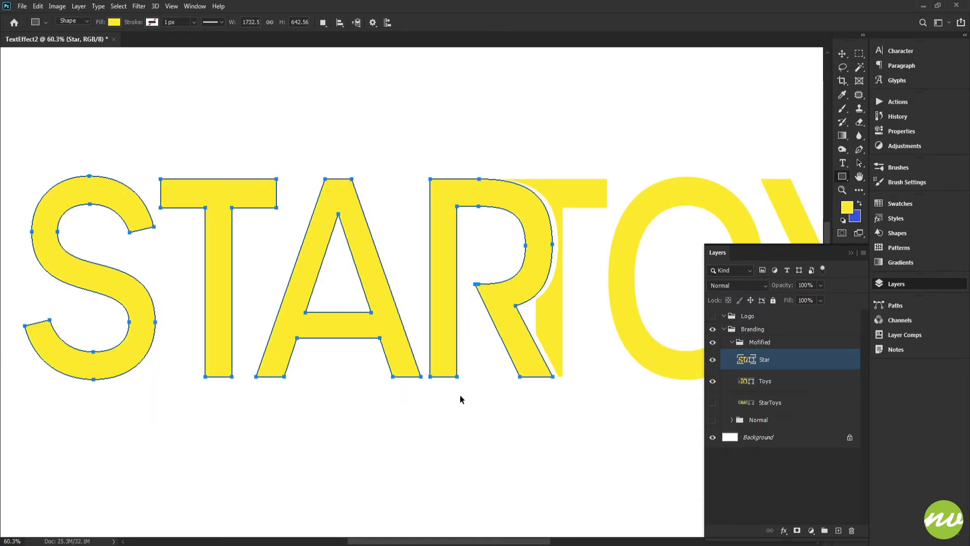
{"action": "scroll", "coordinate": [470, 399], "scroll_direction": "down", "scroll_amount": 2}
{"action": "left_click", "coordinate": [581, 402]}
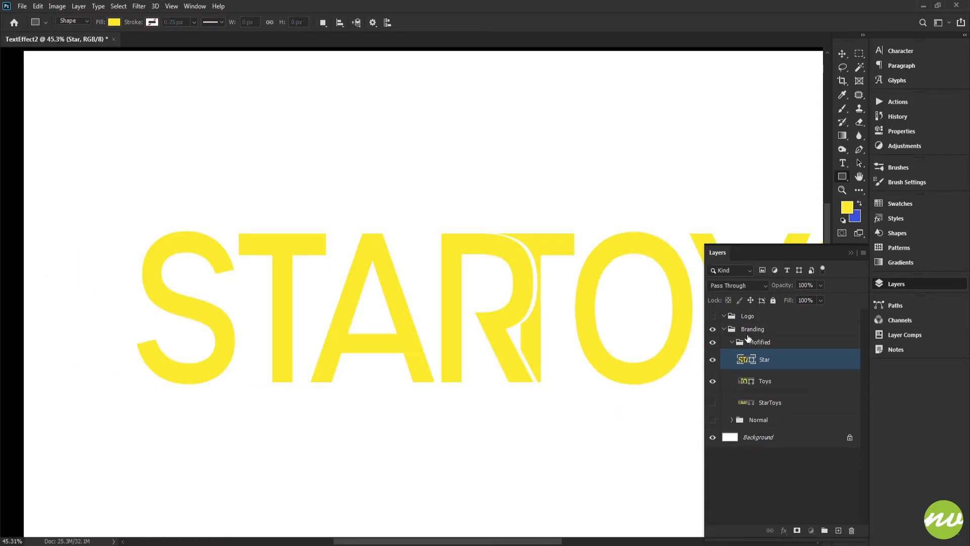
Select the Branding group and examine the interlocked R and T at full size, at intermediate zooms and at a small overview size.
{"action": "left_click", "coordinate": [748, 333]}
{"action": "scroll", "coordinate": [494, 281], "scroll_direction": "down", "scroll_amount": 1}
{"action": "scroll", "coordinate": [495, 281], "scroll_direction": "down", "scroll_amount": 1}
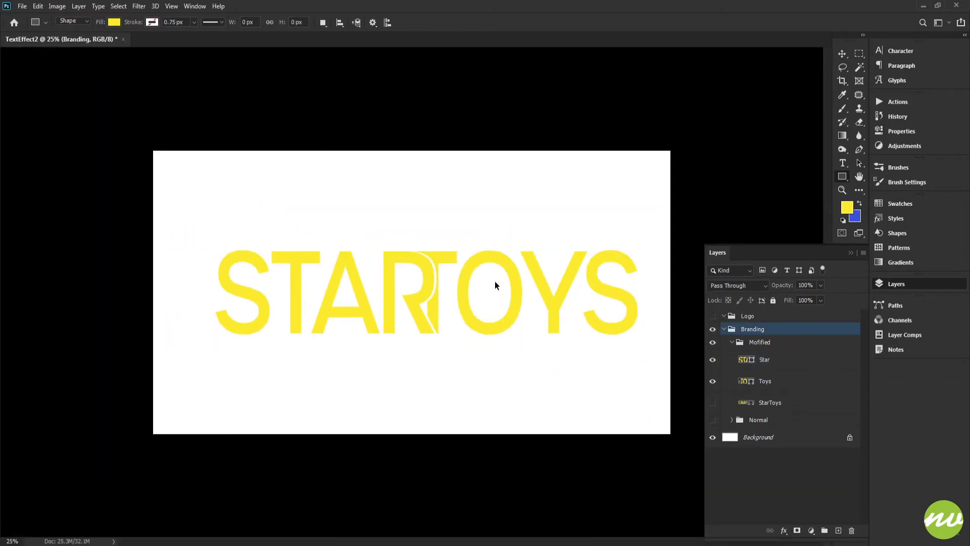
{"action": "key", "text": "ctrl+1"}
{"action": "left_click_drag", "start_coordinate": [495, 281], "coordinate": [472, 238]}
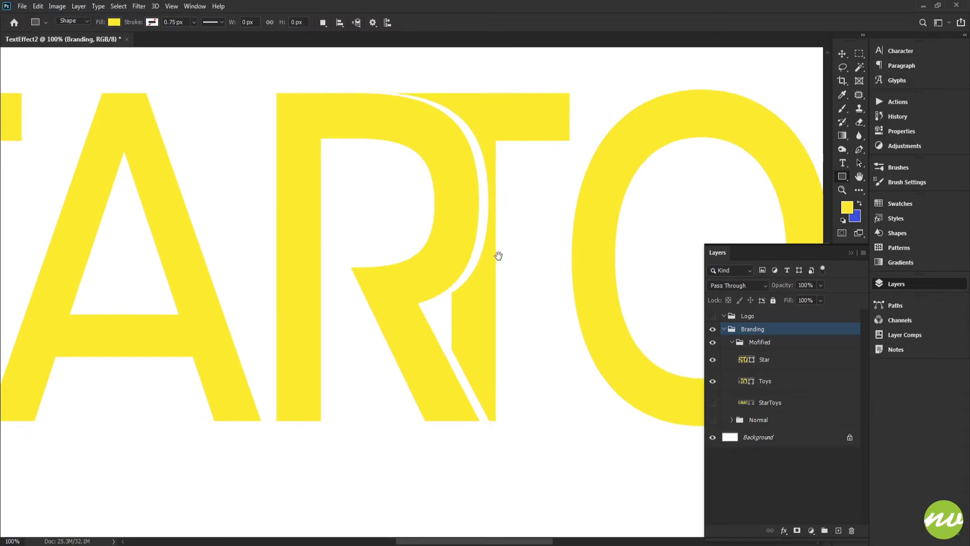
{"action": "scroll", "coordinate": [500, 252], "scroll_direction": "down", "scroll_amount": 3}
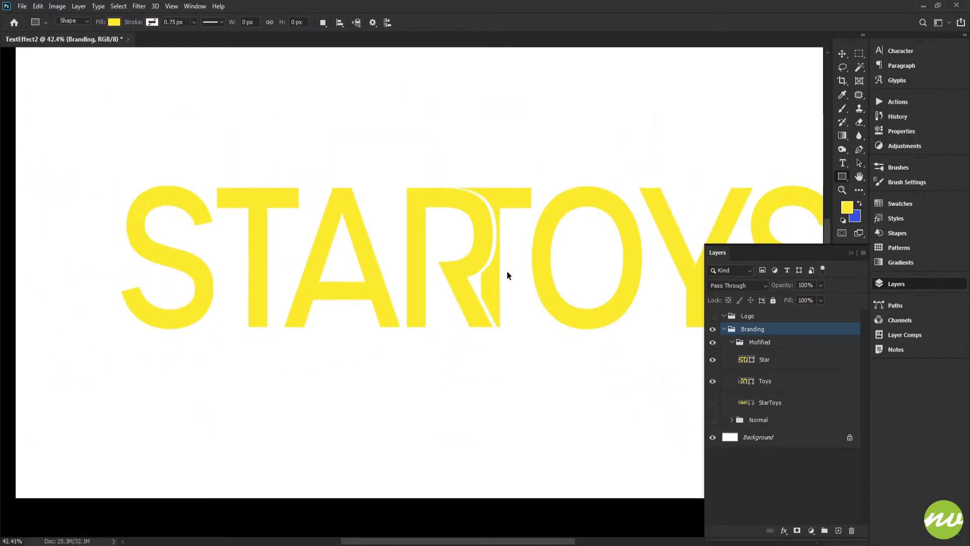
{"action": "left_click_drag", "start_coordinate": [560, 308], "coordinate": [490, 288]}
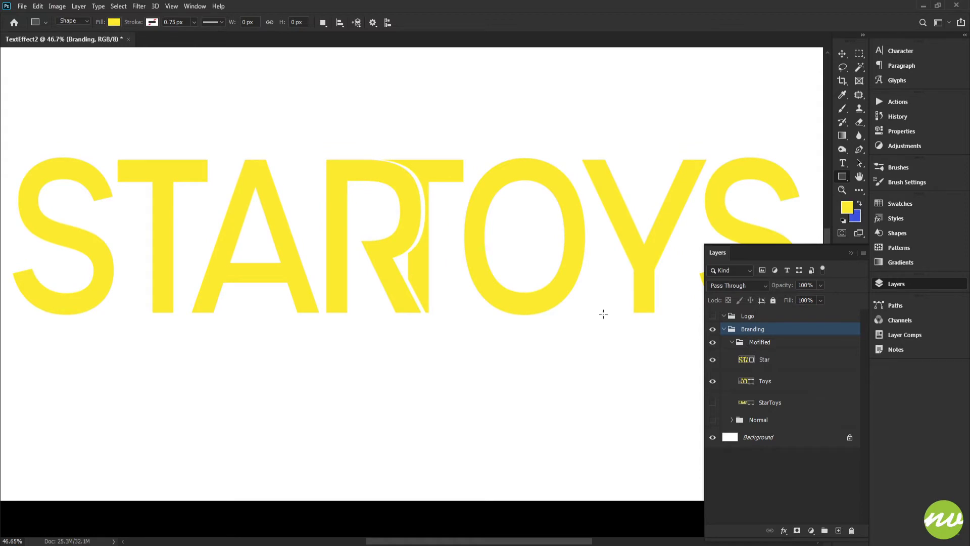
{"action": "left_click_drag", "start_coordinate": [542, 273], "coordinate": [555, 286]}
{"action": "scroll", "coordinate": [553, 281], "scroll_direction": "down", "scroll_amount": 5}
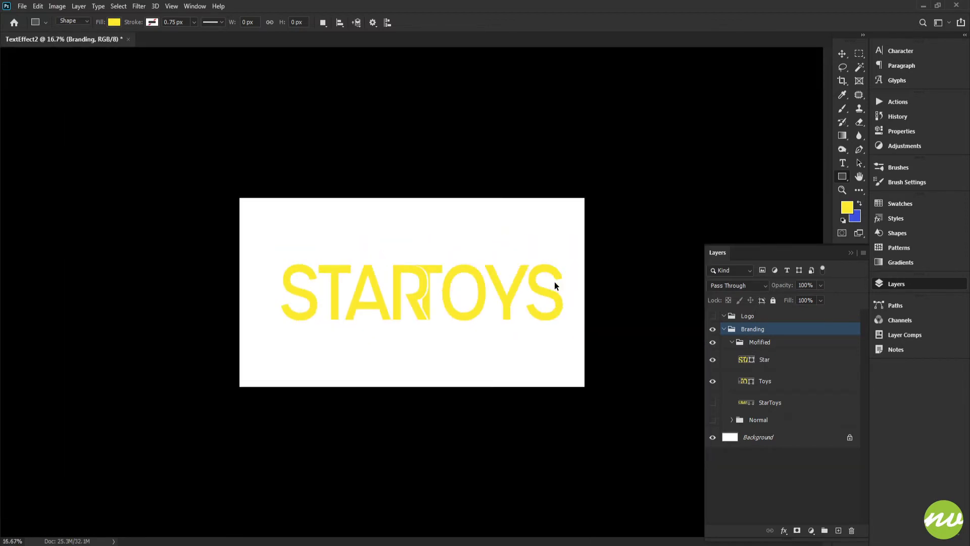
{"action": "scroll", "coordinate": [554, 281], "scroll_direction": "up", "scroll_amount": 5}
Collapse the Mofified group, duplicate the Normal group and move the copy out of the Branding group, directly above the Background layer.
{"action": "left_click", "coordinate": [732, 342]}
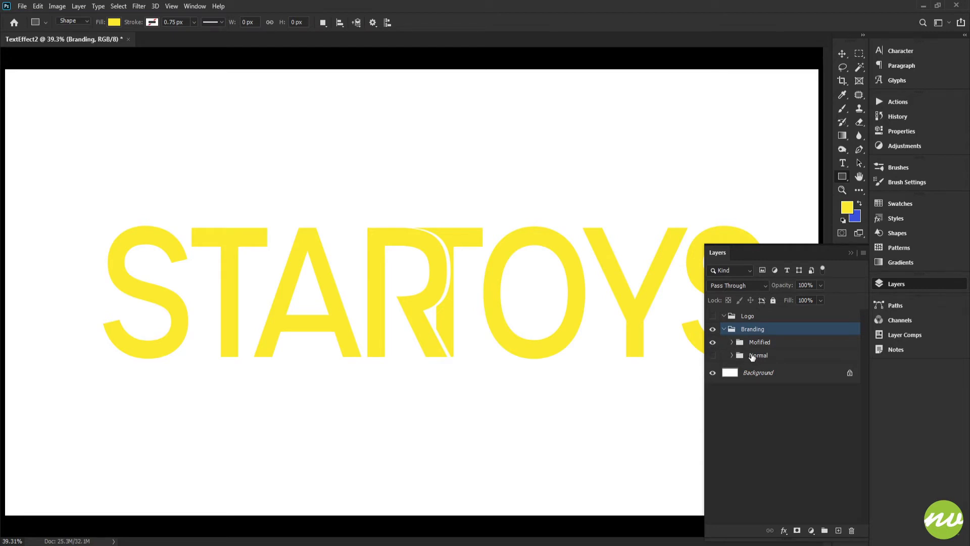
{"action": "left_click", "coordinate": [753, 356]}
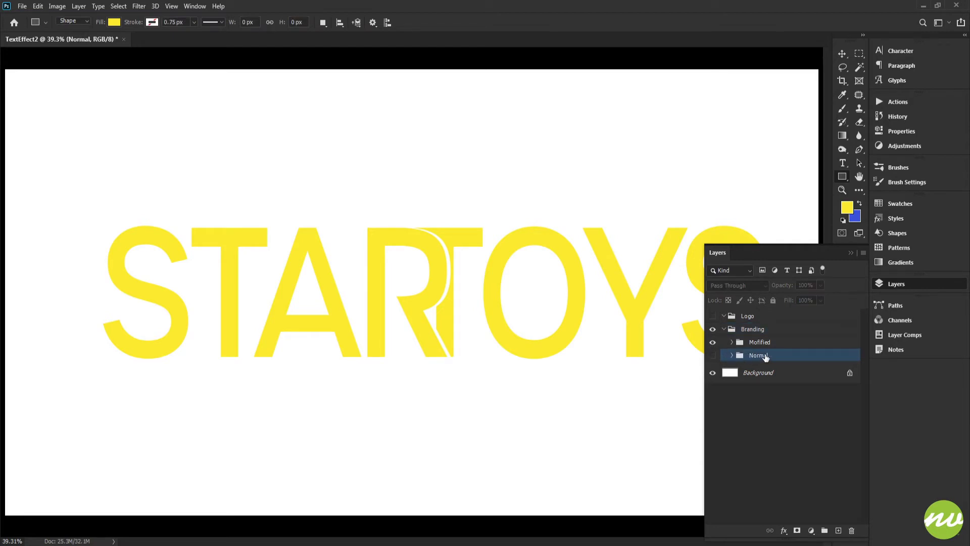
{"action": "key", "text": "ctrl+j"}
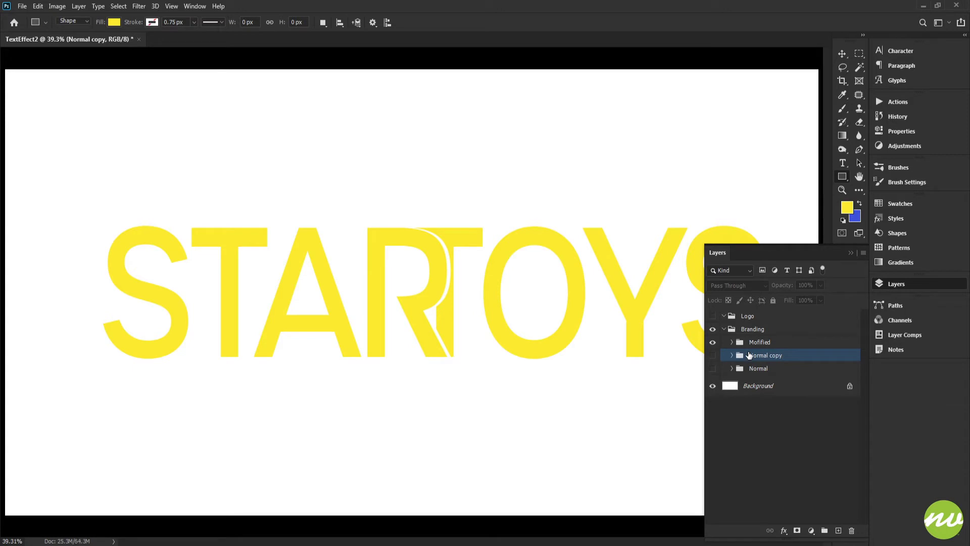
{"action": "key", "text": "ctrl+bracketleft"}
{"action": "key", "text": "ctrl+bracketleft"}
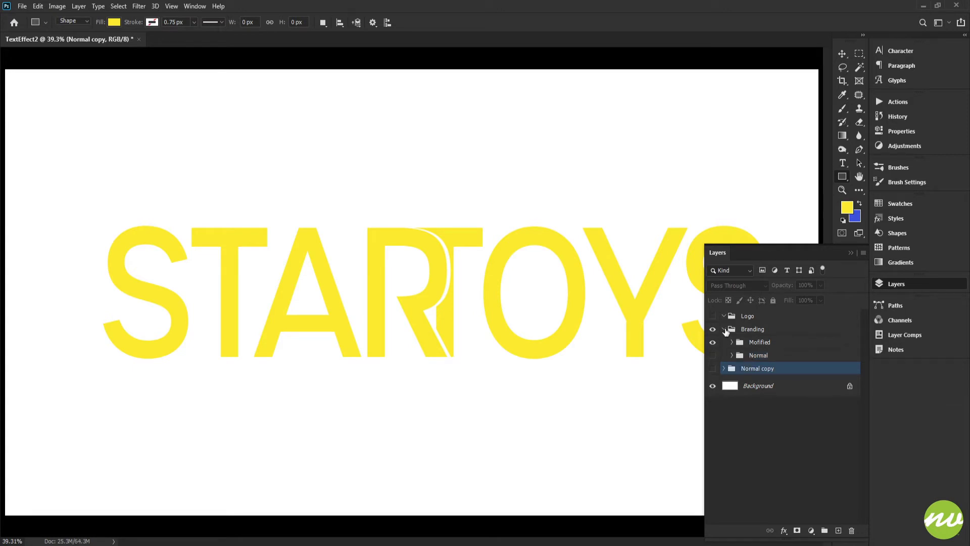
Collapse the Branding group and rename the duplicated Normal group to Slogan.
{"action": "left_click", "coordinate": [724, 329]}
{"action": "double_click", "coordinate": [753, 344]}
{"action": "type", "text": "S"}
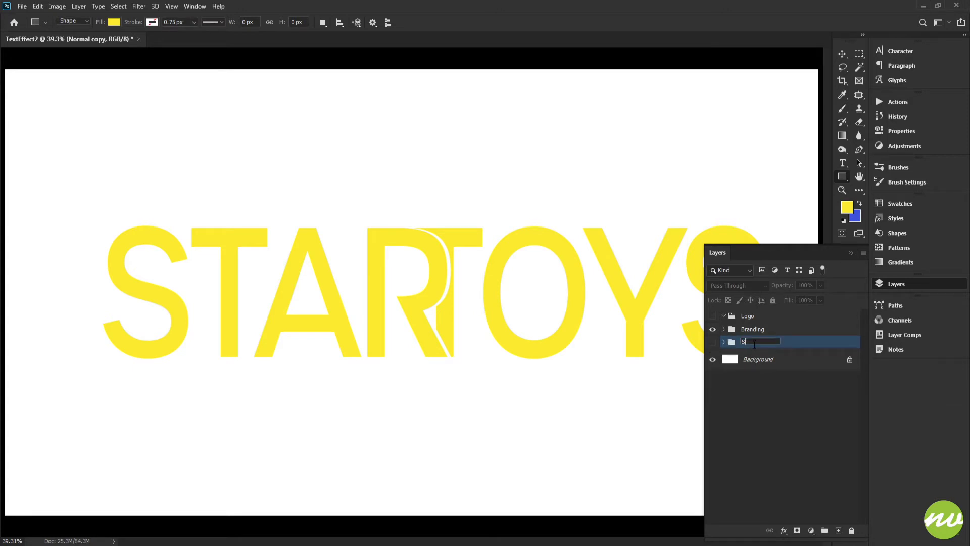
{"action": "type", "text": "logan"}
{"action": "key", "text": "Return"}
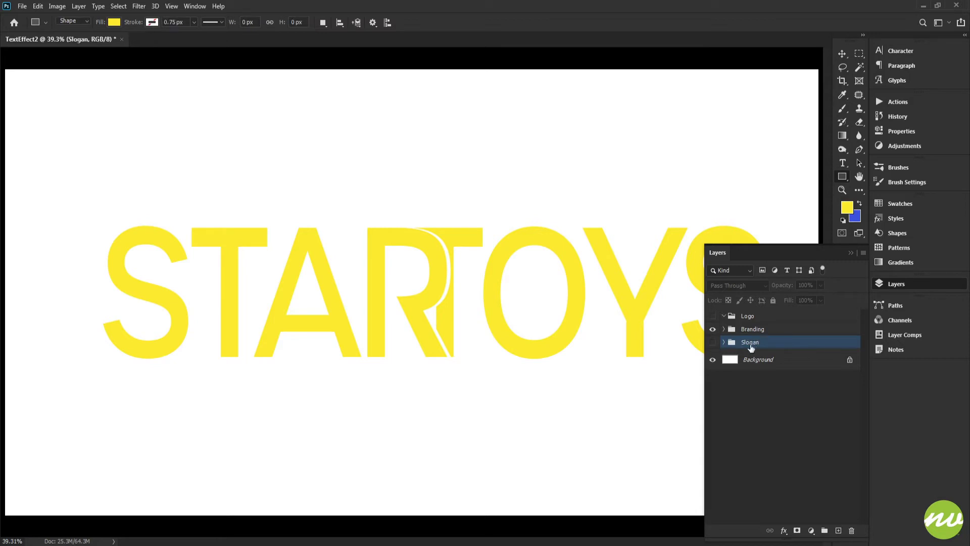
Show the Slogan group and move its text down below the interlocked StarToys wordmark.
{"action": "left_click", "coordinate": [713, 342]}
{"action": "key", "text": "v"}
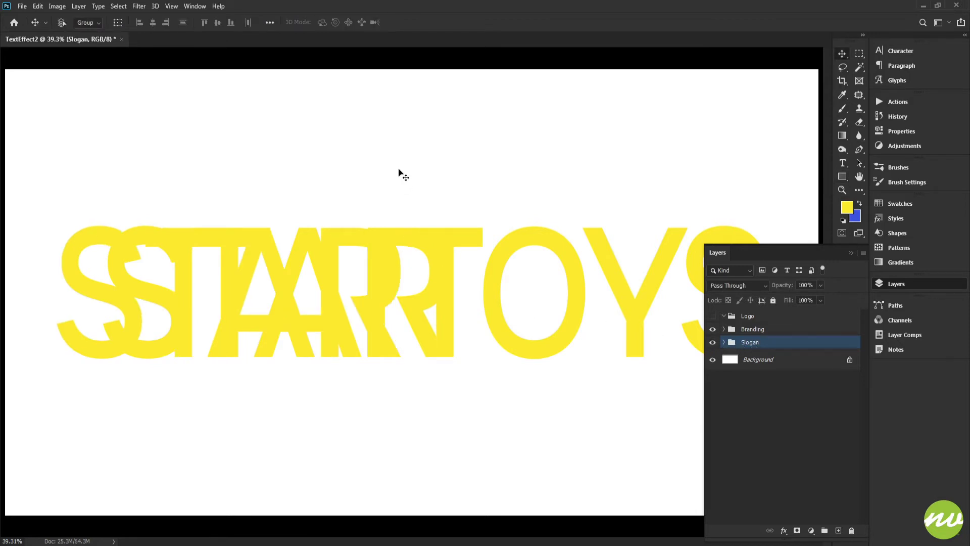
{"action": "left_click_drag", "start_coordinate": [399, 173], "coordinate": [411, 305]}
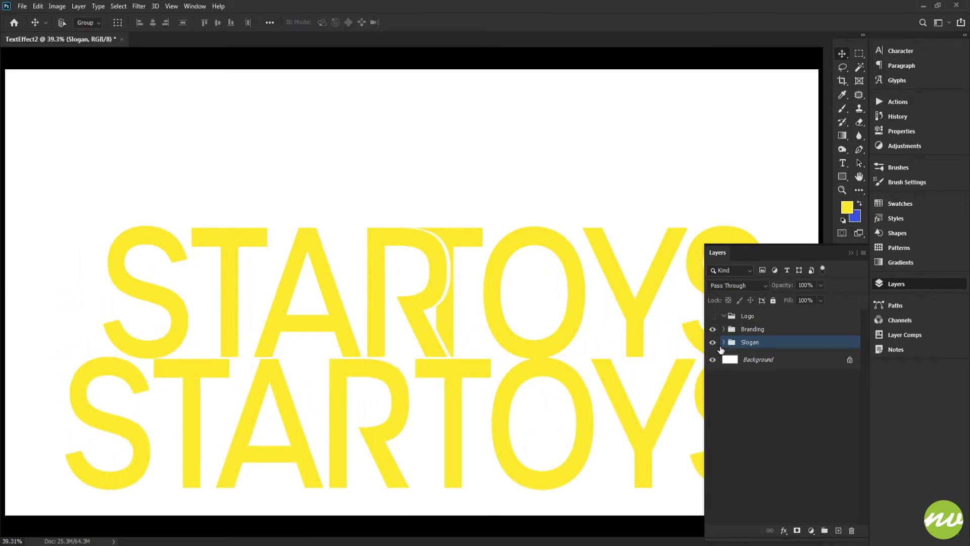
Set the text inside the Slogan group to 60 pt and reposition it just beneath the interlocked wordmark.
{"action": "left_click", "coordinate": [724, 343]}
{"action": "left_click", "coordinate": [752, 360]}
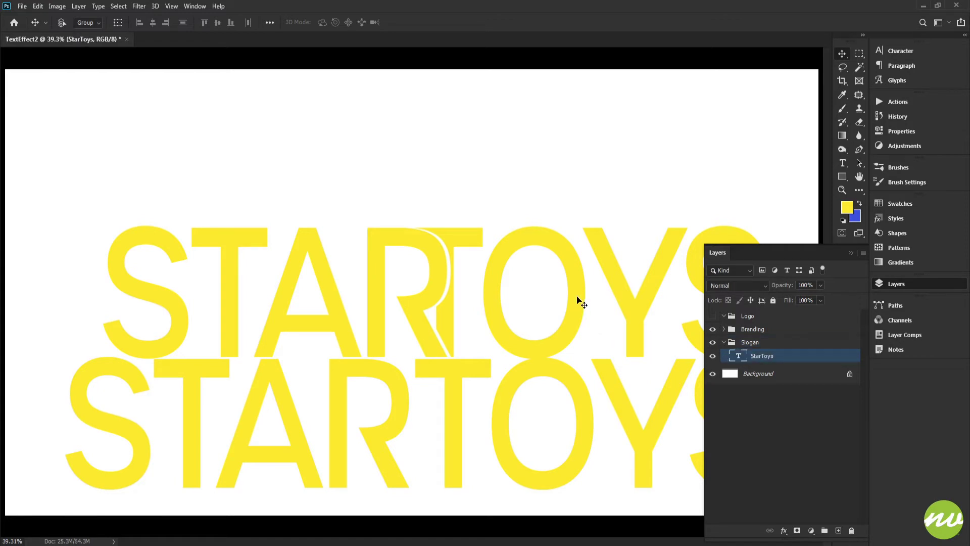
{"action": "key", "text": "t"}
{"action": "left_click", "coordinate": [468, 407]}
{"action": "key", "text": "ctrl+a"}
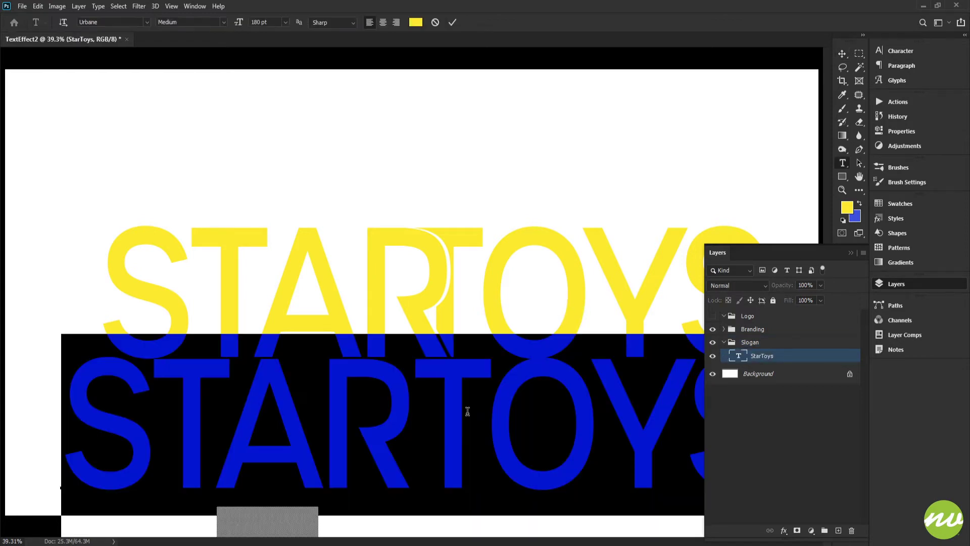
{"action": "left_click", "coordinate": [267, 22]}
{"action": "type", "text": "120"}
{"action": "key", "text": "Return"}
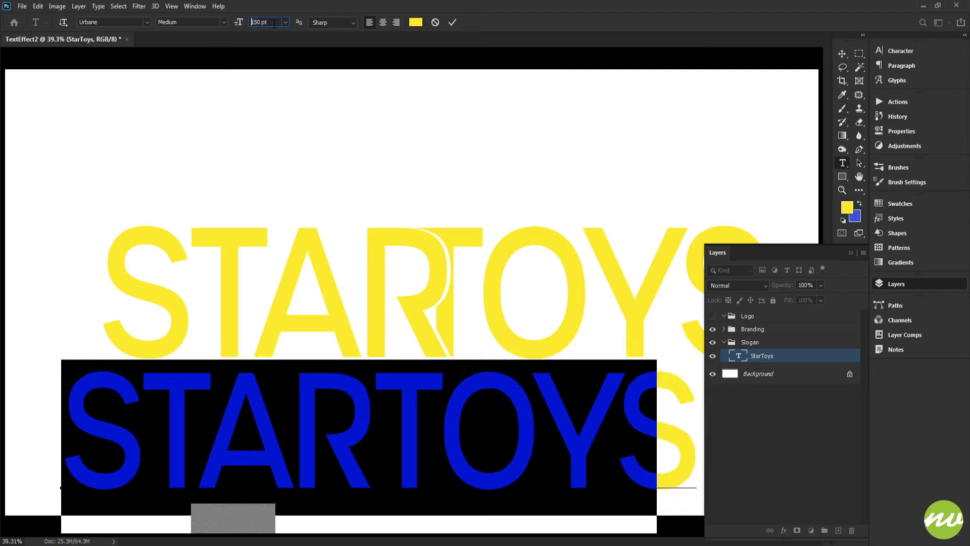
{"action": "key", "text": "shift+Down"}
{"action": "key", "text": "shift+Down"}
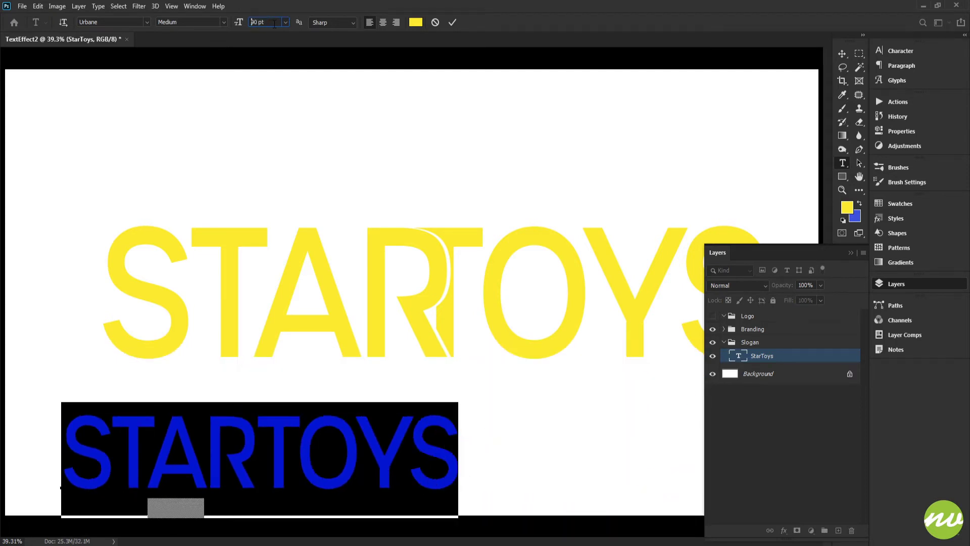
{"action": "key", "text": "shift+Down"}
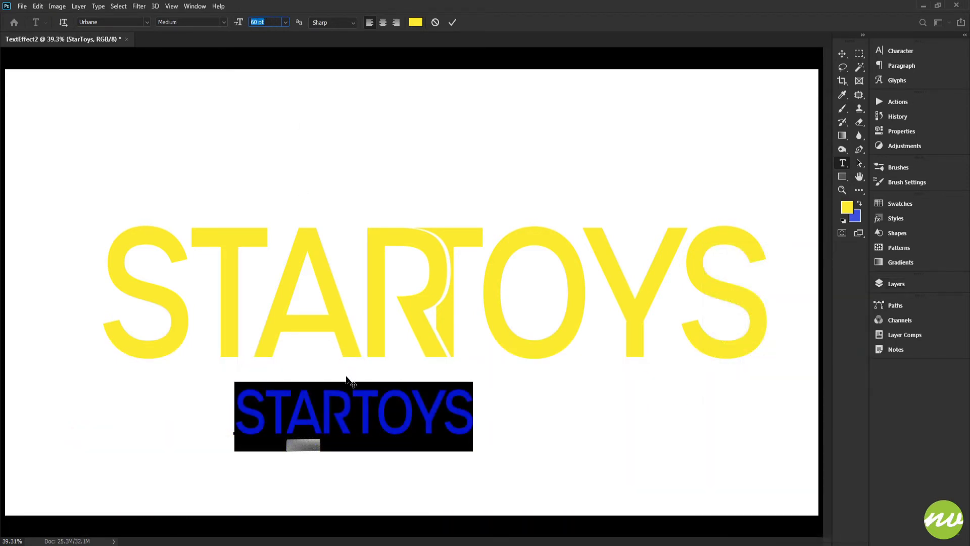
Replace the small StarToys text beneath the wordmark with the slogan SAFE FUN EDUCATIONAL.
{"action": "double_click", "coordinate": [358, 401]}
{"action": "type", "text": "SAFE"}
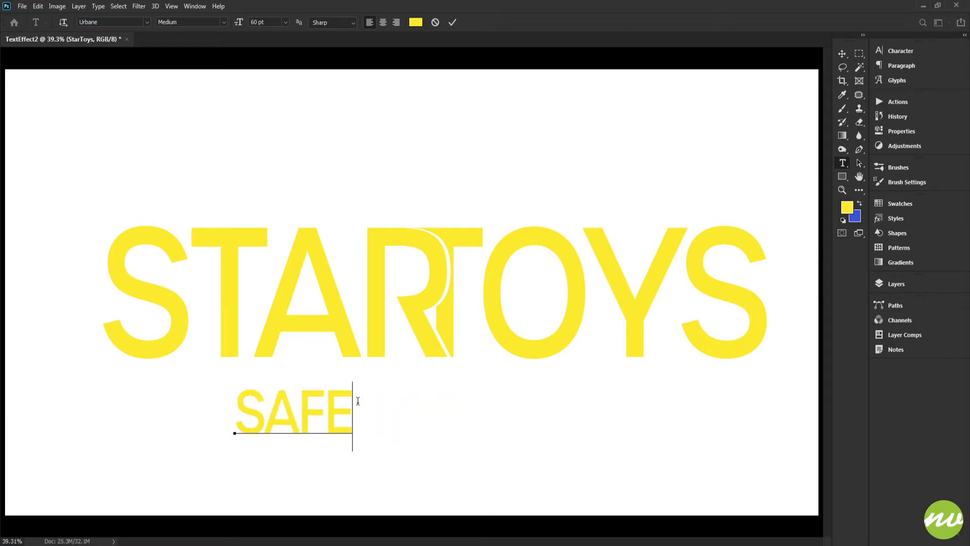
{"action": "type", "text": " FU"}
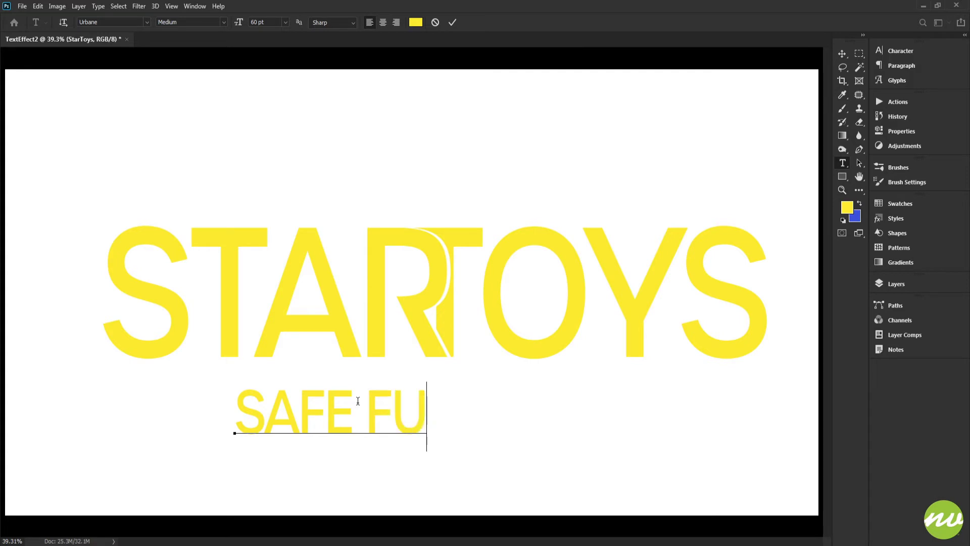
{"action": "type", "text": "N E"}
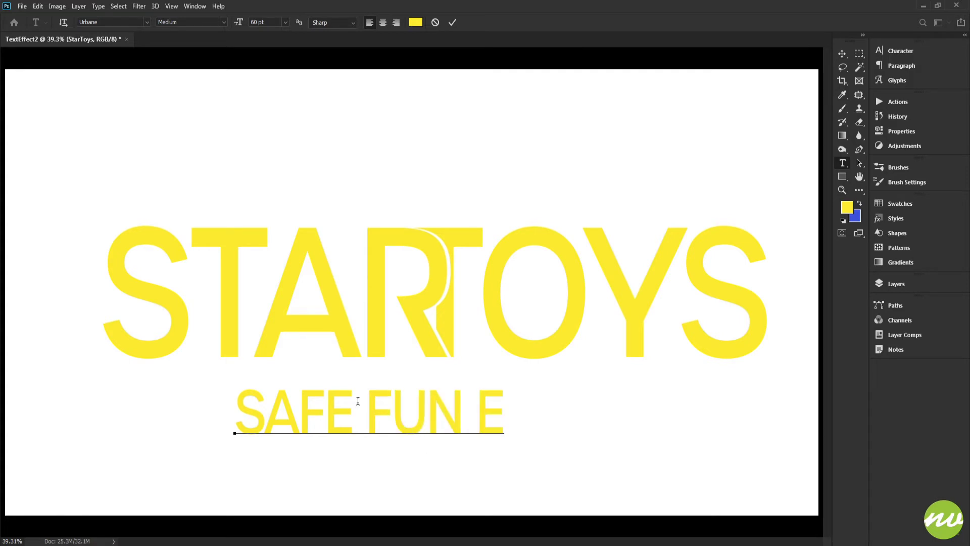
{"action": "type", "text": "DUCATIONAL"}
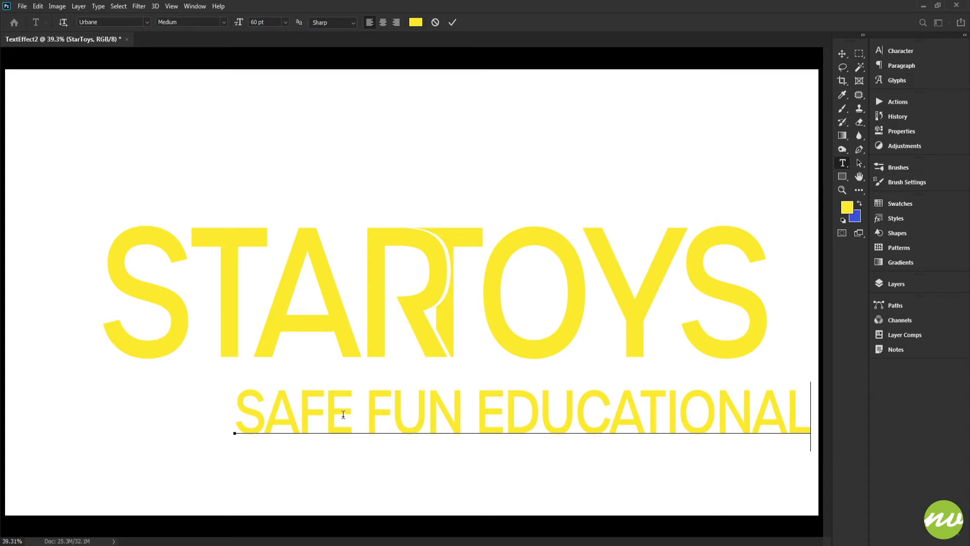
Insert spaced periods between the slogan's words so it reads SAFE . FUN . EDUCATIONAL, and commit the text.
{"action": "left_click", "coordinate": [369, 410]}
{"action": "type", "text": "."}
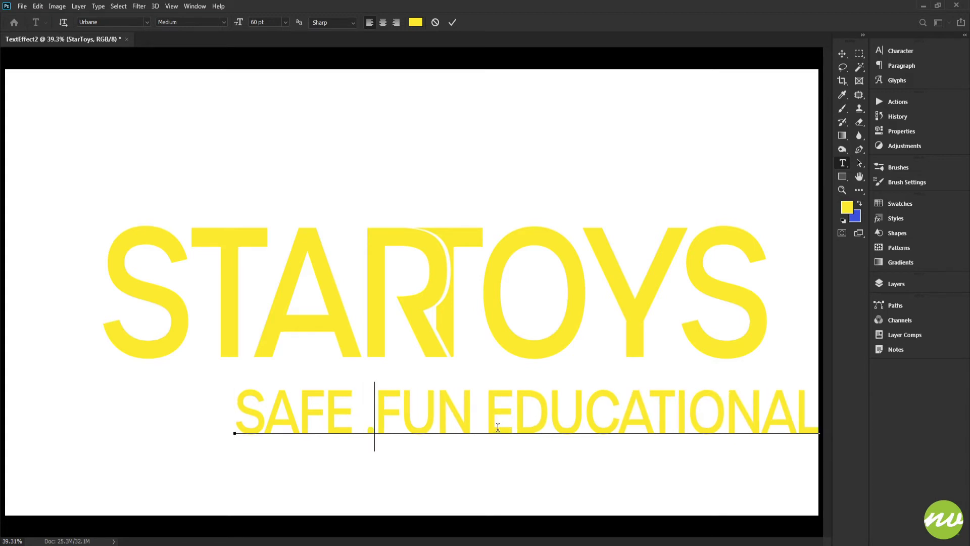
{"action": "left_click", "coordinate": [481, 426]}
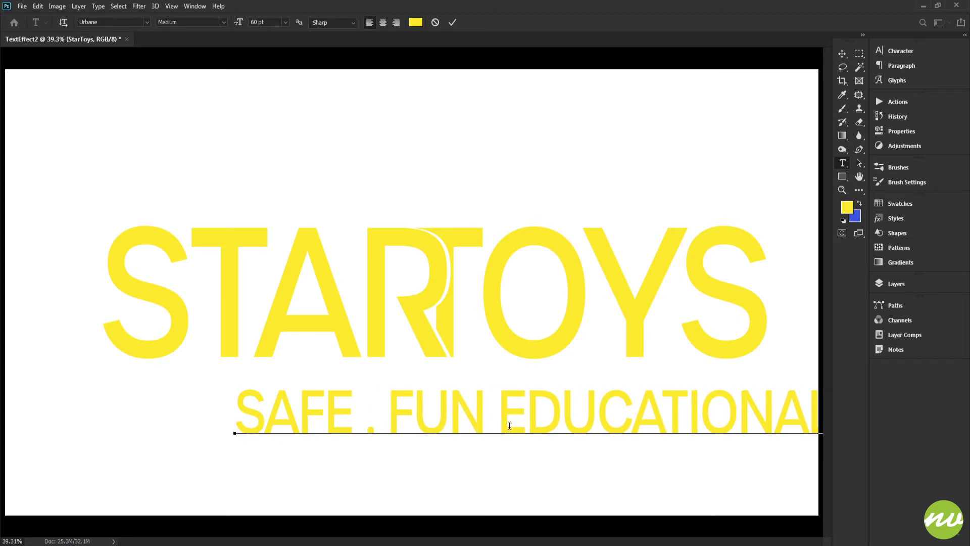
{"action": "type", "text": "."}
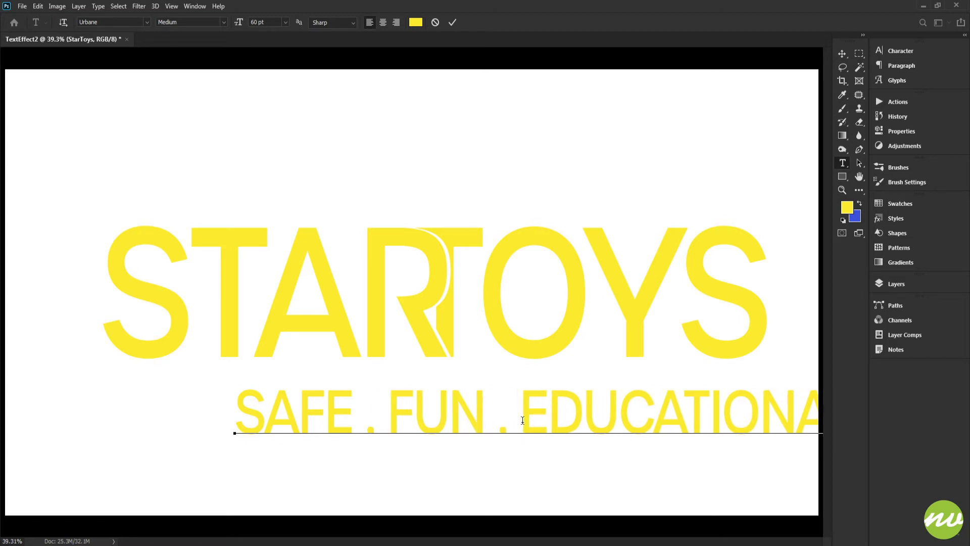
{"action": "left_click", "coordinate": [452, 22]}
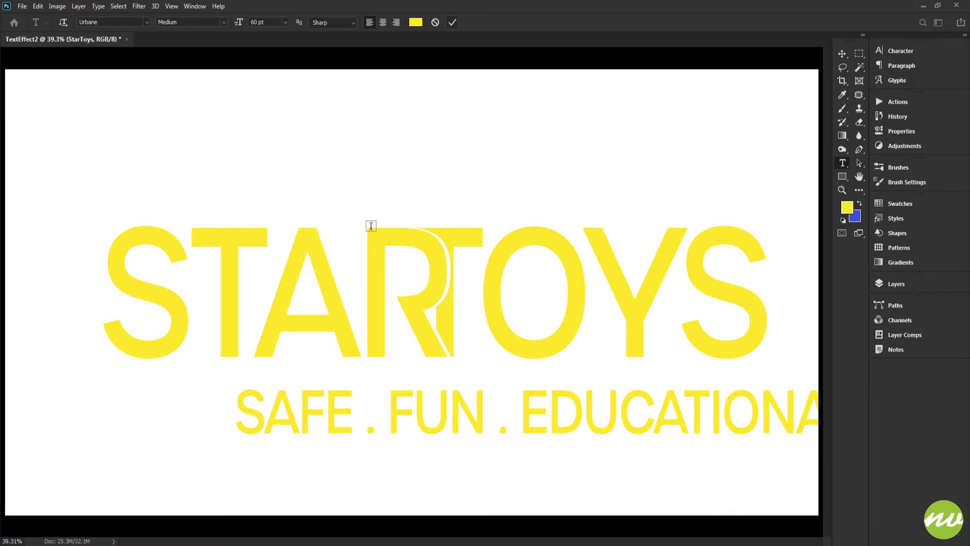
Select the whole canvas and centre the slogan text horizontally on it.
{"action": "key", "text": "v"}
{"action": "key", "text": "ctrl+a"}
{"action": "left_click", "coordinate": [154, 22]}
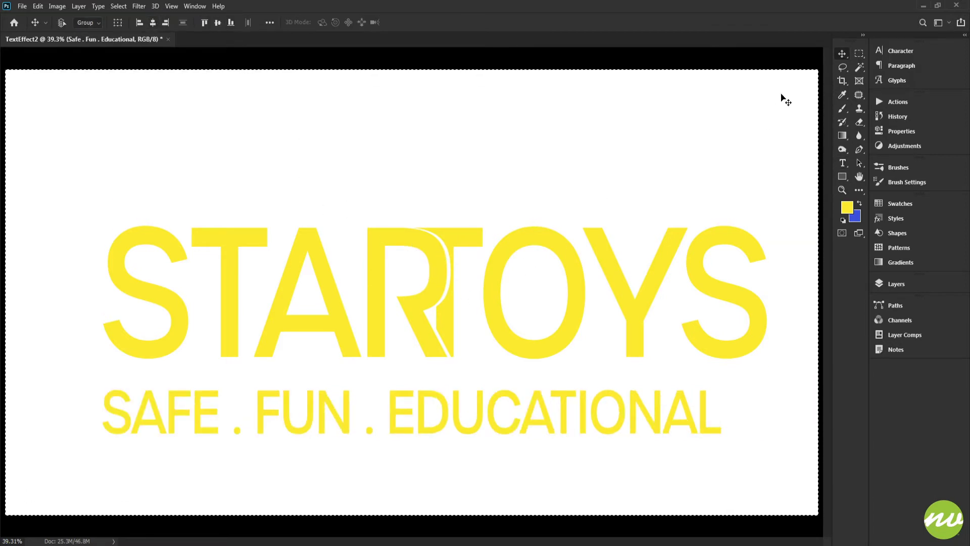
Group the Star and Toys shape layers inside the Mofified group and centre them together horizontally on the canvas.
{"action": "left_click", "coordinate": [900, 284]}
{"action": "left_click", "coordinate": [724, 329]}
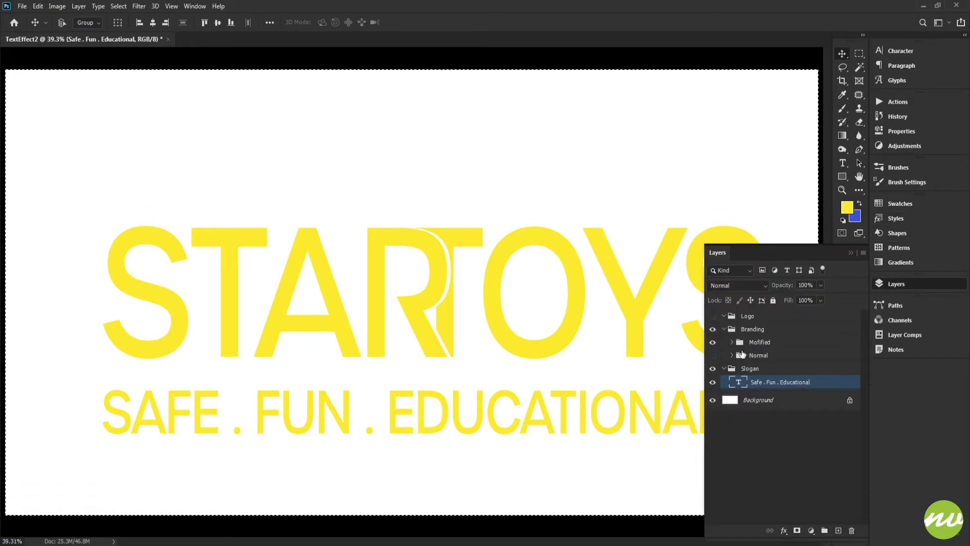
{"action": "left_click", "coordinate": [737, 344]}
{"action": "left_click", "coordinate": [732, 342]}
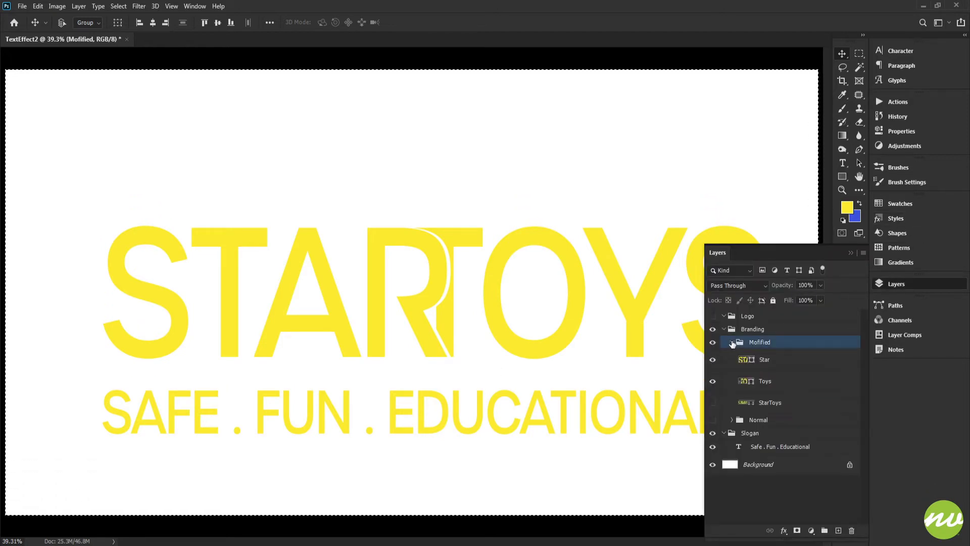
{"action": "left_click", "coordinate": [761, 361]}
{"action": "left_click", "coordinate": [765, 382], "text": "shift"}
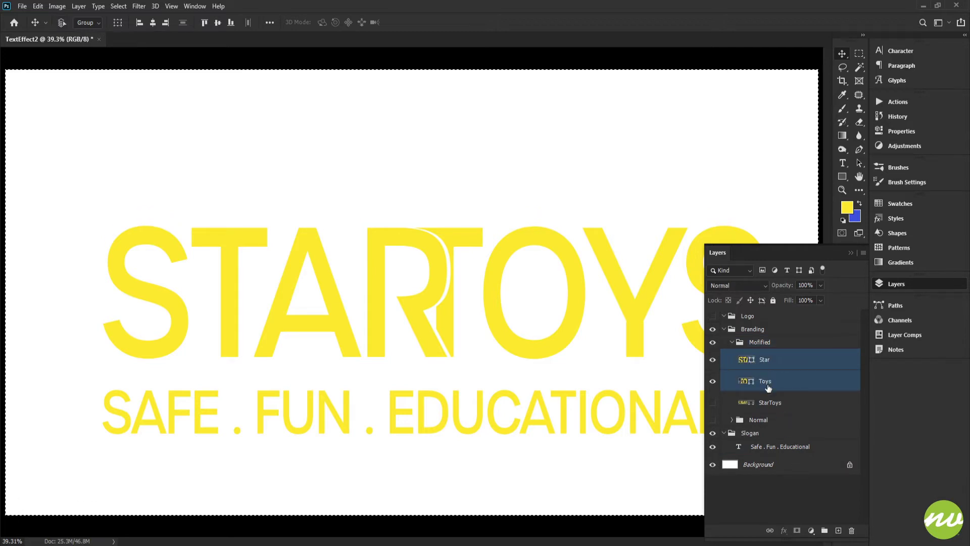
{"action": "left_click", "coordinate": [824, 530], "text": "alt"}
{"action": "left_click", "coordinate": [532, 185]}
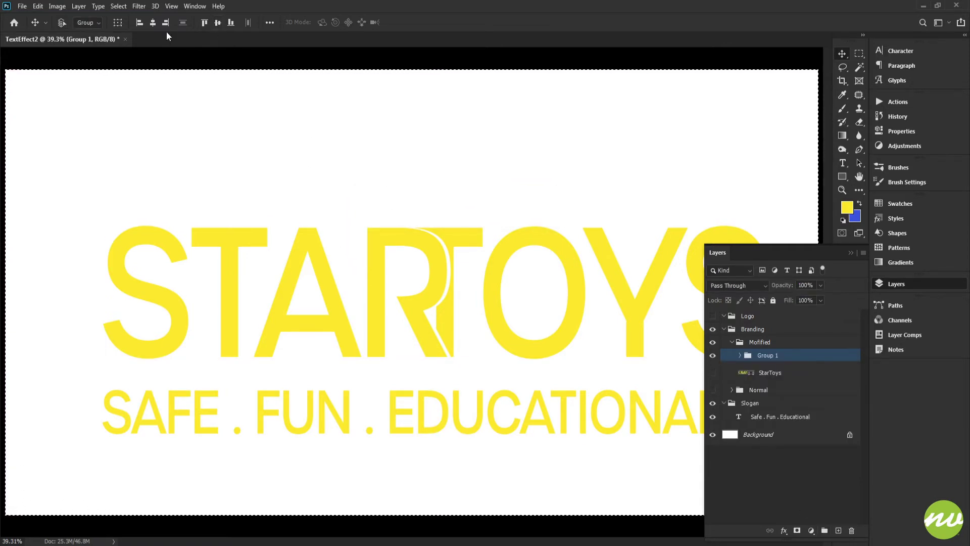
{"action": "left_click", "coordinate": [154, 21]}
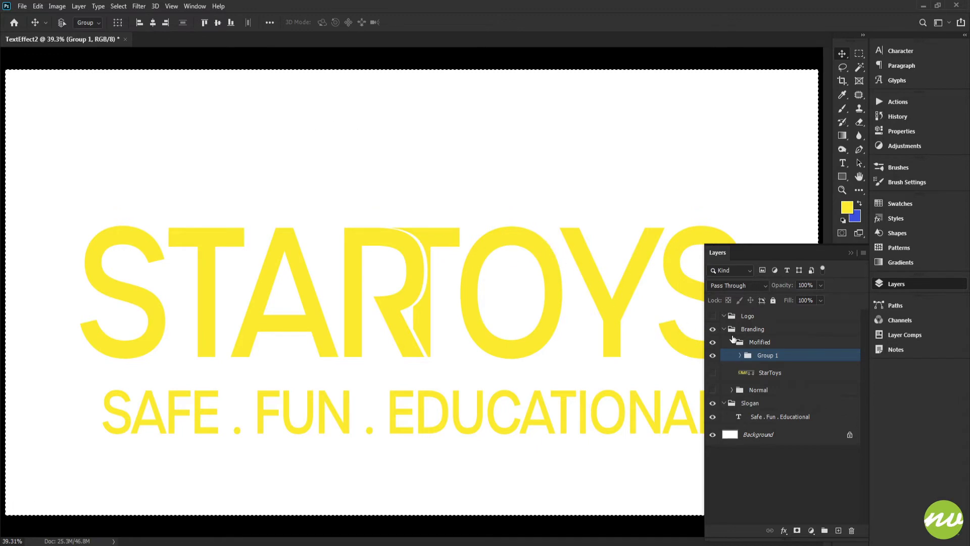
Move the Star and Toys shape layers out of Group 1, back directly into the Mofified group.
{"action": "left_click", "coordinate": [739, 356]}
{"action": "left_click", "coordinate": [772, 377]}
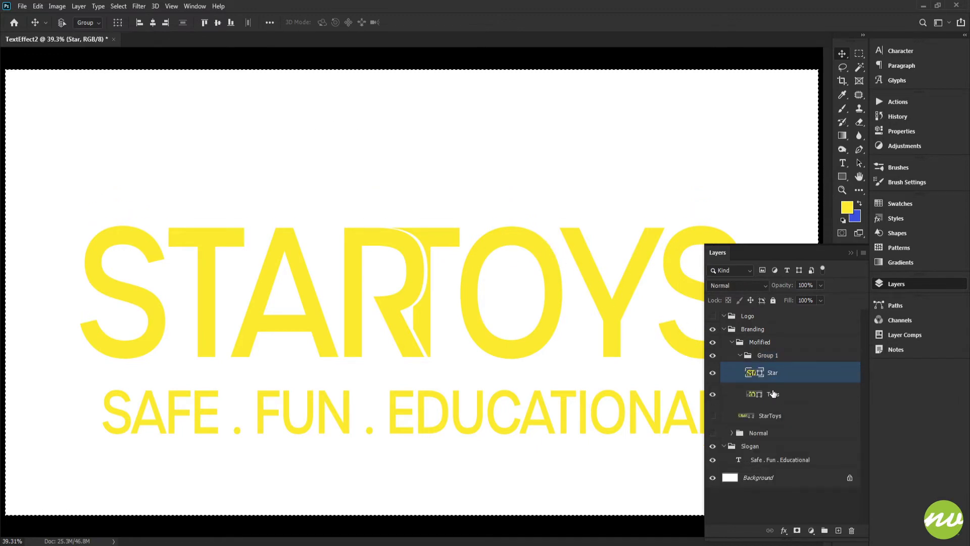
{"action": "left_click", "coordinate": [775, 394]}
{"action": "left_click", "coordinate": [775, 375], "text": "shift"}
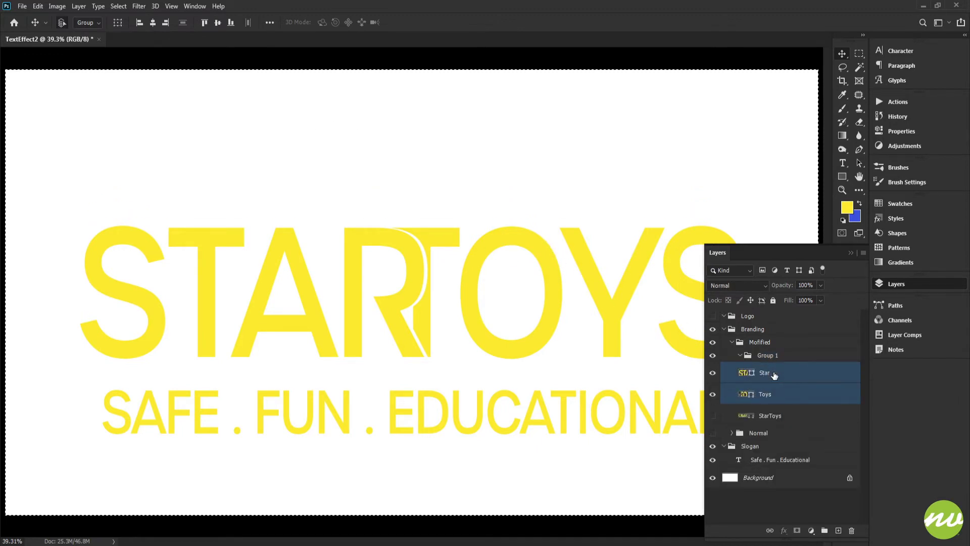
Deselect the canvas, remove the empty Group 1 and collapse the Mofified group.
{"action": "left_click", "coordinate": [771, 359]}
{"action": "key", "text": "Delete"}
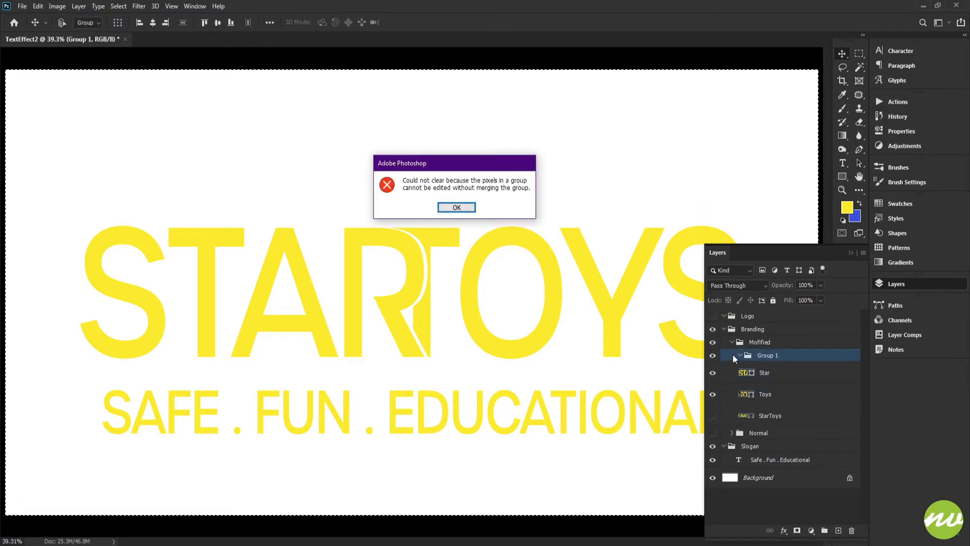
{"action": "key", "text": "Return"}
{"action": "key", "text": "ctrl+d"}
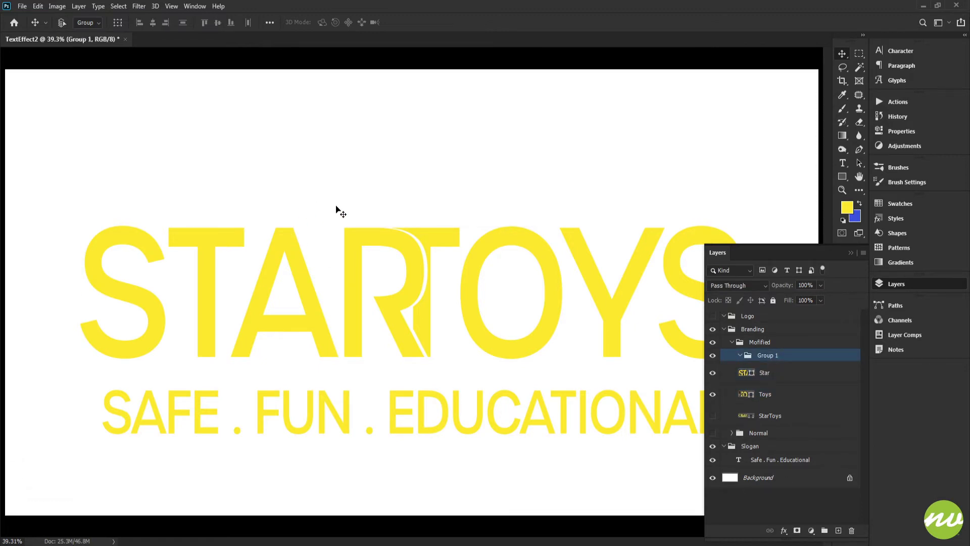
{"action": "key", "text": "ctrl+shift+g"}
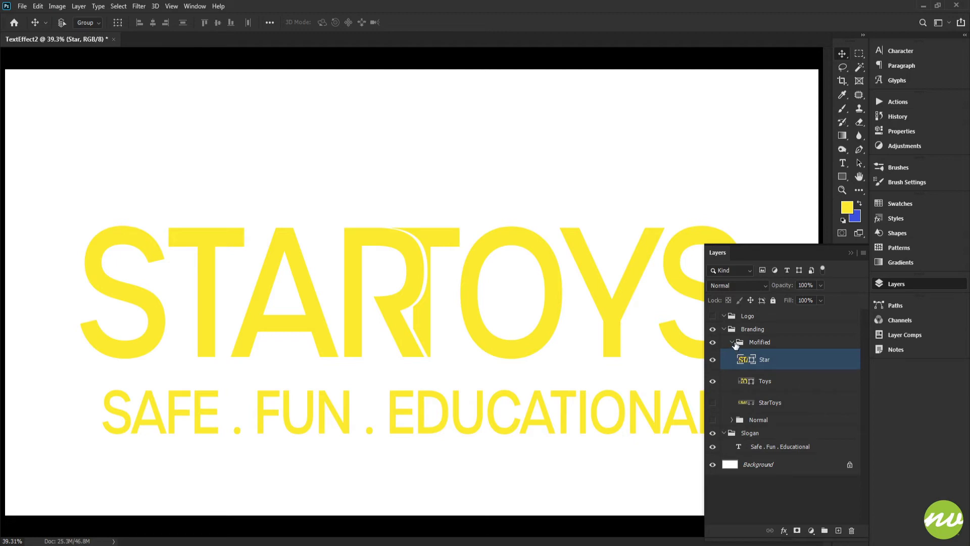
{"action": "left_click", "coordinate": [735, 346]}
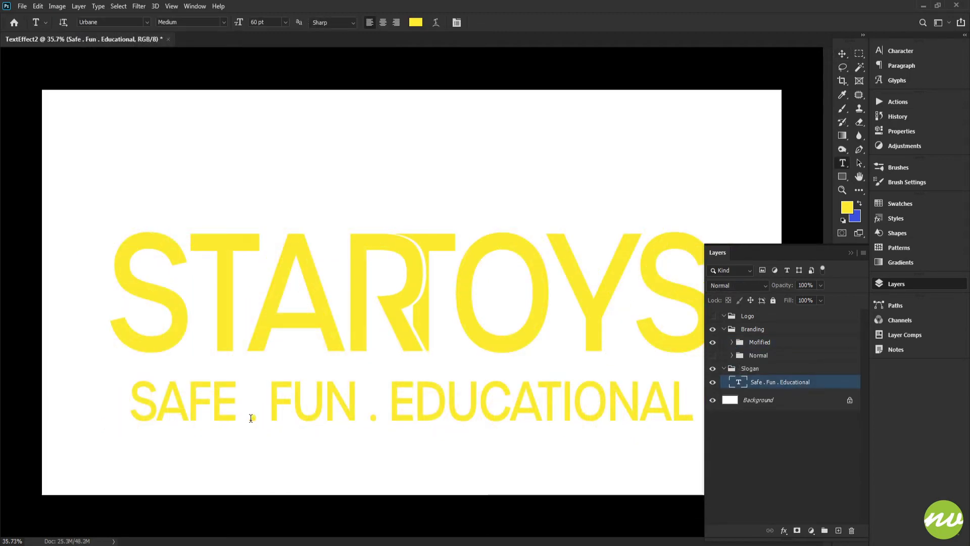
Select the slogan's first period and set its vertical scale to 100% and its font size to 80 pt.
{"action": "left_click_drag", "start_coordinate": [250, 418], "coordinate": [253, 417]}
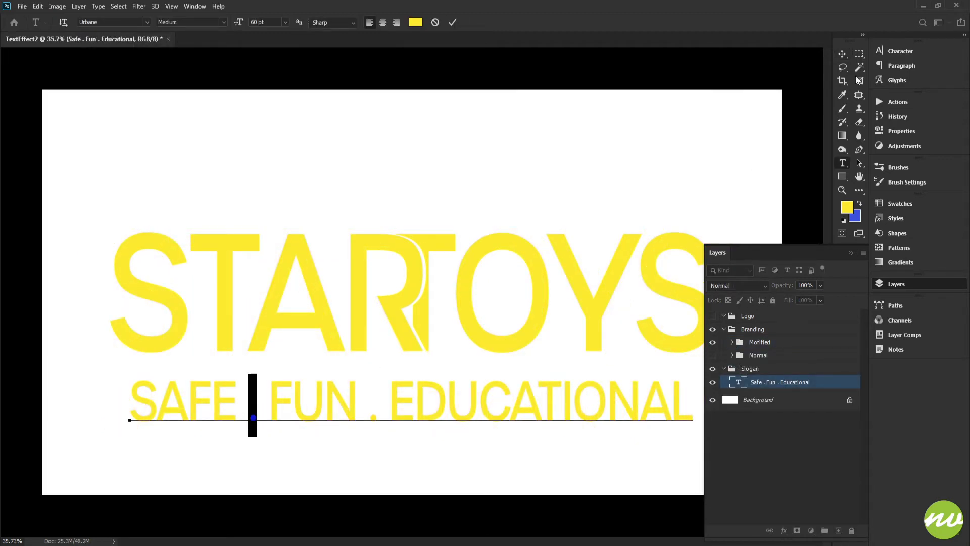
{"action": "left_click", "coordinate": [901, 50]}
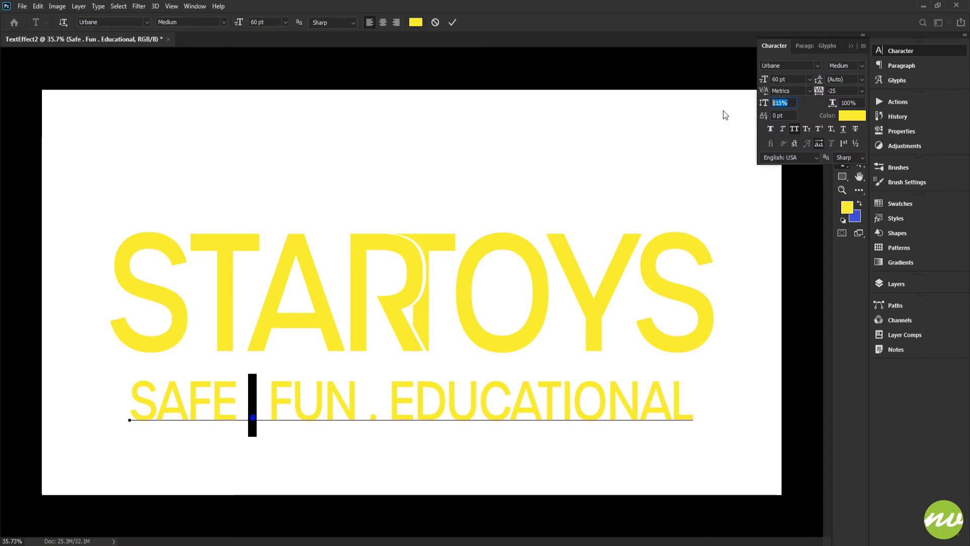
{"action": "key", "text": "Tab"}
{"action": "left_click", "coordinate": [787, 80]}
{"action": "key", "text": "shift+Up"}
{"action": "key", "text": "shift+Up"}
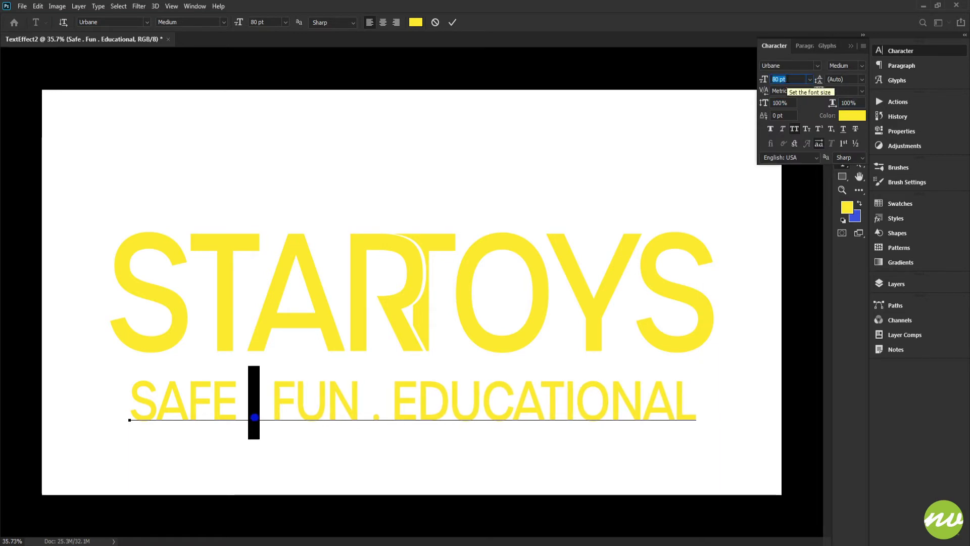
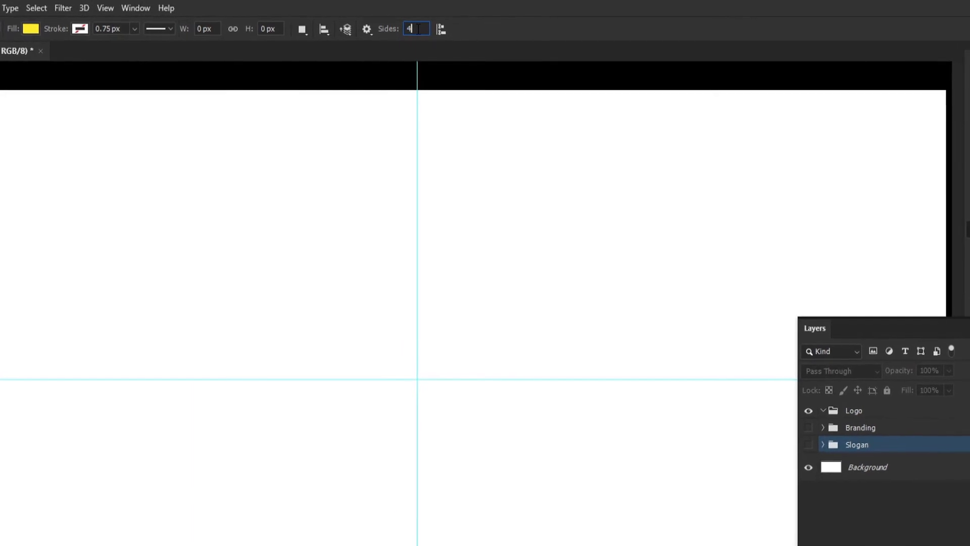
Configure the Polygon tool for a 5-sided star with smooth corners and sides indented by 60%.
{"action": "scroll", "coordinate": [418, 28], "scroll_direction": "up", "scroll_amount": 1}
{"action": "left_click", "coordinate": [375, 29]}
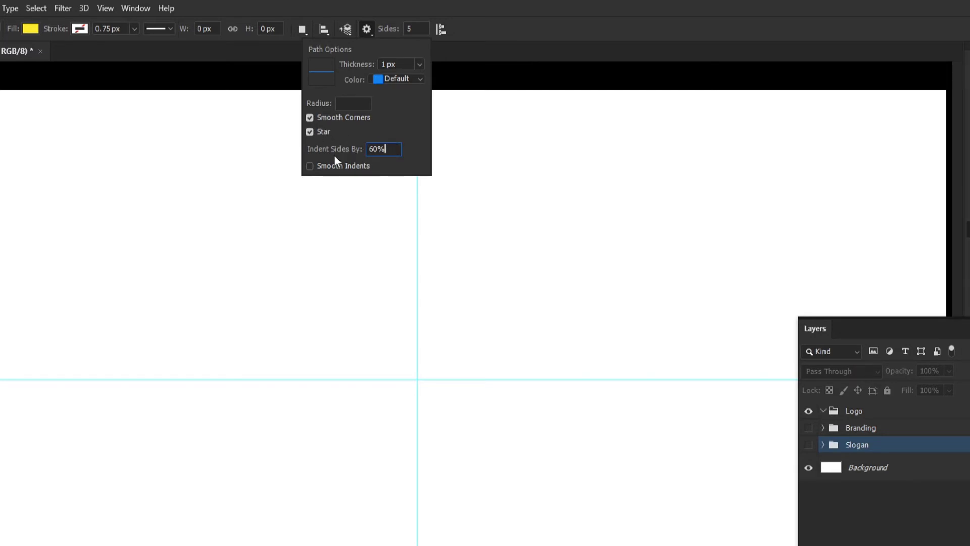
{"action": "left_click", "coordinate": [561, 7]}
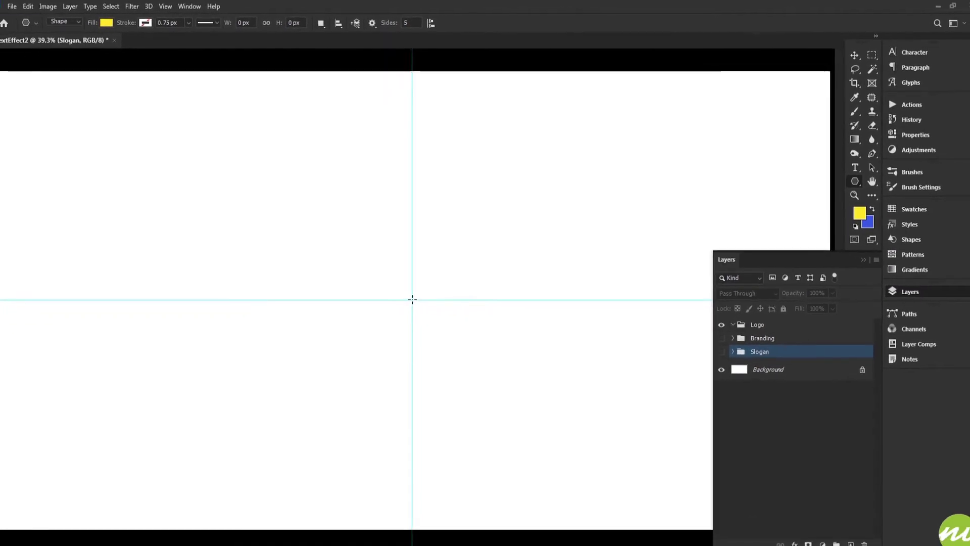
Draw a yellow star about 1192 px wide outward from the guides' intersection and shift it upward.
{"action": "left_click_drag", "start_coordinate": [413, 299], "coordinate": [553, 444]}
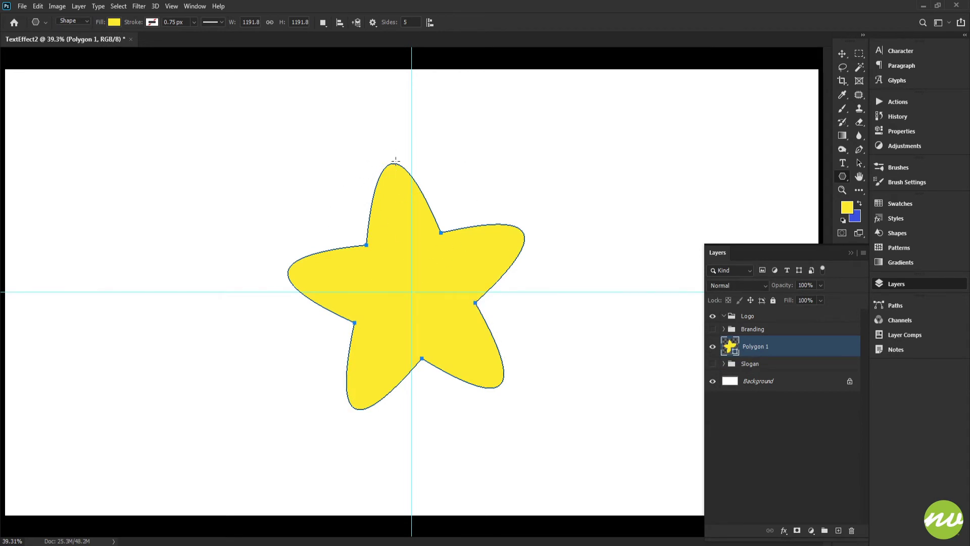
{"action": "scroll", "coordinate": [413, 111], "scroll_direction": "up", "scroll_amount": 5}
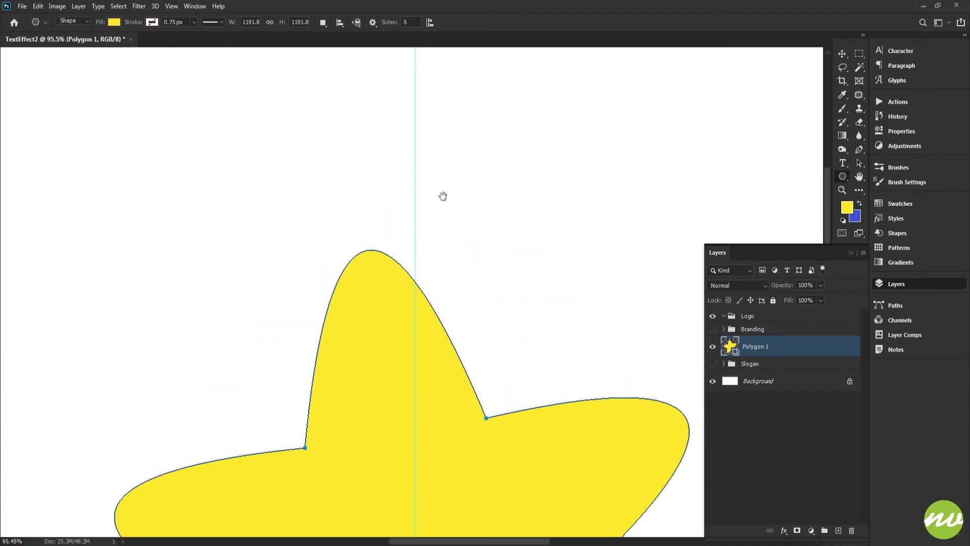
{"action": "scroll", "coordinate": [442, 197], "scroll_direction": "down", "scroll_amount": 5}
{"action": "scroll", "coordinate": [465, 253], "scroll_direction": "down", "scroll_amount": 3}
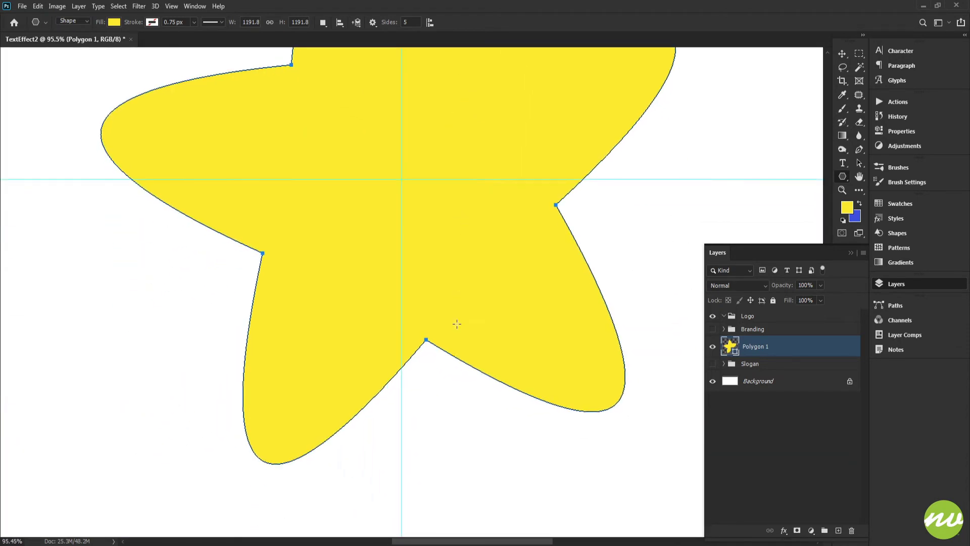
{"action": "left_click_drag", "start_coordinate": [447, 316], "coordinate": [440, 154]}
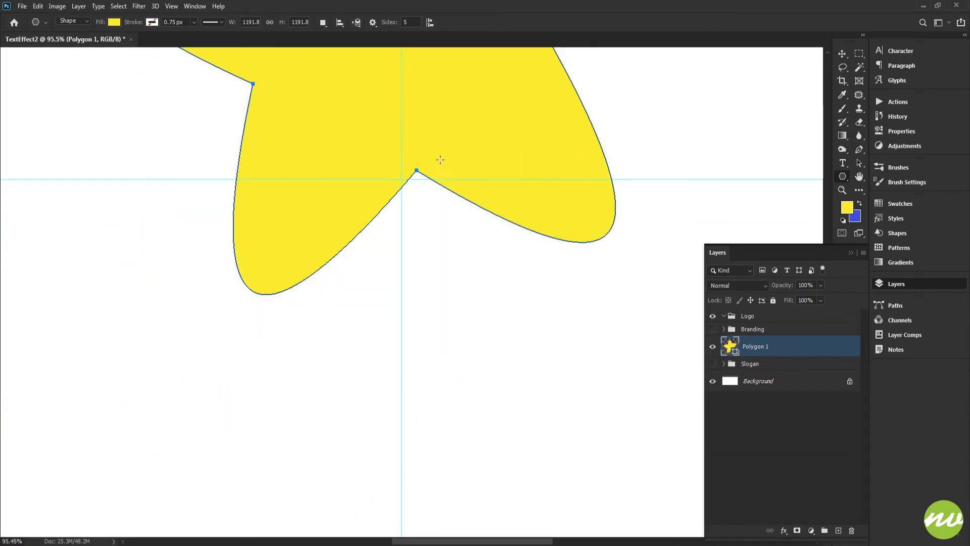
Move the star up until its lowest tip touches the horizontal guide.
{"action": "scroll", "coordinate": [454, 246], "scroll_direction": "up", "scroll_amount": 3}
{"action": "left_click_drag", "start_coordinate": [454, 246], "coordinate": [455, 115]}
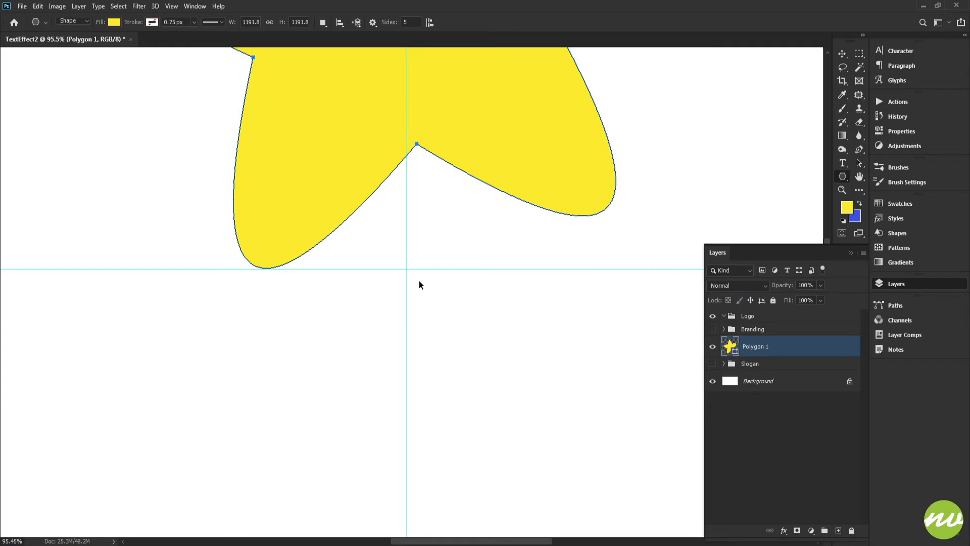
{"action": "left_click_drag", "start_coordinate": [343, 284], "coordinate": [424, 301]}
{"action": "left_click_drag", "start_coordinate": [550, 288], "coordinate": [439, 249]}
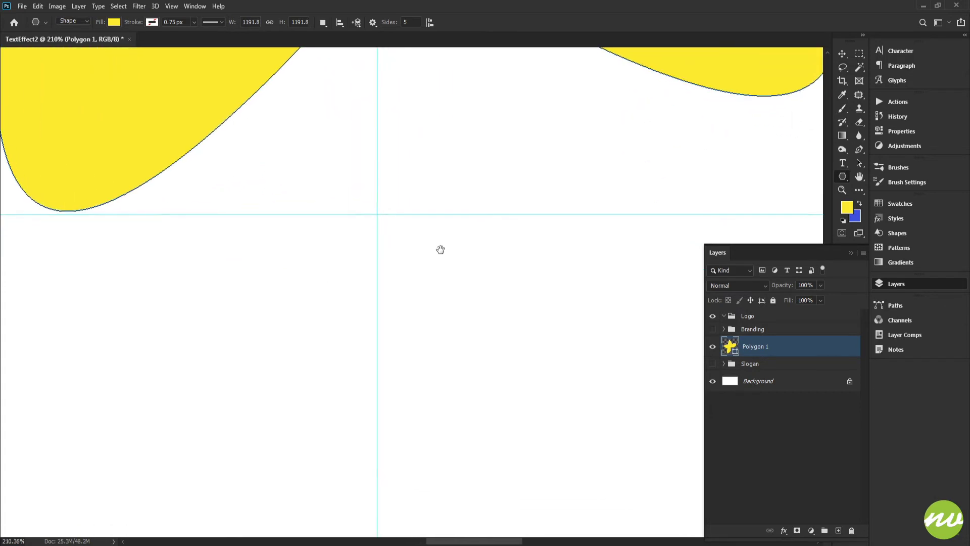
Rotate the star by 8.92° and move it so both lower tips rest level near the horizontal guide.
{"action": "key", "text": "ctrl+t"}
{"action": "left_click_drag", "start_coordinate": [480, 275], "coordinate": [431, 301]}
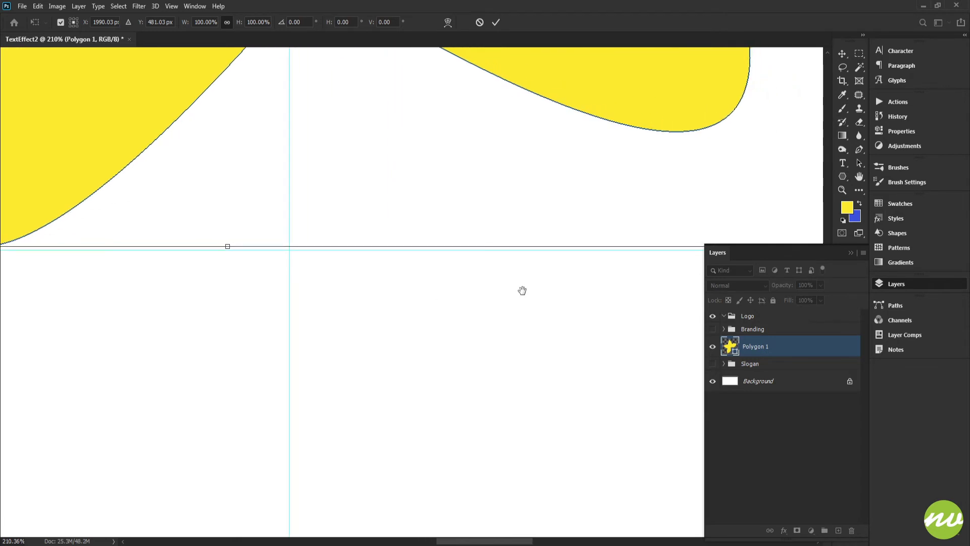
{"action": "left_click_drag", "start_coordinate": [522, 288], "coordinate": [518, 327]}
{"action": "left_click_drag", "start_coordinate": [448, 165], "coordinate": [446, 202]}
{"action": "left_click_drag", "start_coordinate": [475, 375], "coordinate": [517, 282]}
{"action": "left_click_drag", "start_coordinate": [460, 110], "coordinate": [461, 120]}
{"action": "left_click_drag", "start_coordinate": [507, 305], "coordinate": [502, 309]}
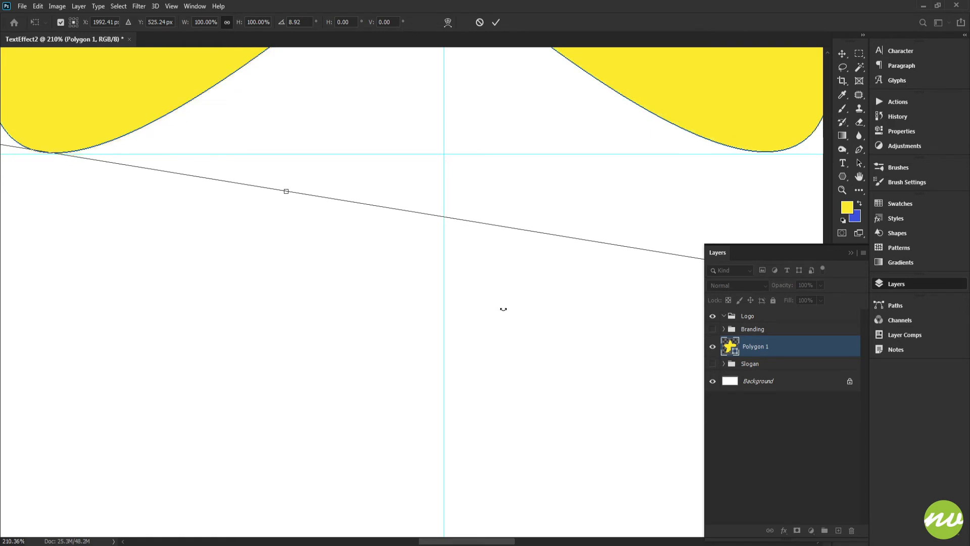
{"action": "left_click_drag", "start_coordinate": [446, 242], "coordinate": [450, 281]}
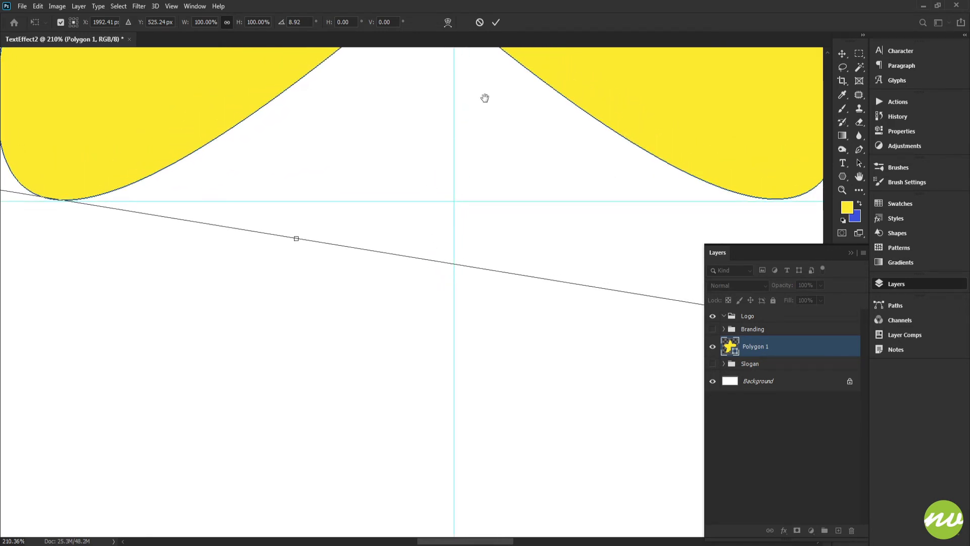
Nudge the rotated star down 2 px to seat its lower tips on the horizontal guide and apply the transformation.
{"action": "scroll", "coordinate": [500, 153], "scroll_direction": "up", "scroll_amount": 15}
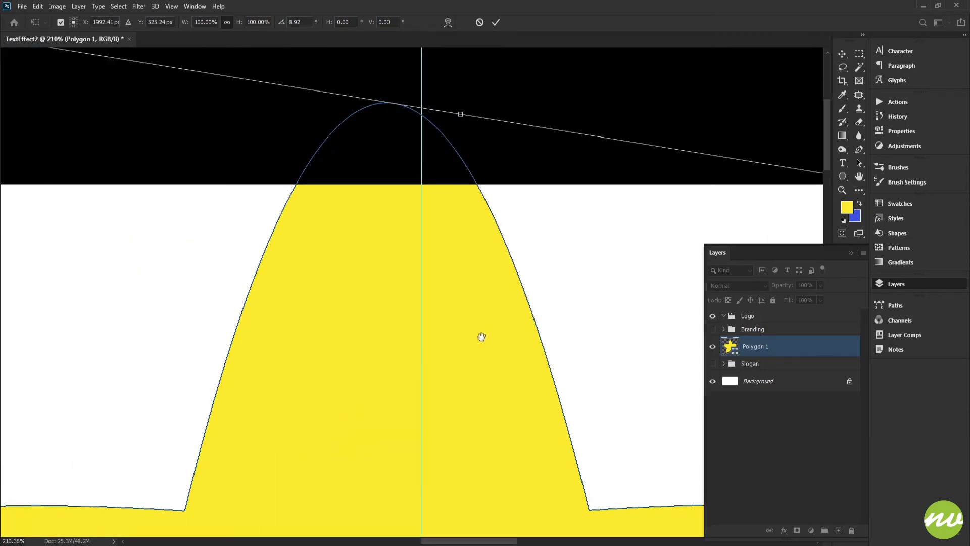
{"action": "scroll", "coordinate": [481, 336], "scroll_direction": "down", "scroll_amount": 18}
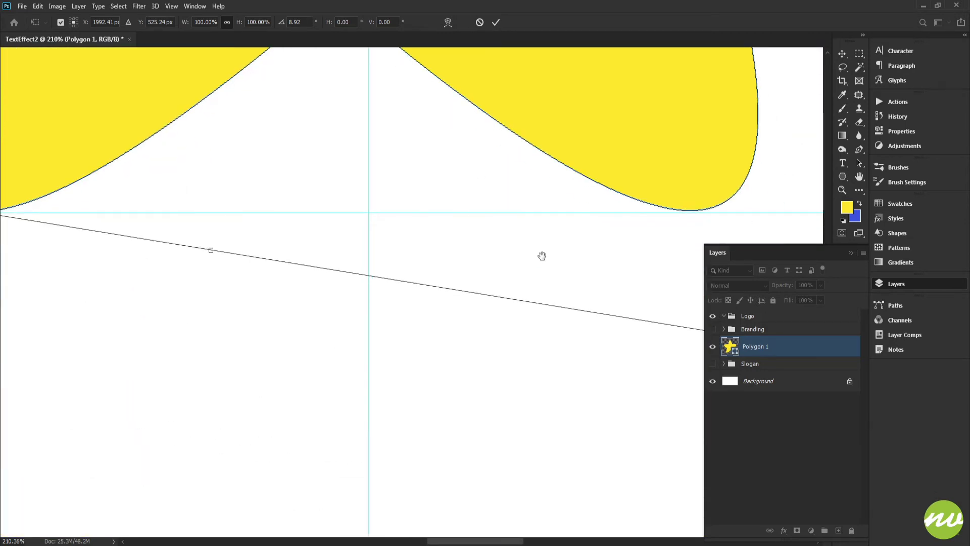
{"action": "scroll", "coordinate": [665, 214], "scroll_direction": "up", "scroll_amount": 3}
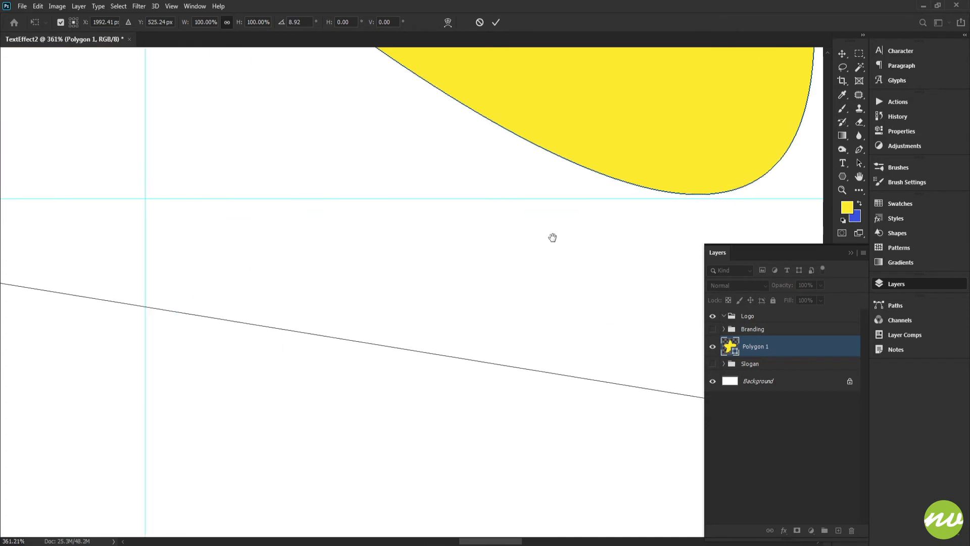
{"action": "scroll", "coordinate": [359, 251], "scroll_direction": "left", "scroll_amount": 10}
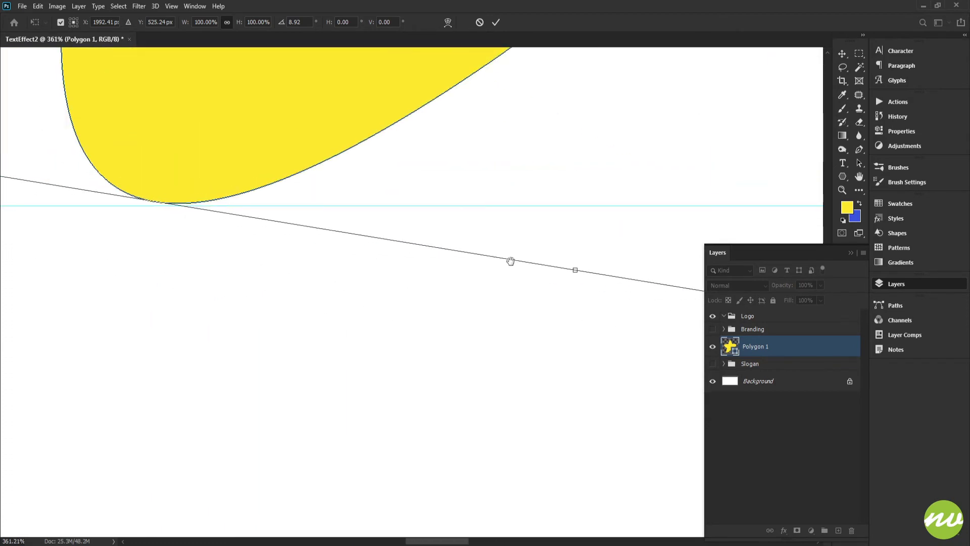
{"action": "scroll", "coordinate": [510, 261], "scroll_direction": "right", "scroll_amount": 10}
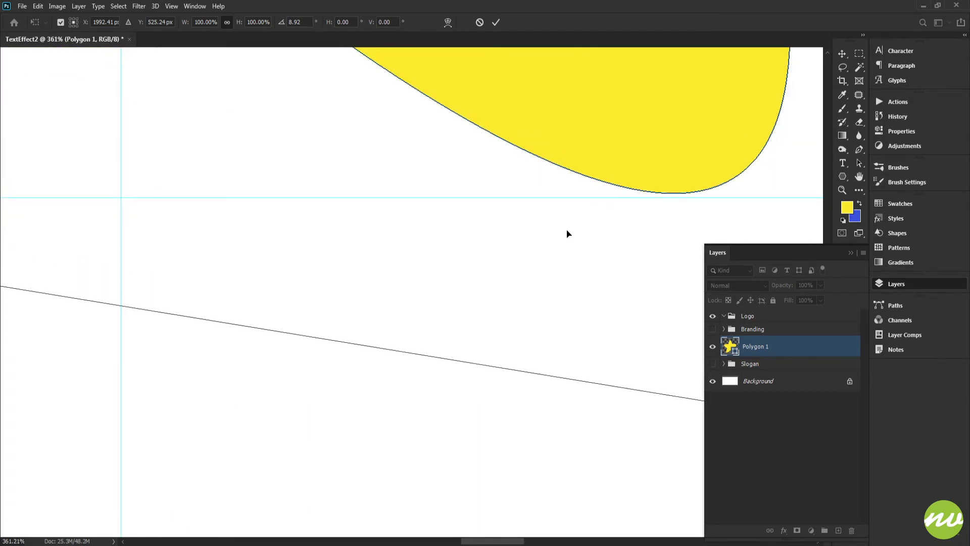
{"action": "key", "text": "Down"}
{"action": "key", "text": "Down"}
{"action": "scroll", "coordinate": [359, 275], "scroll_direction": "left", "scroll_amount": 10}
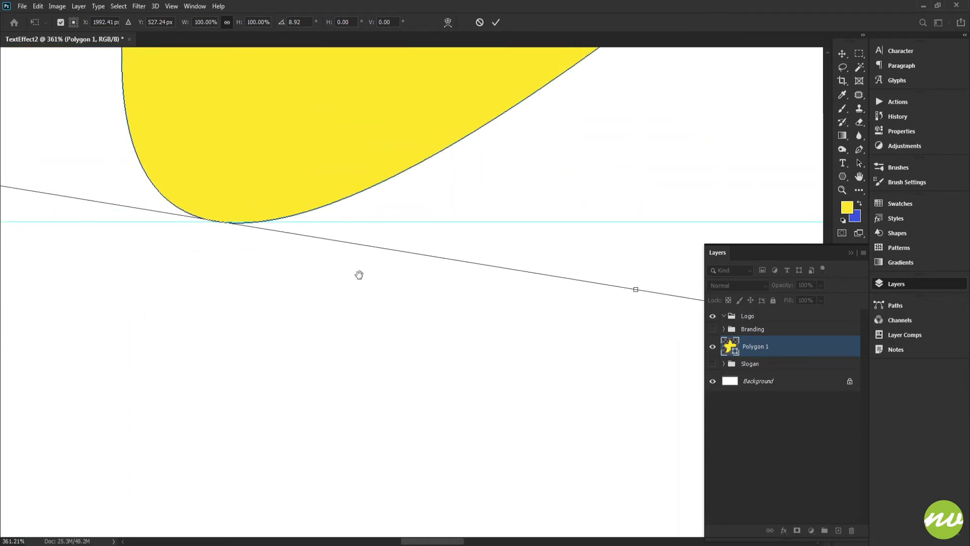
{"action": "scroll", "coordinate": [291, 265], "scroll_direction": "up", "scroll_amount": 3}
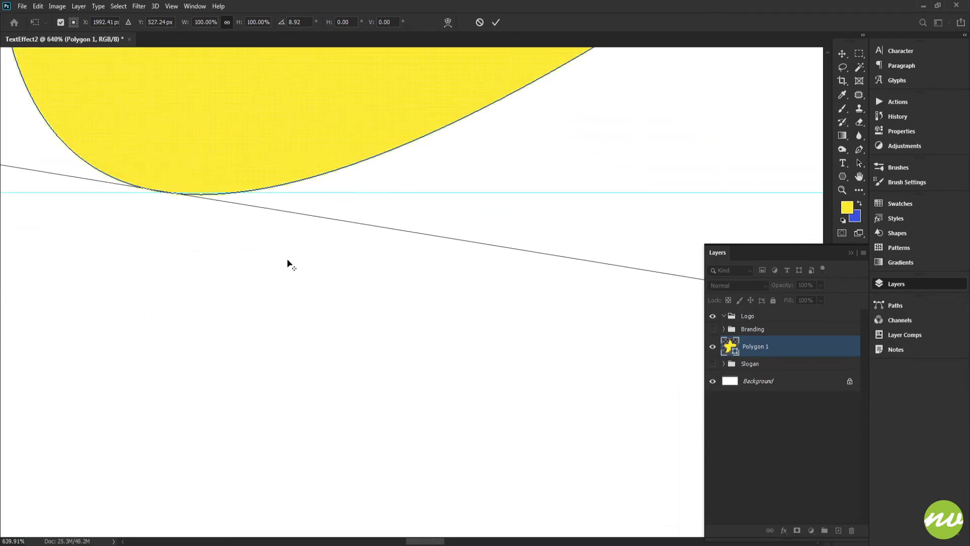
{"action": "scroll", "coordinate": [288, 263], "scroll_direction": "down", "scroll_amount": 19}
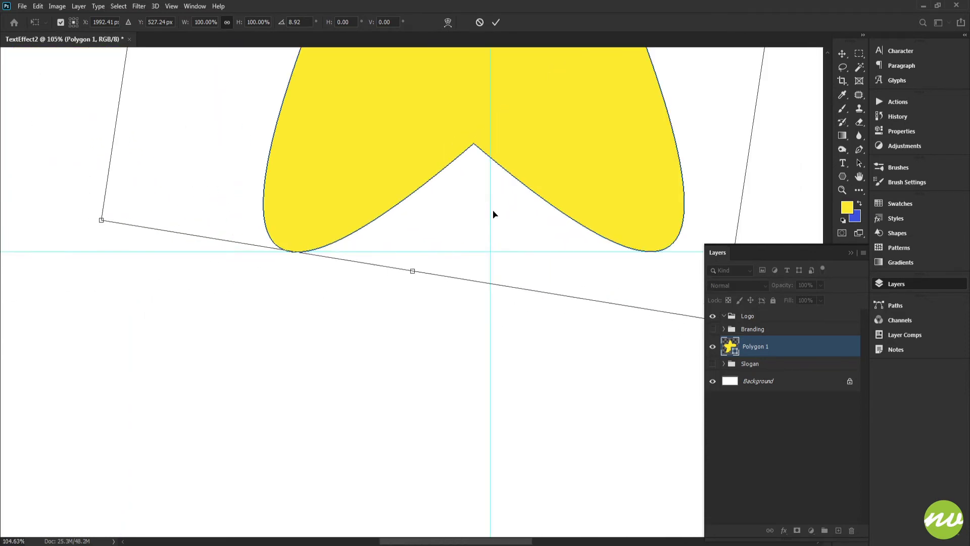
{"action": "left_click_drag", "start_coordinate": [508, 180], "coordinate": [402, 266]}
{"action": "scroll", "coordinate": [405, 264], "scroll_direction": "down", "scroll_amount": 5}
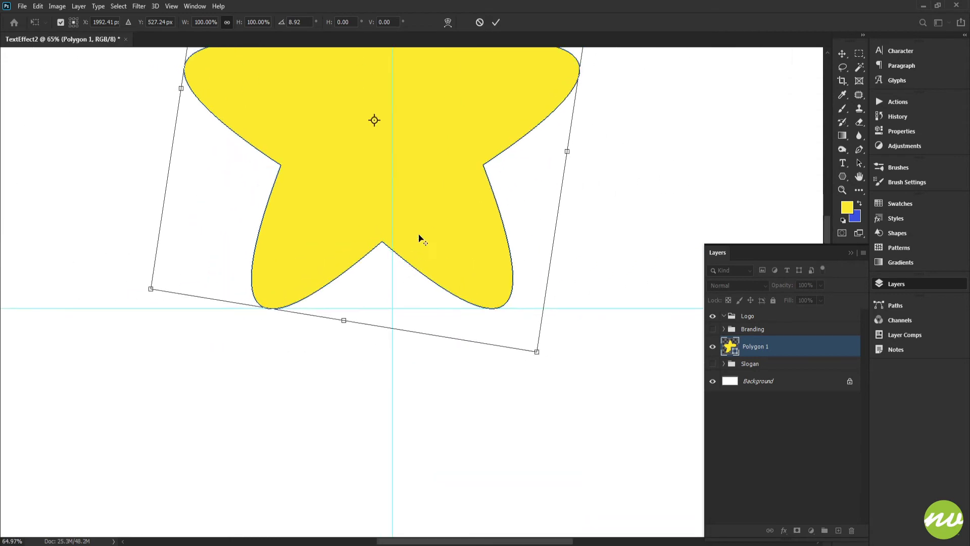
{"action": "left_click", "coordinate": [497, 23]}
{"action": "scroll", "coordinate": [399, 248], "scroll_direction": "down", "scroll_amount": 5}
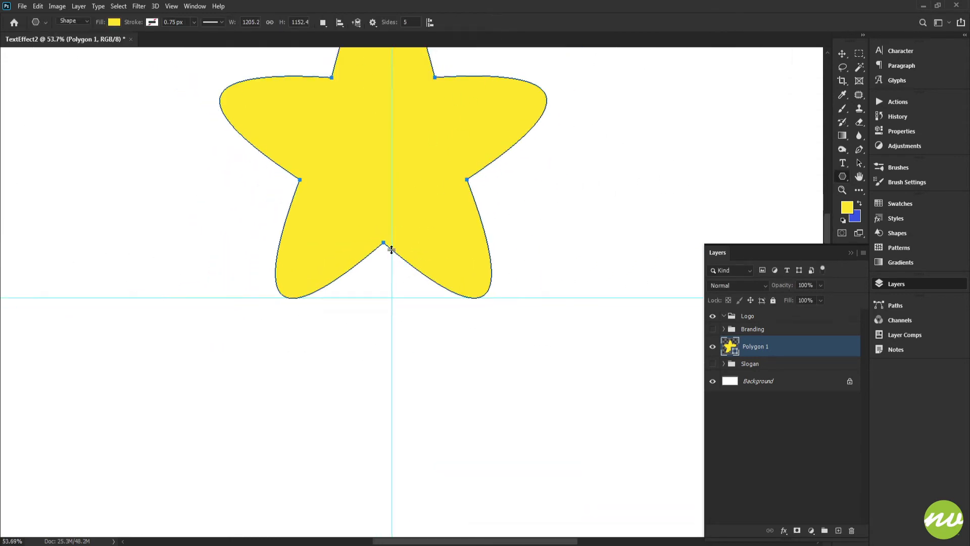
Center the star vertically and horizontally on the whole canvas, clearing the selection at the end.
{"action": "key", "text": "v"}
{"action": "key", "text": "ctrl+a"}
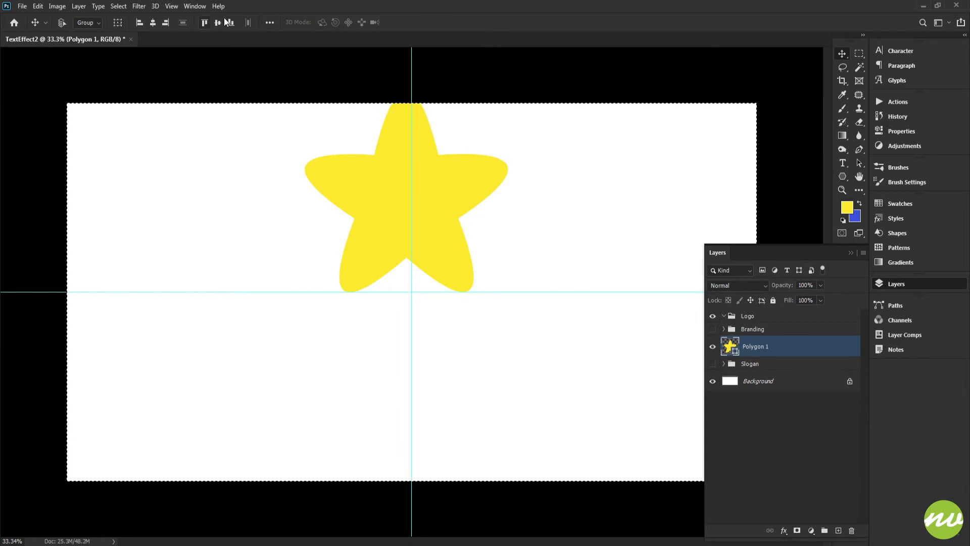
{"action": "left_click", "coordinate": [217, 22]}
{"action": "left_click", "coordinate": [158, 23]}
{"action": "key", "text": "ctrl+d"}
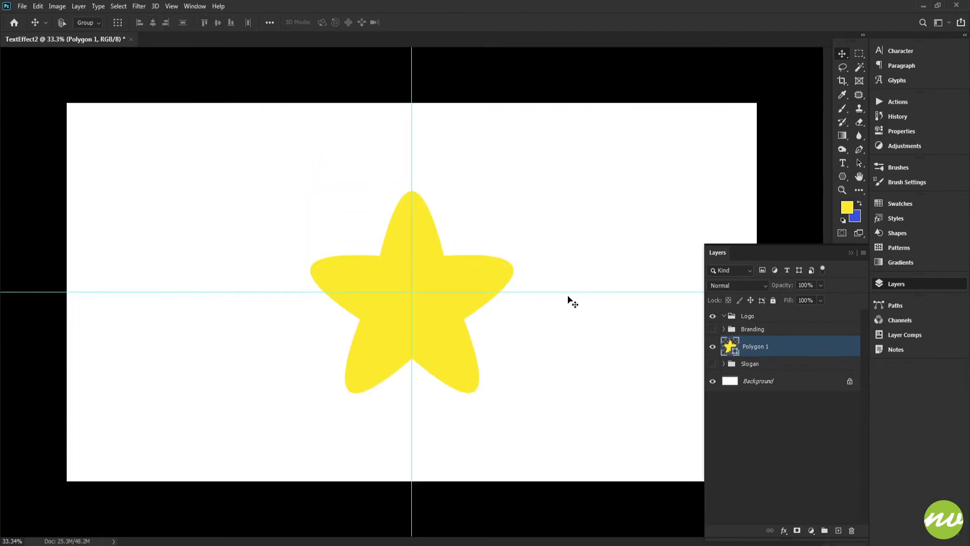
Rename the polygon layer as Star and move it above the Branding group inside the Logo group.
{"action": "key", "text": "u"}
{"action": "double_click", "coordinate": [754, 348]}
{"action": "type", "text": "S"}
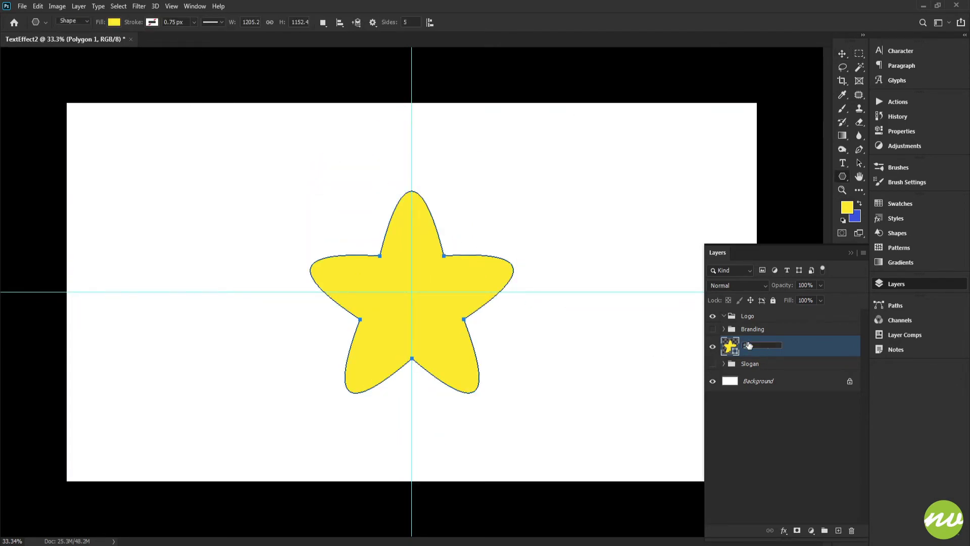
{"action": "type", "text": "tar"}
{"action": "key", "text": "Return"}
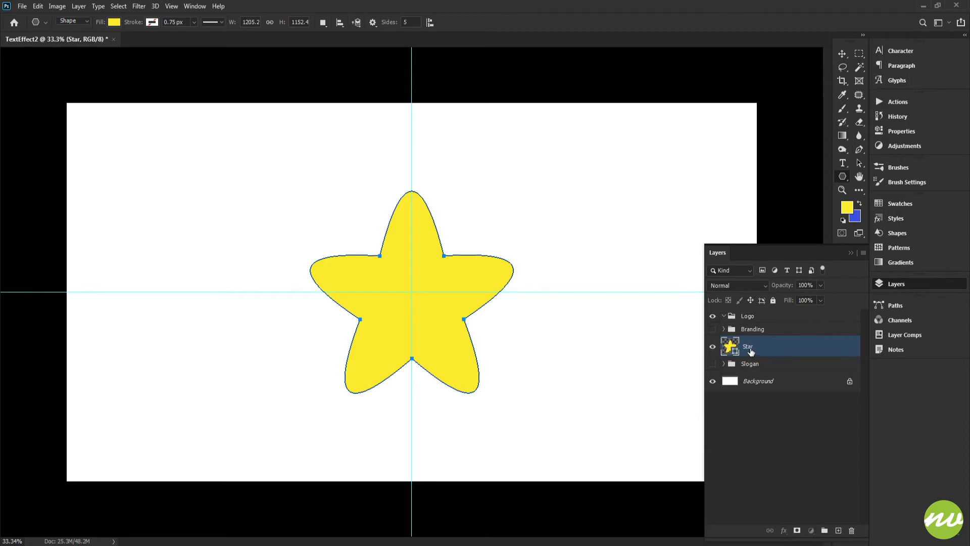
{"action": "left_click_drag", "start_coordinate": [751, 353], "coordinate": [756, 319]}
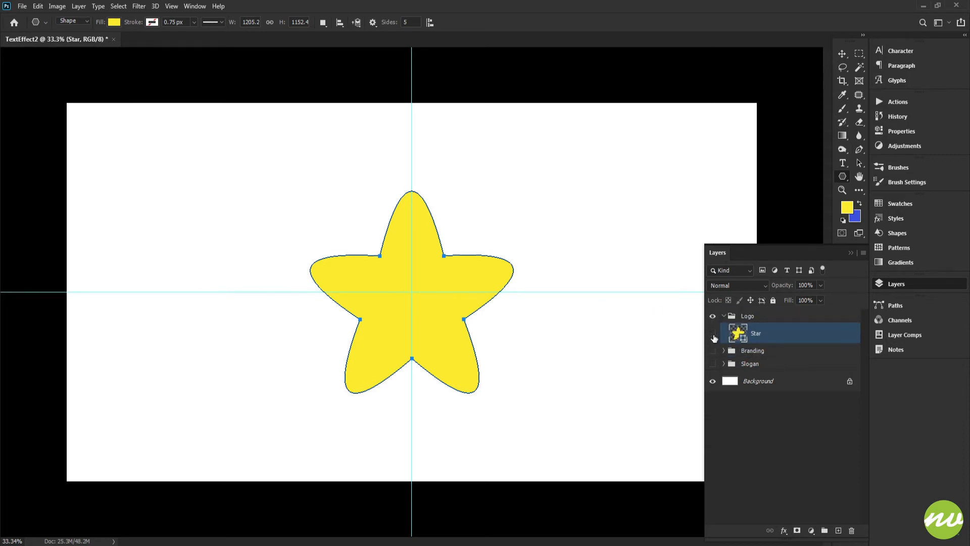
Hide the Star layer and draw a yellow circle about 1650 px in diameter, centered on the guides' intersection.
{"action": "left_click", "coordinate": [713, 335]}
{"action": "right_click", "coordinate": [842, 178]}
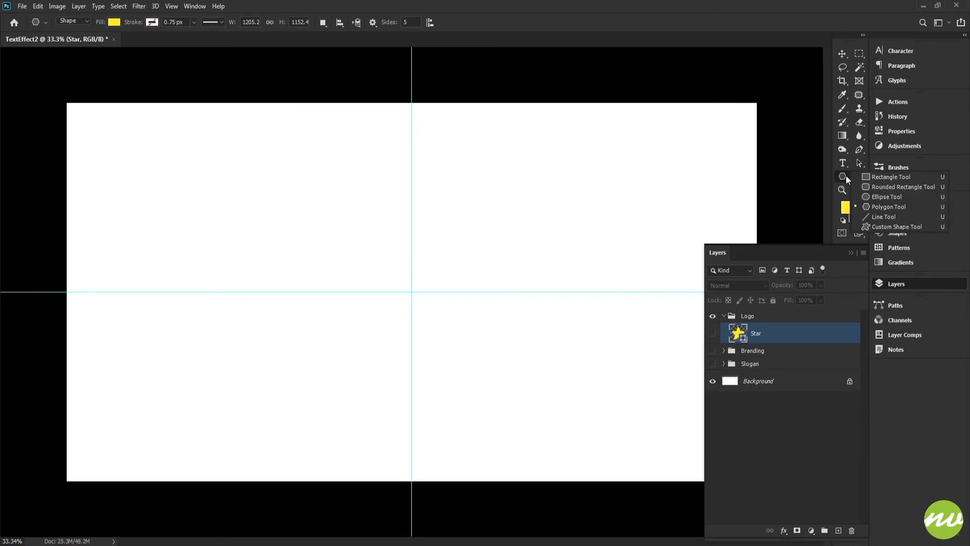
{"action": "left_click", "coordinate": [879, 192]}
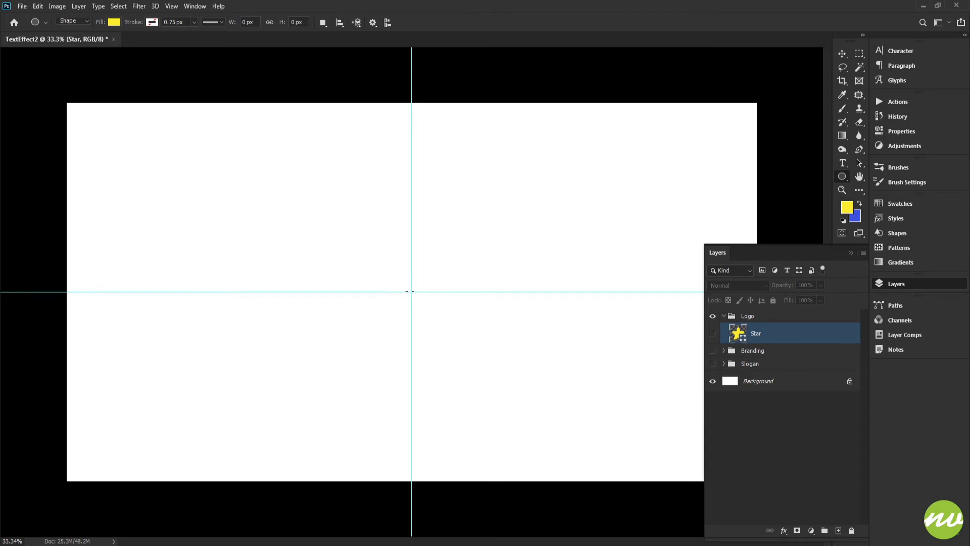
{"action": "left_click_drag", "start_coordinate": [411, 290], "coordinate": [455, 336]}
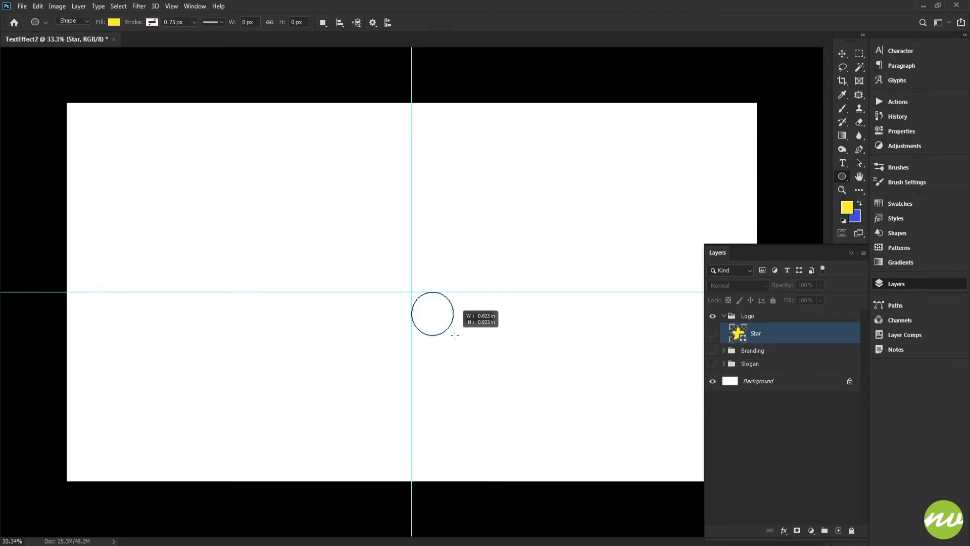
{"action": "key", "text": "alt"}
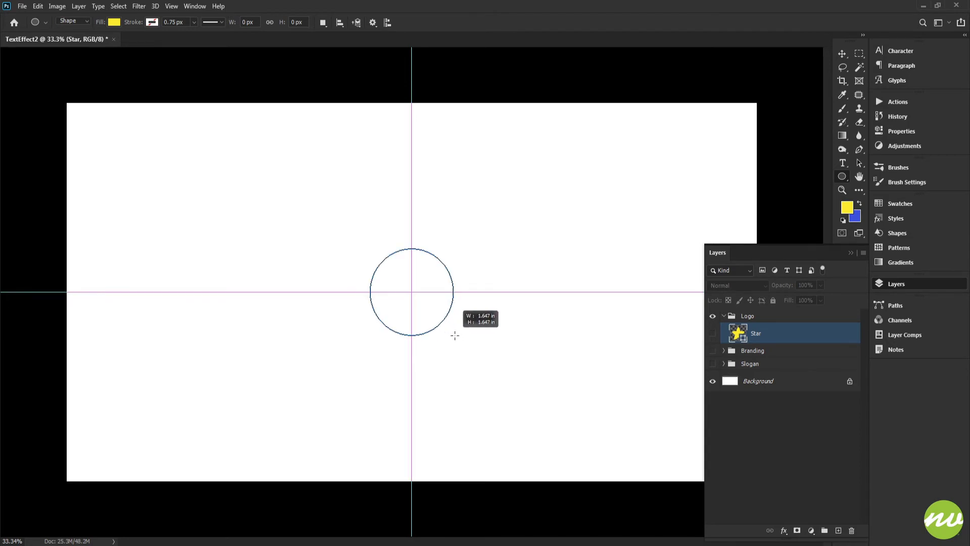
{"action": "left_click_drag", "start_coordinate": [455, 335], "coordinate": [586, 437]}
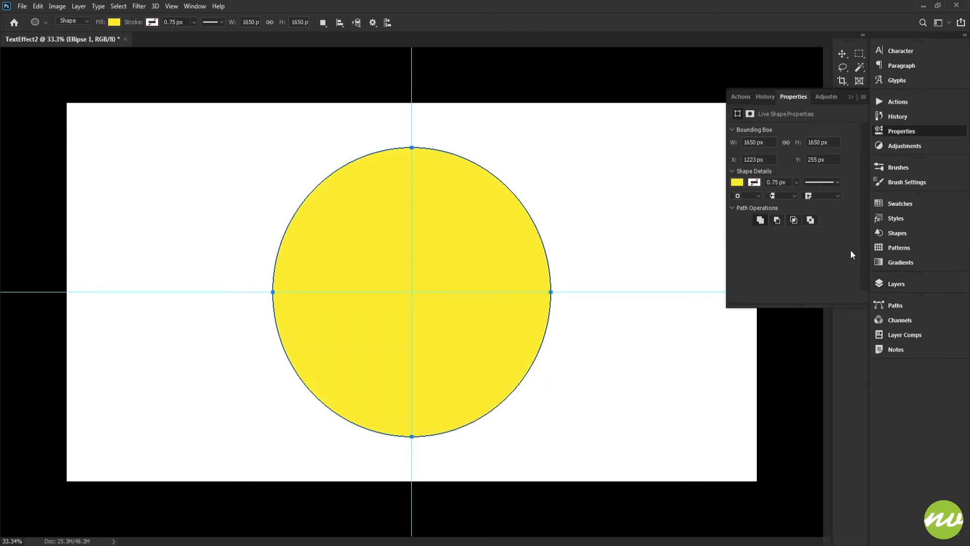
Set the circle's path operation to Subtract Front Shape.
{"action": "left_click", "coordinate": [894, 283]}
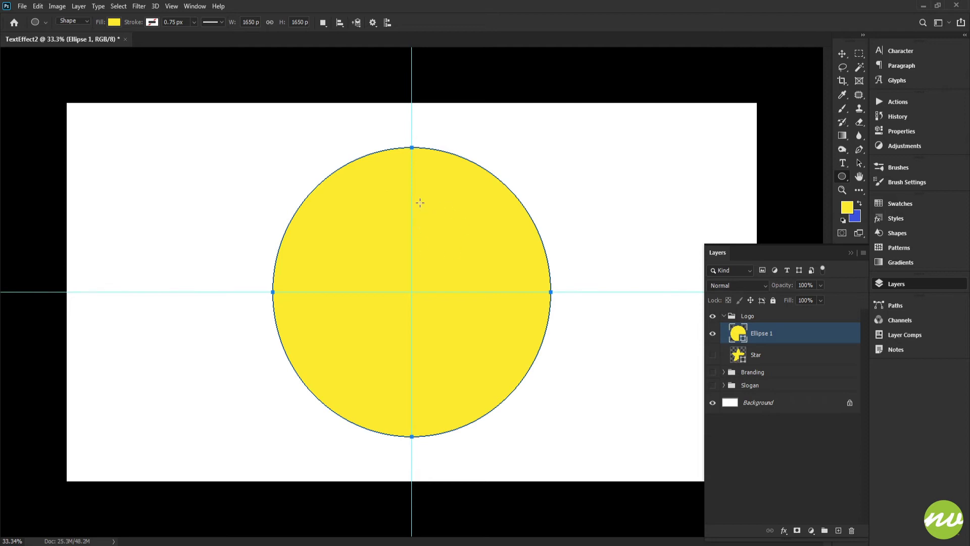
{"action": "left_click", "coordinate": [323, 23]}
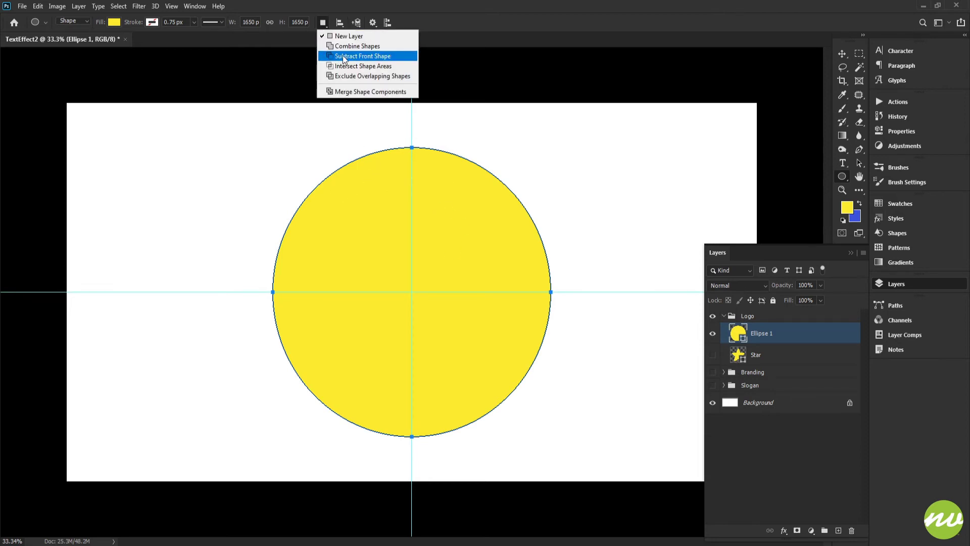
{"action": "left_click", "coordinate": [363, 57]}
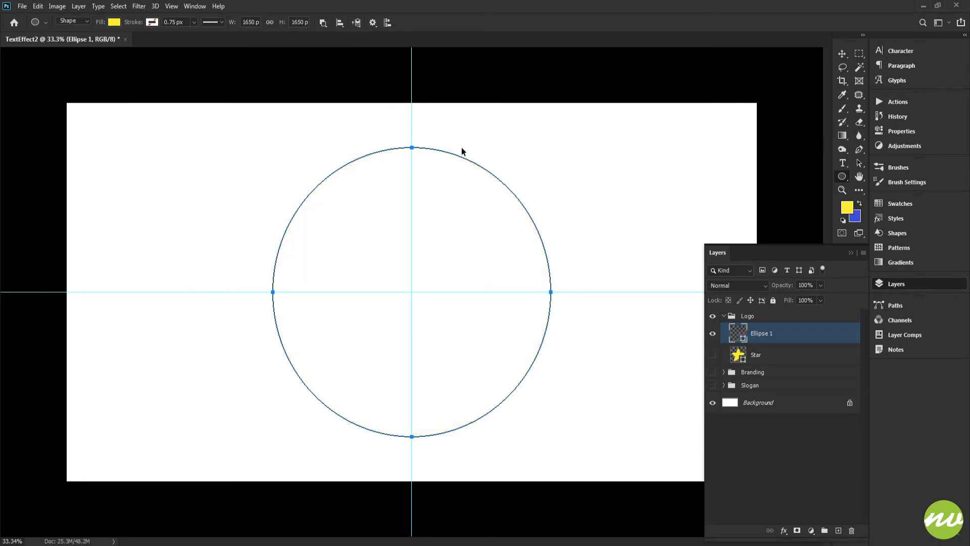
{"action": "key", "text": "ctrl+t"}
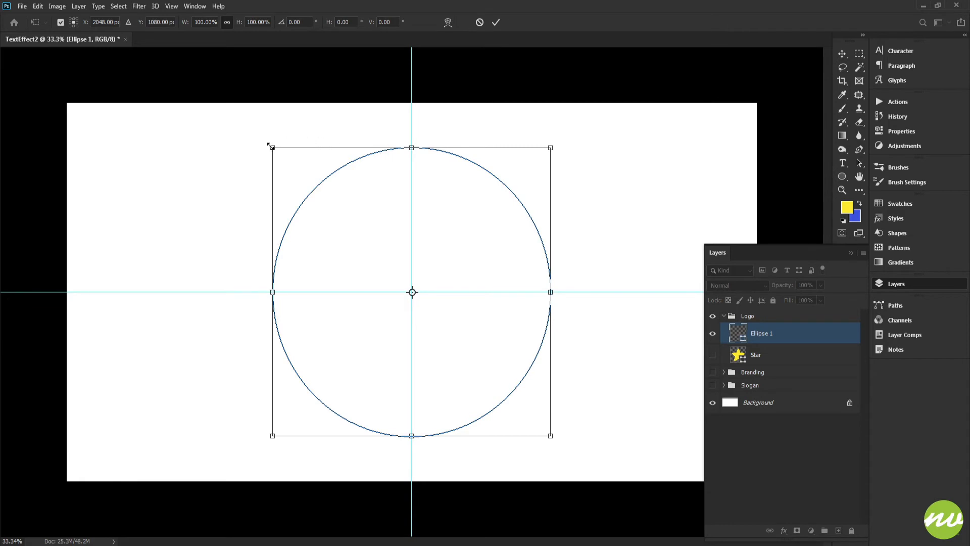
{"action": "left_click_drag", "start_coordinate": [268, 145], "coordinate": [283, 160]}
{"action": "key", "text": "ctrl+z"}
{"action": "key", "text": "ctrl+z"}
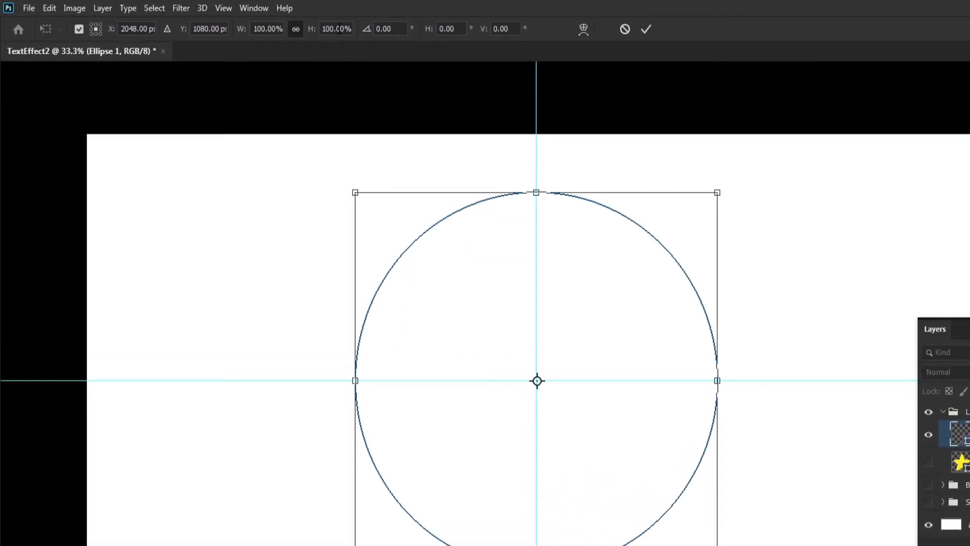
Scale the duplicated circle path to about 75% around its center, cutting the yellow circle into a ring.
{"action": "scroll", "coordinate": [265, 27], "scroll_direction": "down", "scroll_amount": 11}
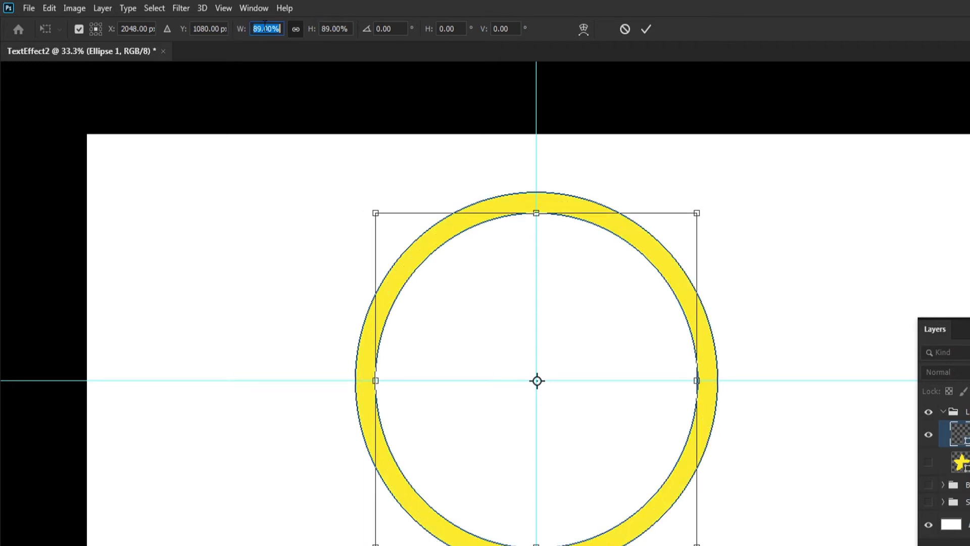
{"action": "scroll", "coordinate": [265, 27], "scroll_direction": "down", "scroll_amount": 2}
{"action": "scroll", "coordinate": [265, 28], "scroll_direction": "down", "scroll_amount": 7}
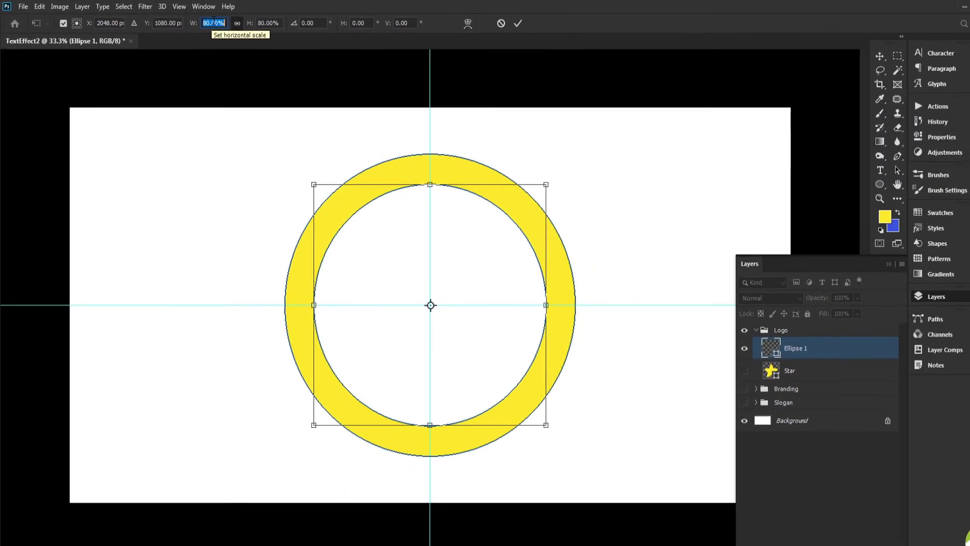
{"action": "scroll", "coordinate": [213, 23], "scroll_direction": "down", "scroll_amount": 5}
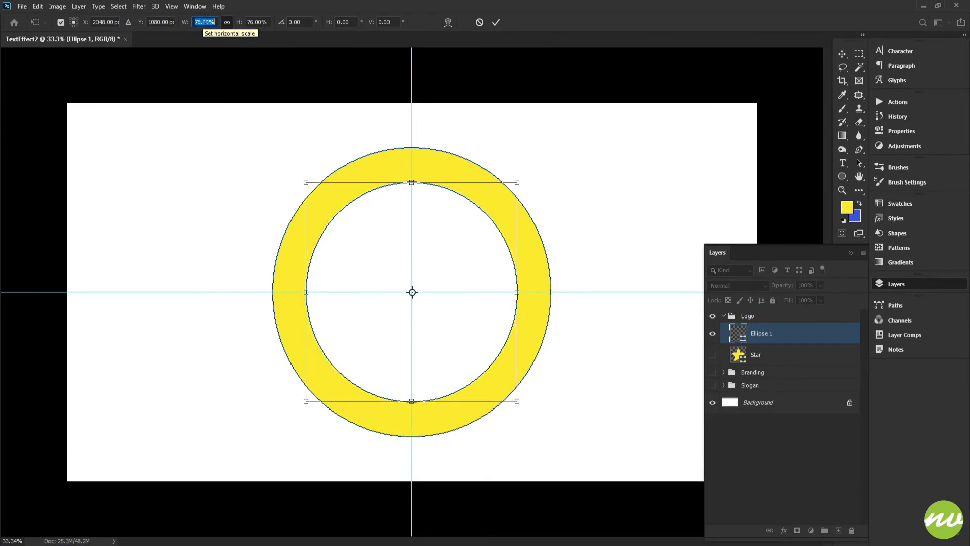
{"action": "left_click", "coordinate": [498, 22]}
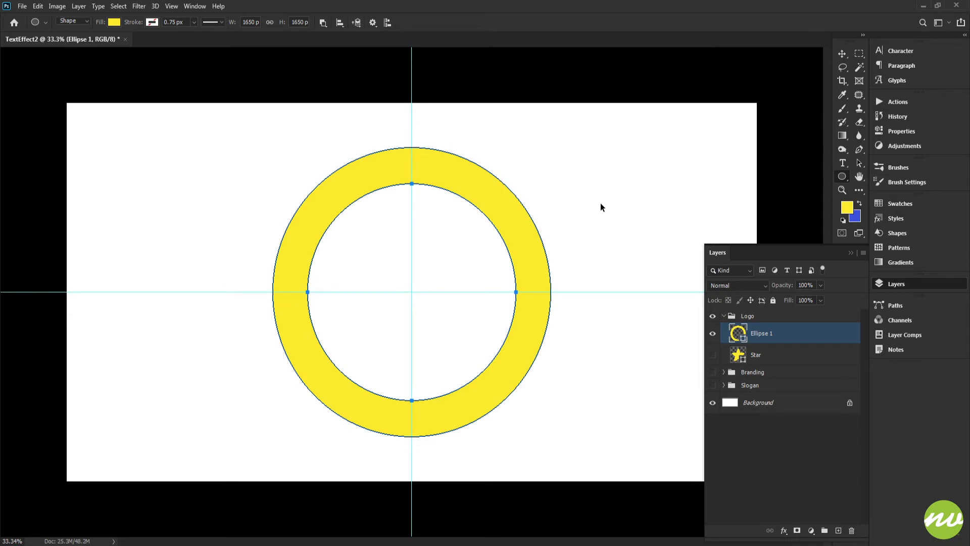
Nudge the inner circle path upward in large increments so the ring becomes thinner at its top.
{"action": "key", "text": "shift+Up"}
{"action": "key", "text": "shift+Up"}
{"action": "key", "text": "shift+Up"}
{"action": "key", "text": "shift+Up"}
{"action": "key", "text": "shift+Up"}
{"action": "key", "text": "shift+Up"}
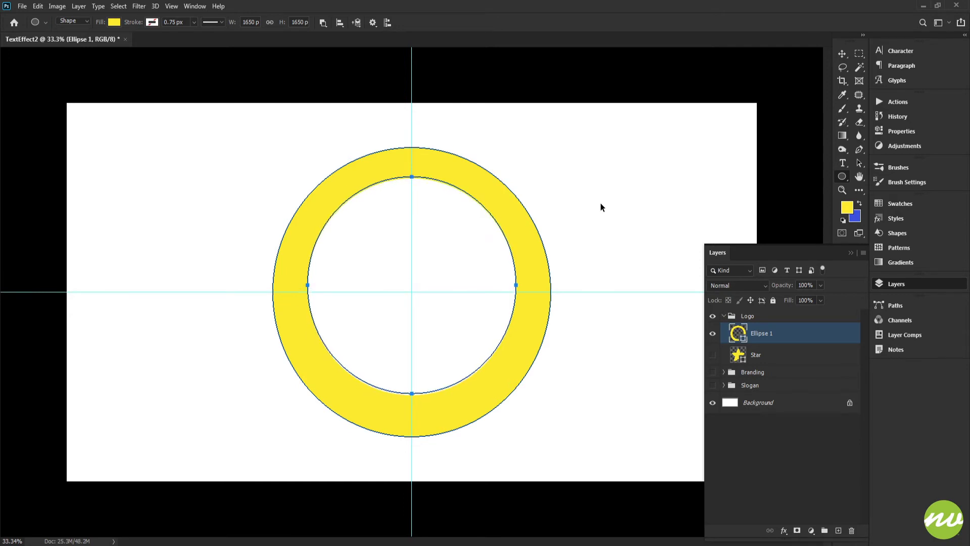
Move the ring's inner circle further up until only a narrow band remains at the top, and commit the path.
{"action": "key", "text": "shift+Up"}
{"action": "key", "text": "shift+Up"}
{"action": "key", "text": "shift+Up"}
{"action": "key", "text": "shift+Up"}
{"action": "key", "text": "shift+Up"}
{"action": "key", "text": "shift+Up"}
{"action": "key", "text": "shift+Up"}
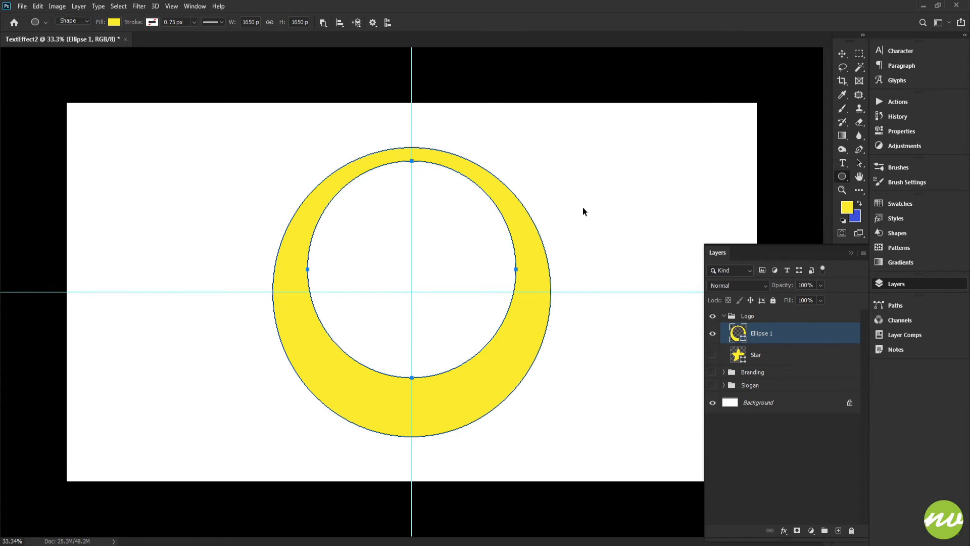
{"action": "key", "text": "Return"}
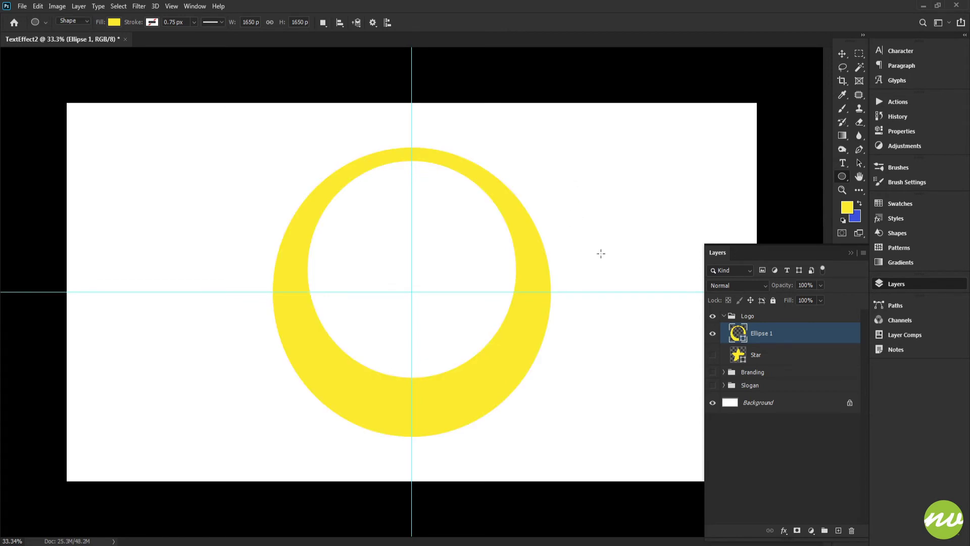
Move the ring layer below the Star layer and rename it Logo.
{"action": "left_click_drag", "start_coordinate": [738, 334], "coordinate": [768, 357]}
{"action": "double_click", "coordinate": [761, 356]}
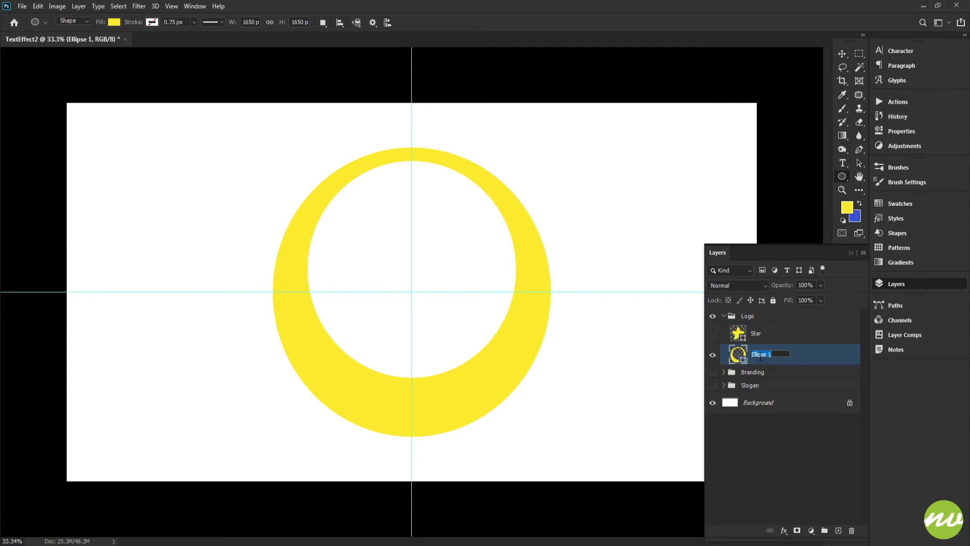
{"action": "type", "text": "Logo"}
{"action": "key", "text": "Return"}
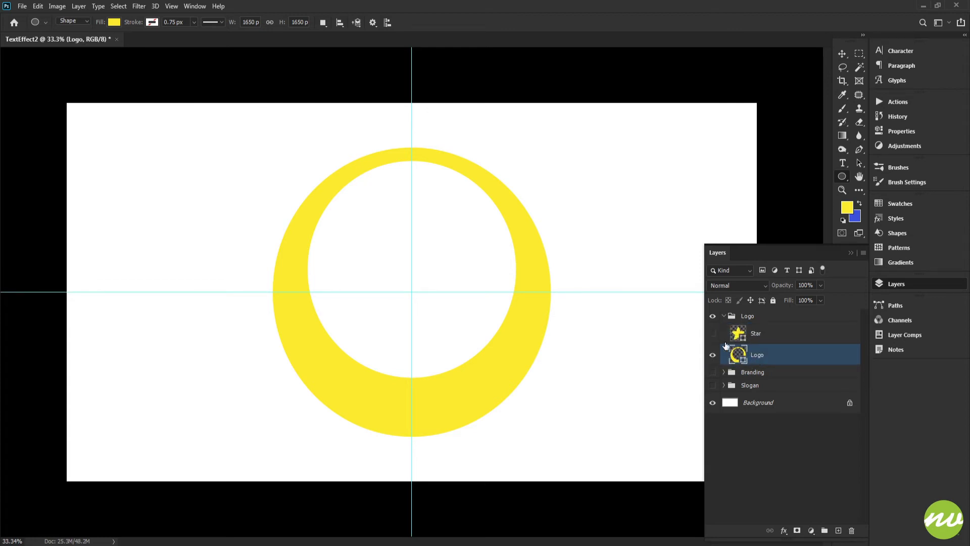
Copy the Star layer's path, hide that layer, and paste the path into the Logo ring layer.
{"action": "left_click", "coordinate": [712, 334]}
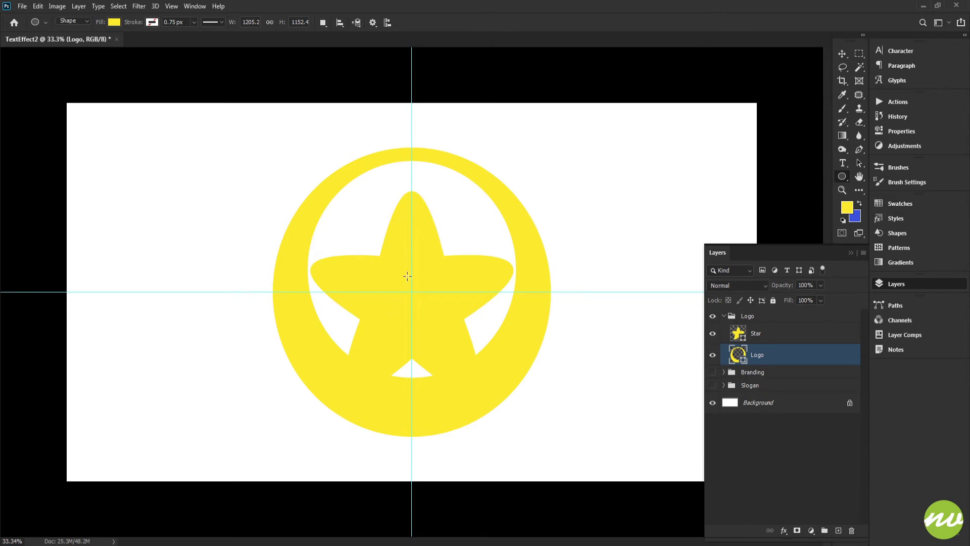
{"action": "left_click", "coordinate": [750, 333]}
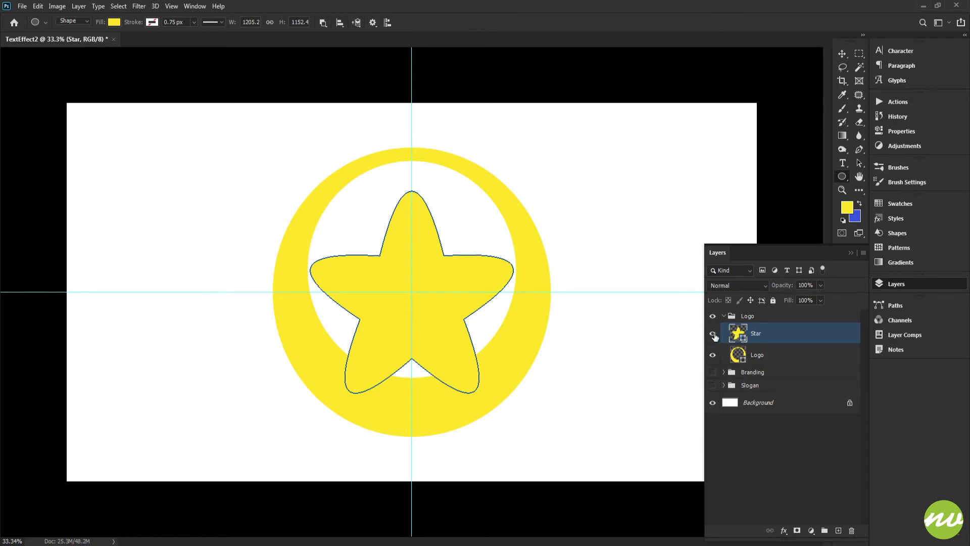
{"action": "left_click", "coordinate": [712, 333]}
{"action": "left_click", "coordinate": [753, 356]}
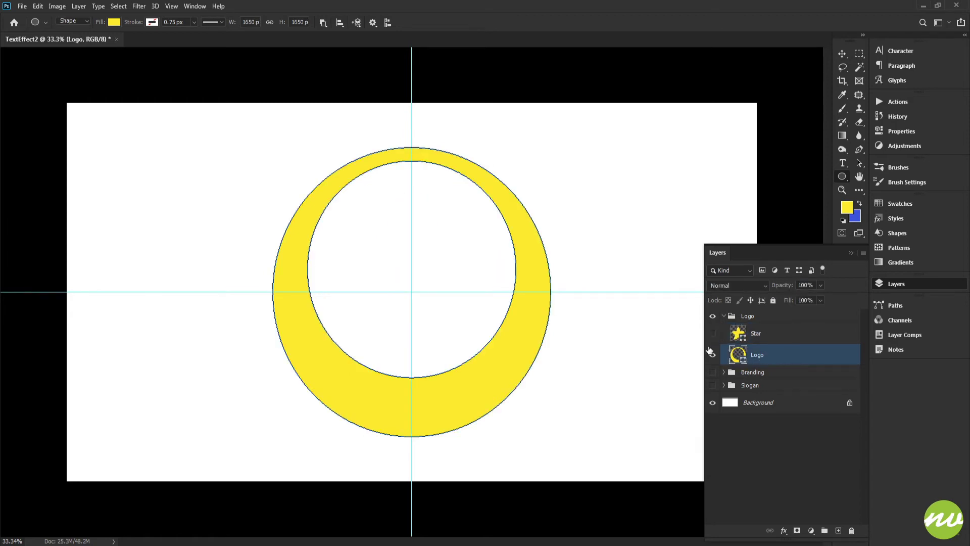
{"action": "key", "text": "ctrl+v"}
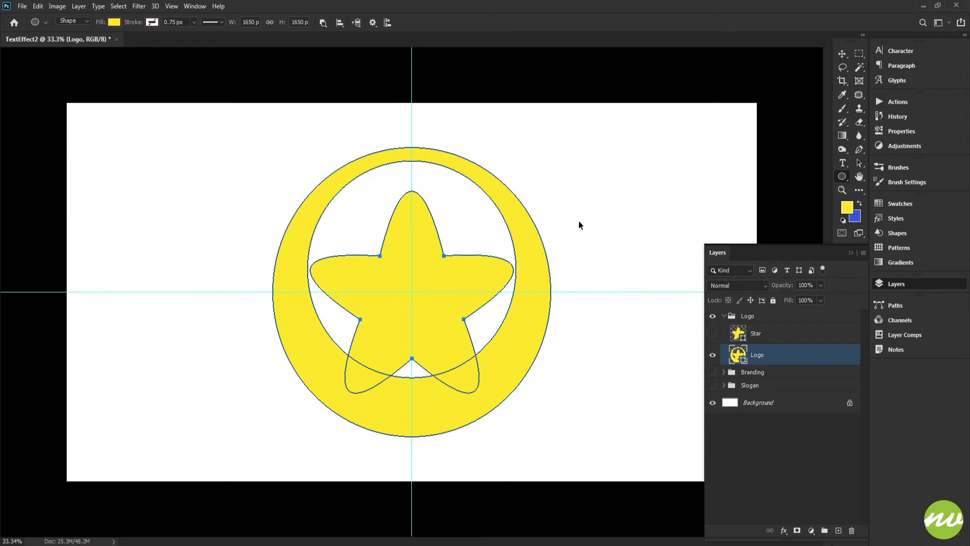
Nudge the pasted star path upward in six large increments to center it within the ring's opening.
{"action": "key", "text": "shift+Up"}
{"action": "key", "text": "shift+Up"}
{"action": "key", "text": "shift+Up"}
{"action": "key", "text": "shift+Up"}
{"action": "key", "text": "shift+Up"}
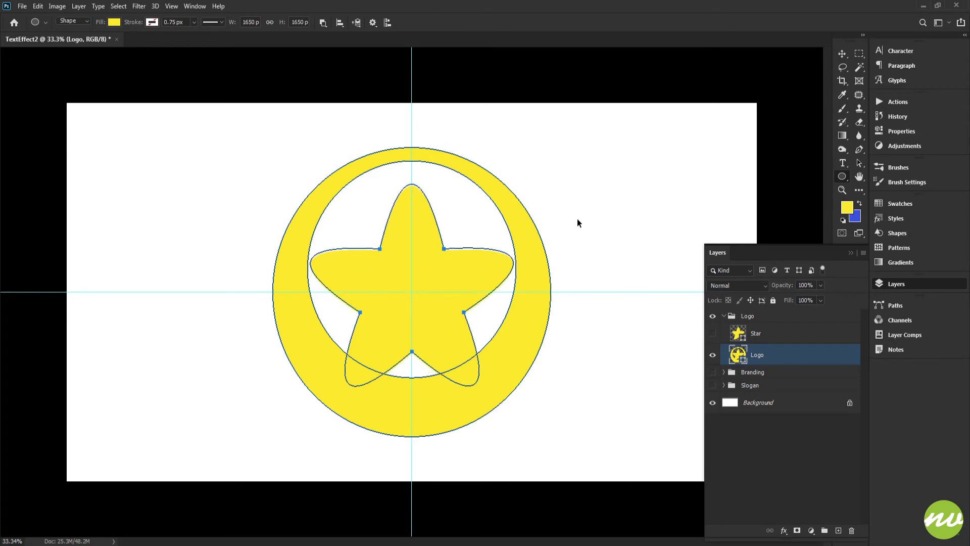
{"action": "key", "text": "shift+Up"}
{"action": "key", "text": "Return"}
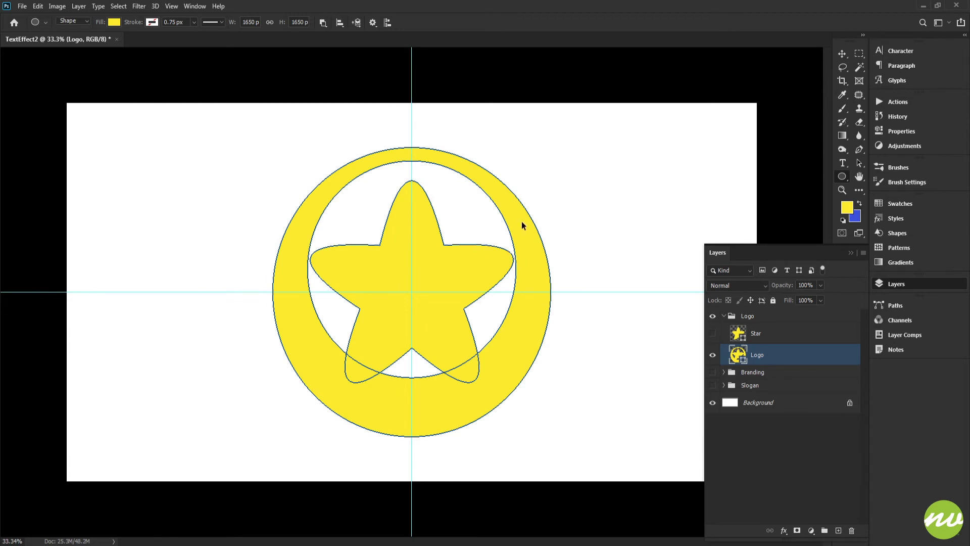
Hide the Logo group, show the Branding group, and select the Toys layer in its Mofified subgroup.
{"action": "left_click", "coordinate": [725, 317]}
{"action": "left_click", "coordinate": [712, 316]}
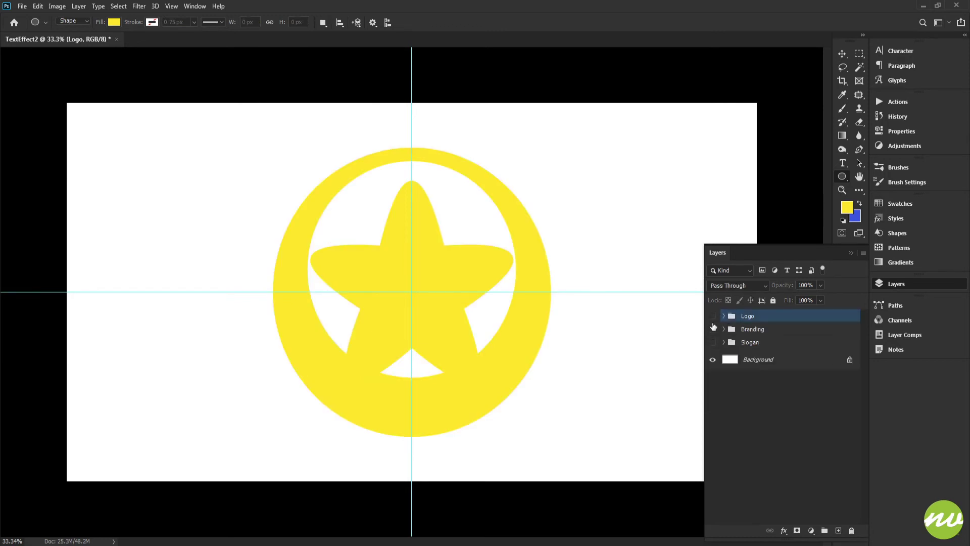
{"action": "left_click", "coordinate": [712, 329]}
{"action": "left_click", "coordinate": [724, 328]}
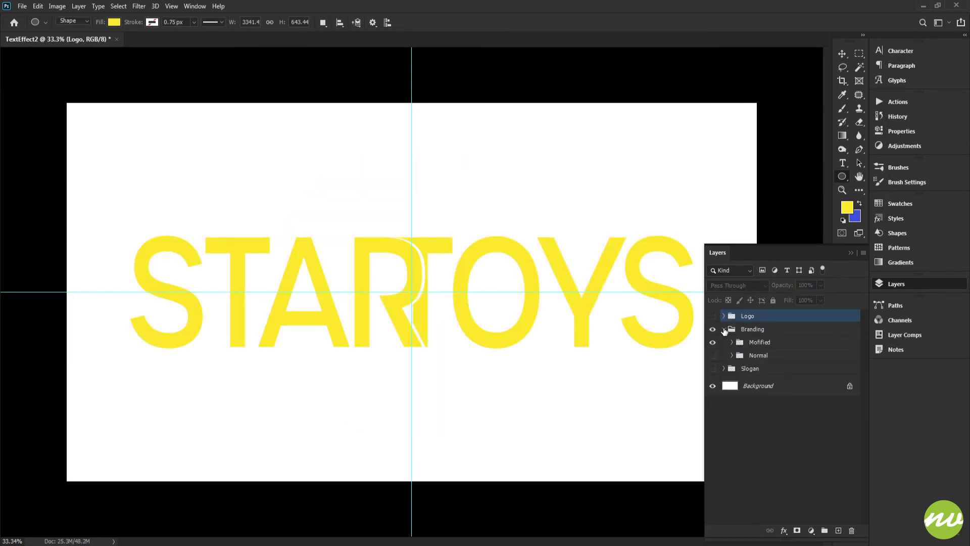
{"action": "left_click", "coordinate": [732, 343]}
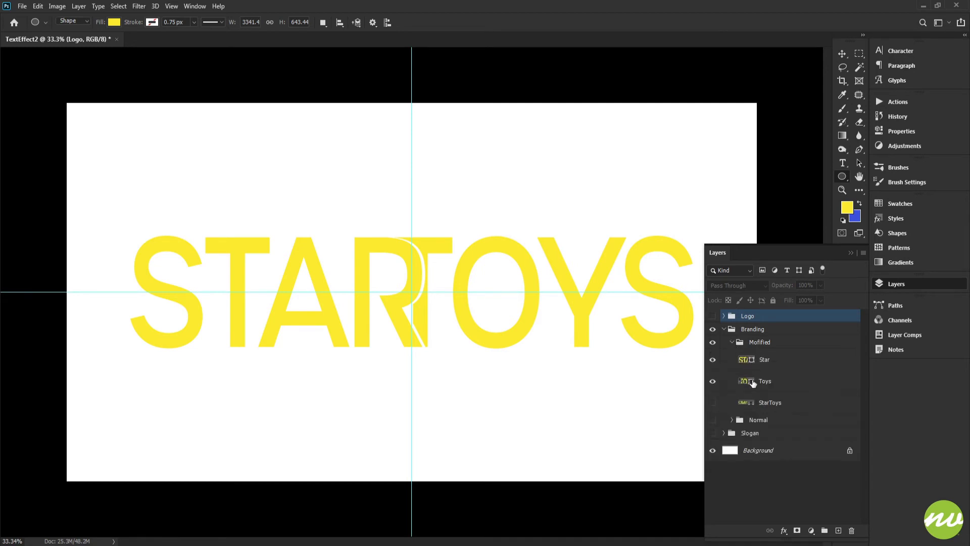
{"action": "left_click", "coordinate": [751, 381]}
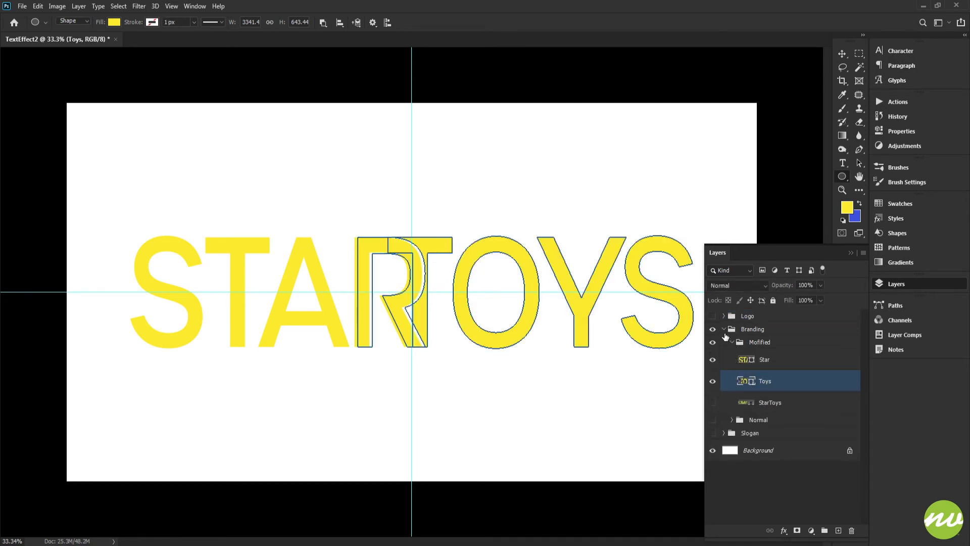
{"action": "scroll", "coordinate": [535, 338], "scroll_direction": "up", "scroll_amount": 3}
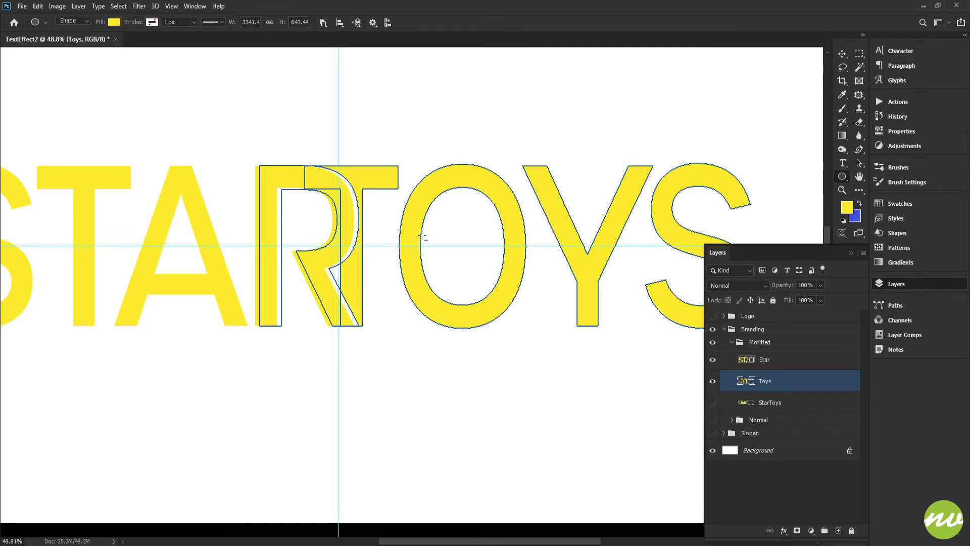
{"action": "scroll", "coordinate": [615, 298], "scroll_direction": "down", "scroll_amount": 2}
{"action": "left_click", "coordinate": [712, 317]}
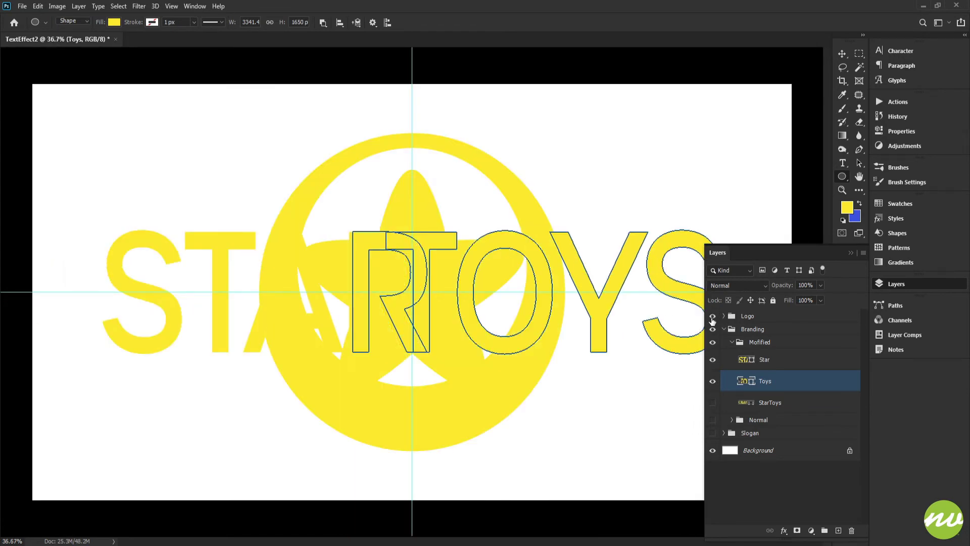
{"action": "left_click", "coordinate": [712, 317]}
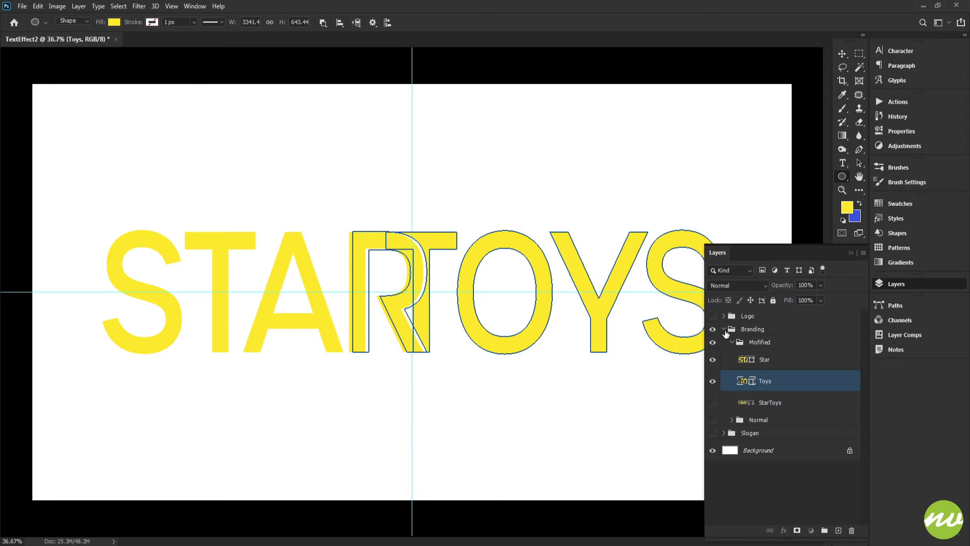
{"action": "left_click", "coordinate": [724, 329]}
{"action": "left_click", "coordinate": [725, 329]}
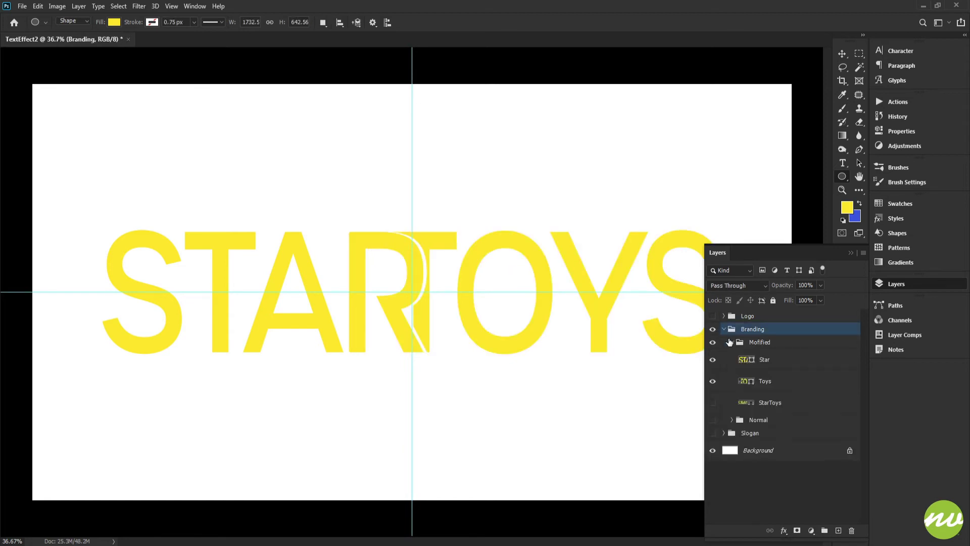
{"action": "left_click", "coordinate": [752, 380]}
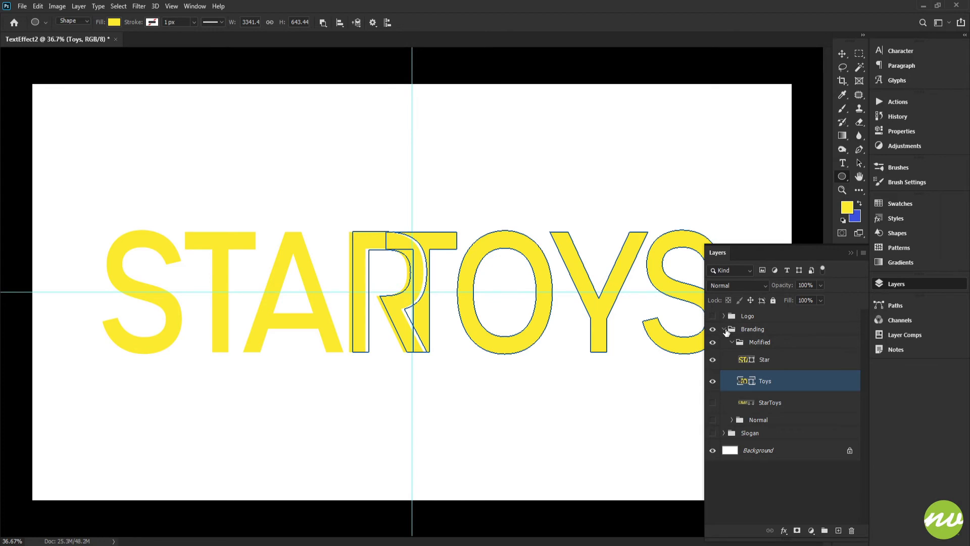
{"action": "left_click", "coordinate": [723, 329]}
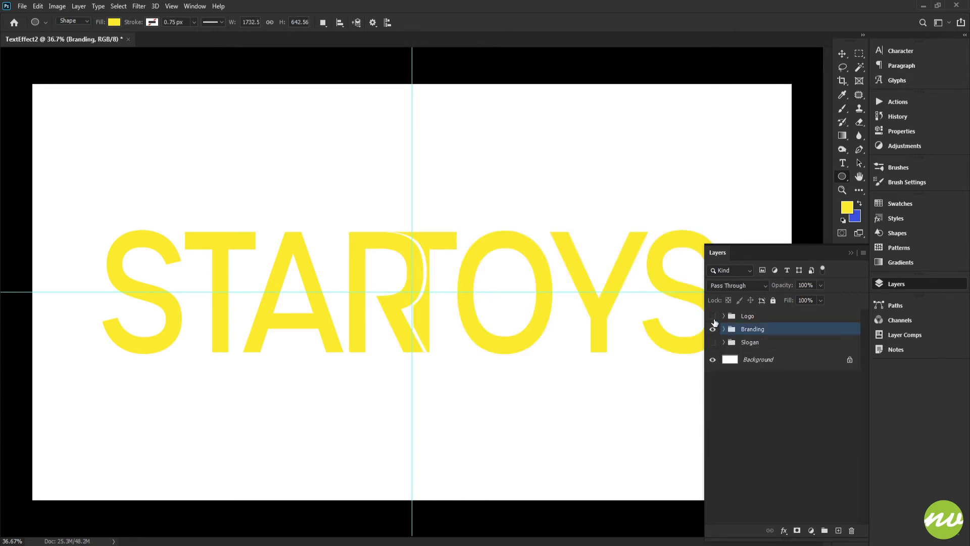
Show the Logo group, copy the Logo layer's ring and star paths, and hide the group again.
{"action": "left_click", "coordinate": [713, 315]}
{"action": "left_click", "coordinate": [724, 315]}
{"action": "left_click", "coordinate": [752, 355]}
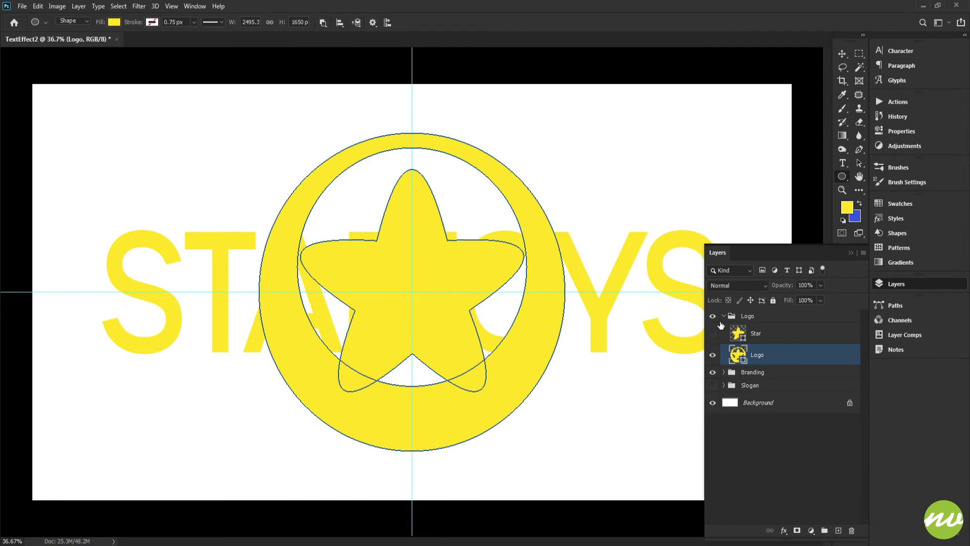
{"action": "left_click", "coordinate": [724, 316]}
{"action": "left_click", "coordinate": [713, 316]}
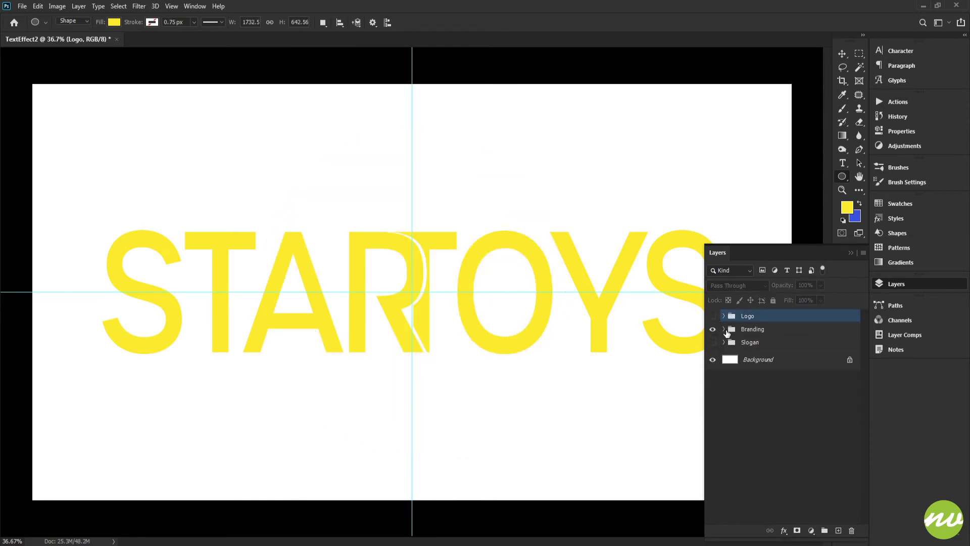
Paste the copied ring and star paths into the Toys layer of the Mofified subgroup.
{"action": "left_click", "coordinate": [723, 329]}
{"action": "left_click", "coordinate": [752, 380]}
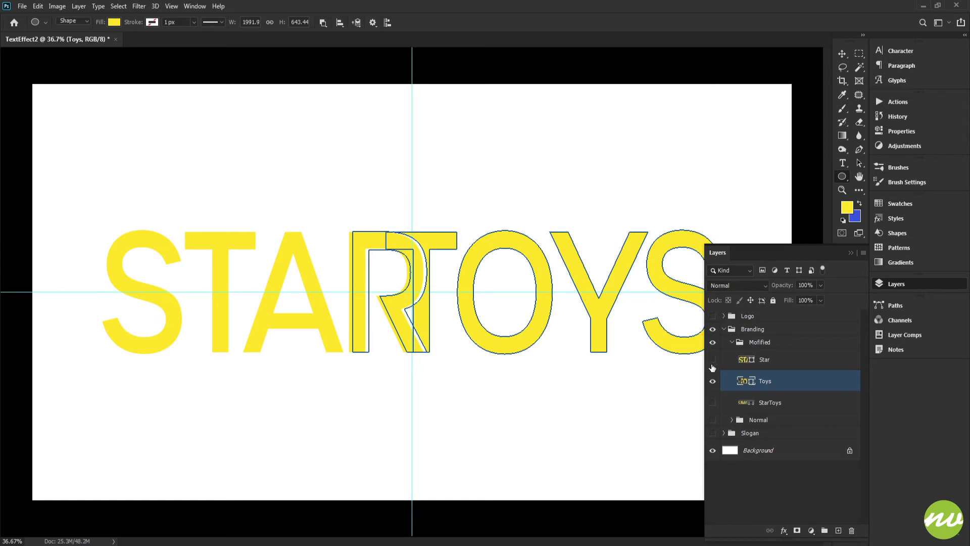
{"action": "left_click", "coordinate": [713, 360]}
{"action": "key", "text": "ctrl+v"}
{"action": "scroll", "coordinate": [530, 331], "scroll_direction": "up", "scroll_amount": 3}
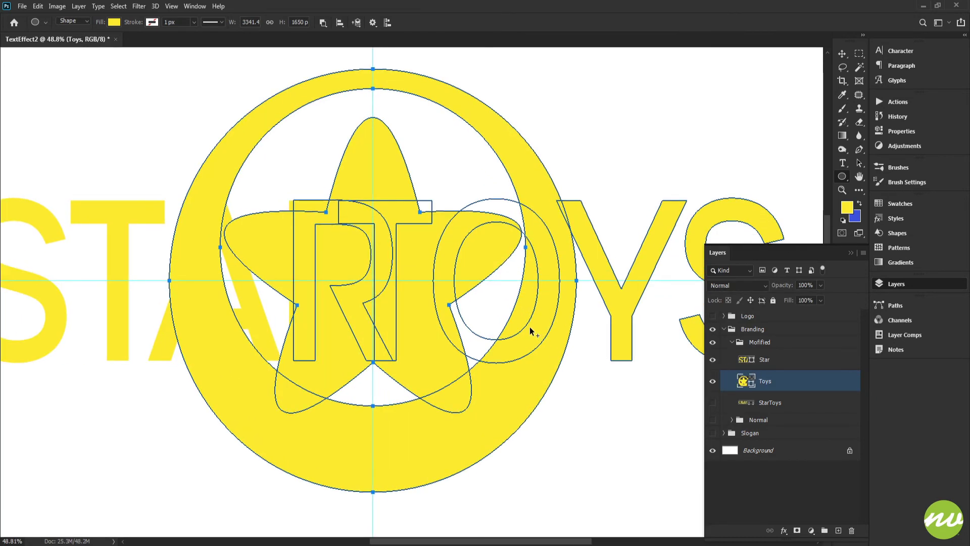
{"action": "left_click_drag", "start_coordinate": [528, 329], "coordinate": [499, 331]}
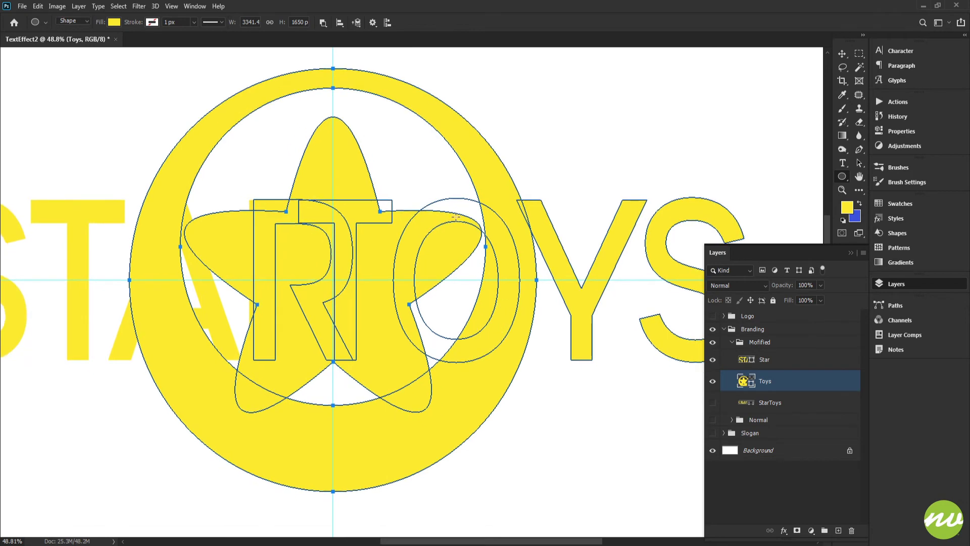
Center the pasted ring and star over the wordmark's O and scale them proportionally to 39% to match the letter's height.
{"action": "key", "text": "ctrl+t"}
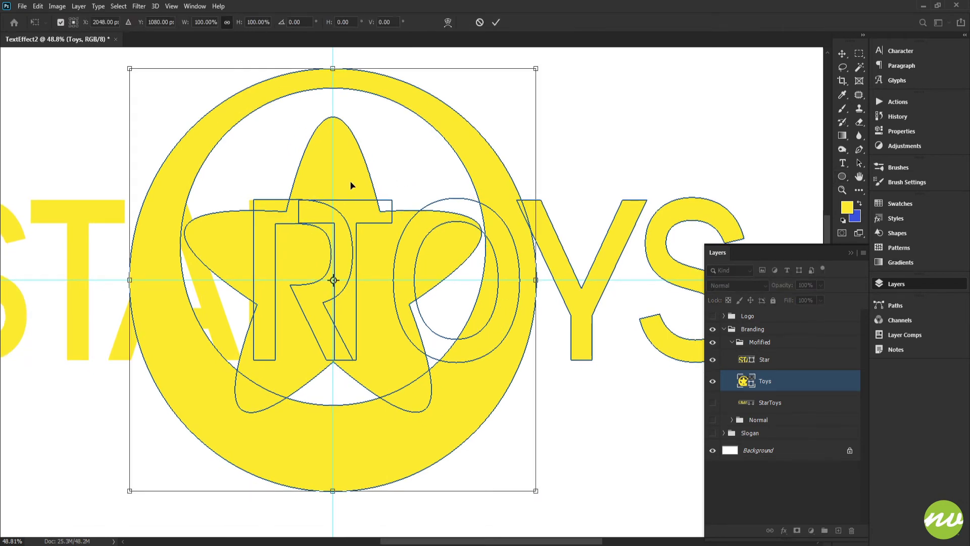
{"action": "left_click_drag", "start_coordinate": [351, 184], "coordinate": [465, 203]}
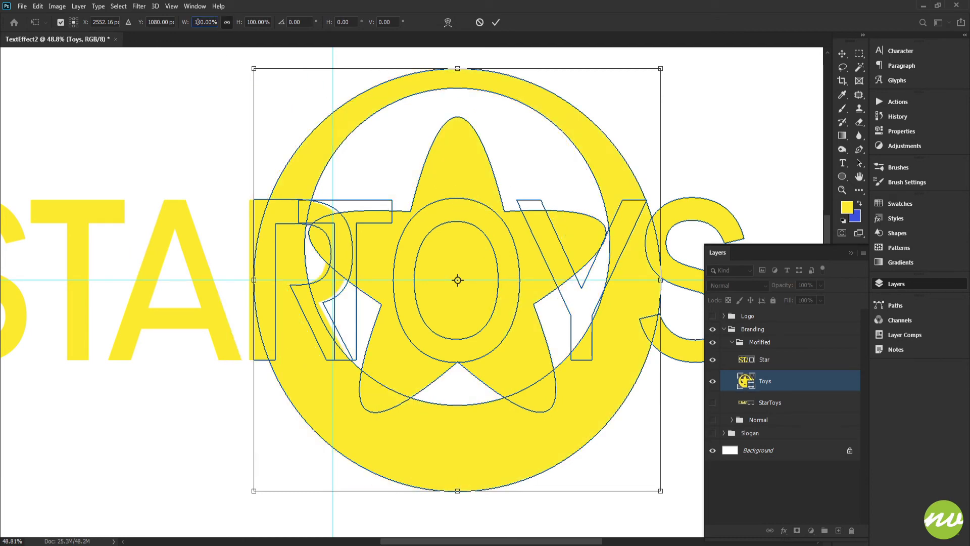
{"action": "key", "text": "Down"}
{"action": "key", "text": "Down"}
{"action": "key", "text": "Down"}
{"action": "key", "text": "Down"}
{"action": "key", "text": "Down"}
{"action": "key", "text": "Down"}
{"action": "key", "text": "Down"}
{"action": "key", "text": "Down"}
{"action": "key", "text": "Down"}
{"action": "key", "text": "Down"}
{"action": "key", "text": "Down"}
{"action": "key", "text": "Down"}
{"action": "key", "text": "Down"}
{"action": "key", "text": "Down"}
{"action": "key", "text": "Down"}
{"action": "key", "text": "Down"}
{"action": "key", "text": "Down"}
{"action": "key", "text": "Down"}
{"action": "key", "text": "Down"}
{"action": "key", "text": "Down"}
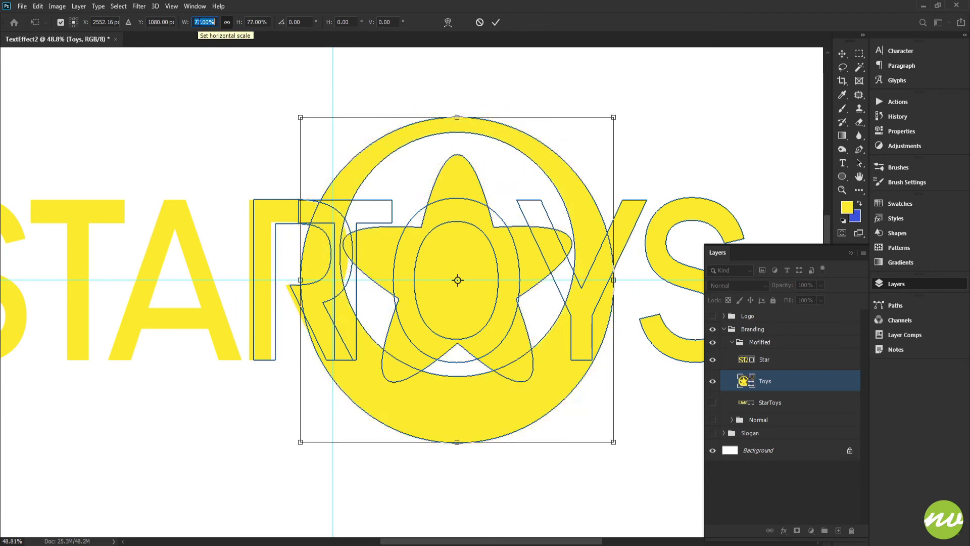
{"action": "key", "text": "Down"}
{"action": "key", "text": "Down"}
{"action": "key", "text": "Down"}
{"action": "key", "text": "Down"}
{"action": "key", "text": "Down"}
{"action": "key", "text": "Down"}
{"action": "key", "text": "Down"}
{"action": "key", "text": "Down"}
{"action": "key", "text": "Down"}
{"action": "key", "text": "Down"}
{"action": "key", "text": "Down"}
{"action": "key", "text": "Down"}
{"action": "key", "text": "Down"}
{"action": "key", "text": "Down"}
{"action": "key", "text": "Down"}
{"action": "key", "text": "Down"}
{"action": "key", "text": "Down"}
{"action": "key", "text": "Down"}
{"action": "key", "text": "Down"}
{"action": "key", "text": "Down"}
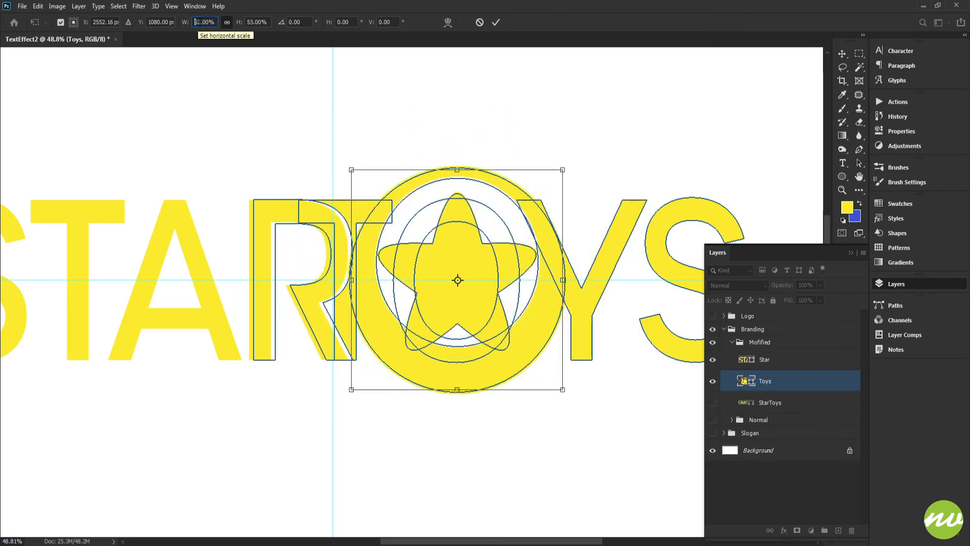
{"action": "key", "text": "Down"}
{"action": "key", "text": "Down"}
{"action": "key", "text": "Down"}
{"action": "key", "text": "Down"}
{"action": "key", "text": "Down"}
{"action": "key", "text": "Down"}
{"action": "key", "text": "Down"}
{"action": "key", "text": "Down"}
{"action": "key", "text": "Down"}
{"action": "key", "text": "Down"}
{"action": "key", "text": "Down"}
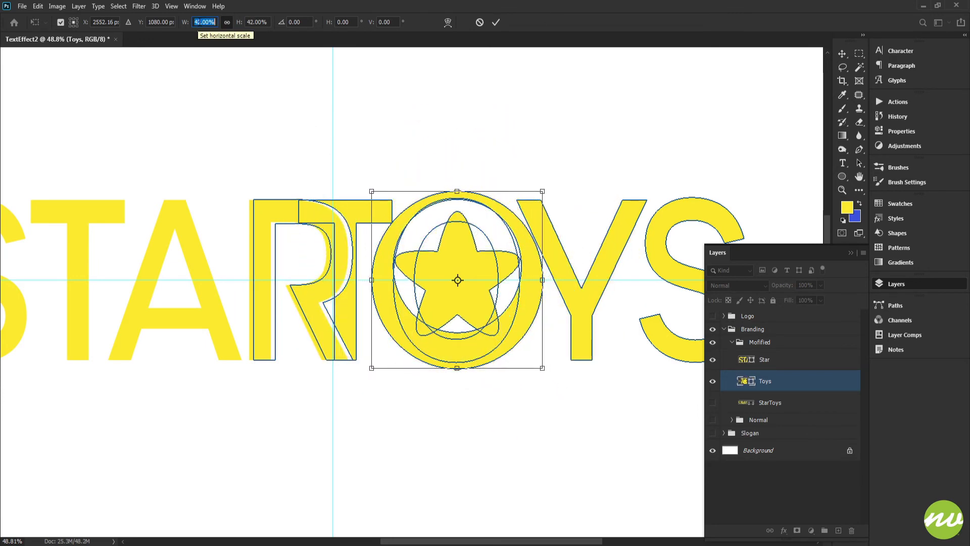
{"action": "key", "text": "Down"}
{"action": "key", "text": "Down"}
{"action": "key", "text": "Down"}
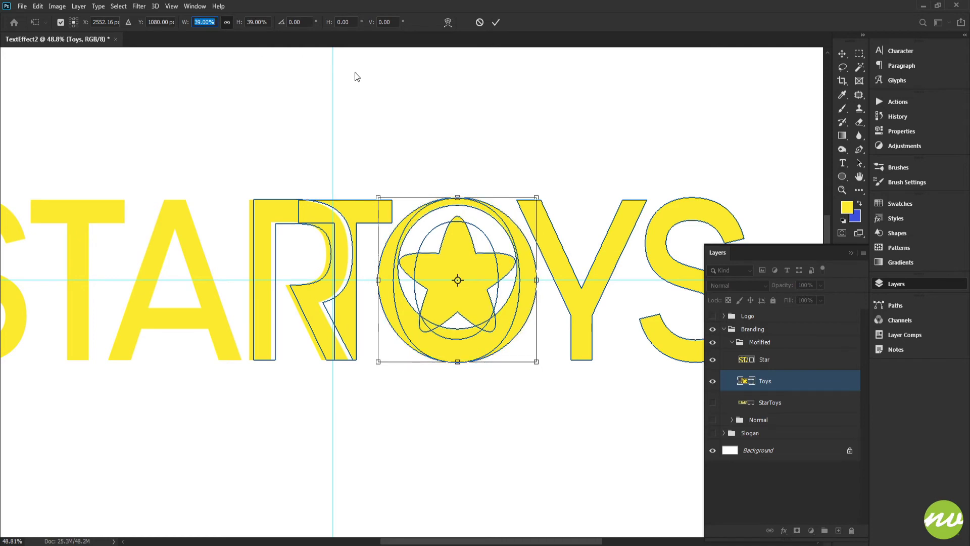
{"action": "key", "text": "u"}
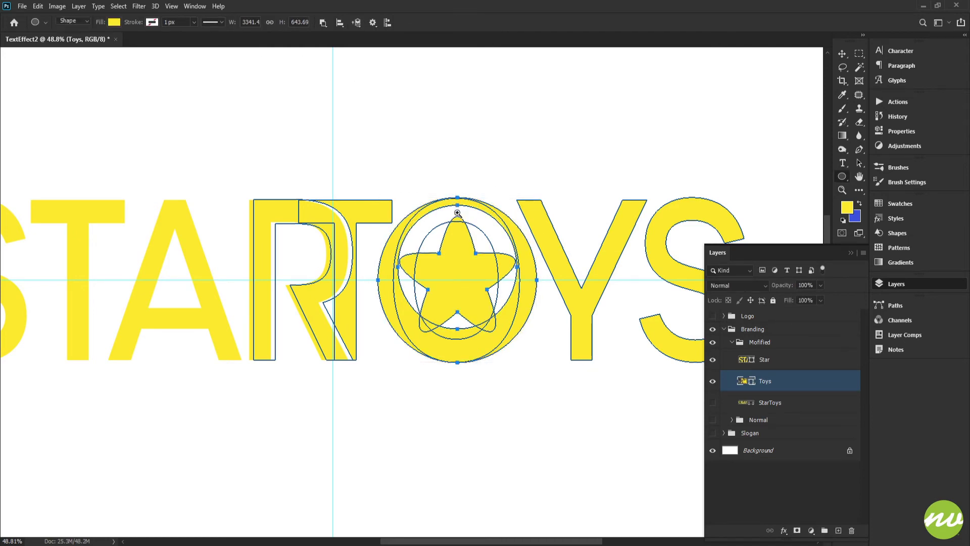
Transform the ring and star in the Toys layer and nudge it down to Y 1082 px against the letter's height.
{"action": "left_click_drag", "start_coordinate": [458, 213], "coordinate": [509, 282]}
{"action": "left_click_drag", "start_coordinate": [492, 249], "coordinate": [459, 102]}
{"action": "left_click_drag", "start_coordinate": [465, 154], "coordinate": [478, 236]}
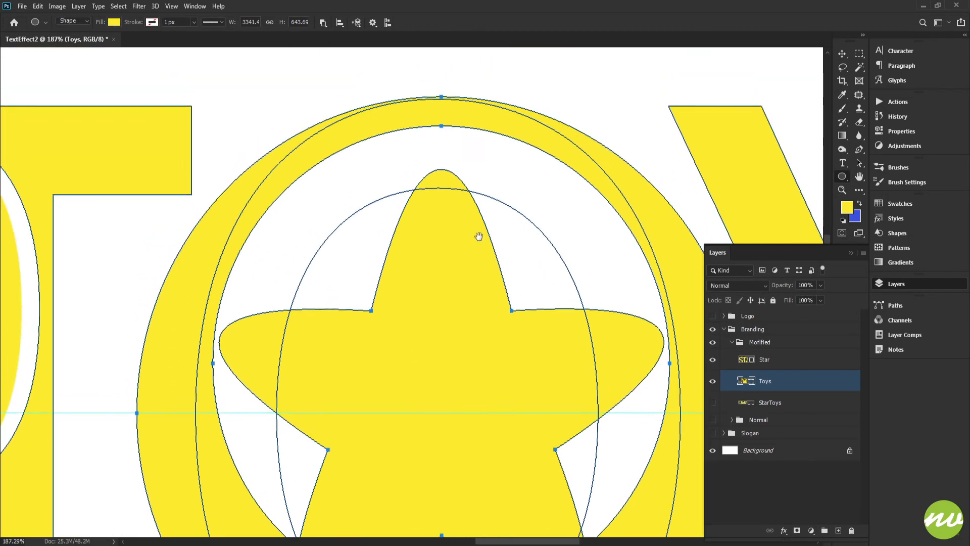
{"action": "key", "text": "ctrl+t"}
{"action": "left_click_drag", "start_coordinate": [490, 400], "coordinate": [502, 100]}
{"action": "left_click_drag", "start_coordinate": [501, 152], "coordinate": [501, 184]}
{"action": "left_click_drag", "start_coordinate": [489, 85], "coordinate": [480, 272]}
{"action": "left_click_drag", "start_coordinate": [476, 223], "coordinate": [462, 263]}
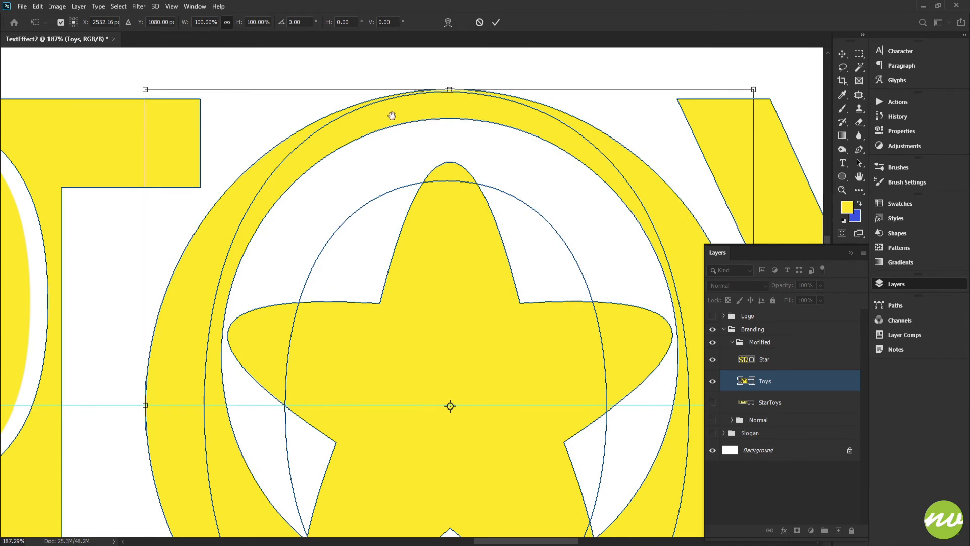
{"action": "scroll", "coordinate": [392, 112], "scroll_direction": "down", "scroll_amount": 6}
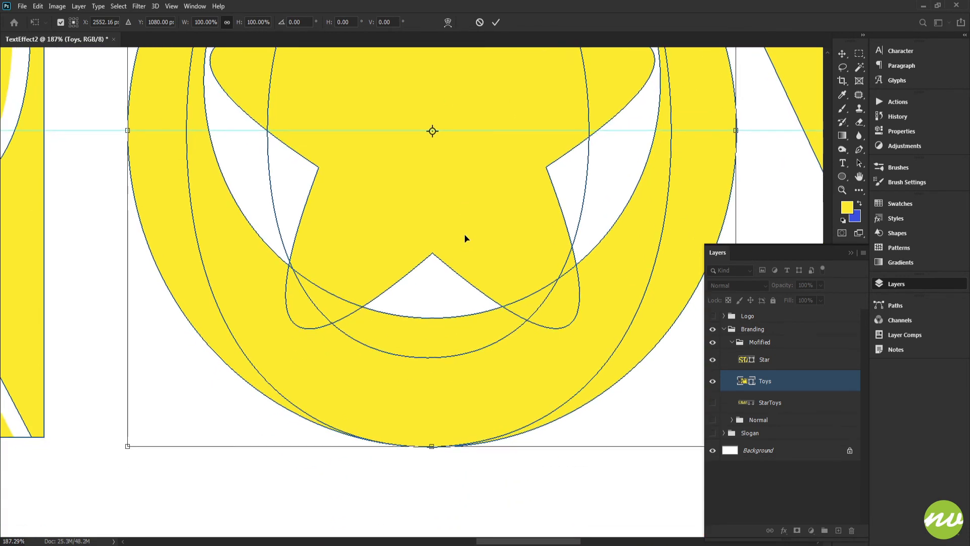
{"action": "scroll", "coordinate": [464, 238], "scroll_direction": "up", "scroll_amount": 5}
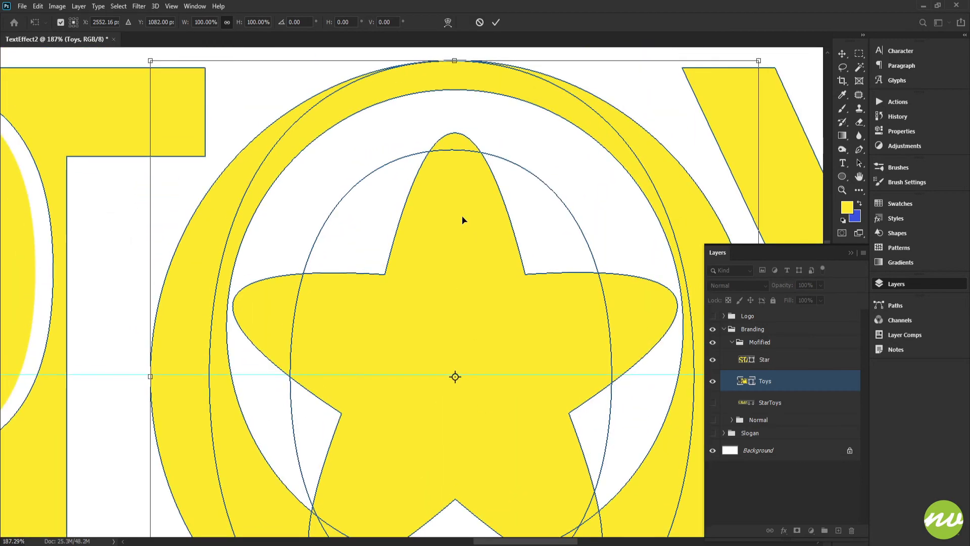
Scale the ring and star to 99.56%, nudge it to Y 1081 px to match the original O's edges, and commit the transform.
{"action": "left_click_drag", "start_coordinate": [445, 112], "coordinate": [522, 253]}
{"action": "left_click_drag", "start_coordinate": [415, 192], "coordinate": [555, 179]}
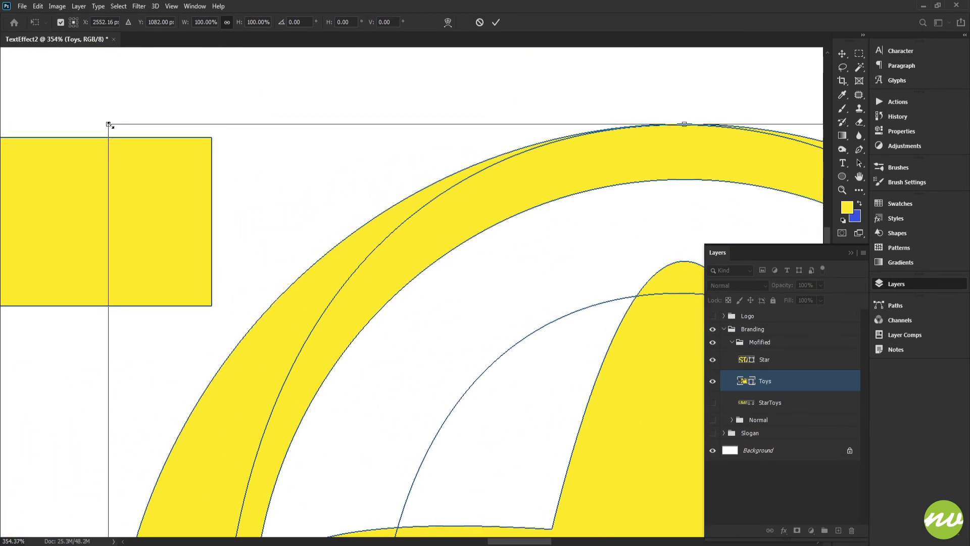
{"action": "left_click_drag", "start_coordinate": [109, 125], "coordinate": [113, 127]}
{"action": "left_click_drag", "start_coordinate": [624, 230], "coordinate": [511, 217]}
{"action": "key", "text": "Up"}
{"action": "key", "text": "Up"}
{"action": "key", "text": "Down"}
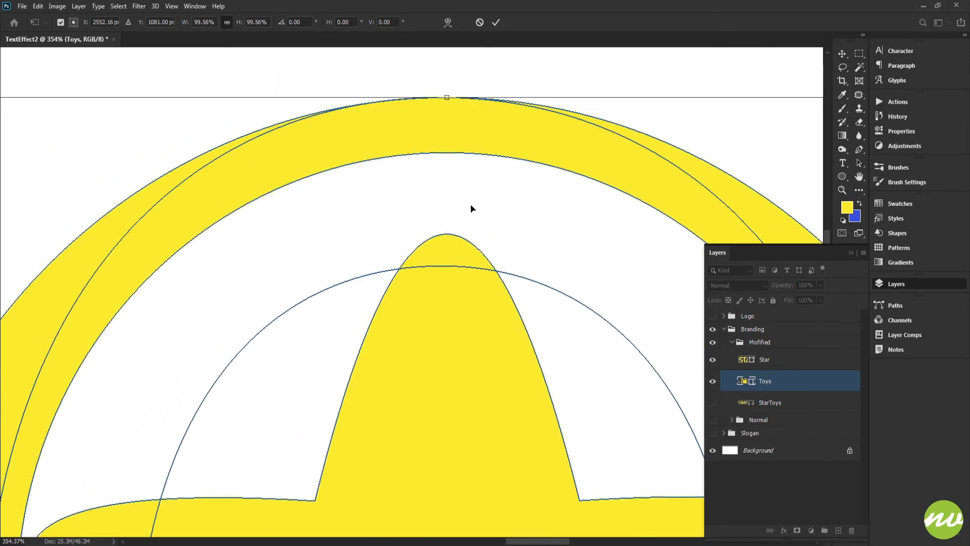
{"action": "scroll", "coordinate": [456, 321], "scroll_direction": "down", "scroll_amount": 15}
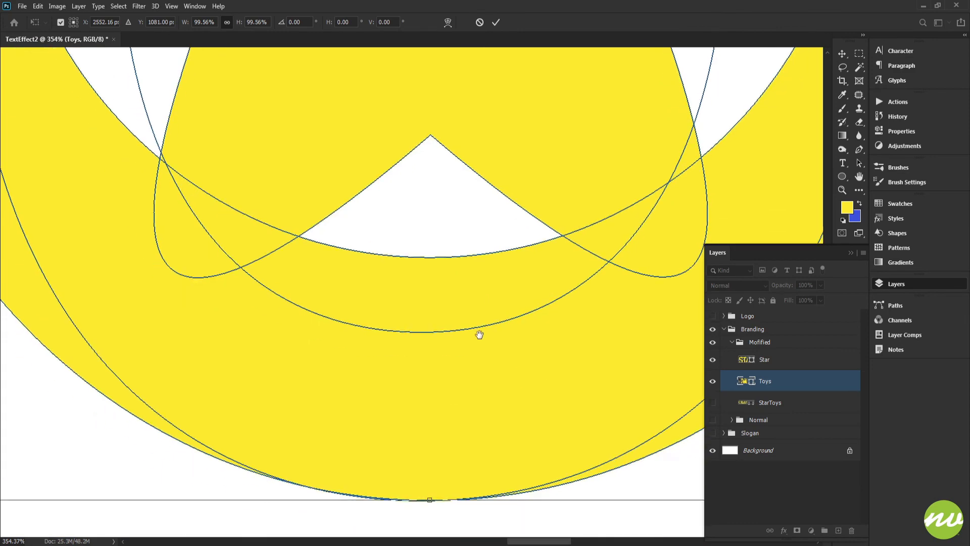
{"action": "scroll", "coordinate": [479, 335], "scroll_direction": "down", "scroll_amount": 3}
{"action": "scroll", "coordinate": [428, 307], "scroll_direction": "down", "scroll_amount": 10}
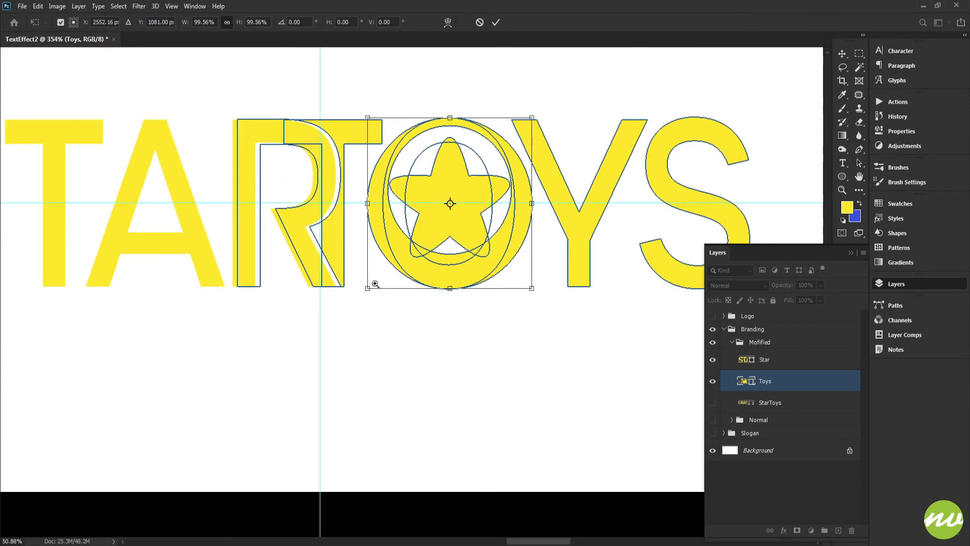
{"action": "left_click_drag", "start_coordinate": [377, 247], "coordinate": [436, 239]}
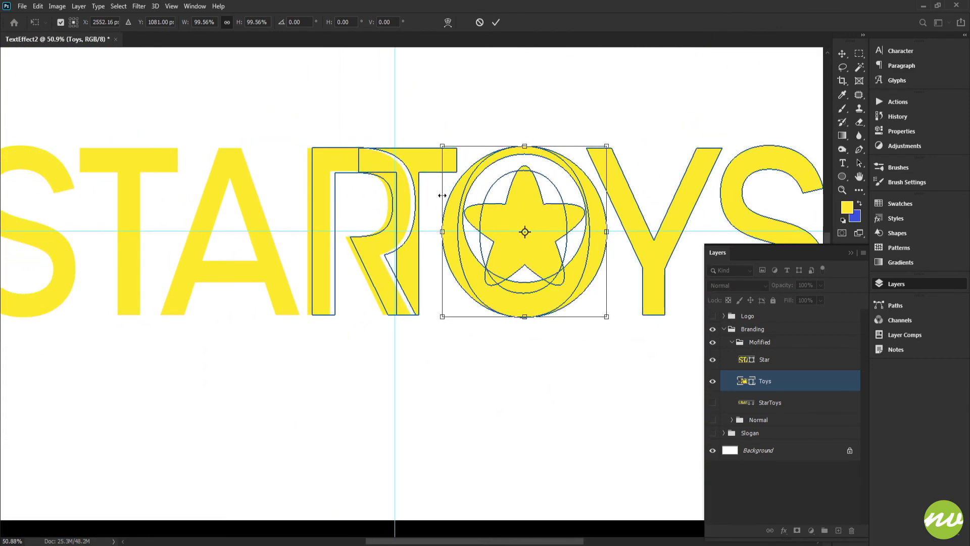
{"action": "left_click", "coordinate": [496, 22]}
Select the Mofified group to inspect the wordmark without its path outlines.
{"action": "scroll", "coordinate": [555, 275], "scroll_direction": "up", "scroll_amount": 3}
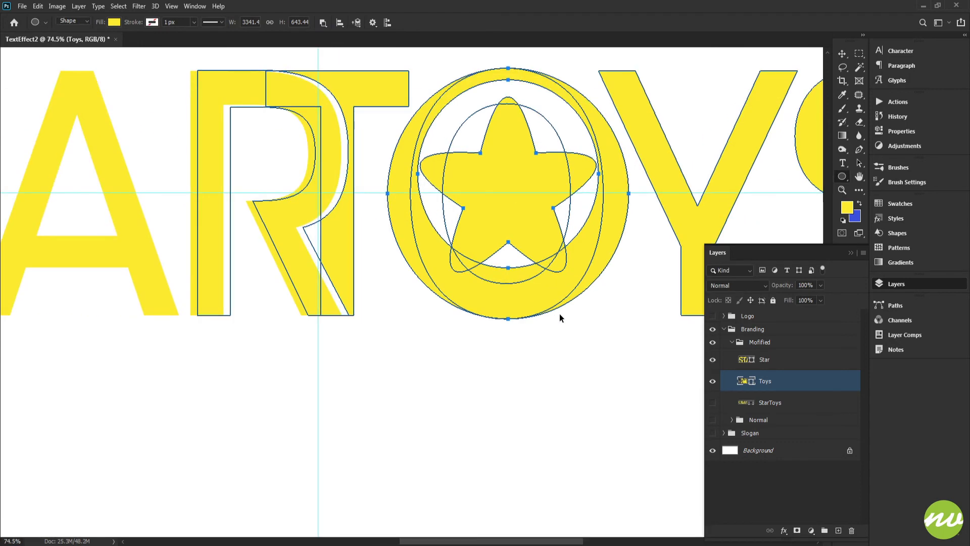
{"action": "left_click", "coordinate": [758, 343]}
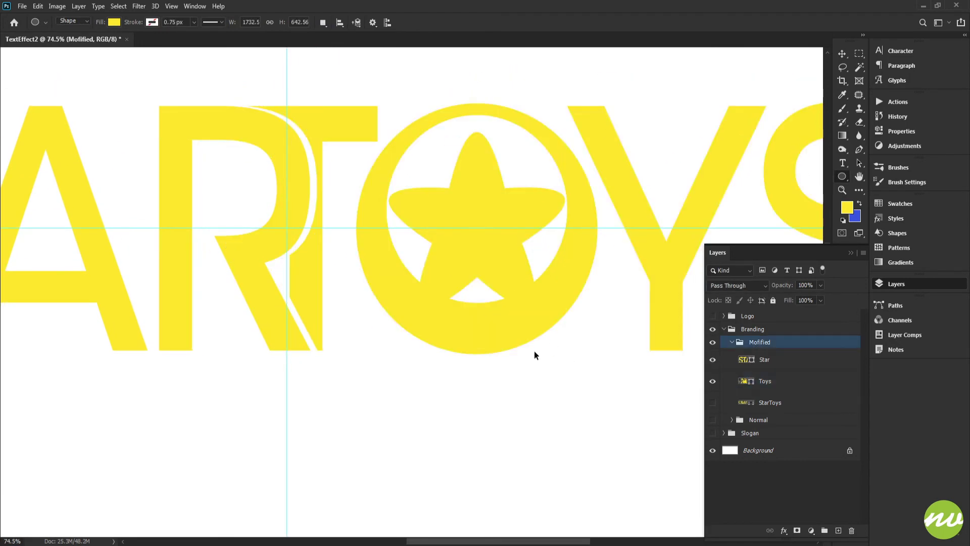
{"action": "scroll", "coordinate": [535, 353], "scroll_direction": "down", "scroll_amount": 6}
{"action": "scroll", "coordinate": [524, 348], "scroll_direction": "up", "scroll_amount": 8}
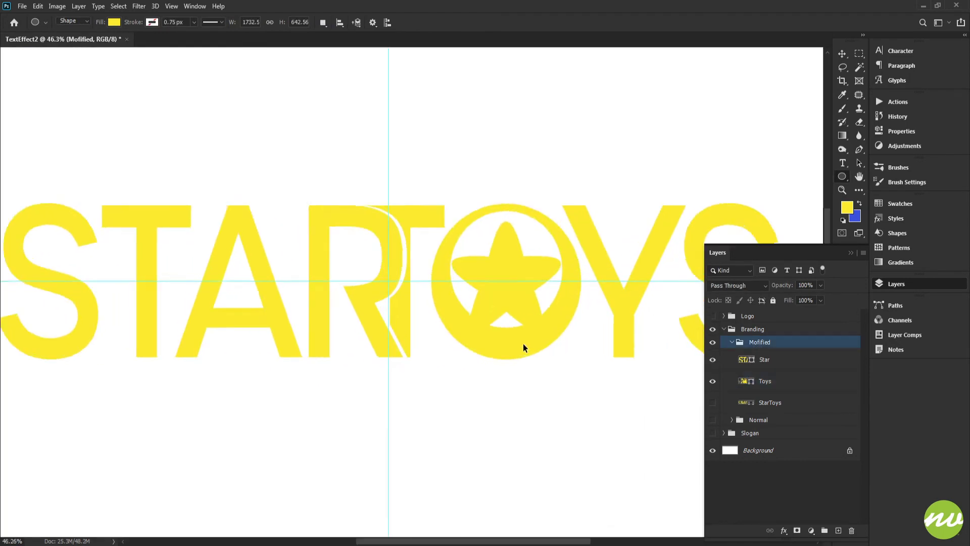
Delete the original O's outer and inner oval paths from the Toys layer, keeping the ring and star.
{"action": "left_click", "coordinate": [745, 383]}
{"action": "left_click_drag", "start_coordinate": [567, 313], "coordinate": [520, 357]}
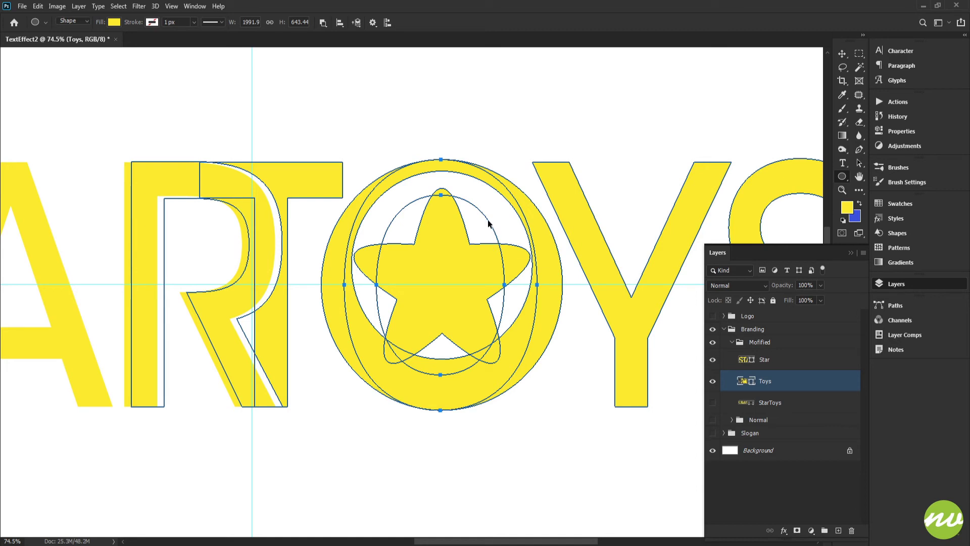
{"action": "key", "text": "Delete"}
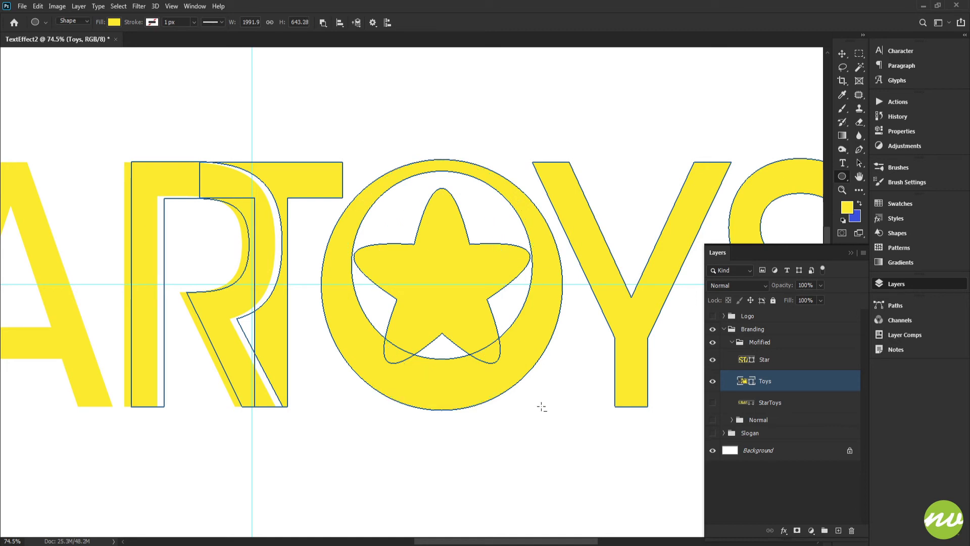
Hide the guides and select the Mofified group to check the whole wordmark at different sizes.
{"action": "scroll", "coordinate": [494, 392], "scroll_direction": "down", "scroll_amount": 3}
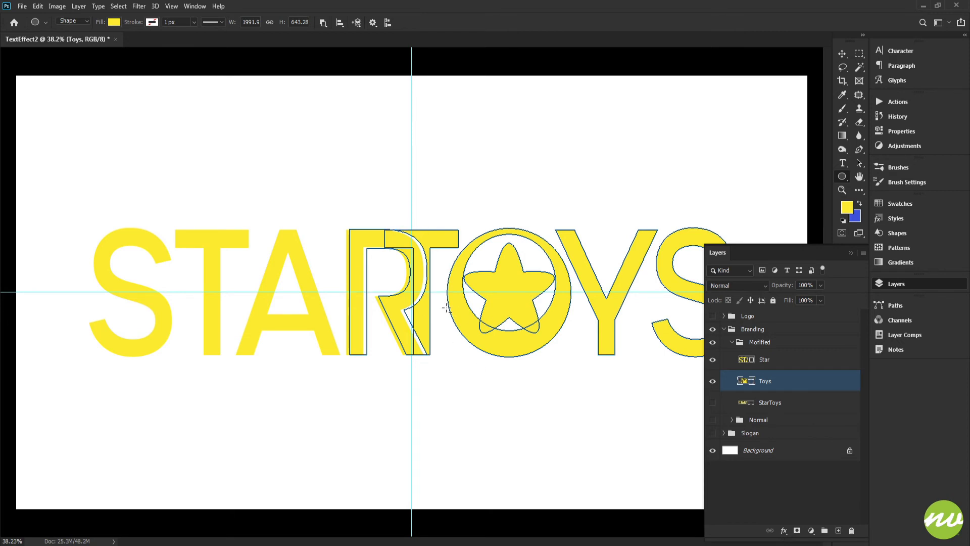
{"action": "key", "text": "ctrl+semicolon"}
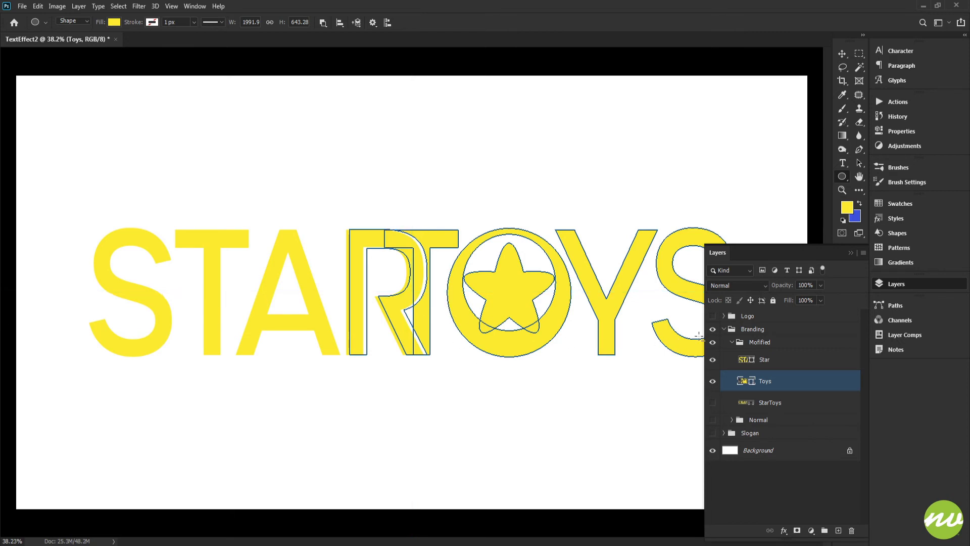
{"action": "left_click", "coordinate": [744, 346]}
{"action": "key", "text": "h"}
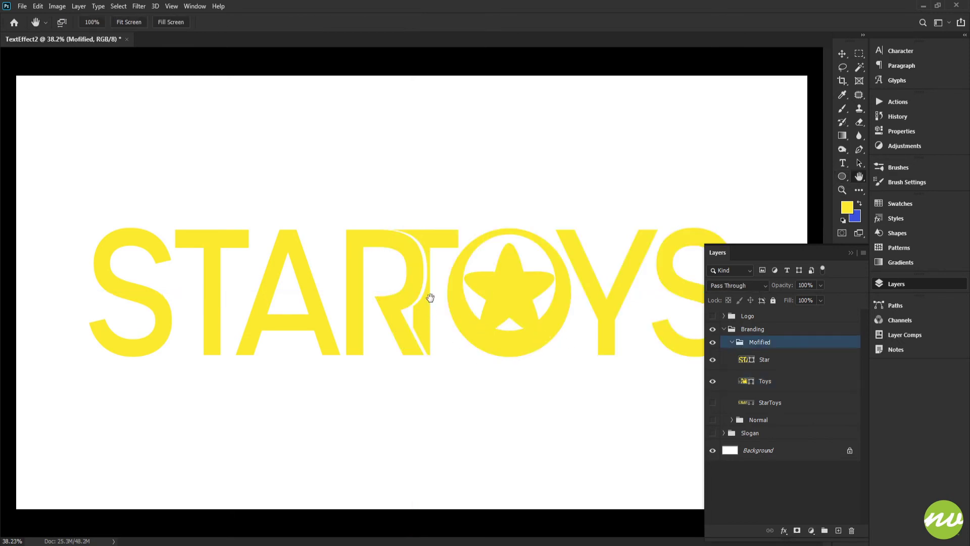
{"action": "scroll", "coordinate": [433, 287], "scroll_direction": "down", "scroll_amount": 3}
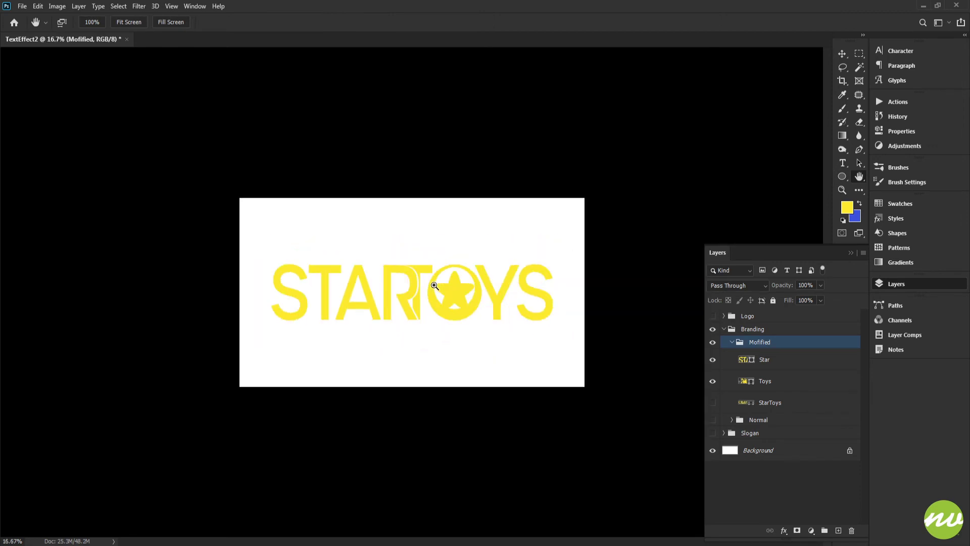
{"action": "scroll", "coordinate": [435, 285], "scroll_direction": "up", "scroll_amount": 3}
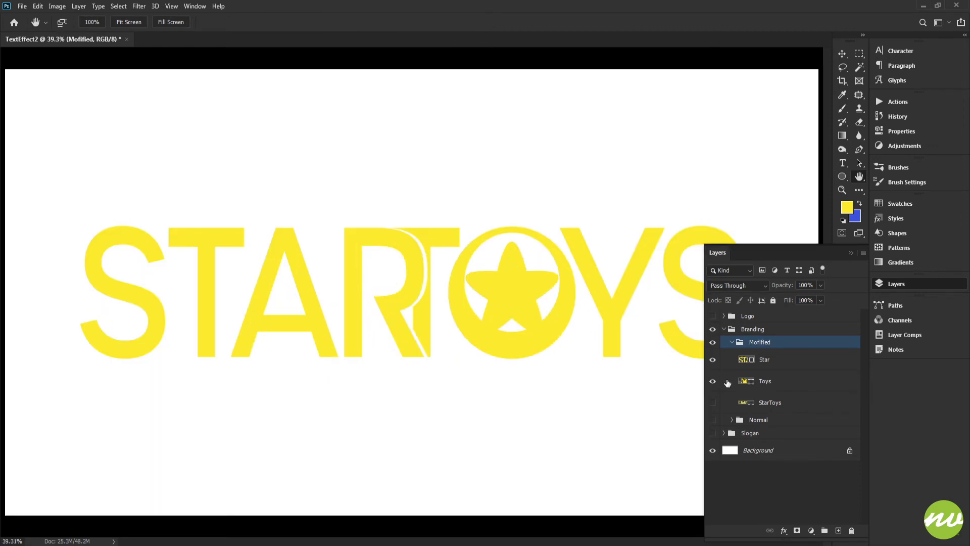
Try the blue background color 4258e3 as the Toys layer's fill and cancel the color change.
{"action": "double_click", "coordinate": [748, 383]}
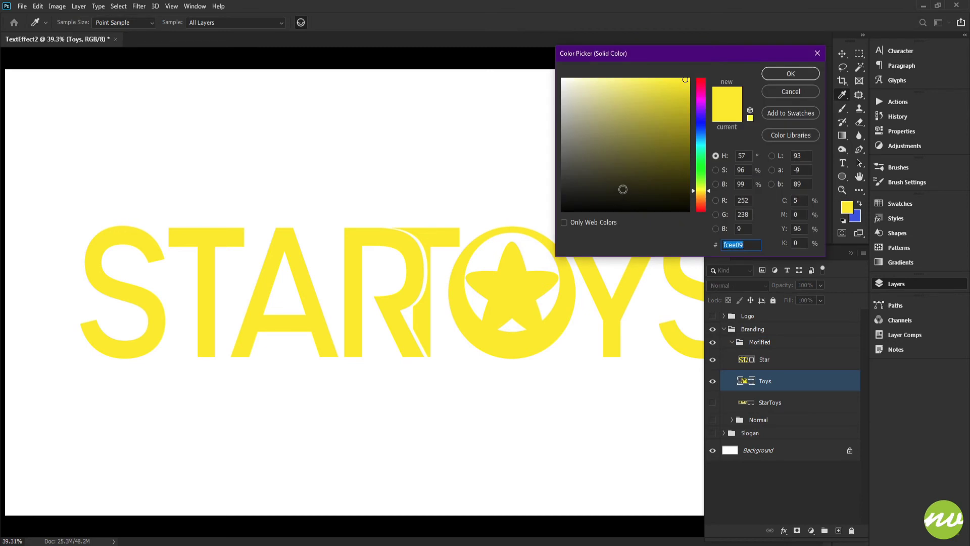
{"action": "left_click_drag", "start_coordinate": [623, 189], "coordinate": [719, 170]}
{"action": "left_click", "coordinate": [857, 217]}
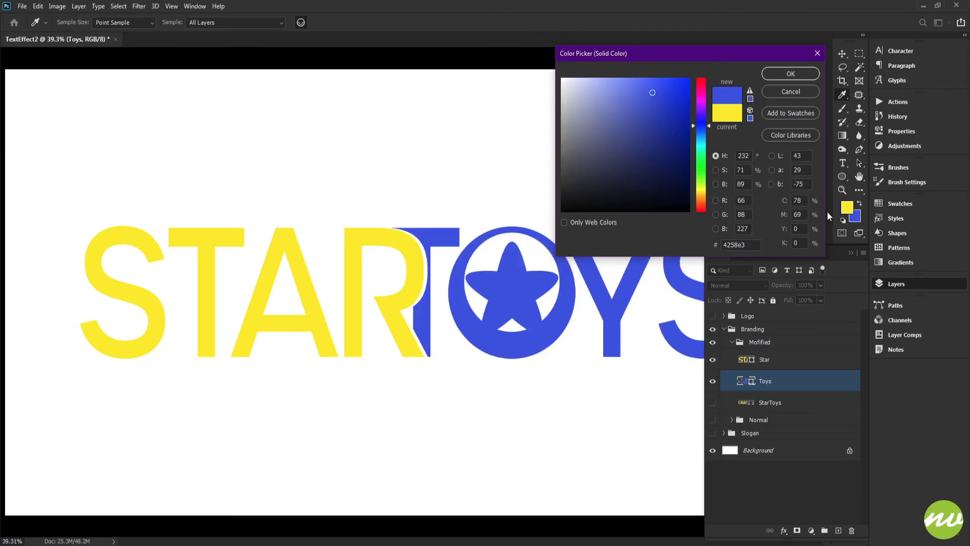
{"action": "left_click", "coordinate": [789, 93]}
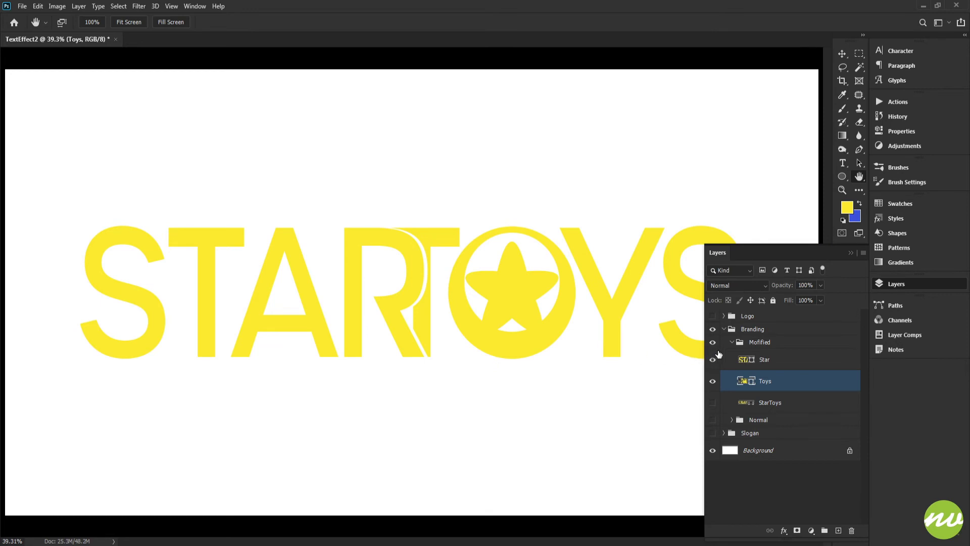
Collapse the Mofified and Branding groups, hide Branding, and show the Logo group.
{"action": "left_click", "coordinate": [732, 343]}
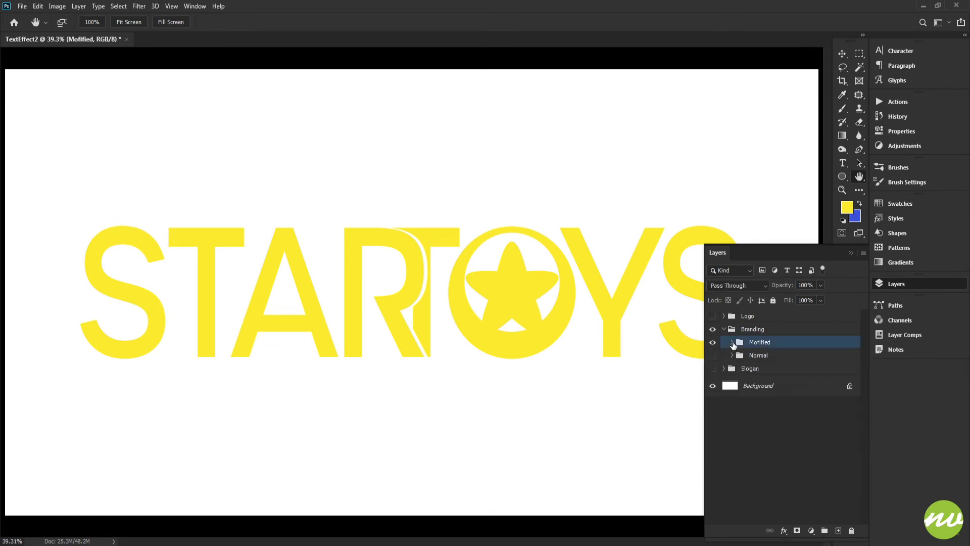
{"action": "mouse_move", "coordinate": [535, 340]}
{"action": "left_mouse_down"}
{"action": "mouse_move", "coordinate": [522, 336]}
{"action": "mouse_move", "coordinate": [539, 339]}
{"action": "left_mouse_up"}
{"action": "mouse_move", "coordinate": [696, 351]}
{"action": "left_mouse_down"}
{"action": "mouse_move", "coordinate": [567, 353]}
{"action": "mouse_move", "coordinate": [698, 354]}
{"action": "left_mouse_up"}
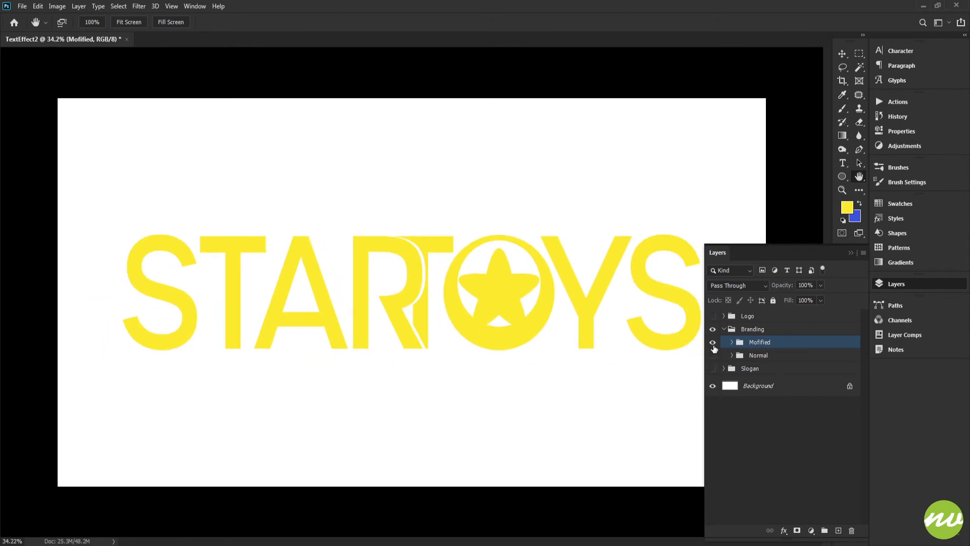
{"action": "left_click", "coordinate": [723, 329]}
{"action": "left_click", "coordinate": [713, 329]}
{"action": "left_click", "coordinate": [712, 316]}
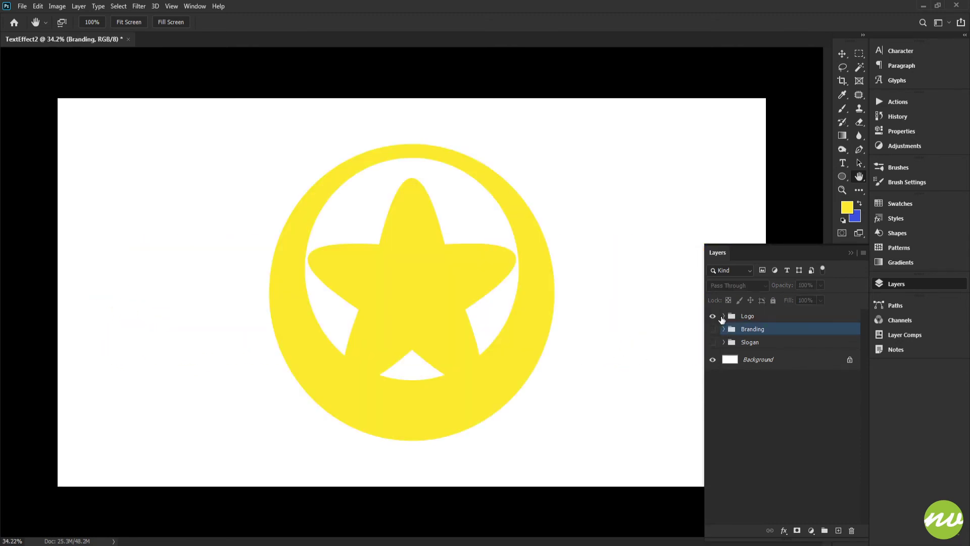
Apply the glossy red preset near the end of the NVDT-Styles set to the Logo layer inside the Logo group.
{"action": "left_click", "coordinate": [723, 315]}
{"action": "left_click", "coordinate": [741, 357]}
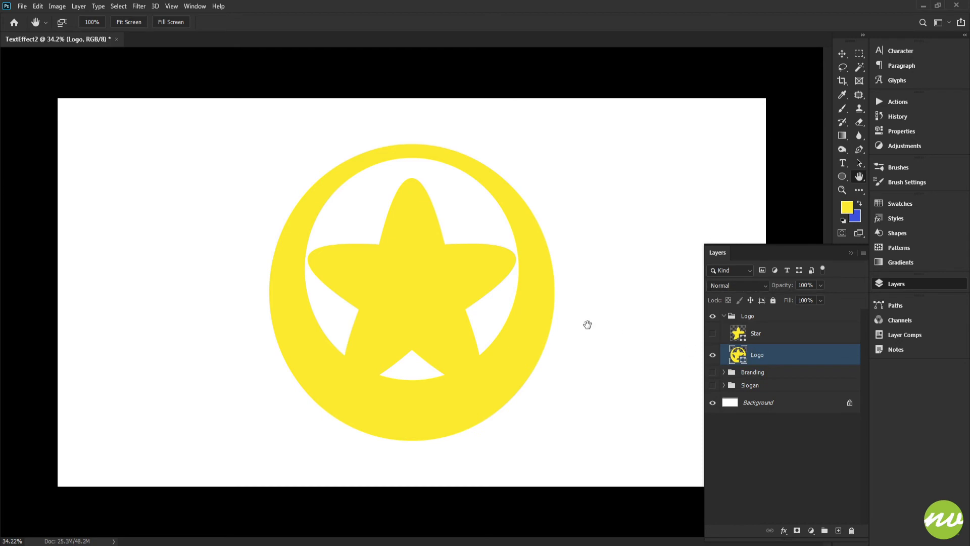
{"action": "left_click", "coordinate": [897, 218]}
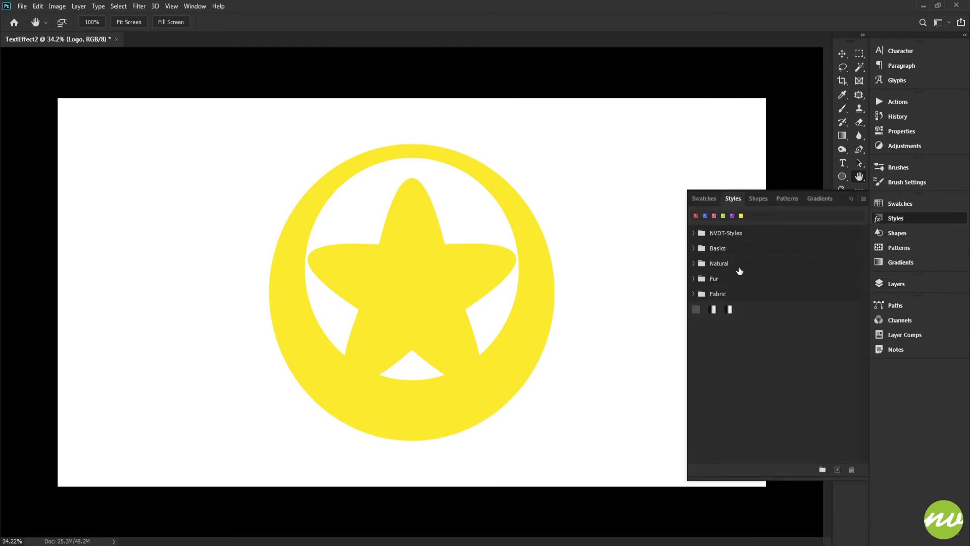
{"action": "left_click", "coordinate": [693, 233]}
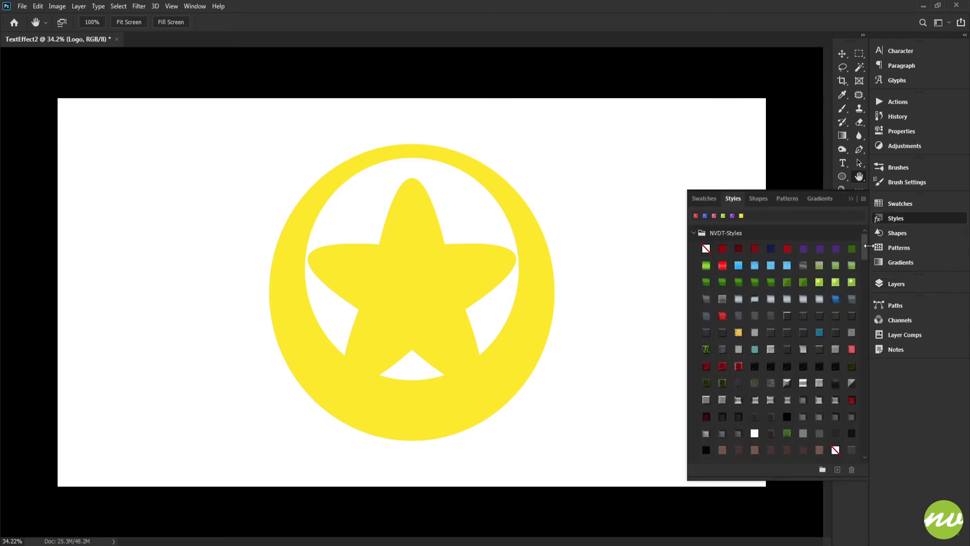
{"action": "left_click_drag", "start_coordinate": [863, 247], "coordinate": [868, 441]}
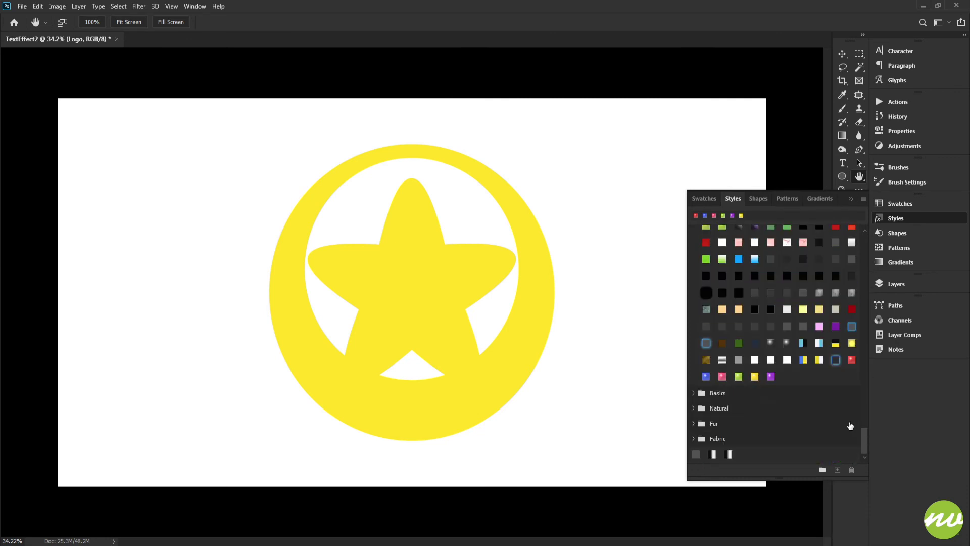
{"action": "left_click", "coordinate": [852, 359]}
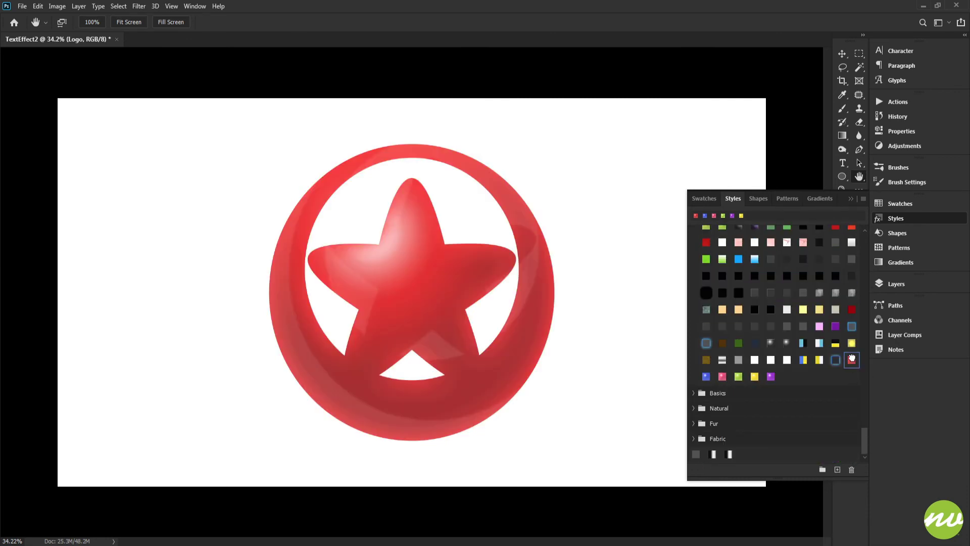
Expand the Logo layer's effects, fit the document on screen, and open the Gradient Overlay settings.
{"action": "left_click", "coordinate": [899, 285]}
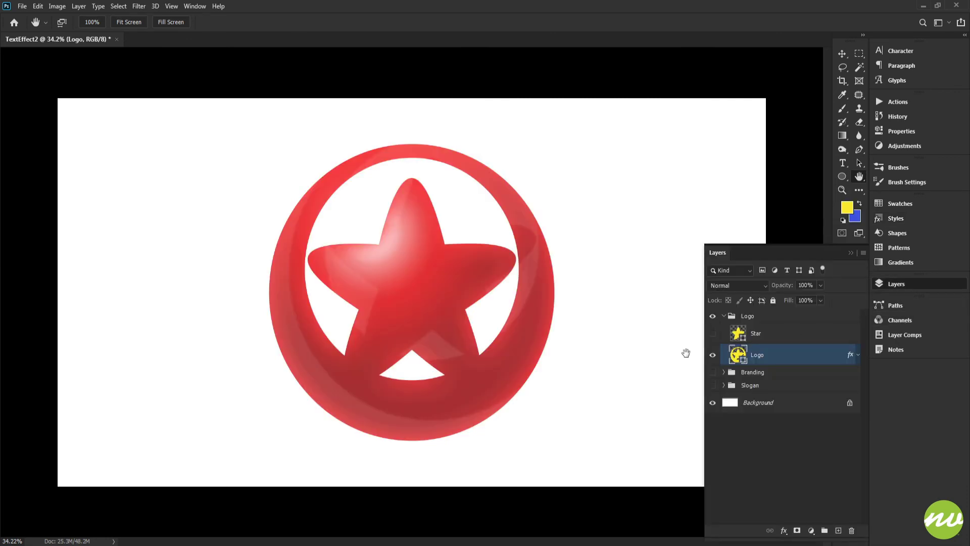
{"action": "left_click", "coordinate": [857, 355]}
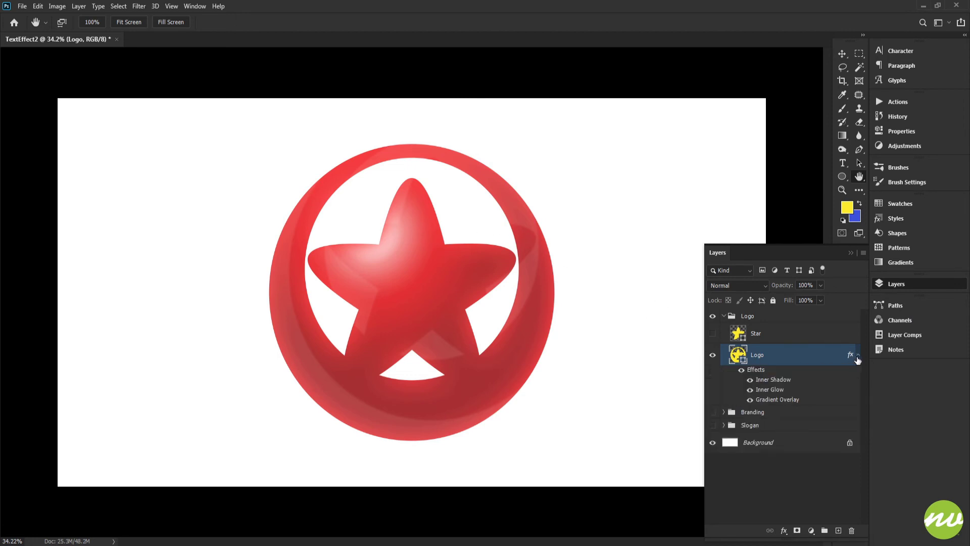
{"action": "left_click", "coordinate": [858, 355]}
{"action": "left_click", "coordinate": [857, 355]}
{"action": "left_click", "coordinate": [133, 25]}
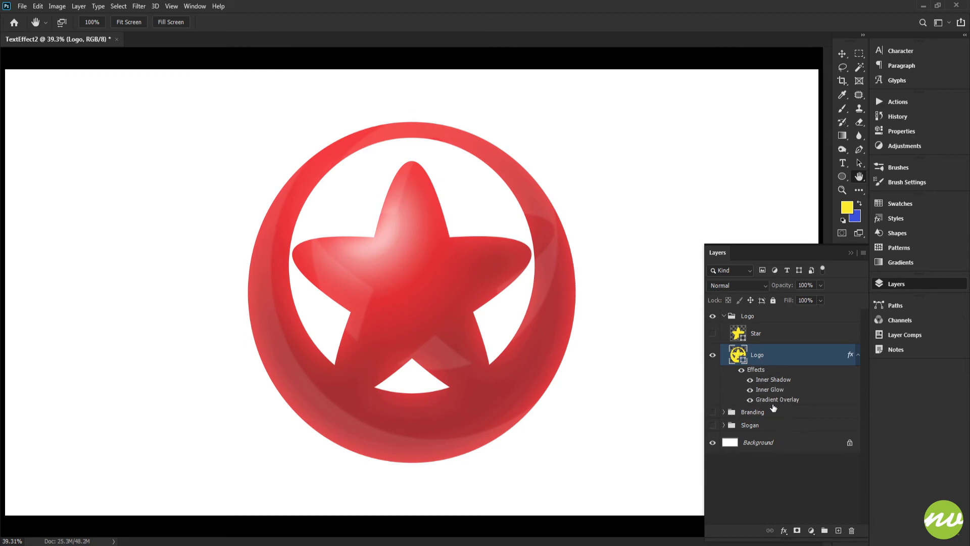
{"action": "left_click", "coordinate": [783, 531]}
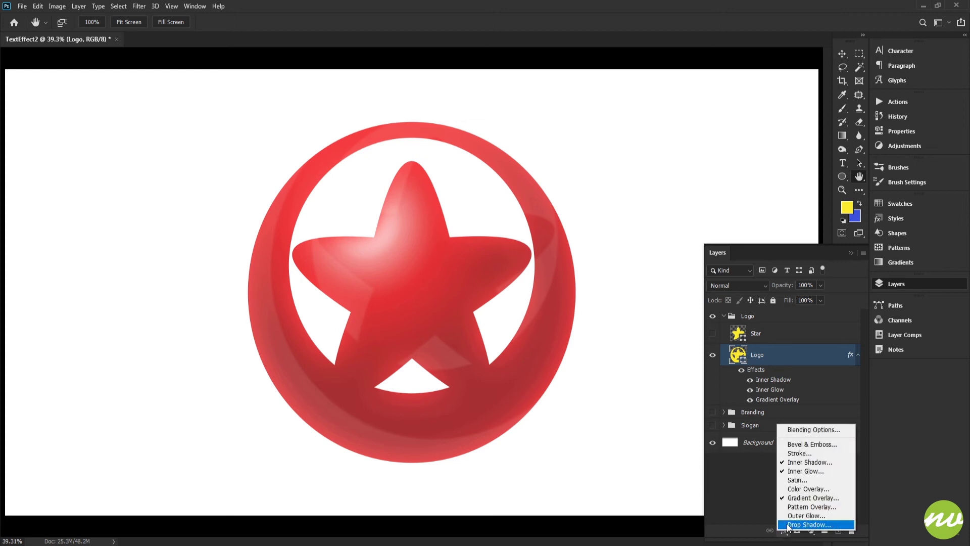
{"action": "left_click", "coordinate": [797, 500]}
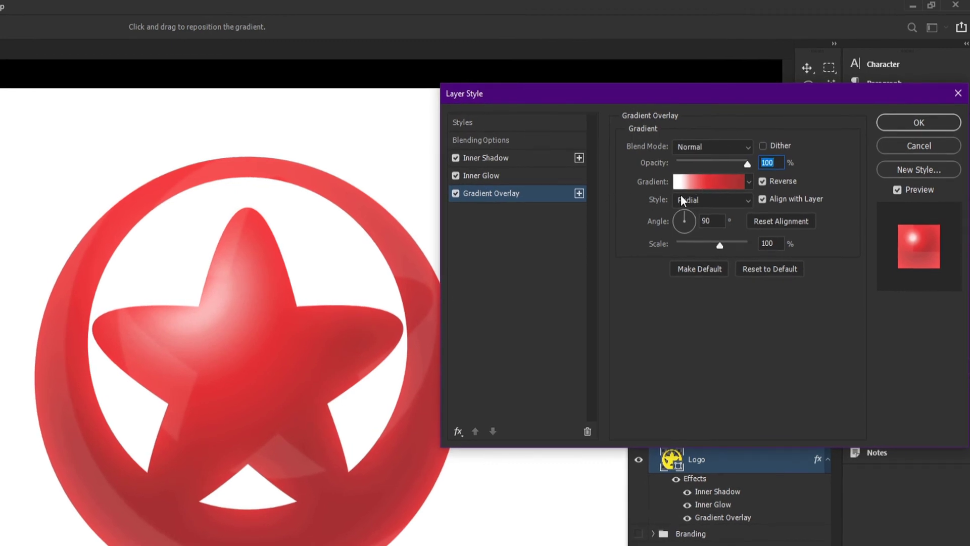
Inspect the Gradient Overlay's style and reverse settings and the color of the dark red stop in its gradient.
{"action": "left_click", "coordinate": [689, 199]}
{"action": "left_click", "coordinate": [693, 199]}
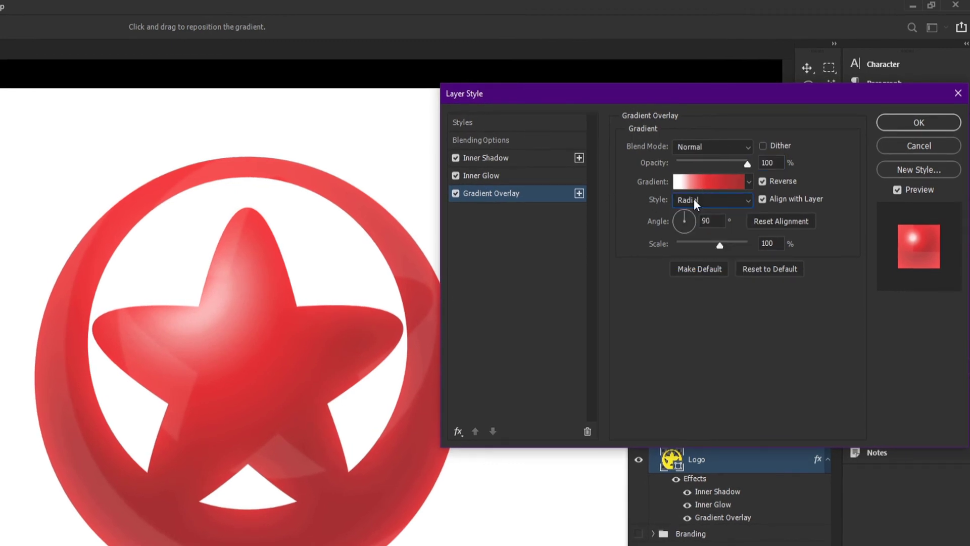
{"action": "left_click", "coordinate": [771, 181]}
{"action": "left_click", "coordinate": [771, 181]}
{"action": "left_click", "coordinate": [709, 181]}
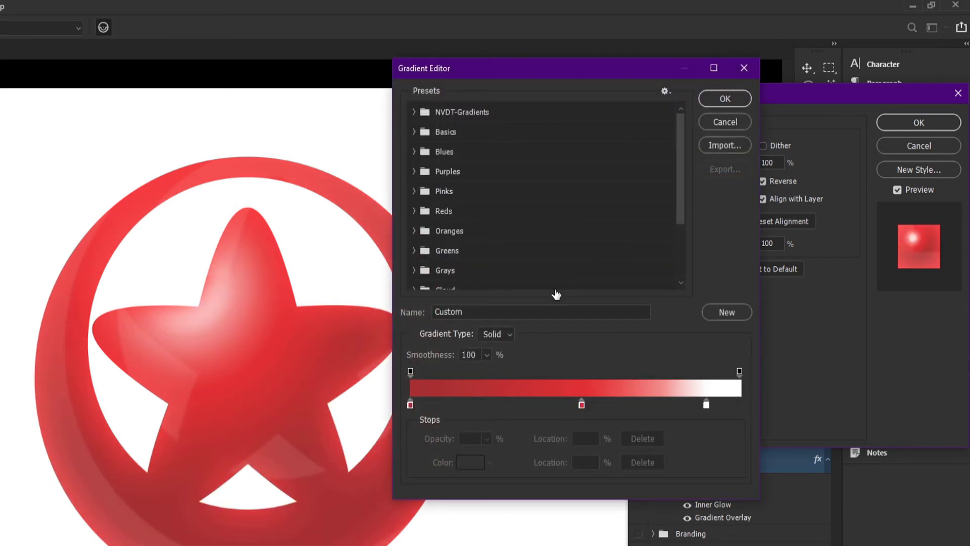
{"action": "left_click_drag", "start_coordinate": [518, 75], "coordinate": [605, 69]}
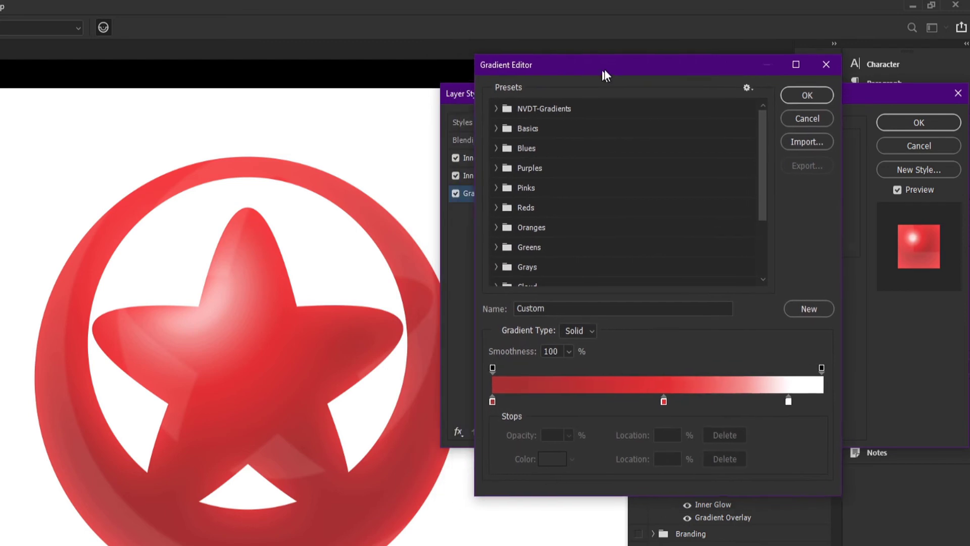
{"action": "left_click", "coordinate": [497, 401]}
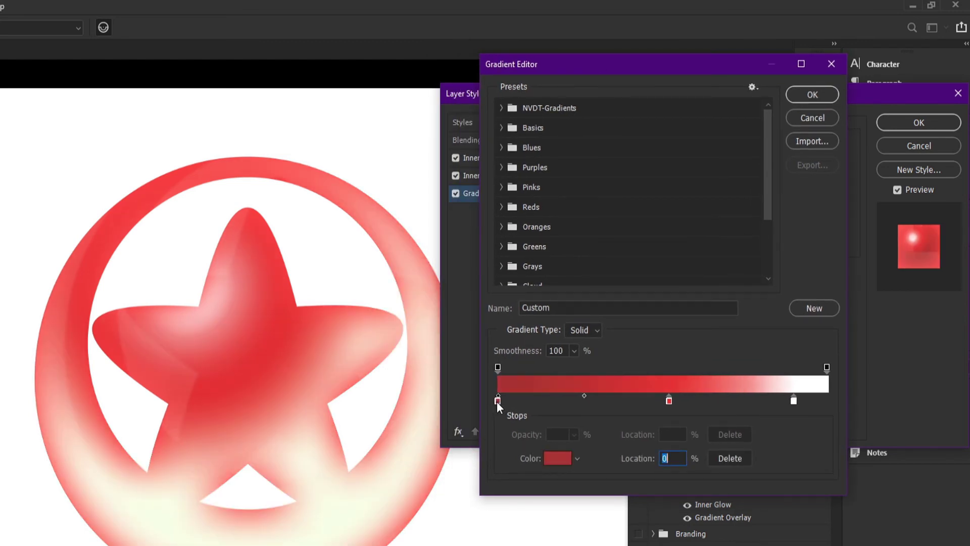
{"action": "left_click", "coordinate": [554, 457]}
{"action": "left_click", "coordinate": [684, 317]}
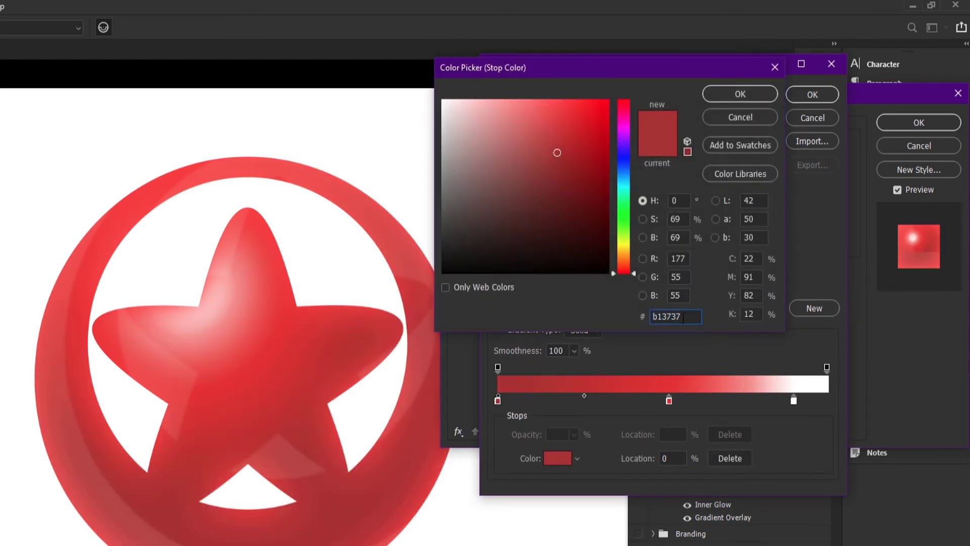
{"action": "left_click", "coordinate": [726, 119]}
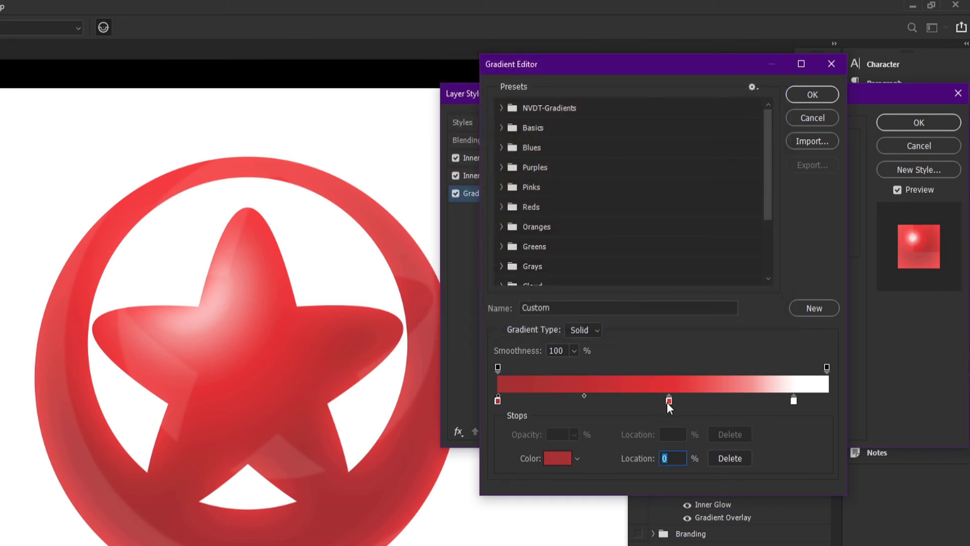
Try the middle gradient stop at 50%, inspect the red and white stops' colors, and discard the gradient changes.
{"action": "left_click", "coordinate": [668, 400]}
{"action": "key", "text": "Down"}
{"action": "key", "text": "Down"}
{"action": "left_click", "coordinate": [566, 459]}
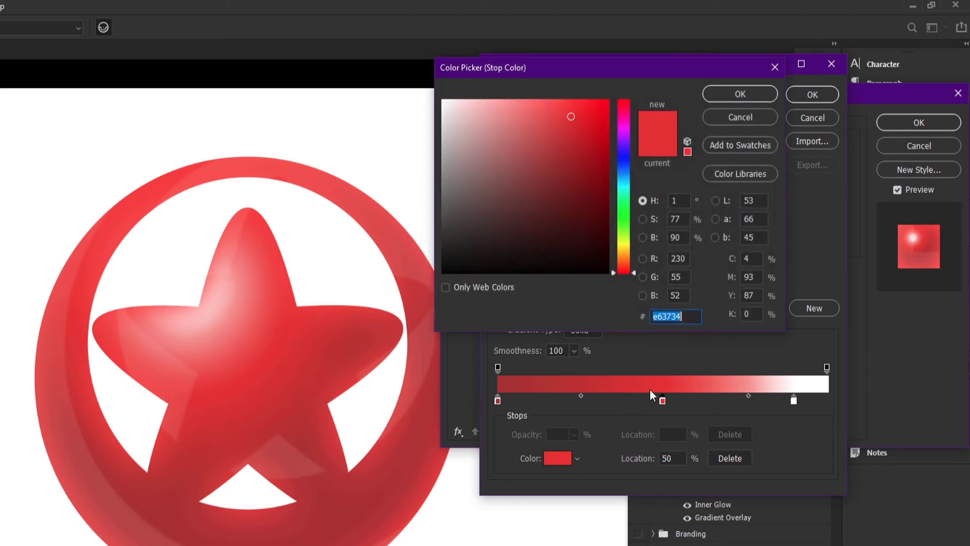
{"action": "left_click", "coordinate": [682, 318]}
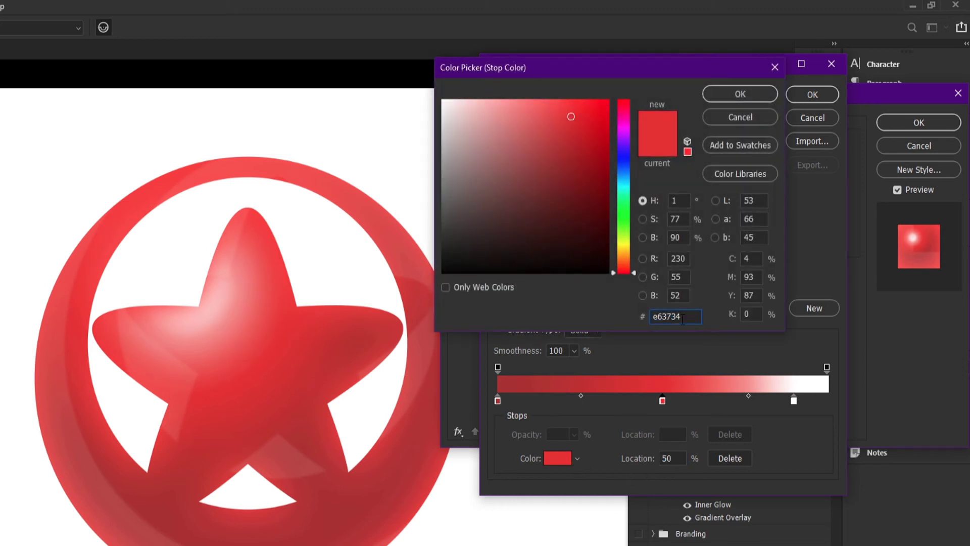
{"action": "left_click", "coordinate": [739, 94]}
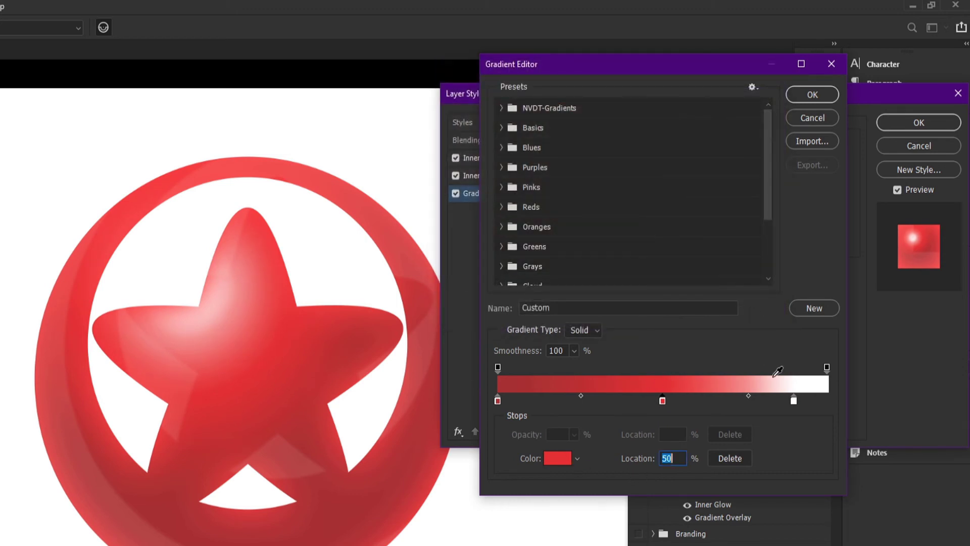
{"action": "left_click", "coordinate": [794, 401]}
{"action": "left_click", "coordinate": [573, 457]}
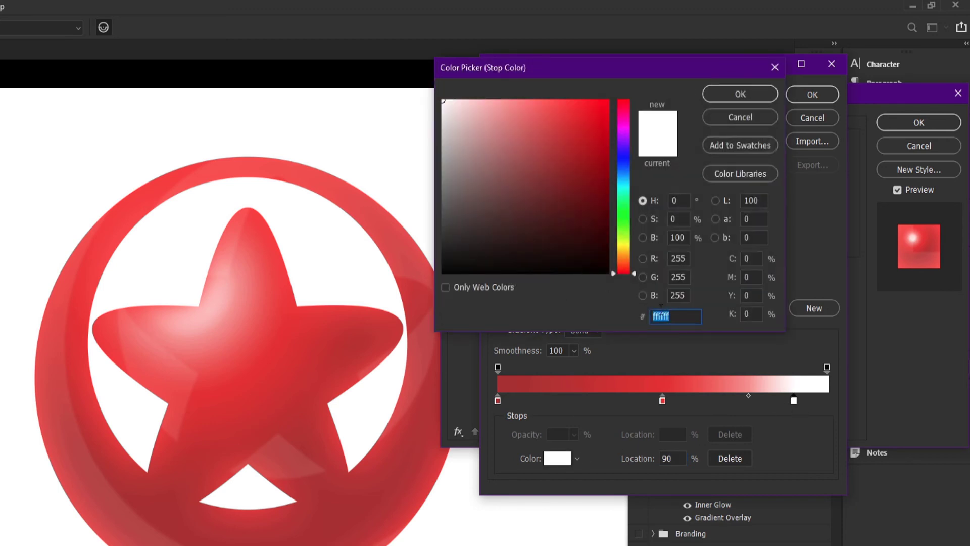
{"action": "left_click", "coordinate": [732, 118]}
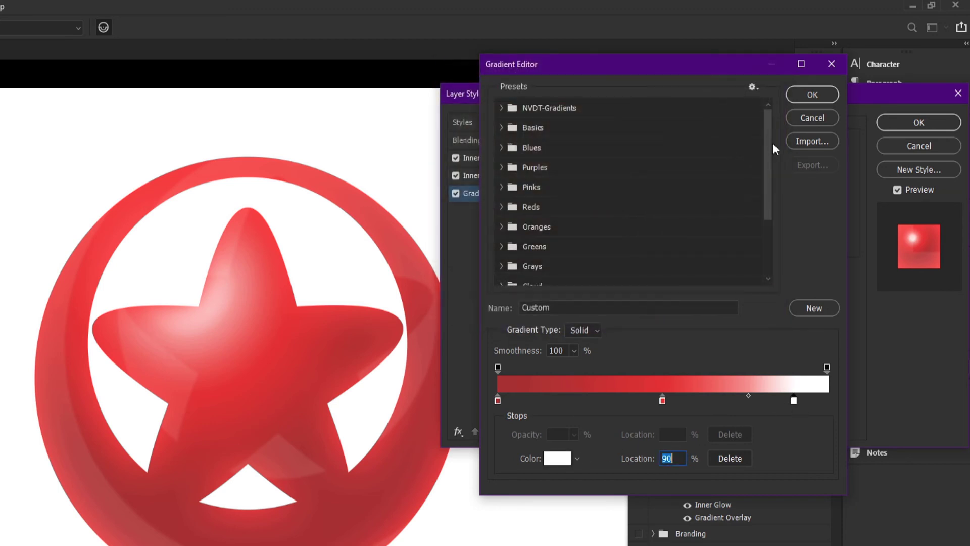
{"action": "left_click", "coordinate": [796, 119]}
Move the middle red stop of the Gradient Overlay's gradient to 50% and accept the gradient.
{"action": "left_click", "coordinate": [701, 181]}
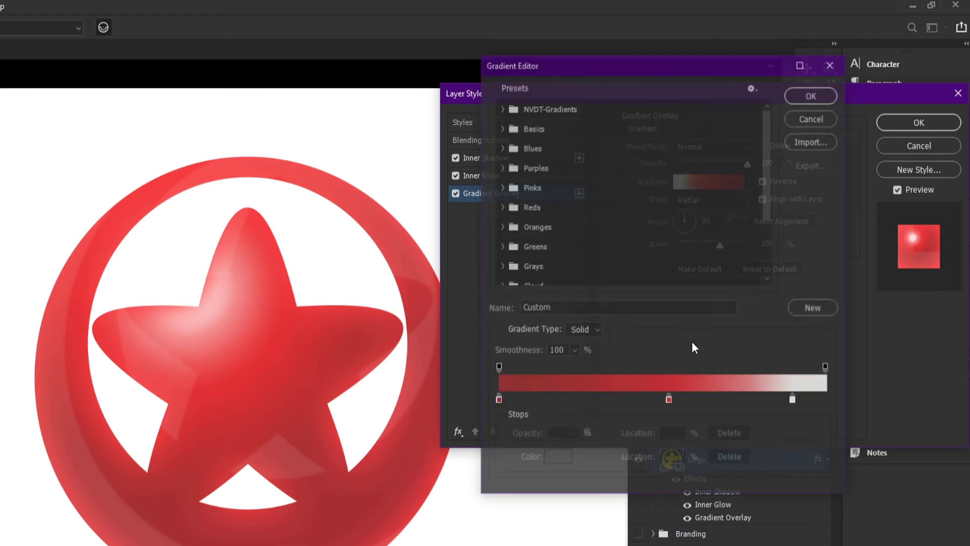
{"action": "left_click", "coordinate": [669, 401]}
{"action": "left_click_drag", "start_coordinate": [667, 403], "coordinate": [662, 401]}
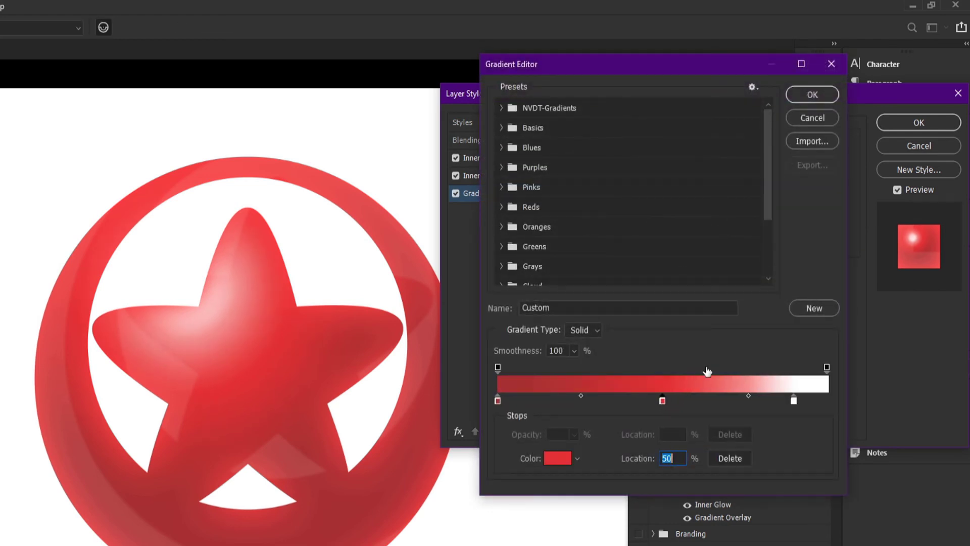
{"action": "left_click", "coordinate": [804, 95]}
Inspect the color used by the Logo layer's Inner Glow without changing it.
{"action": "left_click", "coordinate": [483, 177]}
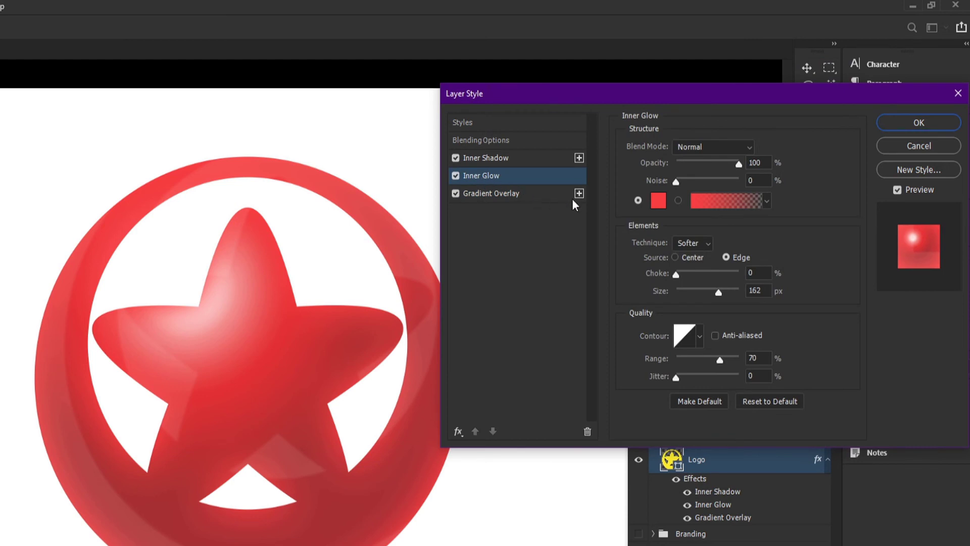
{"action": "left_click", "coordinate": [657, 201]}
{"action": "left_click", "coordinate": [680, 317]}
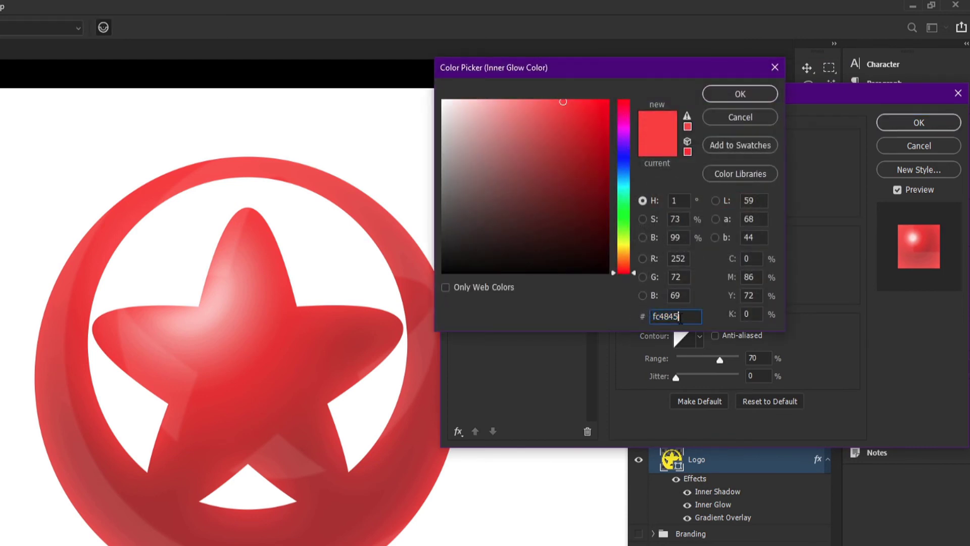
{"action": "left_click", "coordinate": [720, 116]}
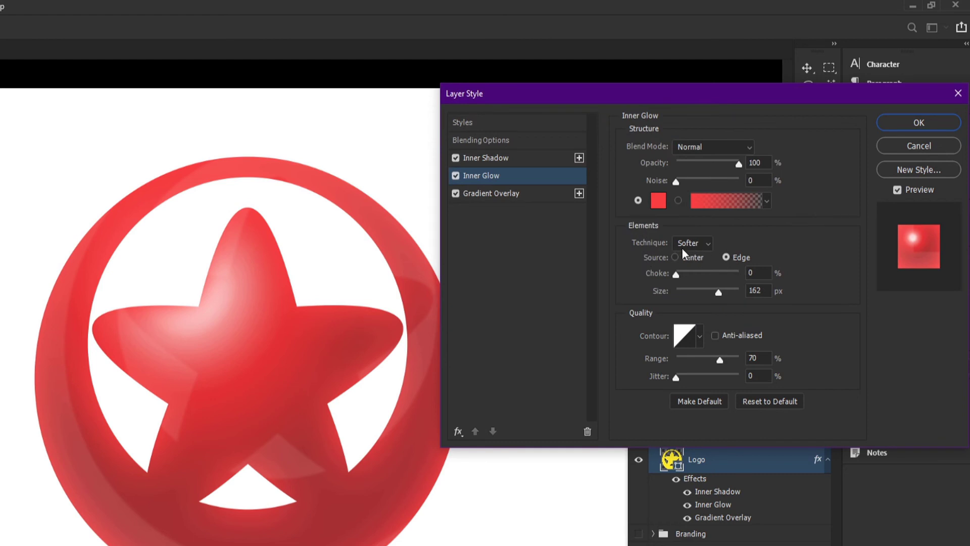
Try different Inner Glow sizes, including 160 px, and set the size back to 162 px.
{"action": "left_click", "coordinate": [769, 293]}
{"action": "key", "text": "Down"}
{"action": "key", "text": "Down"}
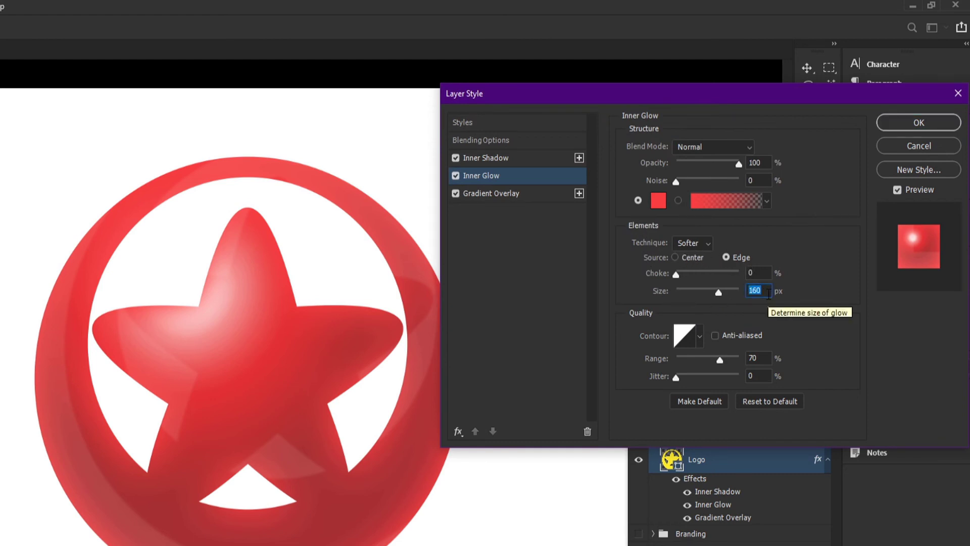
{"action": "mouse_move", "coordinate": [716, 293]}
{"action": "left_mouse_down"}
{"action": "mouse_move", "coordinate": [689, 293]}
{"action": "mouse_move", "coordinate": [732, 295]}
{"action": "left_mouse_up"}
{"action": "type", "text": "162"}
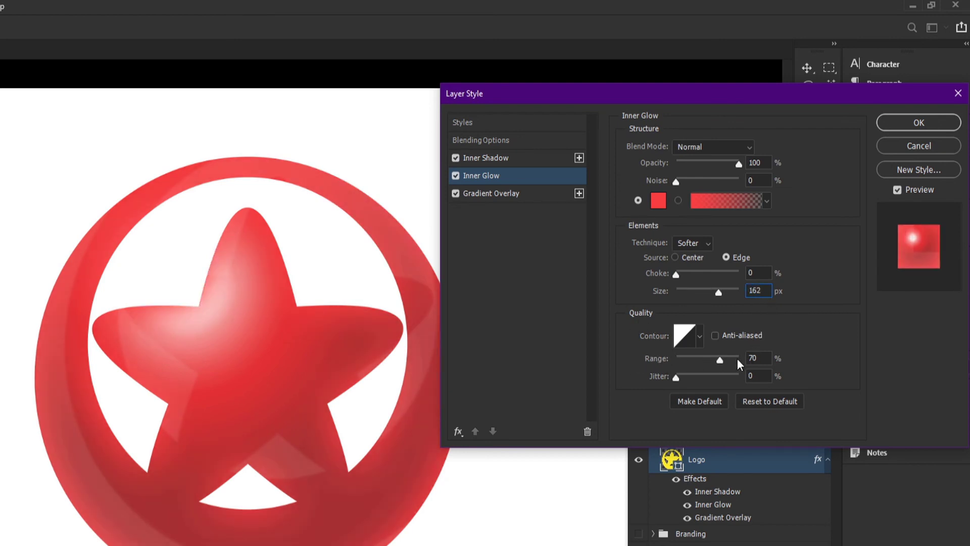
Try pale pink f5dcdc as the Inner Shadow color, cancel it, and review the distance and opacity settings.
{"action": "left_click", "coordinate": [510, 159]}
{"action": "left_click", "coordinate": [768, 149]}
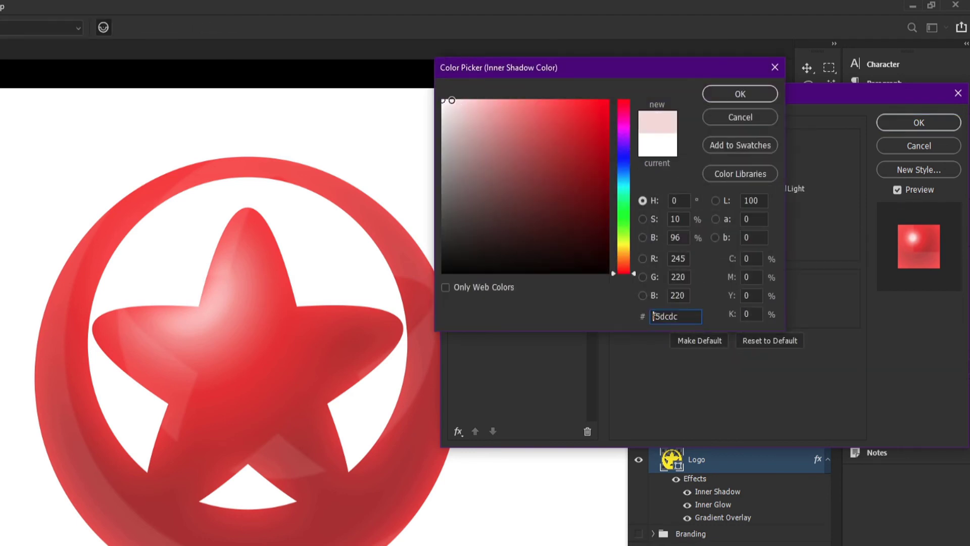
{"action": "left_click", "coordinate": [729, 123]}
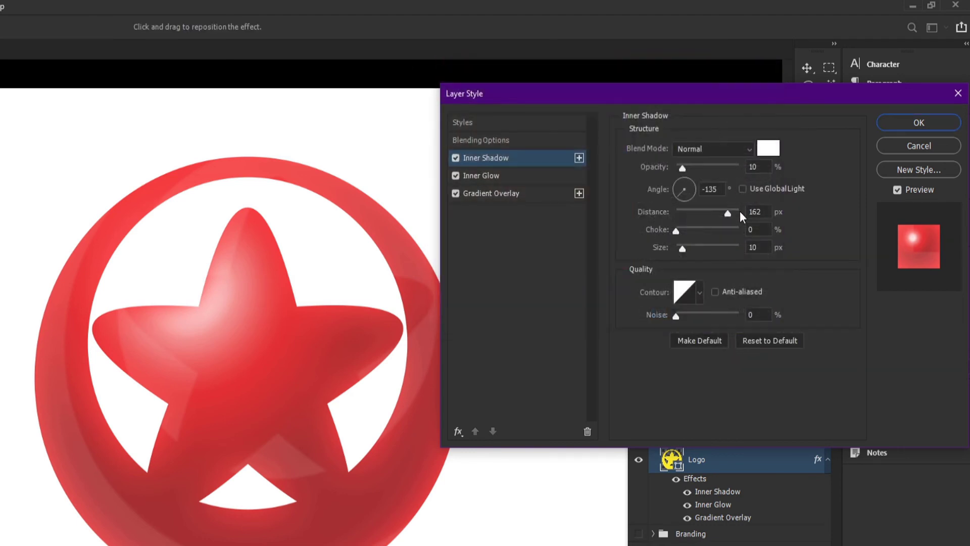
{"action": "left_click", "coordinate": [765, 218]}
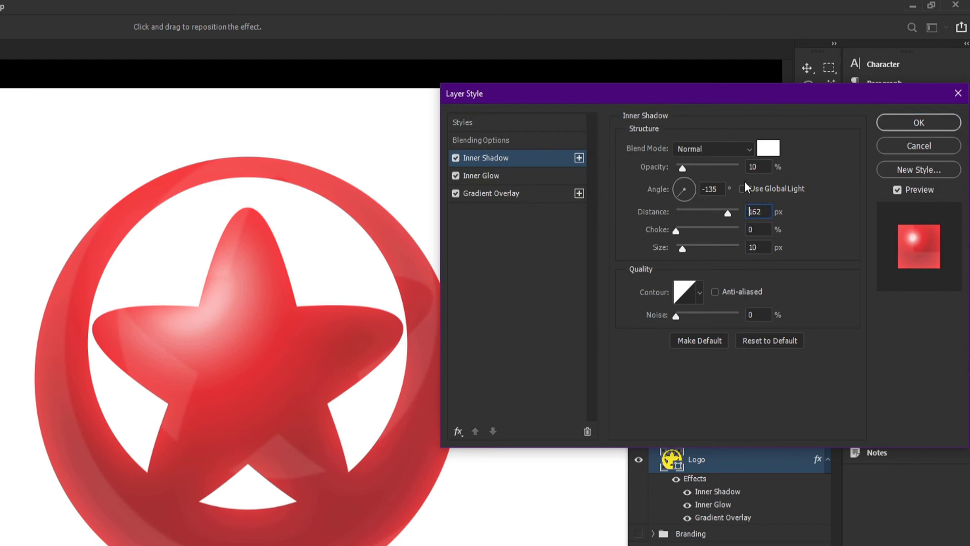
{"action": "mouse_move", "coordinate": [681, 166]}
{"action": "left_mouse_down"}
{"action": "mouse_move", "coordinate": [740, 157]}
{"action": "mouse_move", "coordinate": [683, 163]}
{"action": "left_mouse_up"}
Save the Logo layer's effects as a new style with layer blending options included, and close the layer style settings.
{"action": "left_click", "coordinate": [899, 168]}
{"action": "left_click", "coordinate": [519, 223]}
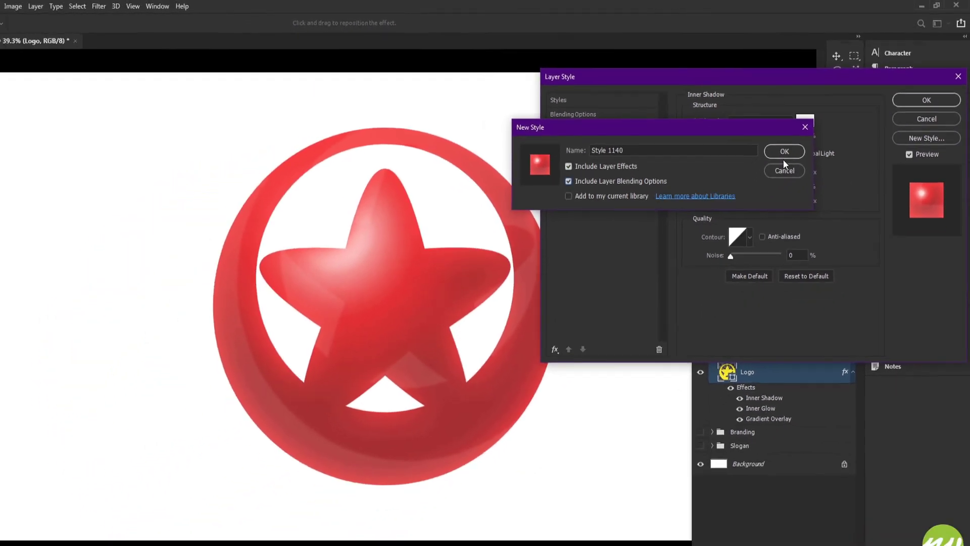
{"action": "left_click", "coordinate": [788, 153]}
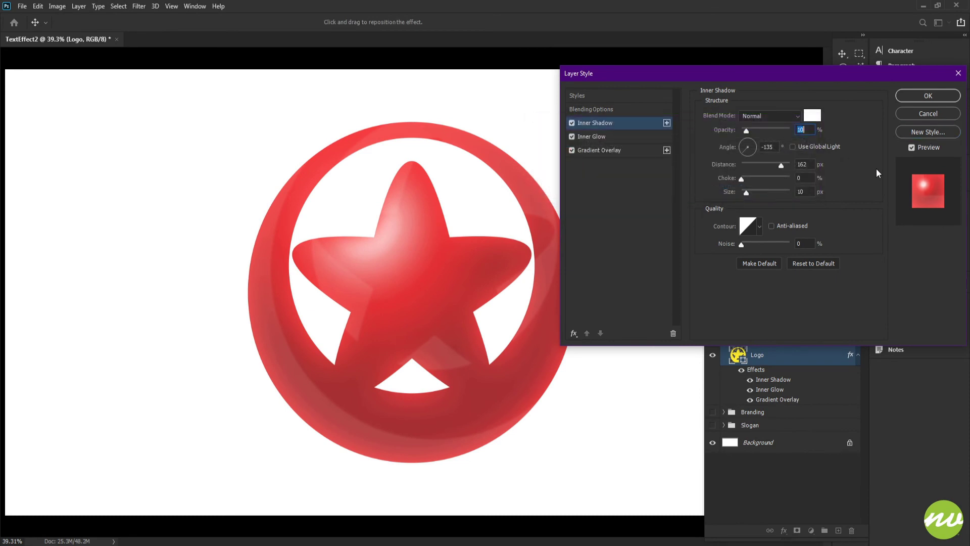
{"action": "left_click", "coordinate": [910, 113]}
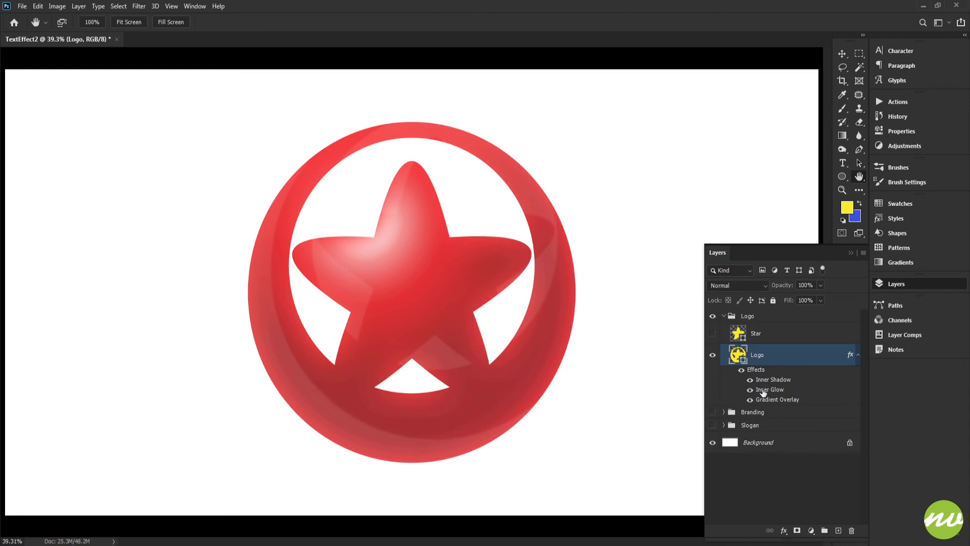
Reopen the Logo layer's Gradient Overlay, check its gradient stops, and cancel without changes.
{"action": "left_click", "coordinate": [783, 530]}
{"action": "left_click", "coordinate": [793, 496]}
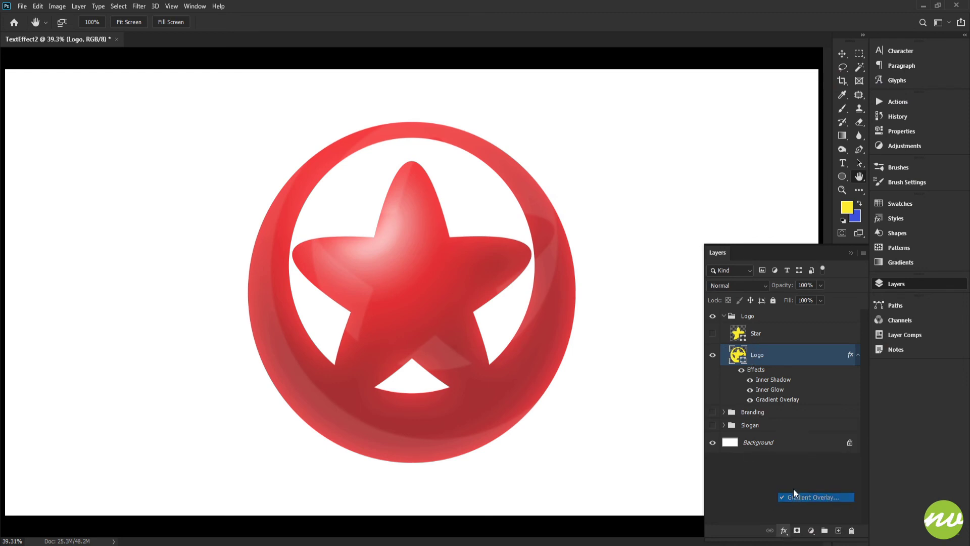
{"action": "left_click", "coordinate": [766, 140]}
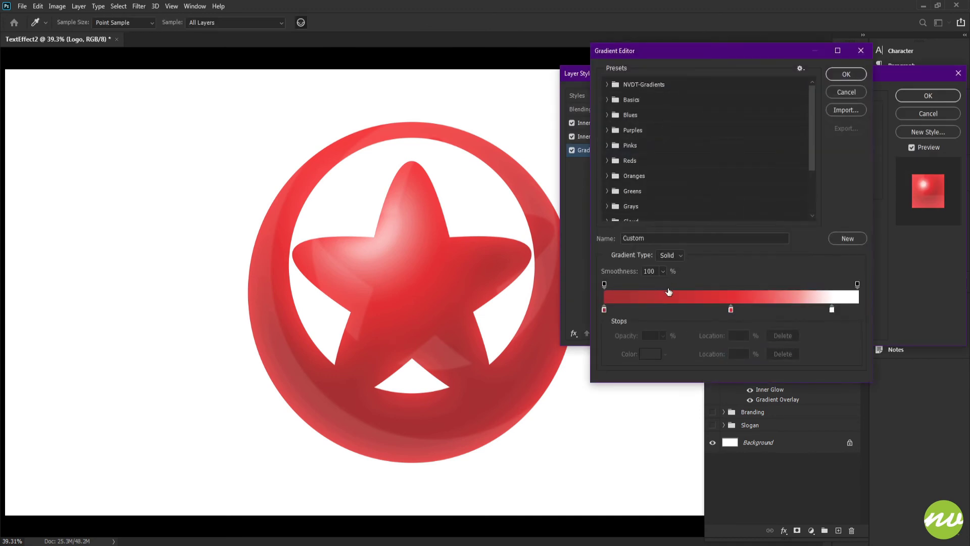
{"action": "left_click", "coordinate": [841, 95]}
{"action": "left_click", "coordinate": [908, 113]}
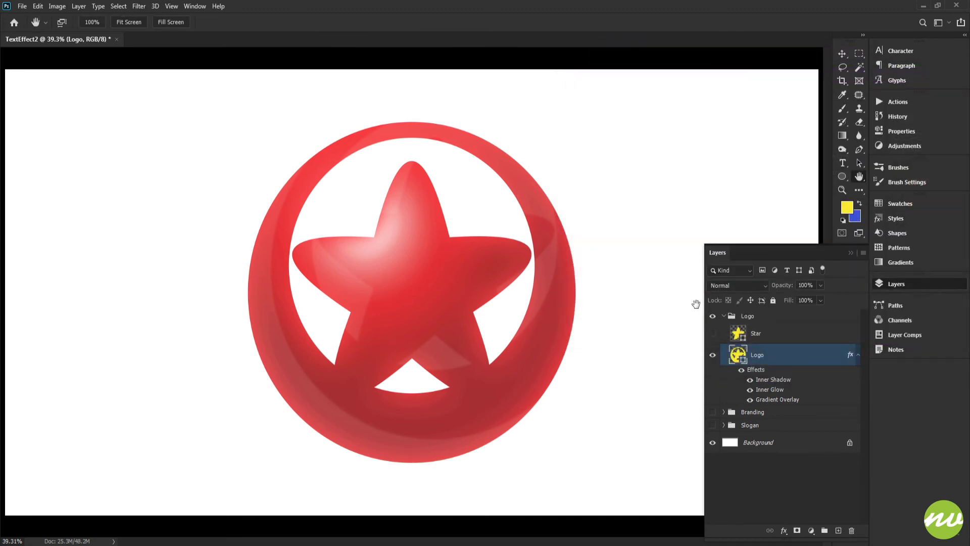
Collapse the Logo layer's effects and group, swap visibility from Logo to Branding, and expand the Mofified group.
{"action": "left_click", "coordinate": [858, 354]}
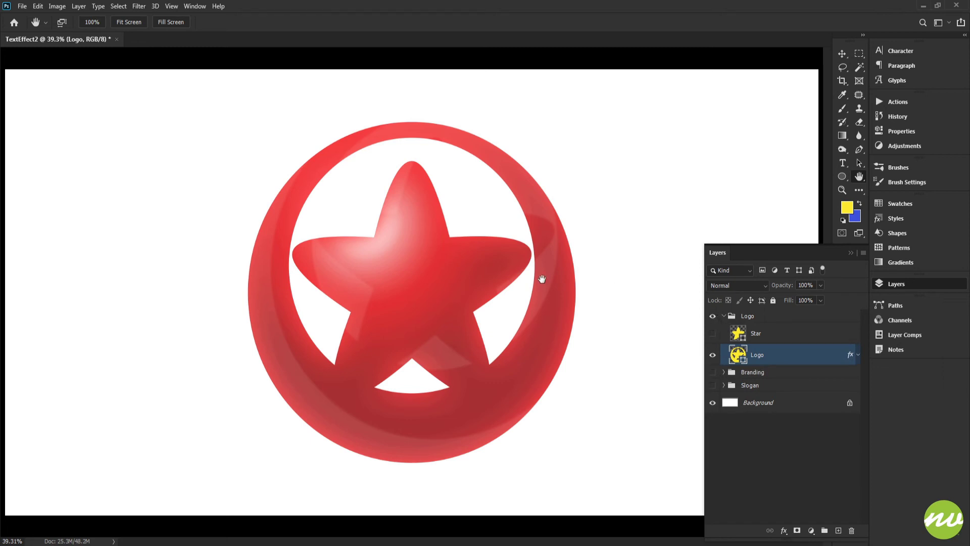
{"action": "left_click", "coordinate": [724, 316]}
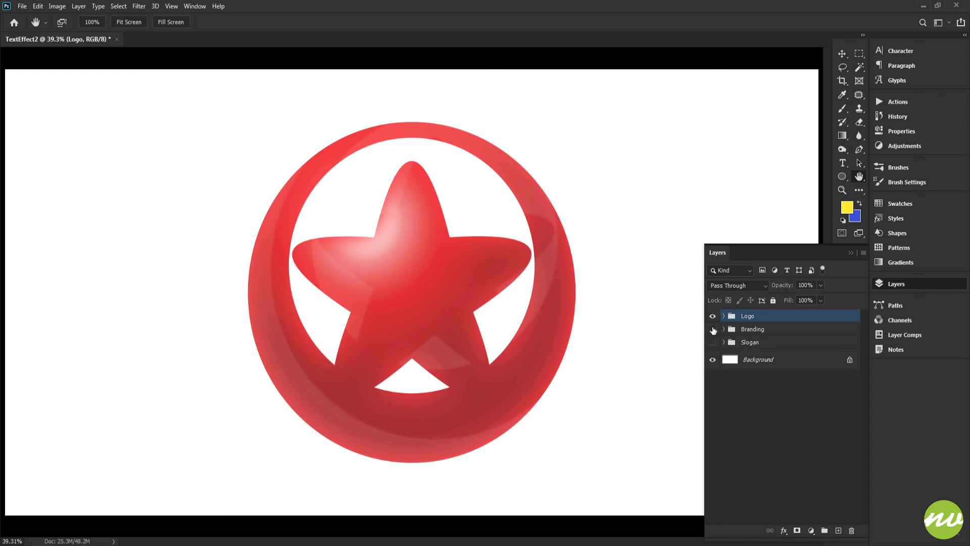
{"action": "left_click", "coordinate": [713, 329]}
{"action": "left_click", "coordinate": [712, 317]}
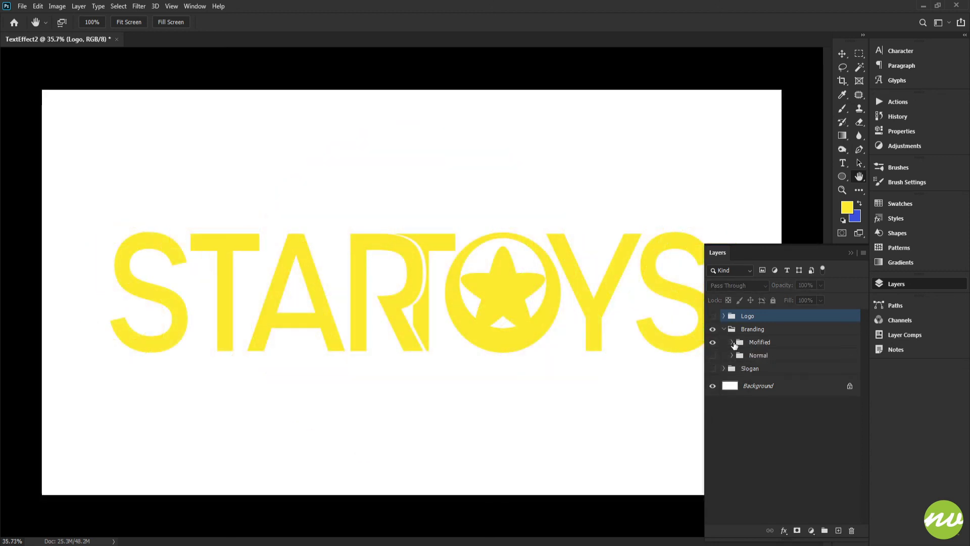
{"action": "left_click", "coordinate": [733, 342]}
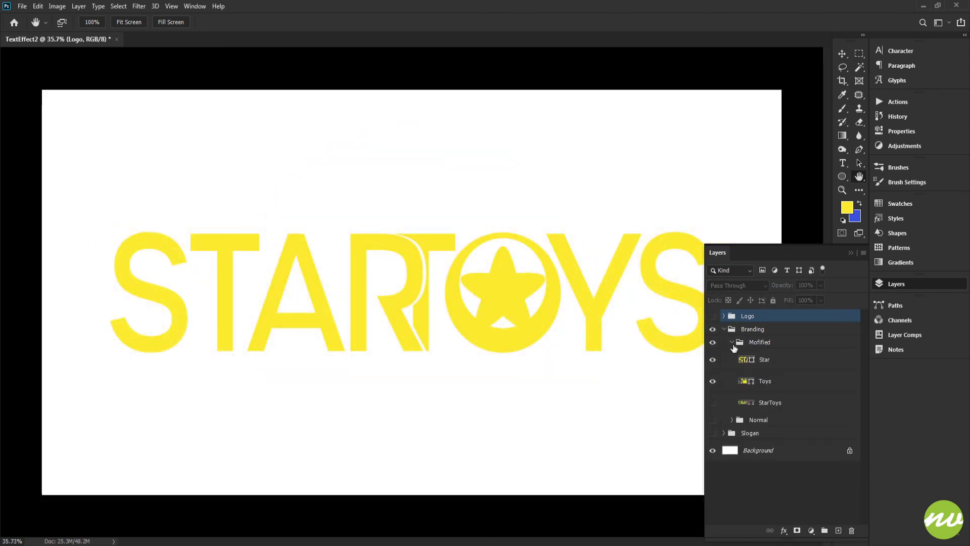
Duplicate the Toys layer, hide the original, and rename the copy "Toys With Logo".
{"action": "left_click", "coordinate": [712, 381]}
{"action": "left_click", "coordinate": [712, 381]}
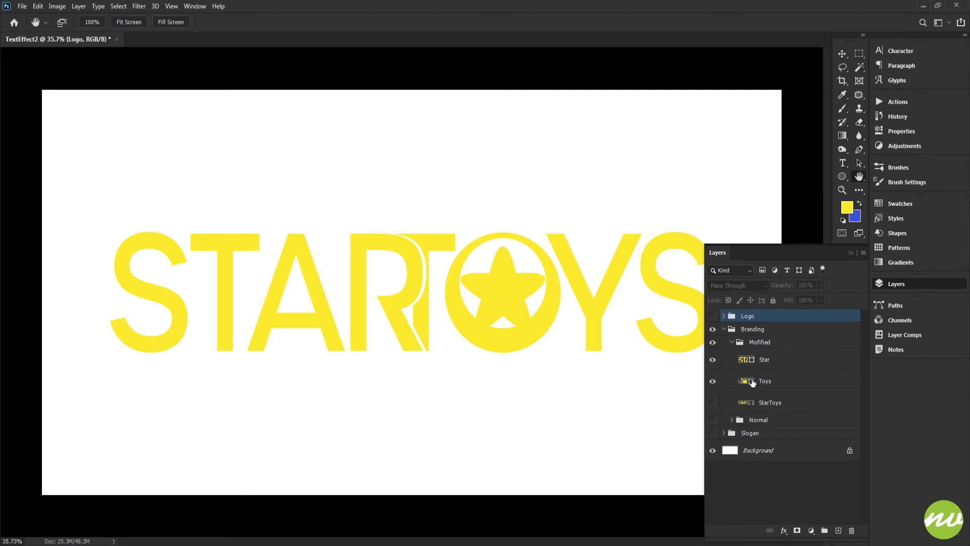
{"action": "left_click_drag", "start_coordinate": [752, 383], "coordinate": [837, 379]}
{"action": "left_click", "coordinate": [712, 402]}
{"action": "double_click", "coordinate": [771, 383]}
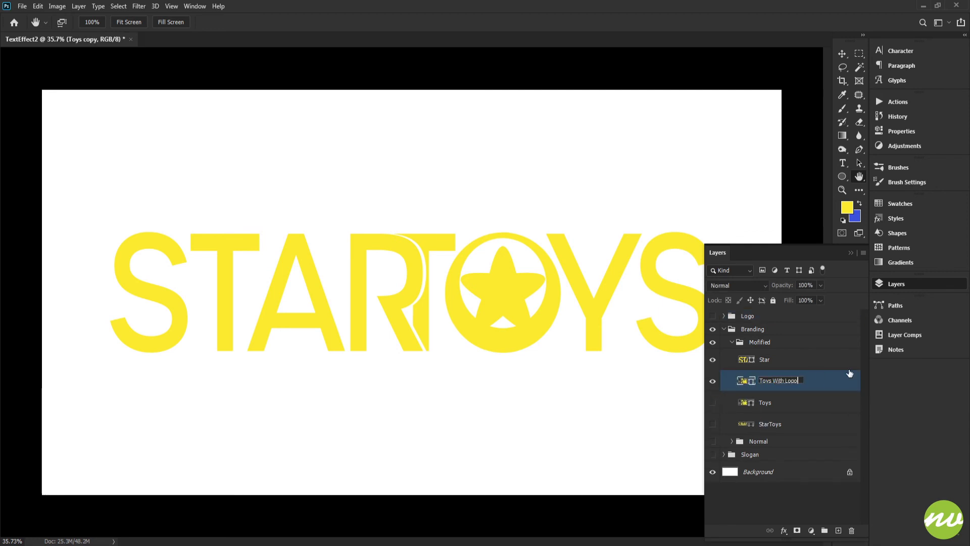
{"action": "key", "text": "Return"}
Hide the Toys With Logo layer, show the original Toys layer, and rename it "Toys Without Logo".
{"action": "left_click", "coordinate": [712, 381]}
{"action": "left_click", "coordinate": [712, 402]}
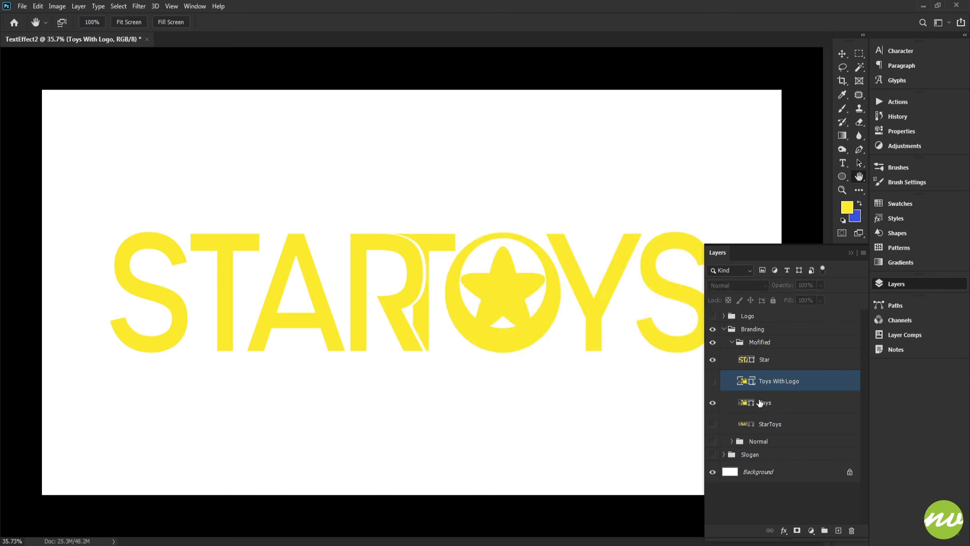
{"action": "double_click", "coordinate": [765, 402]}
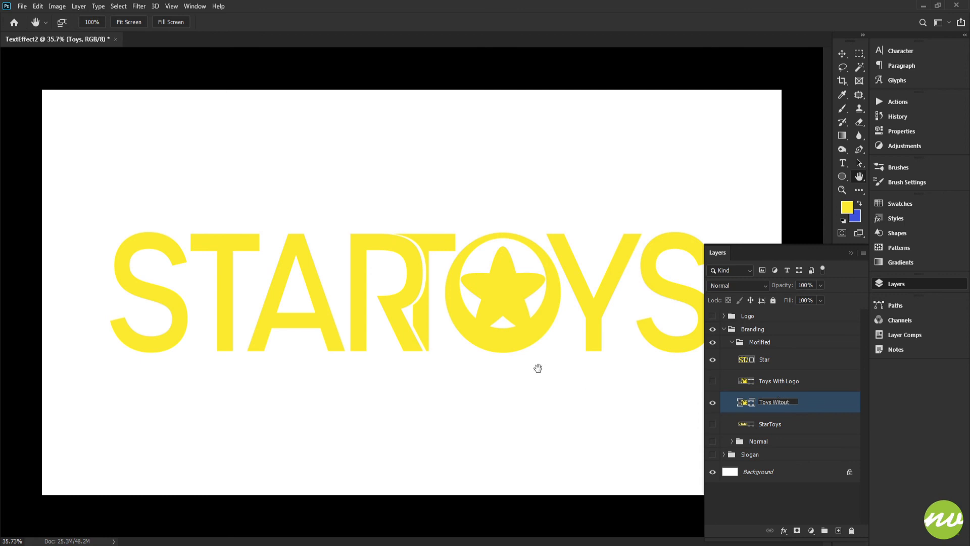
{"action": "type", "text": "Without Logo"}
{"action": "key", "text": "Return"}
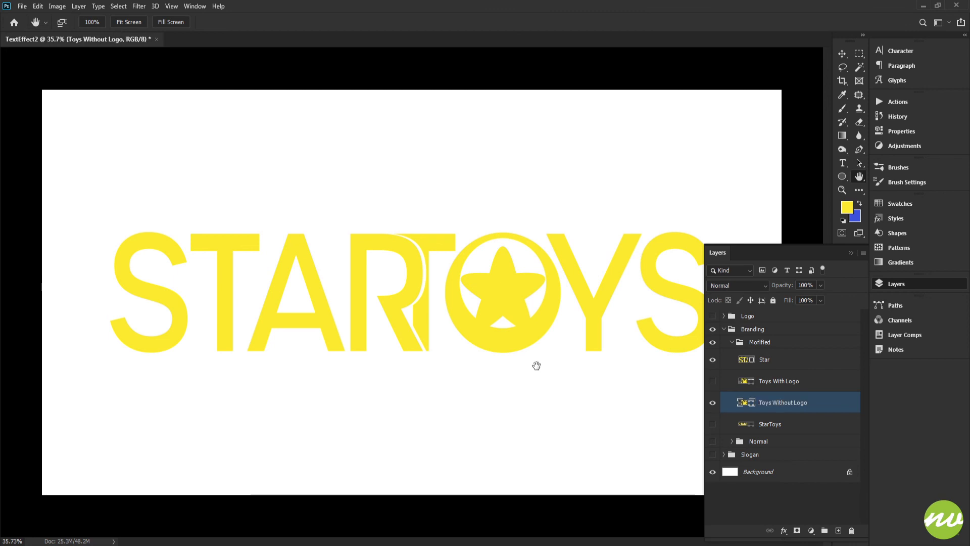
Copy the circle and star paths from Toys Without Logo onto a new layer and turn it into a solid fill coloured fcee09.
{"action": "key", "text": "u"}
{"action": "left_click", "coordinate": [712, 403]}
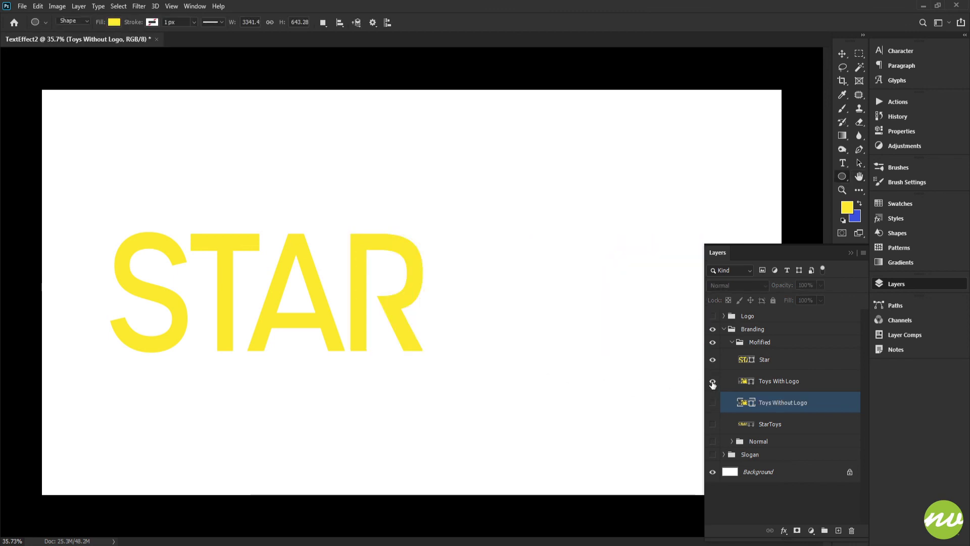
{"action": "left_click", "coordinate": [713, 402]}
{"action": "left_click", "coordinate": [713, 402]}
{"action": "left_click", "coordinate": [713, 403]}
{"action": "left_click_drag", "start_coordinate": [487, 375], "coordinate": [516, 211]}
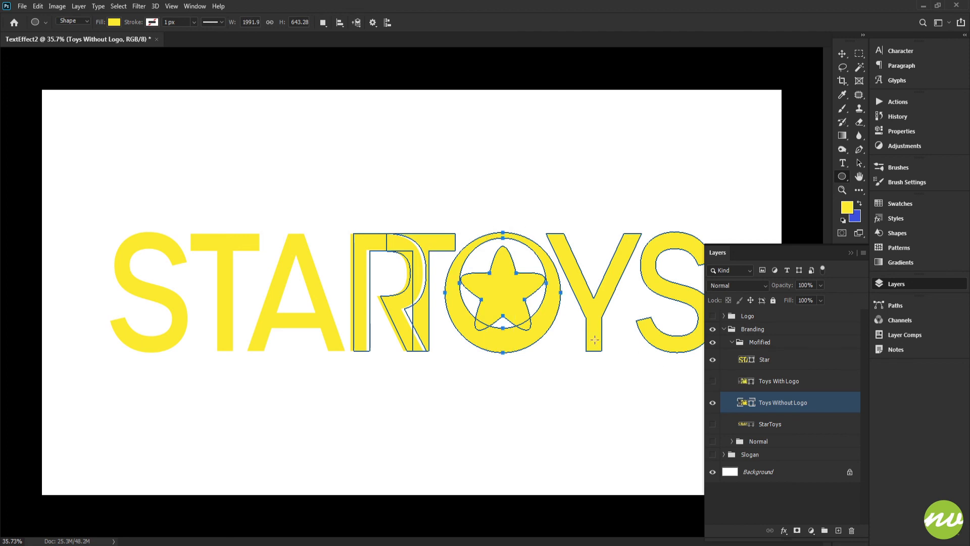
{"action": "left_click", "coordinate": [838, 530]}
{"action": "left_click", "coordinate": [811, 530]}
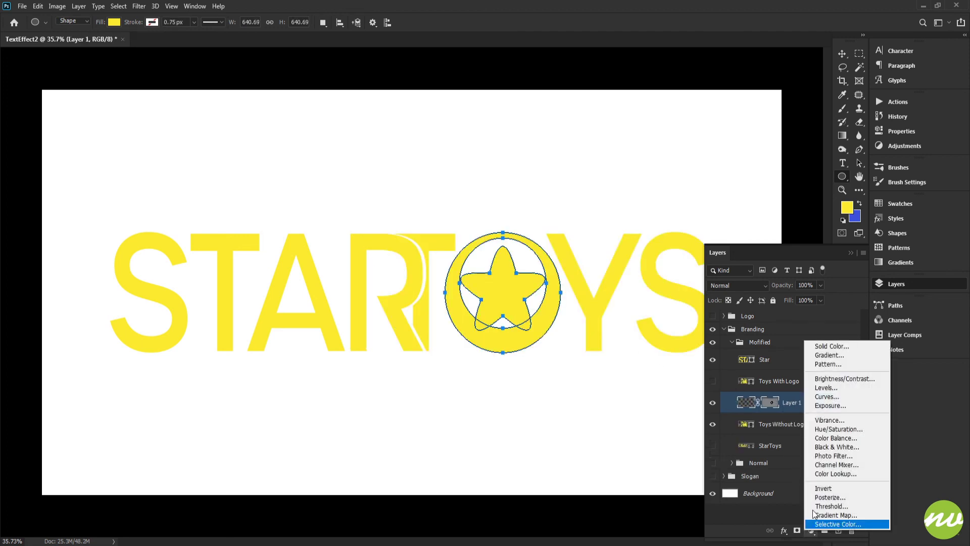
{"action": "left_click", "coordinate": [834, 345]}
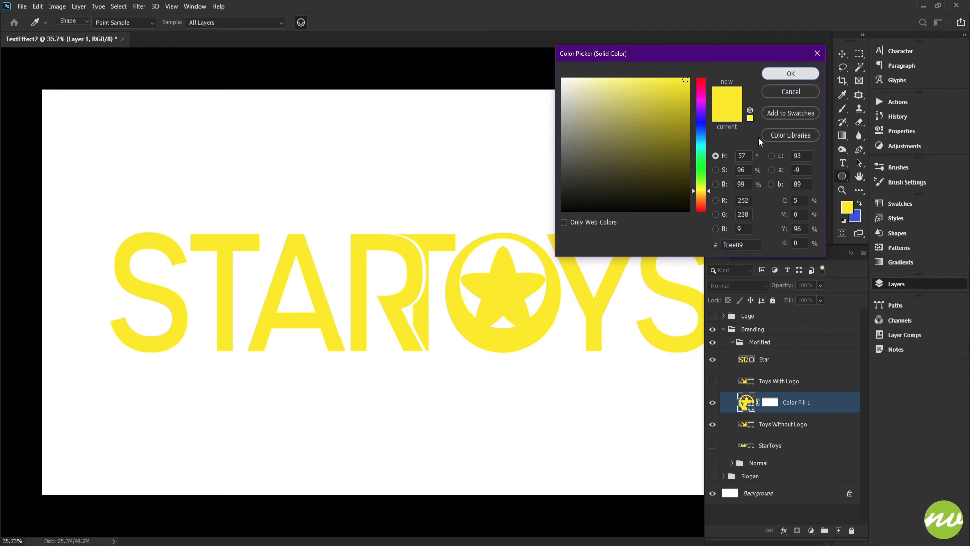
{"action": "left_click", "coordinate": [795, 71]}
Hide the new star fill layer and delete the circle and star paths from the Toys Without Logo layer.
{"action": "left_click", "coordinate": [712, 402]}
{"action": "left_click", "coordinate": [742, 425]}
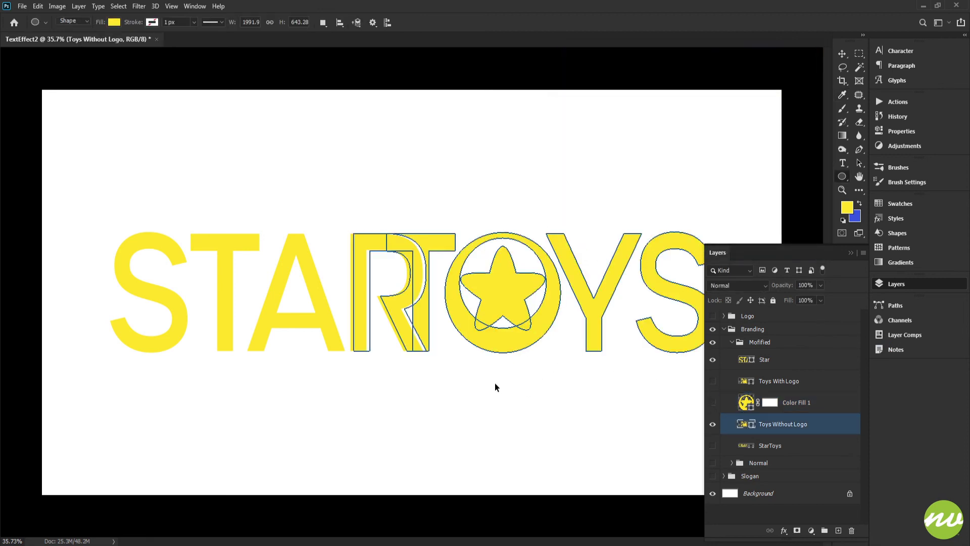
{"action": "key", "text": "Delete"}
{"action": "key", "text": "h"}
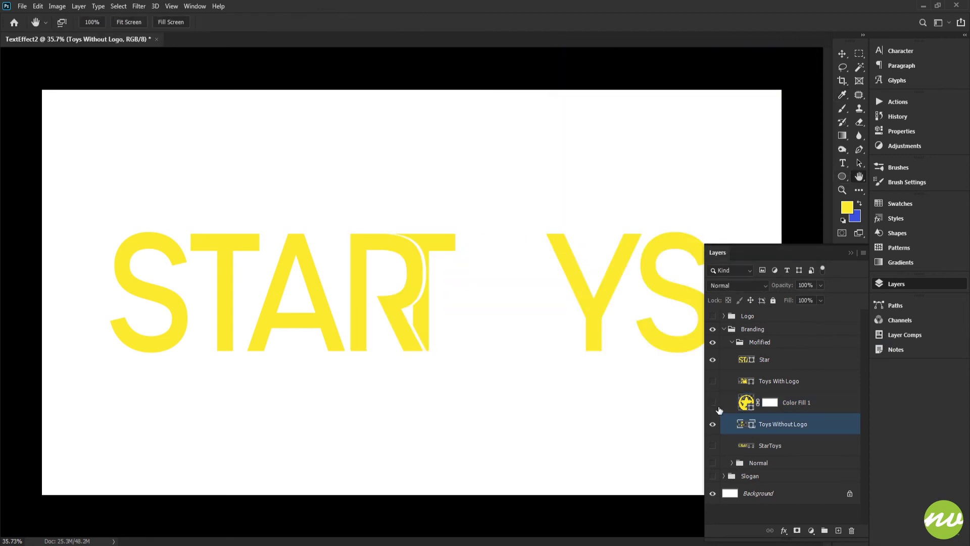
Show the star fill layer again and rename it "Logo".
{"action": "left_click", "coordinate": [712, 402]}
{"action": "double_click", "coordinate": [794, 403]}
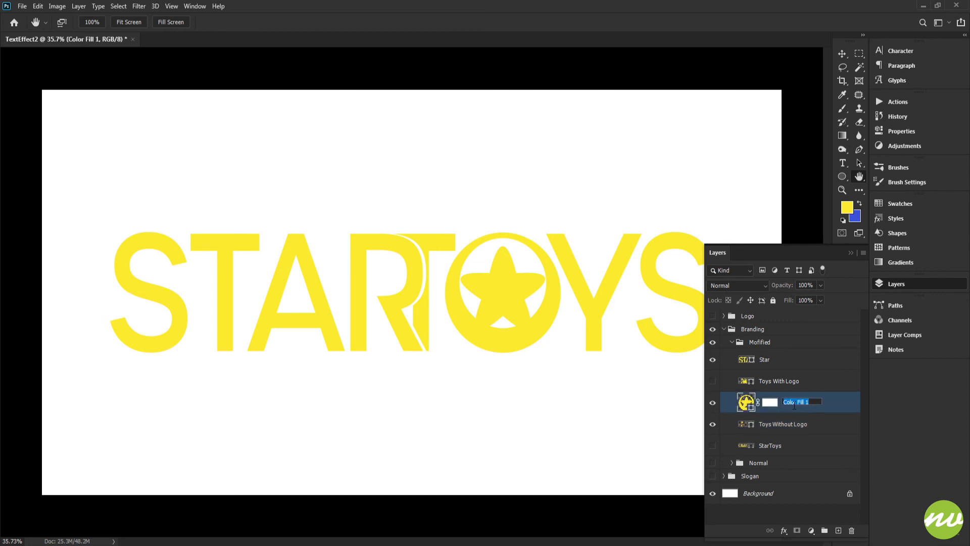
{"action": "type", "text": "Logo"}
{"action": "key", "text": "Return"}
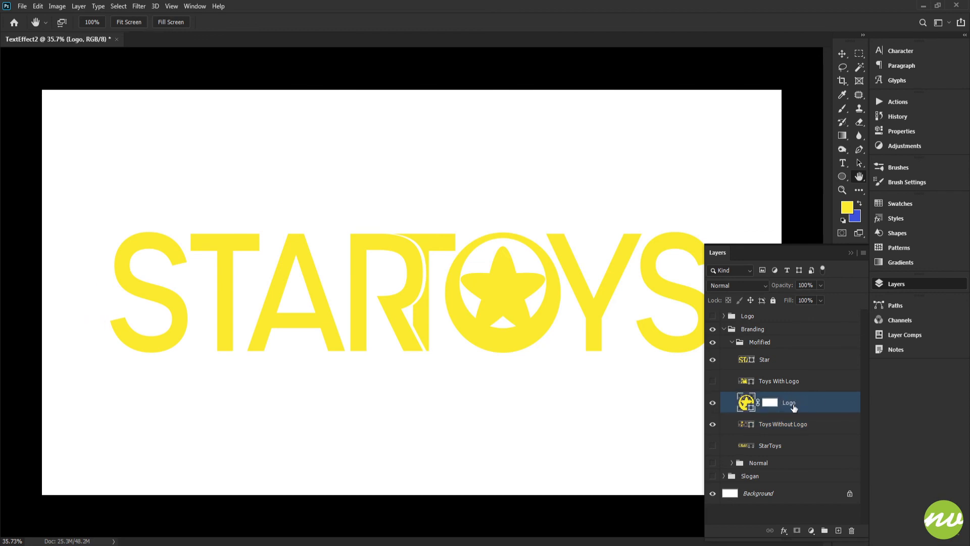
Recolour the star Logo fill layer to the blue background colour, 4258e3.
{"action": "double_click", "coordinate": [746, 403]}
{"action": "left_click", "coordinate": [854, 217]}
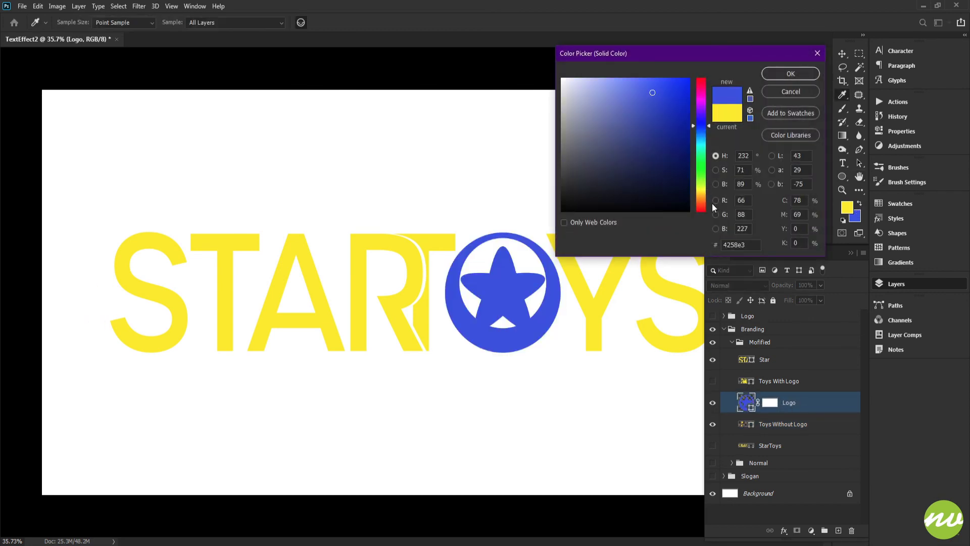
{"action": "left_click", "coordinate": [784, 74]}
{"action": "mouse_move", "coordinate": [533, 289]}
{"action": "left_mouse_down"}
{"action": "mouse_move", "coordinate": [465, 290]}
{"action": "mouse_move", "coordinate": [520, 293]}
{"action": "left_mouse_up"}
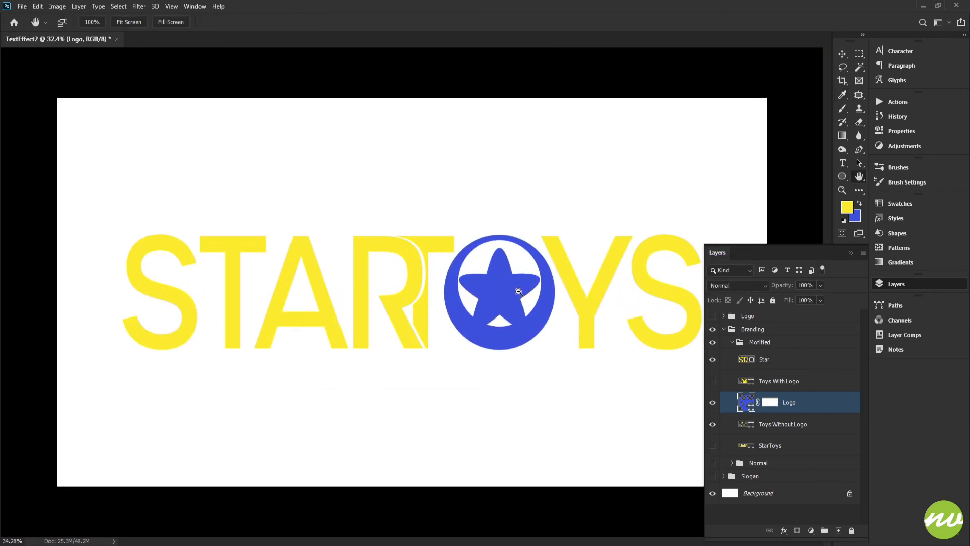
Try recolouring the Toys Without Logo layer to blue 4258e3, and undo the change.
{"action": "double_click", "coordinate": [741, 426]}
{"action": "left_click", "coordinate": [854, 216]}
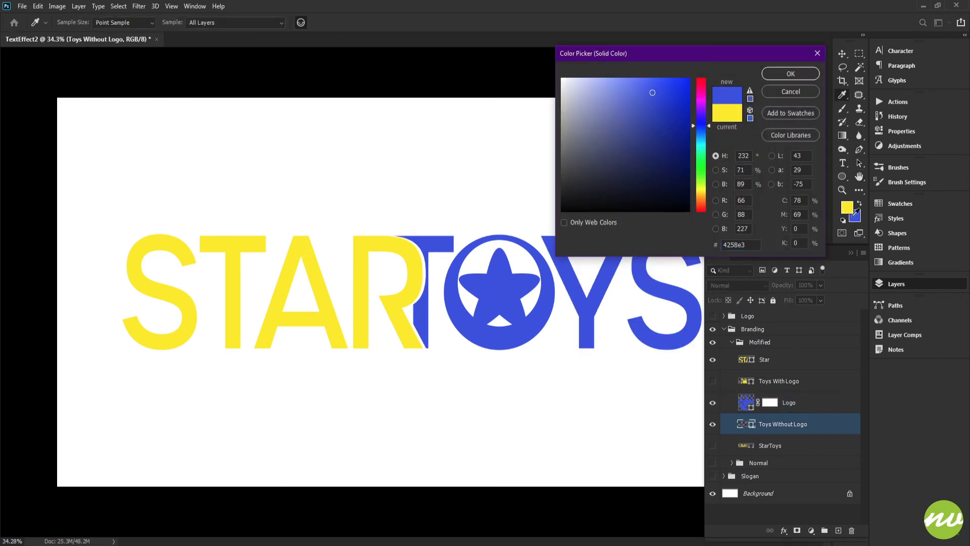
{"action": "key", "text": "Return"}
{"action": "mouse_move", "coordinate": [538, 227]}
{"action": "left_mouse_down"}
{"action": "mouse_move", "coordinate": [508, 236]}
{"action": "mouse_move", "coordinate": [532, 242]}
{"action": "left_mouse_up"}
{"action": "key", "text": "ctrl+z"}
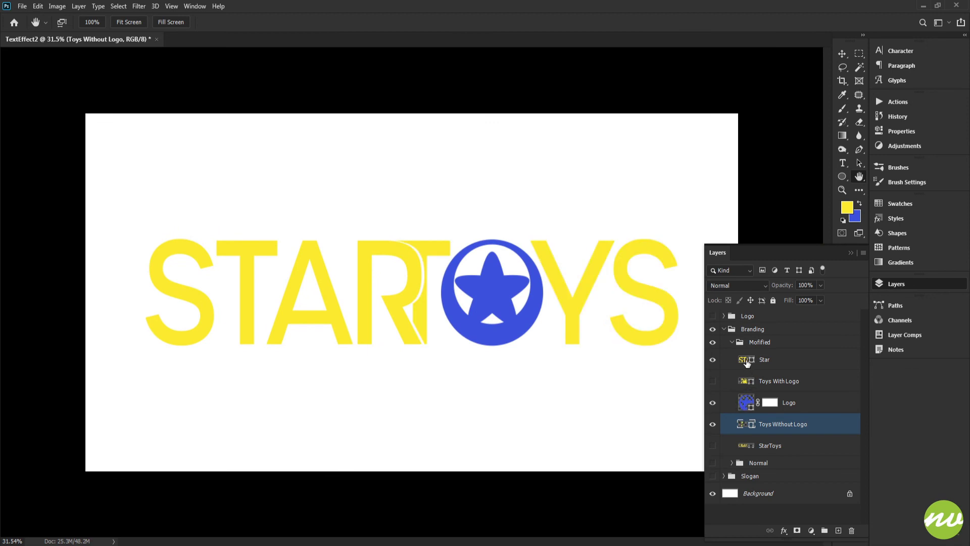
Try recolouring the Star layer's lettering to blue 4258e3.
{"action": "double_click", "coordinate": [746, 360]}
{"action": "left_click", "coordinate": [853, 216]}
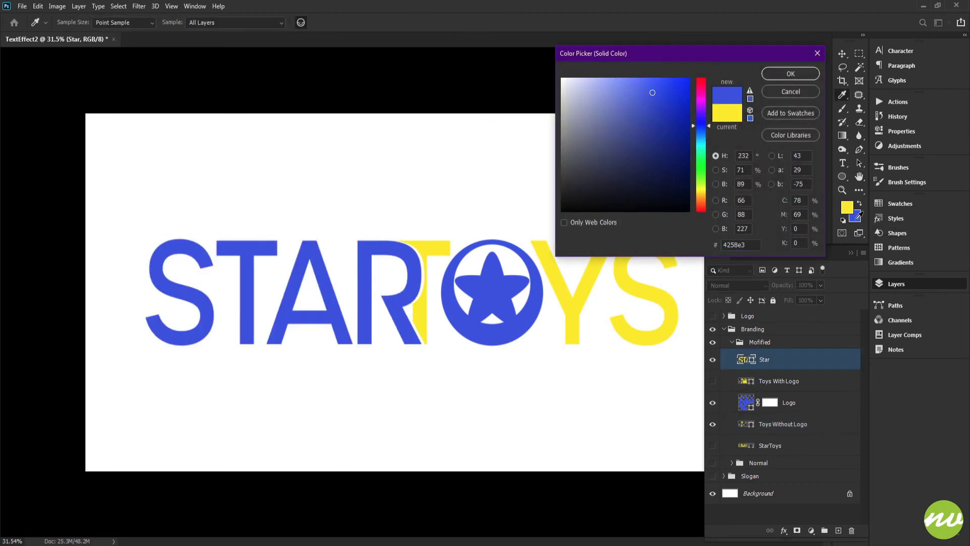
{"action": "left_click", "coordinate": [777, 79]}
{"action": "left_click_drag", "start_coordinate": [505, 249], "coordinate": [513, 286]}
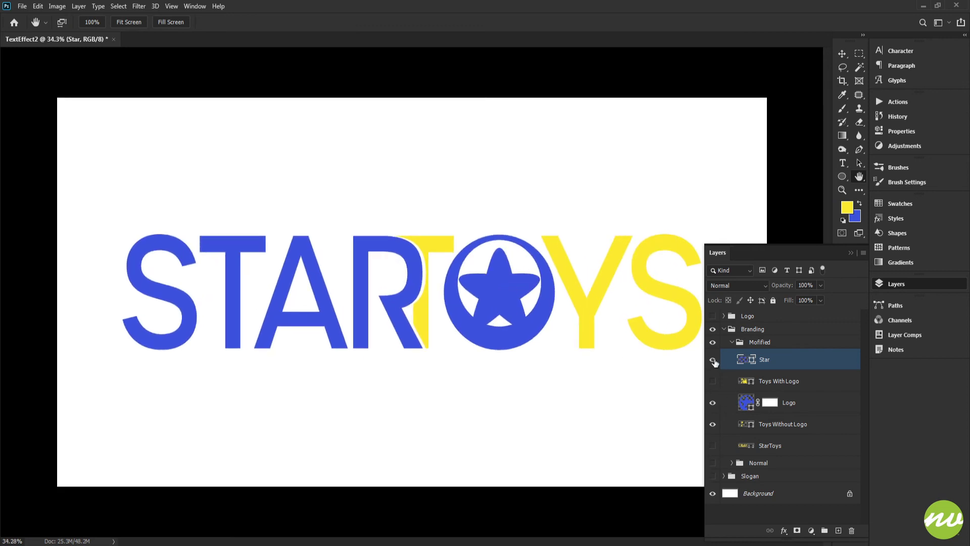
Hide the blue Logo layer, show Toys With Logo together with Star, and view the wordmark unobstructed.
{"action": "left_click", "coordinate": [713, 360]}
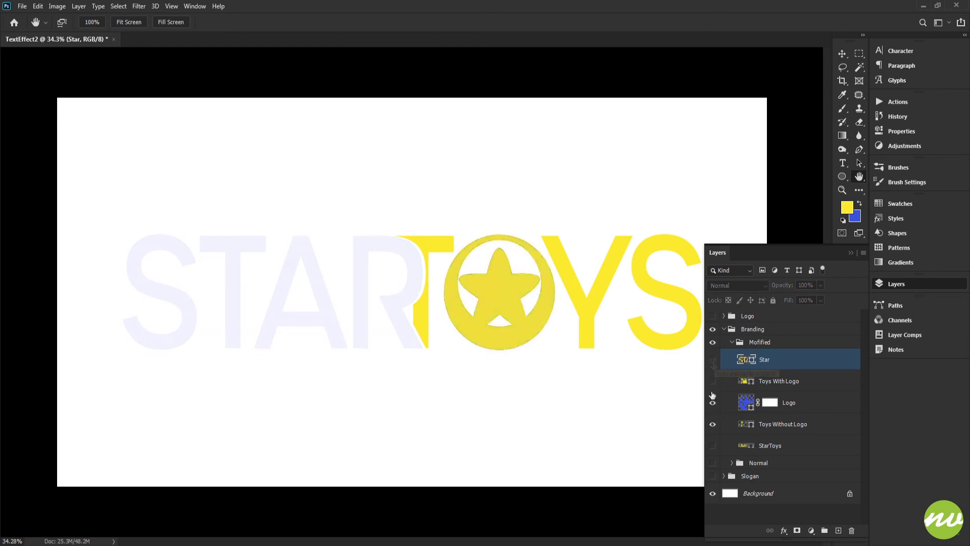
{"action": "left_click", "coordinate": [712, 402]}
{"action": "left_click", "coordinate": [712, 385]}
{"action": "left_click", "coordinate": [713, 360]}
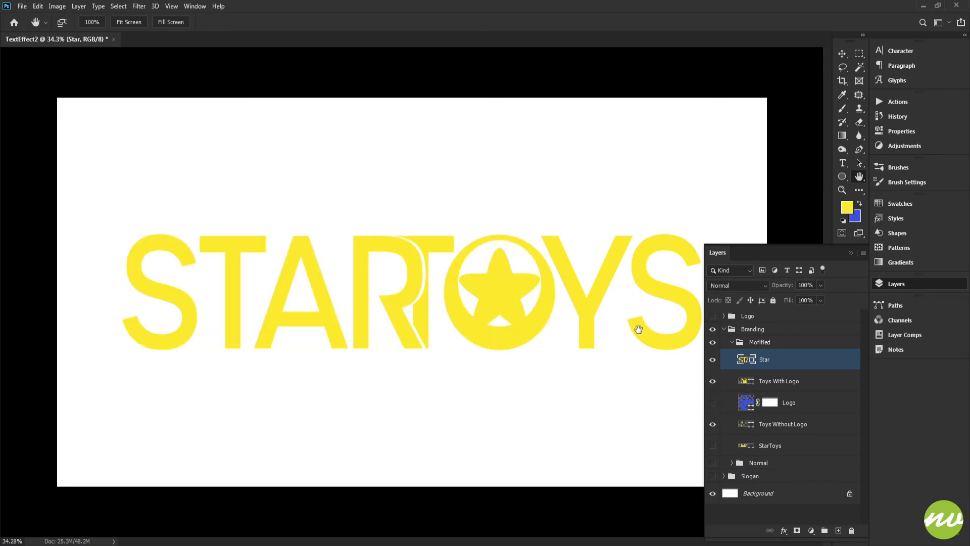
{"action": "left_click", "coordinate": [897, 284]}
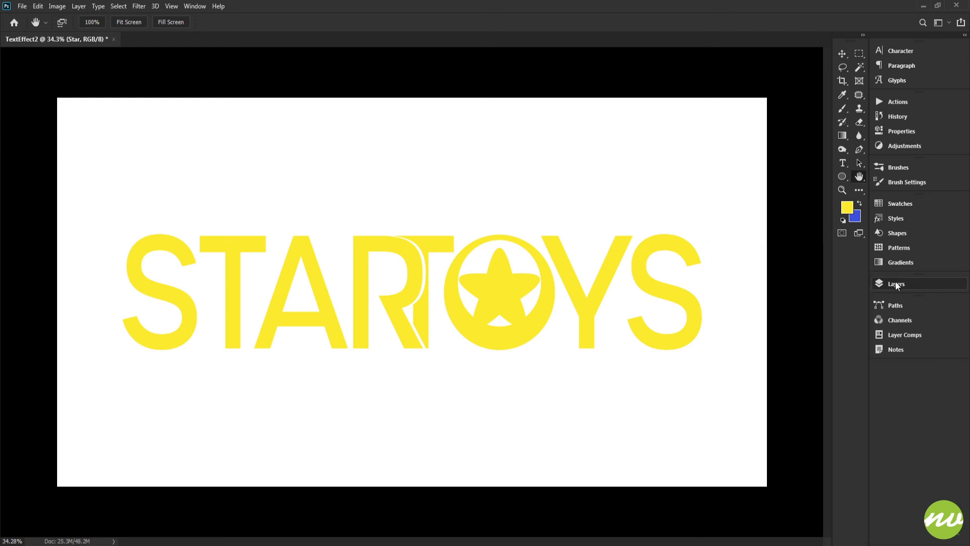
{"action": "left_click", "coordinate": [896, 285]}
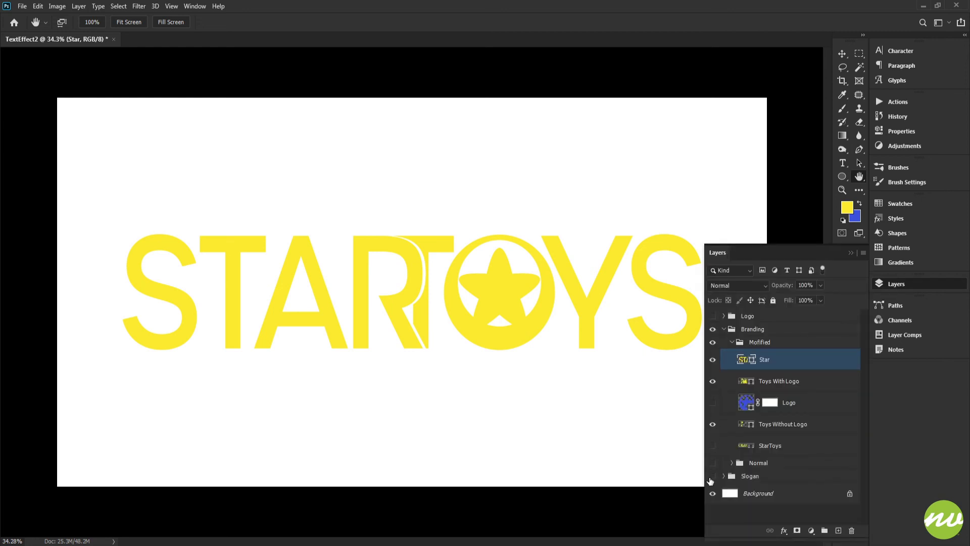
Show the Slogan group beneath the wordmark, collapse it, and expand the Branding group.
{"action": "left_click", "coordinate": [712, 477]}
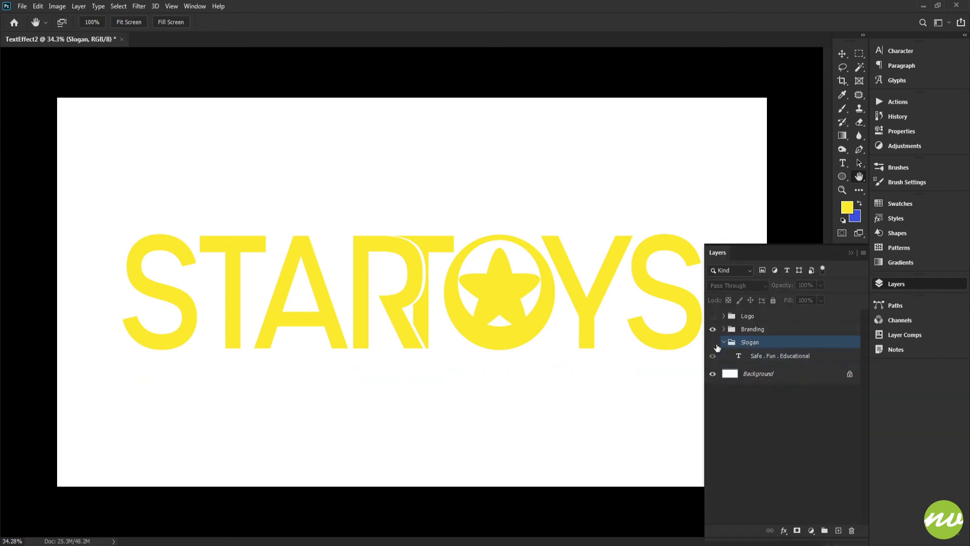
{"action": "left_click", "coordinate": [713, 343]}
{"action": "left_click", "coordinate": [724, 342]}
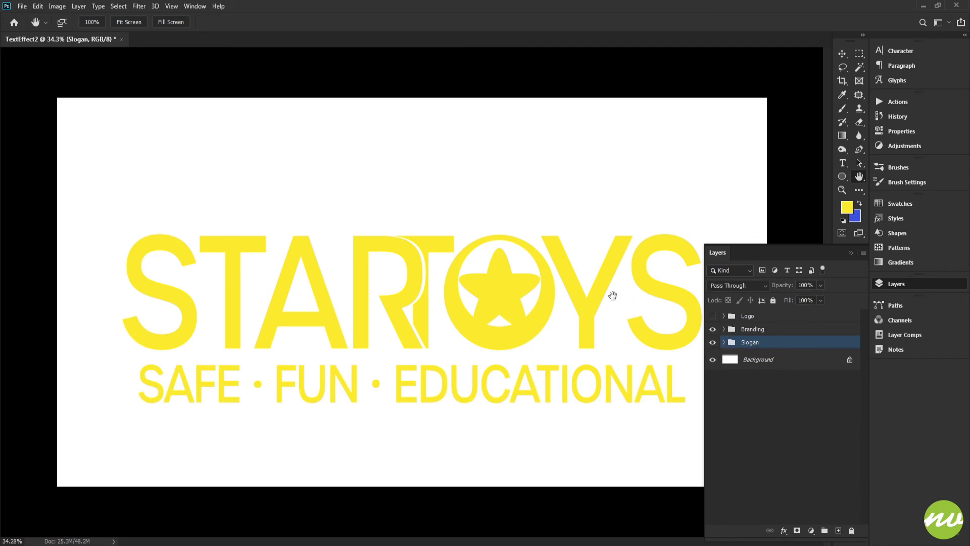
{"action": "left_click", "coordinate": [723, 329]}
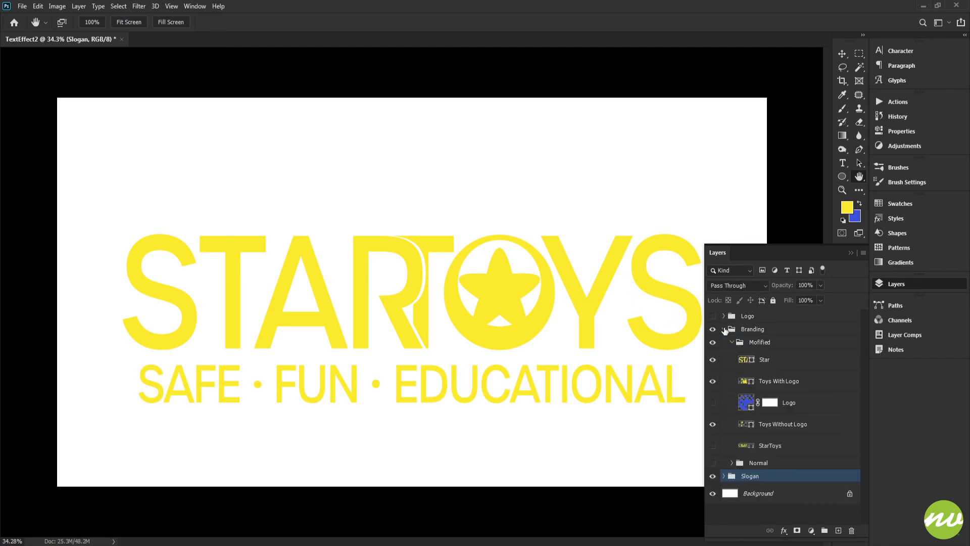
Start defining a custom shape from the Toys Without Logo paths, and cancel the shape naming.
{"action": "key", "text": "u"}
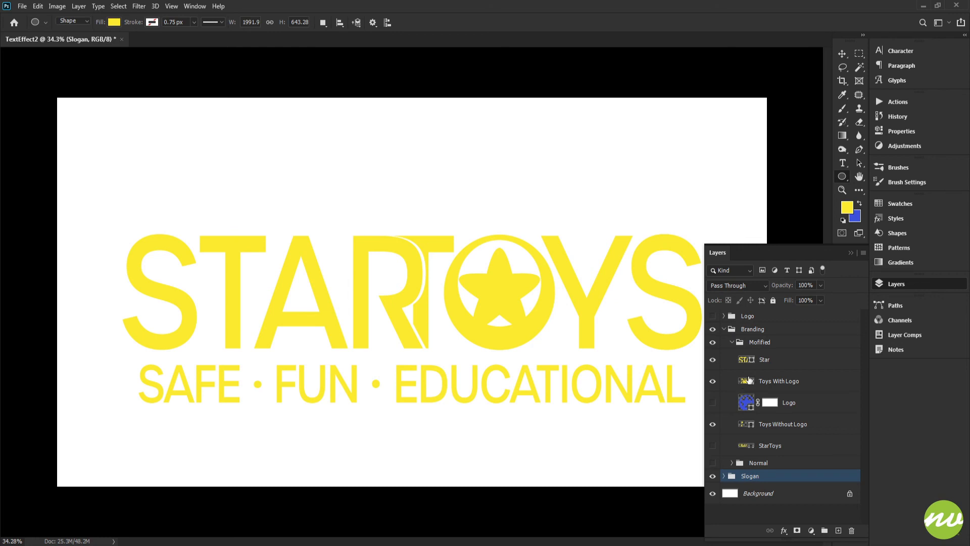
{"action": "left_click", "coordinate": [750, 379]}
{"action": "left_click", "coordinate": [747, 425]}
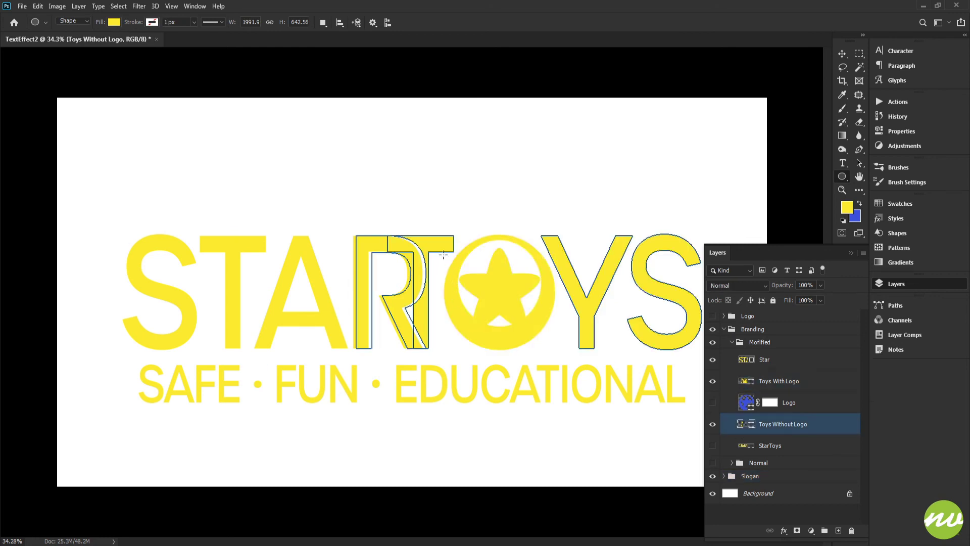
{"action": "right_click", "coordinate": [443, 255]}
{"action": "left_click", "coordinate": [465, 245]}
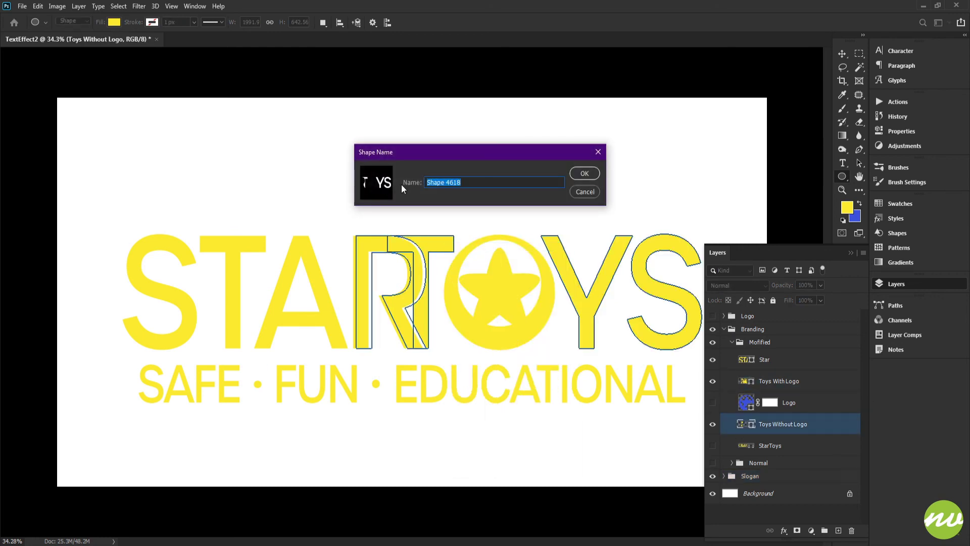
{"action": "left_click", "coordinate": [585, 192]}
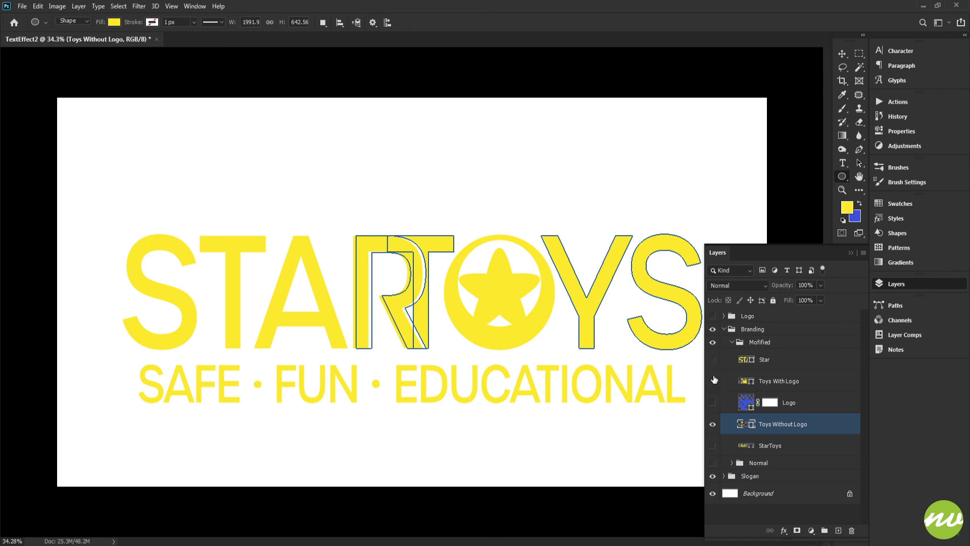
Leave only the Star layer visible in the Mofified group and duplicate that layer.
{"action": "left_click_drag", "start_coordinate": [713, 359], "coordinate": [713, 424]}
{"action": "left_click", "coordinate": [713, 445]}
{"action": "left_click", "coordinate": [712, 445]}
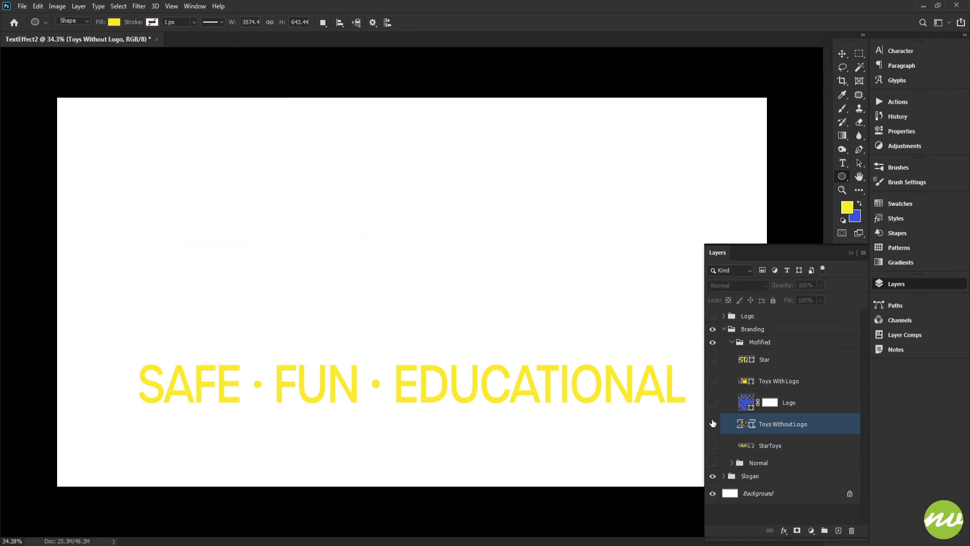
{"action": "left_click", "coordinate": [712, 368]}
{"action": "left_click", "coordinate": [713, 381]}
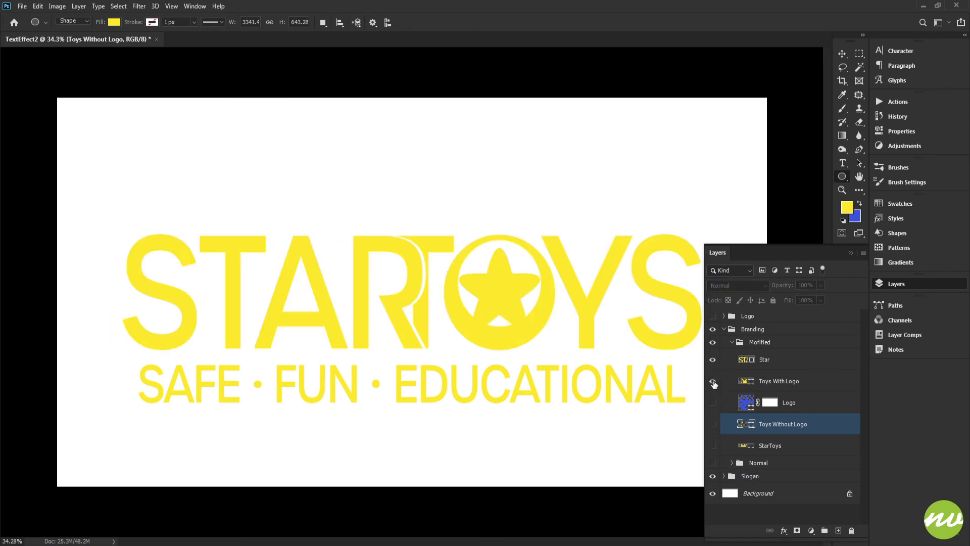
{"action": "left_click", "coordinate": [712, 381]}
{"action": "left_click", "coordinate": [762, 360]}
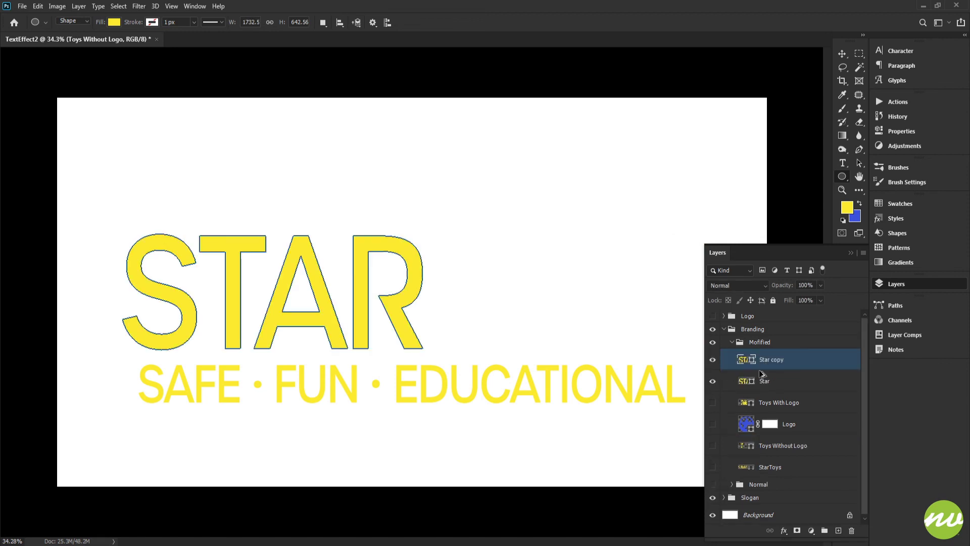
{"action": "key", "text": "ctrl+j"}
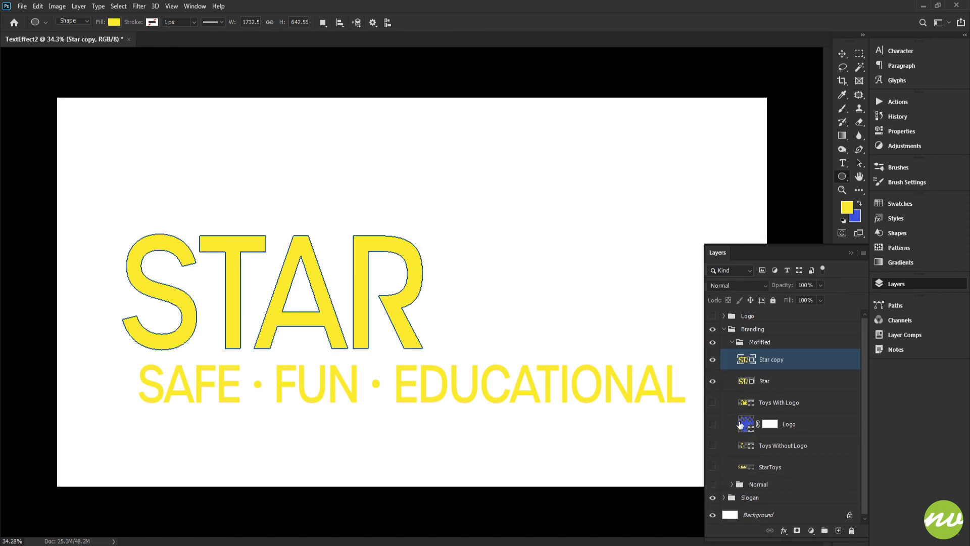
Hide Star and Star copy, isolate the Toys Without Logo layer to check its letter paths, and hide it again.
{"action": "left_click", "coordinate": [713, 382]}
{"action": "left_click", "coordinate": [713, 359]}
{"action": "left_click", "coordinate": [713, 359]}
{"action": "left_click", "coordinate": [713, 360]}
{"action": "left_click", "coordinate": [713, 425]}
{"action": "left_click", "coordinate": [713, 425]}
{"action": "left_click", "coordinate": [713, 446]}
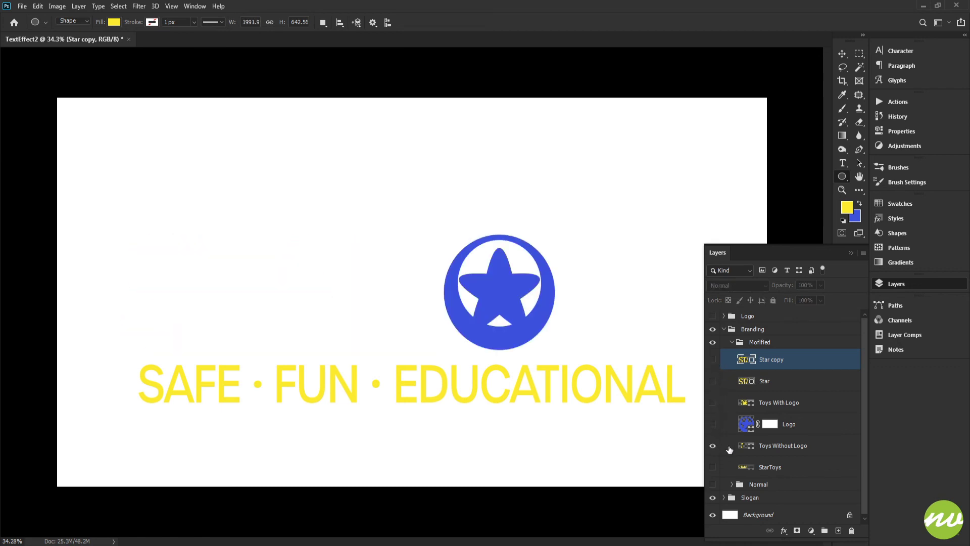
{"action": "left_click", "coordinate": [773, 446]}
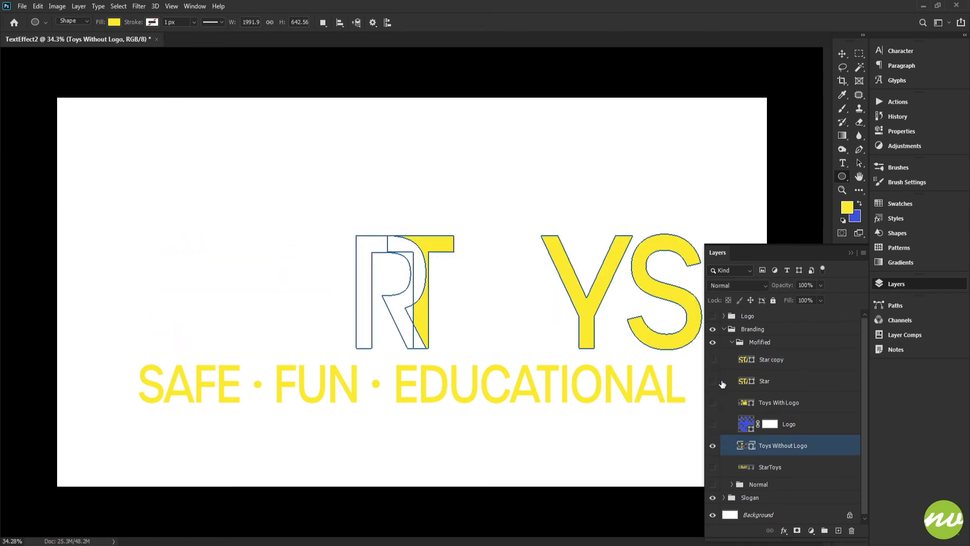
{"action": "left_click", "coordinate": [713, 445]}
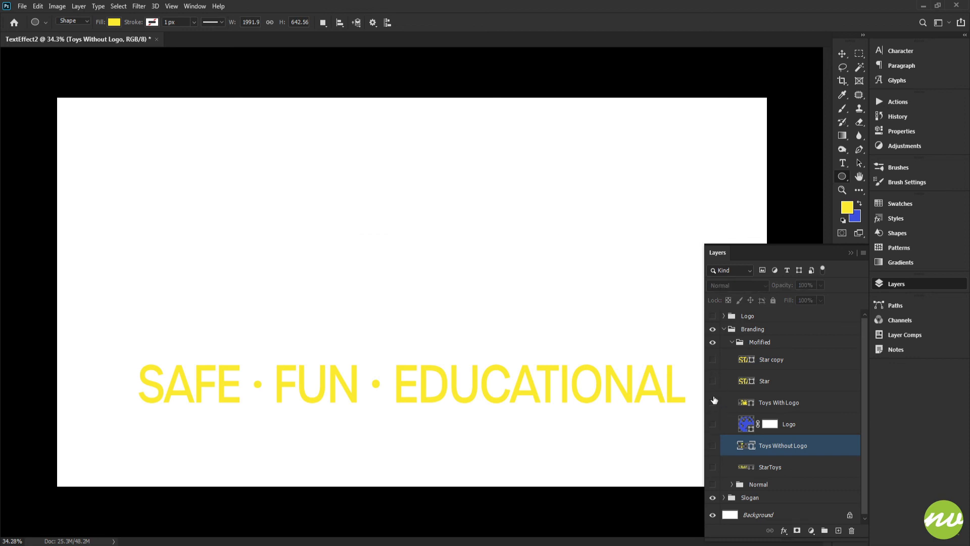
Copy the Toys With Logo paths into the Star copy layer, leaving Star copy as the only visible layer in Mofified.
{"action": "left_click", "coordinate": [713, 403]}
{"action": "left_click", "coordinate": [746, 404]}
{"action": "left_click", "coordinate": [713, 402]}
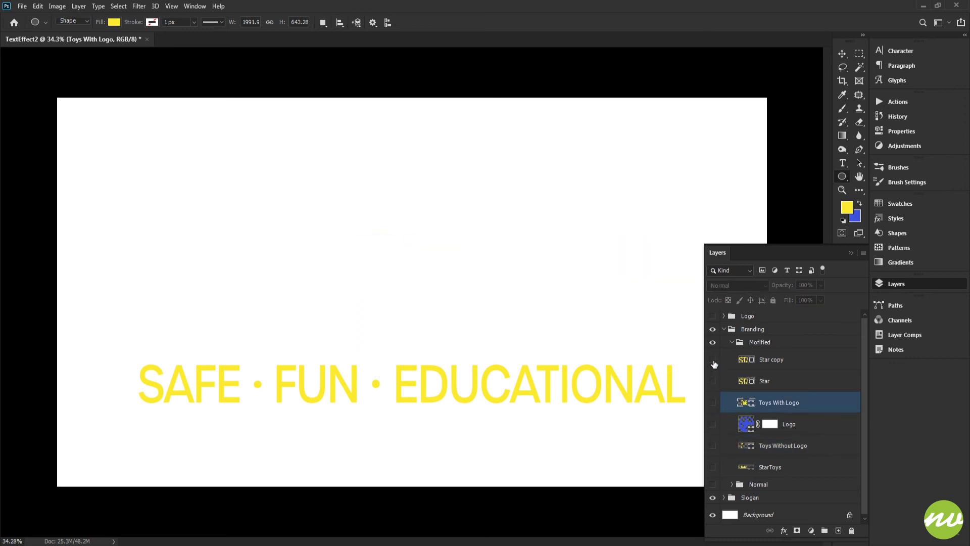
{"action": "left_click", "coordinate": [713, 359]}
{"action": "left_click", "coordinate": [746, 360]}
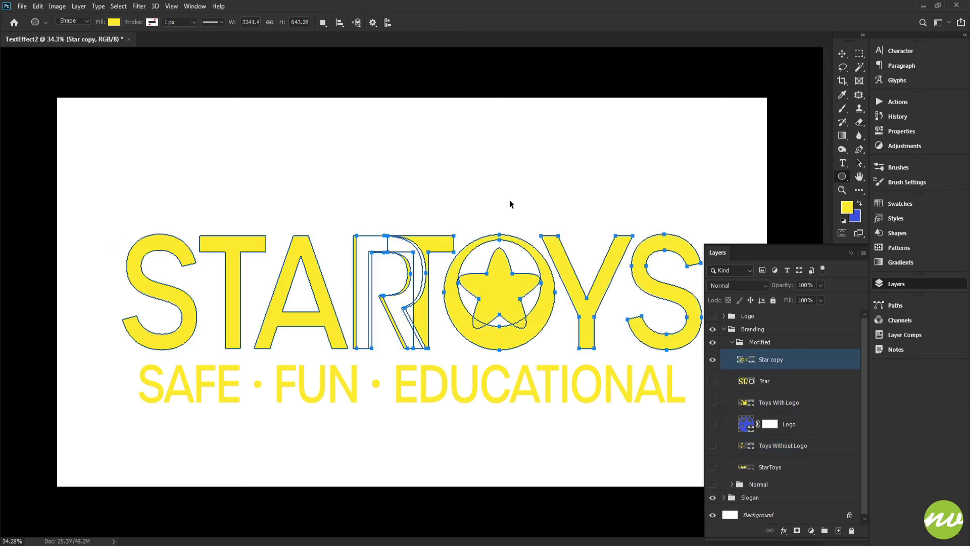
{"action": "key", "text": "Escape"}
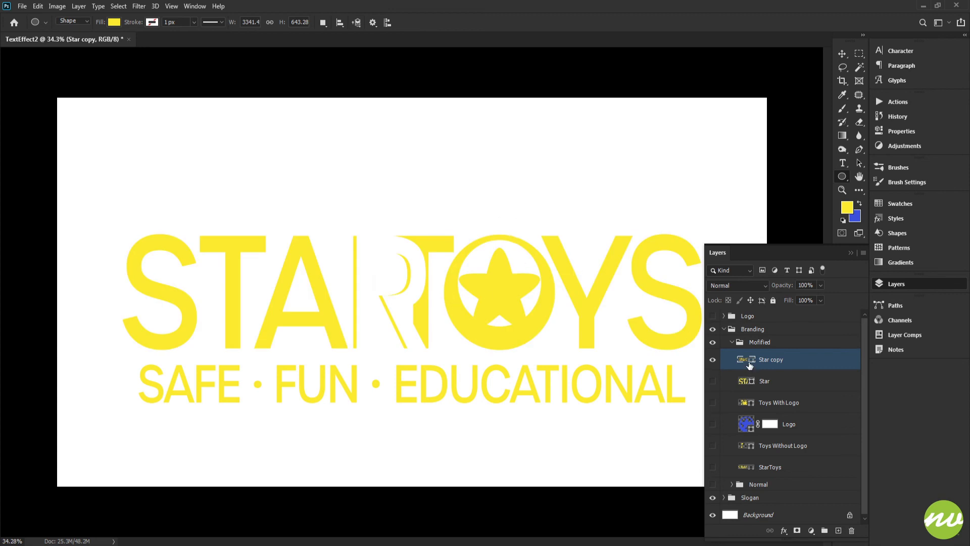
Cut the offset R outline in Star copy and paste it back above the other paths, subtracting it from the shape.
{"action": "left_click", "coordinate": [745, 383]}
{"action": "left_click", "coordinate": [748, 362]}
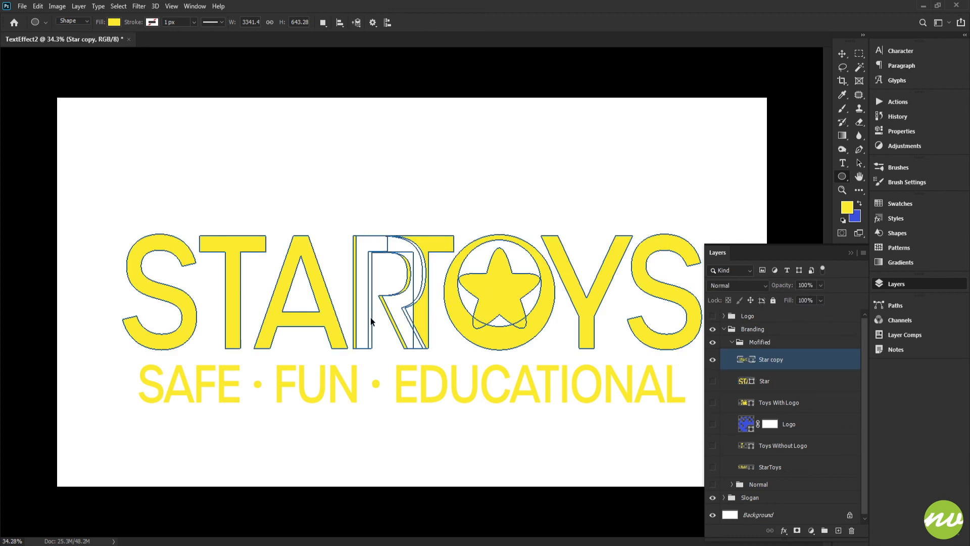
{"action": "key", "text": "Escape"}
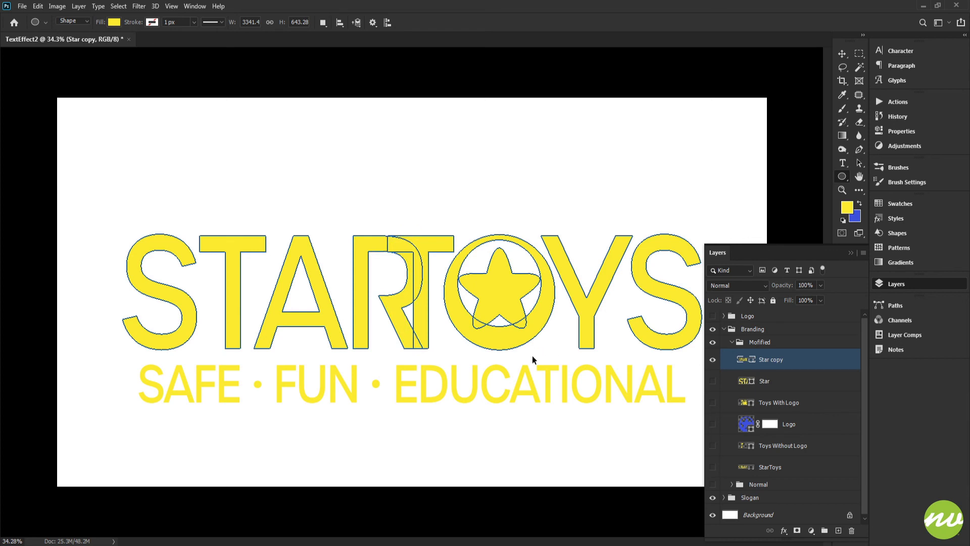
{"action": "scroll", "coordinate": [469, 332], "scroll_direction": "up", "scroll_amount": 5}
{"action": "key", "text": "ctrl+v"}
{"action": "key", "text": "minus"}
{"action": "left_click_drag", "start_coordinate": [488, 305], "coordinate": [530, 239]}
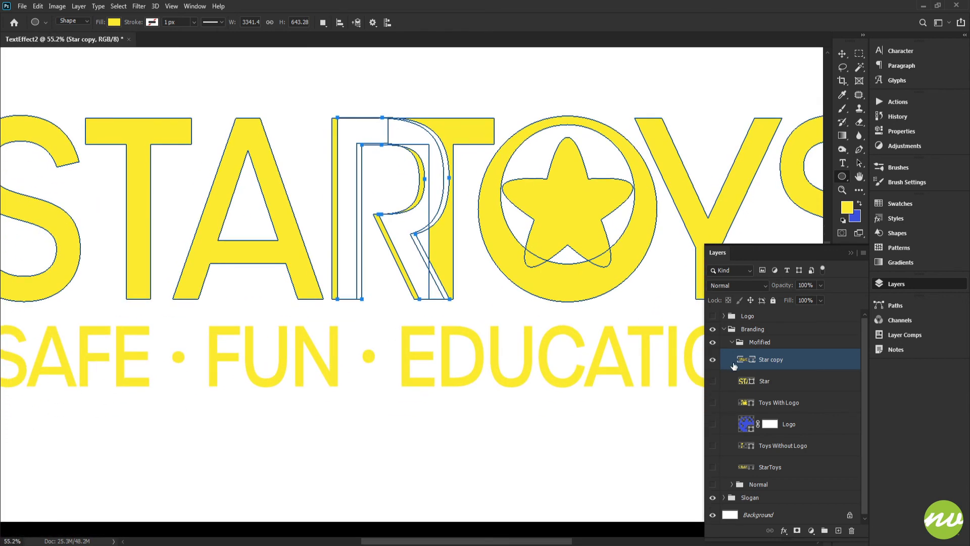
Cut the STAR letter paths and paste them back on top, combining them with the rest of the shape.
{"action": "scroll", "coordinate": [372, 301], "scroll_direction": "down", "scroll_amount": 3}
{"action": "left_click_drag", "start_coordinate": [93, 219], "coordinate": [348, 307]}
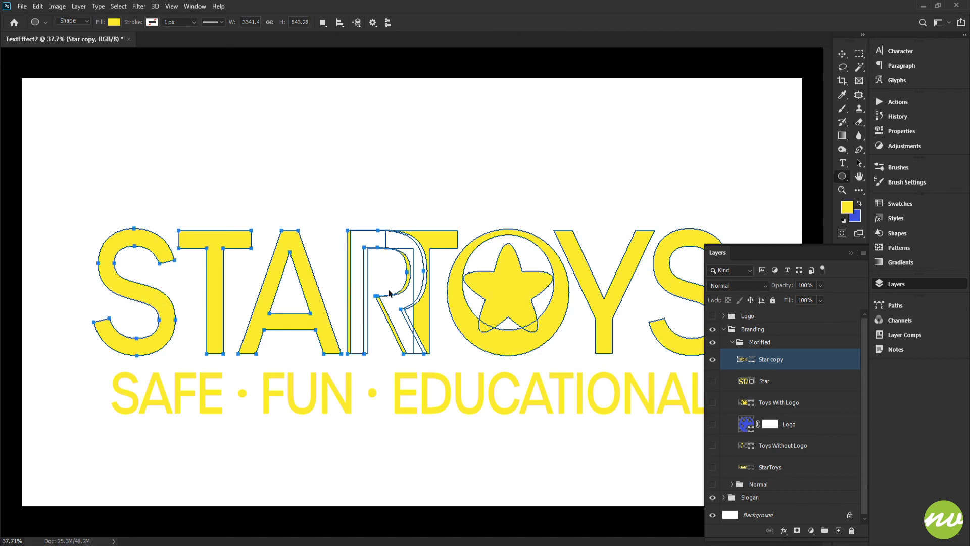
{"action": "key", "text": "ctrl+x"}
{"action": "key", "text": "ctrl+v"}
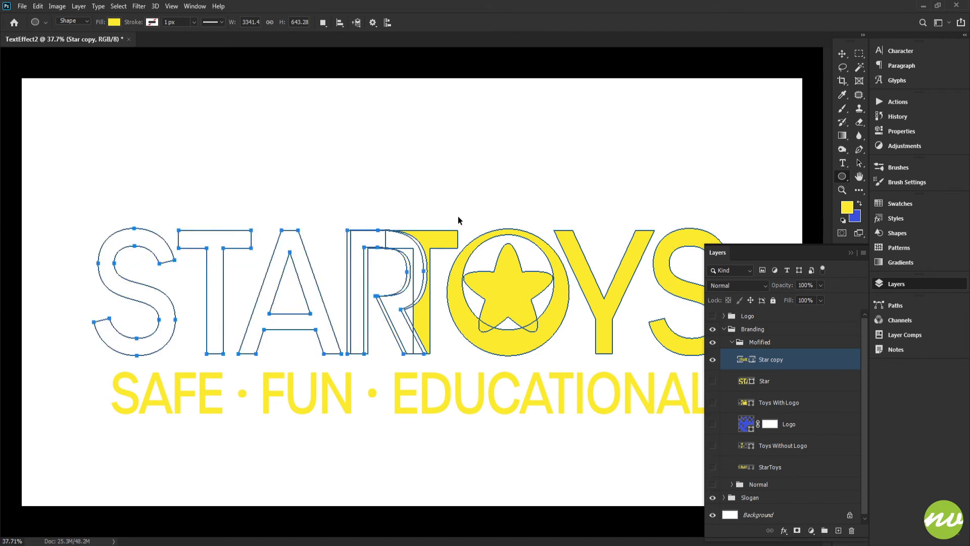
{"action": "key", "text": "plus"}
{"action": "key", "text": "Return"}
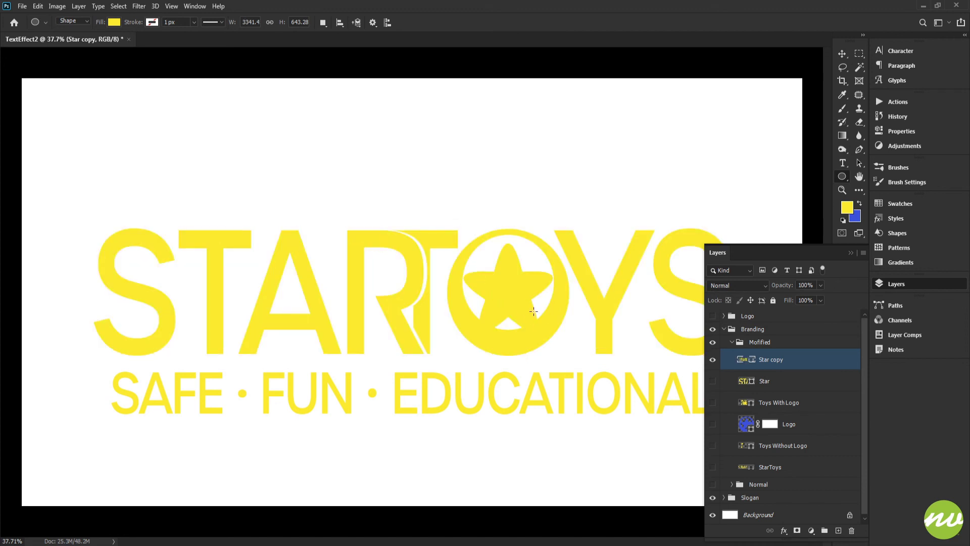
Rename the Star copy layer as Branding Shape.
{"action": "scroll", "coordinate": [585, 324], "scroll_direction": "down", "scroll_amount": 1}
{"action": "scroll", "coordinate": [579, 324], "scroll_direction": "up", "scroll_amount": 1}
{"action": "key", "text": "h"}
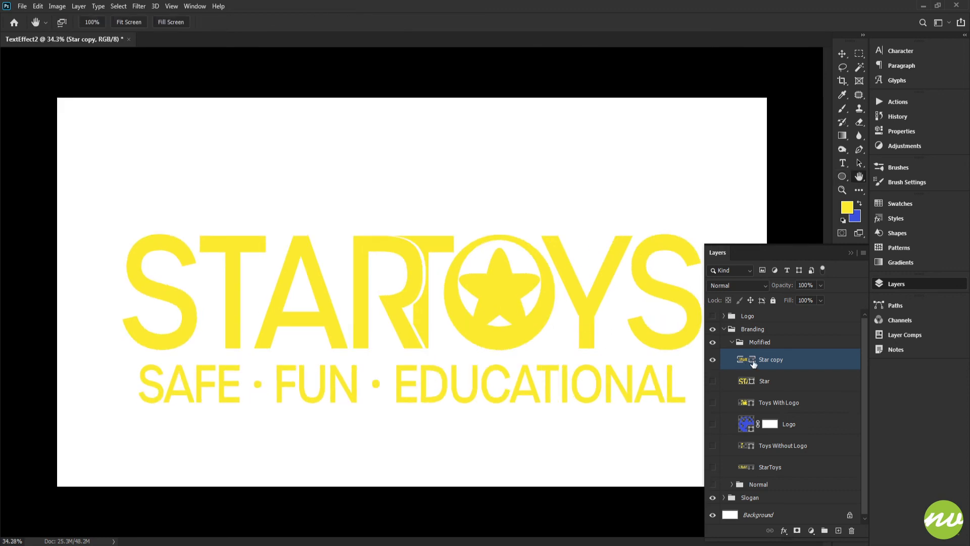
{"action": "double_click", "coordinate": [772, 359]}
{"action": "type", "text": "Branding Shape"}
{"action": "key", "text": "Return"}
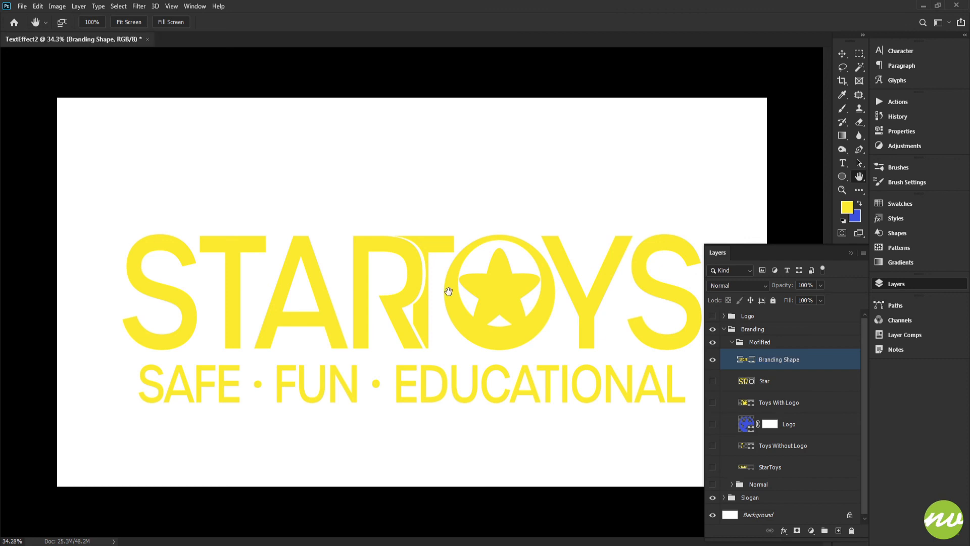
Start defining a custom shape from the Branding Shape paths, and cancel the shape naming.
{"action": "key", "text": "u"}
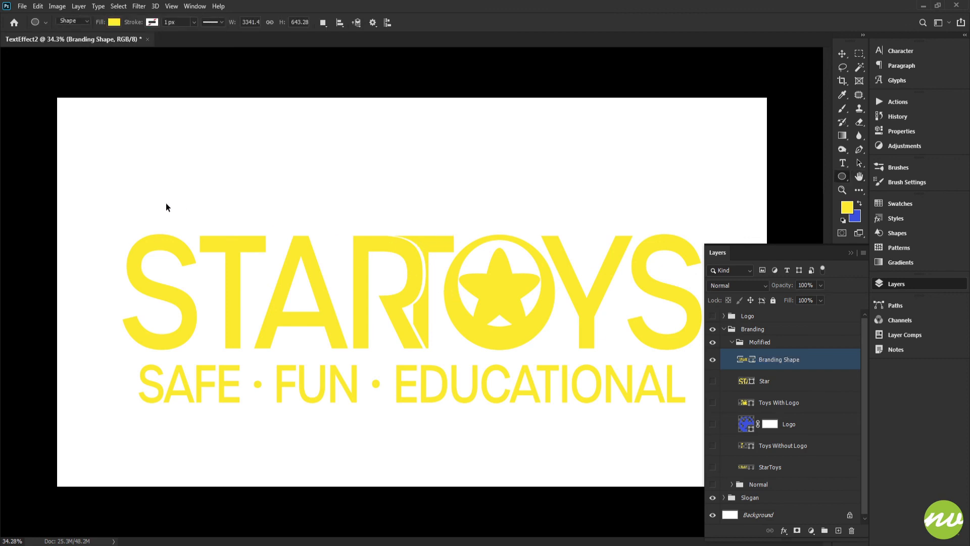
{"action": "left_click", "coordinate": [745, 382], "text": "ctrl"}
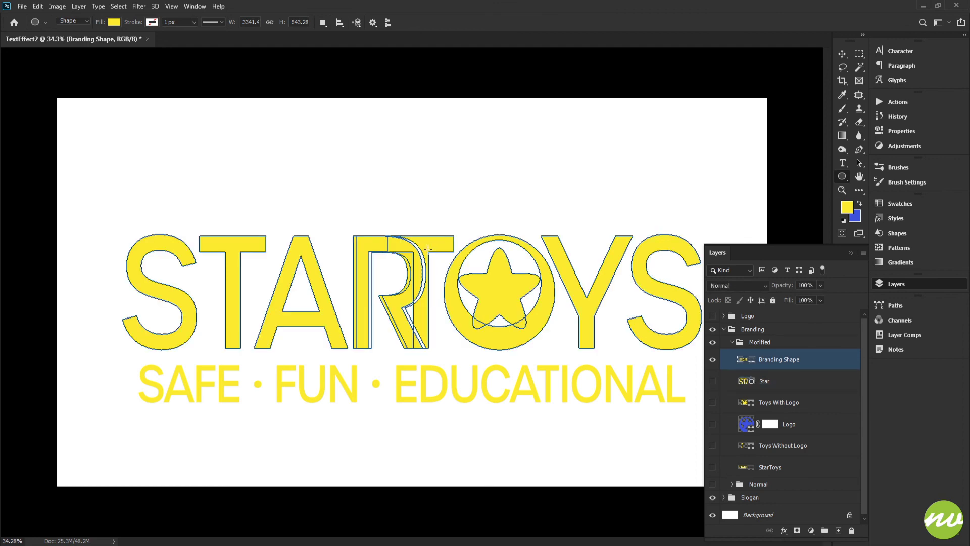
{"action": "right_click", "coordinate": [428, 248]}
{"action": "left_click", "coordinate": [439, 258]}
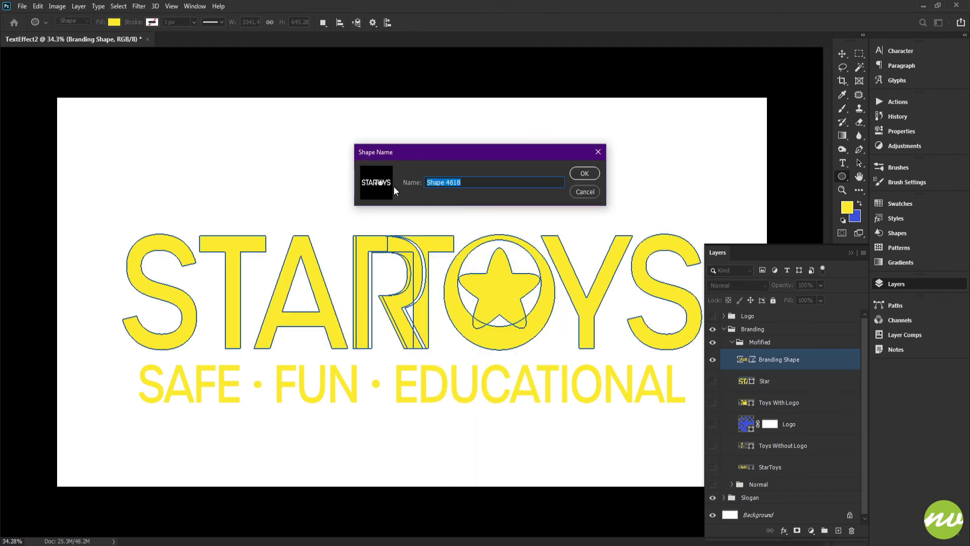
{"action": "left_click", "coordinate": [583, 192]}
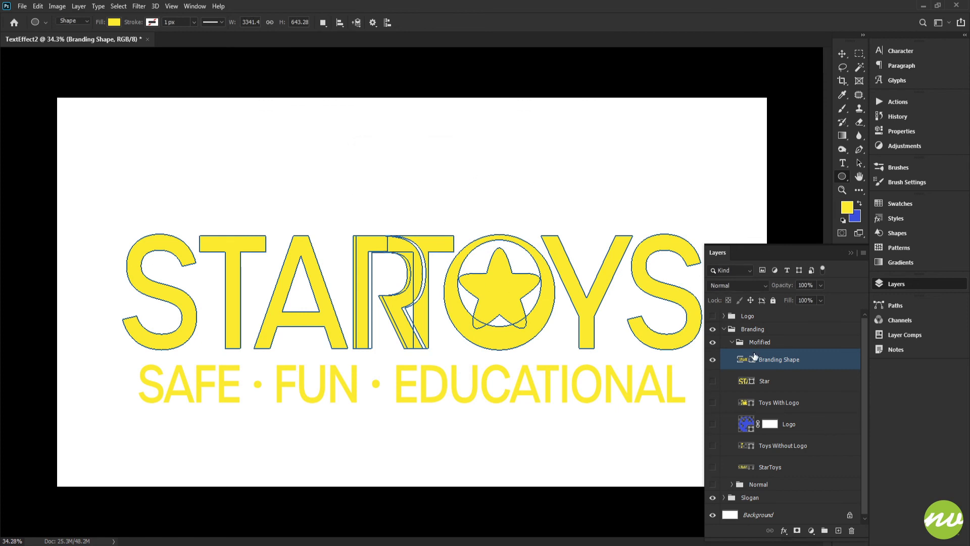
Compare the Branding Shape and Star layers by switching their visibility, leaving only Branding Shape shown in the Mofified group.
{"action": "left_click", "coordinate": [712, 361]}
{"action": "left_click", "coordinate": [714, 381]}
{"action": "left_click", "coordinate": [713, 380]}
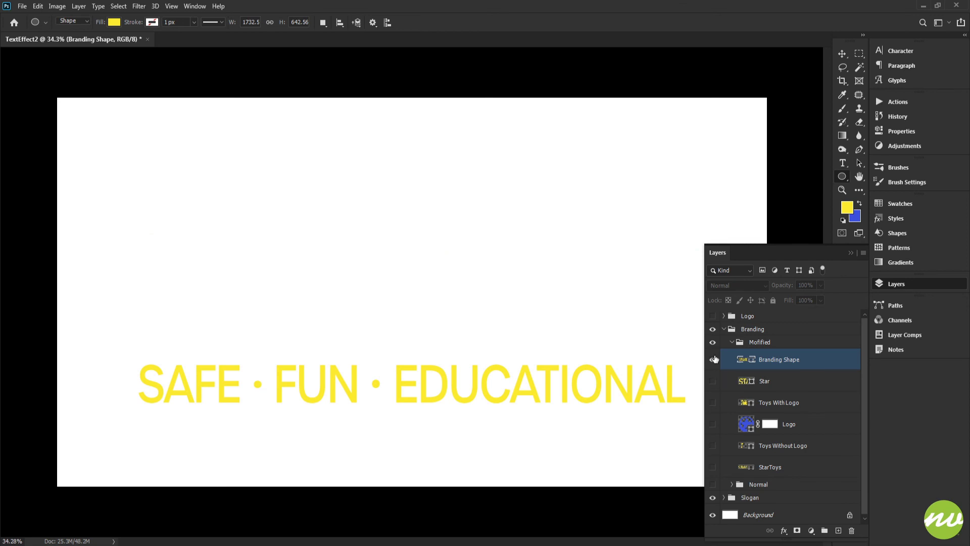
{"action": "left_click", "coordinate": [712, 359]}
{"action": "left_click", "coordinate": [732, 343]}
{"action": "left_click", "coordinate": [732, 342]}
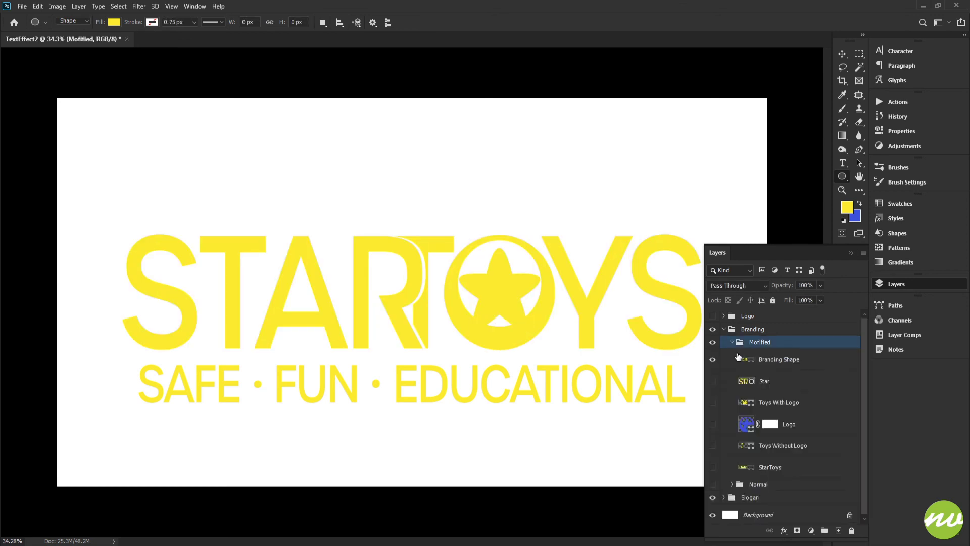
Try the blue background colour 4258e3 as the Branding Shape fill, and cancel the colour change.
{"action": "double_click", "coordinate": [743, 360]}
{"action": "left_click", "coordinate": [854, 217]}
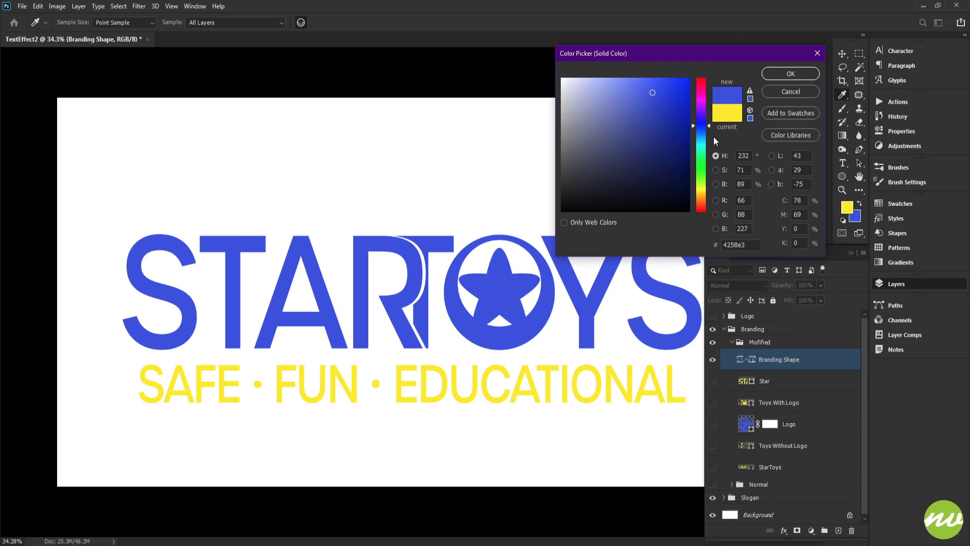
{"action": "left_click", "coordinate": [781, 91]}
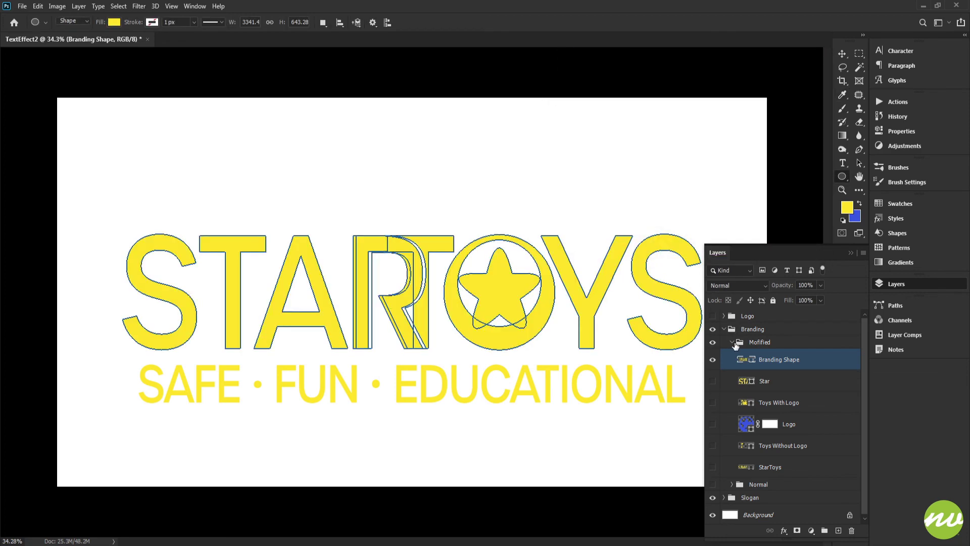
Collapse the Branding group, select the Logo group, and view the wordmark and slogan unobstructed.
{"action": "left_click", "coordinate": [713, 360]}
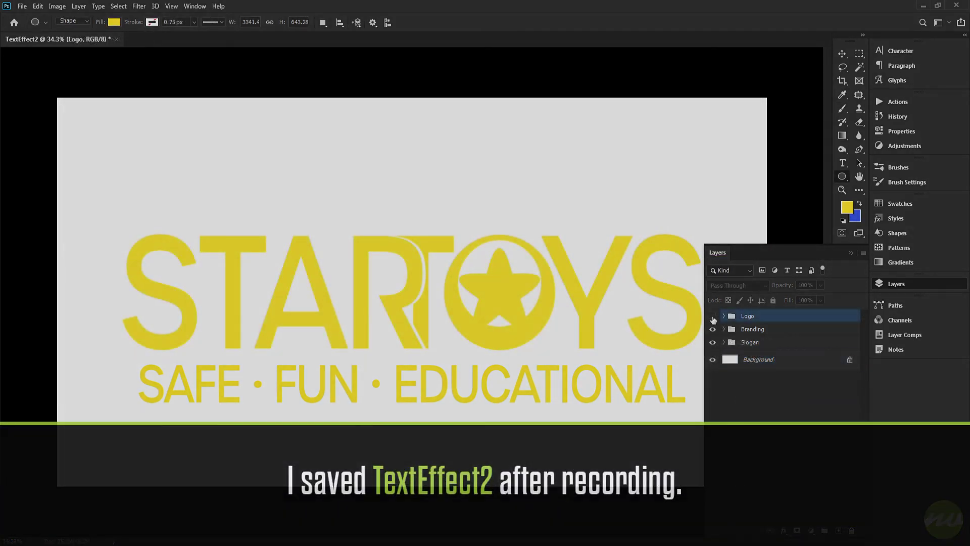
{"action": "key", "text": "h"}
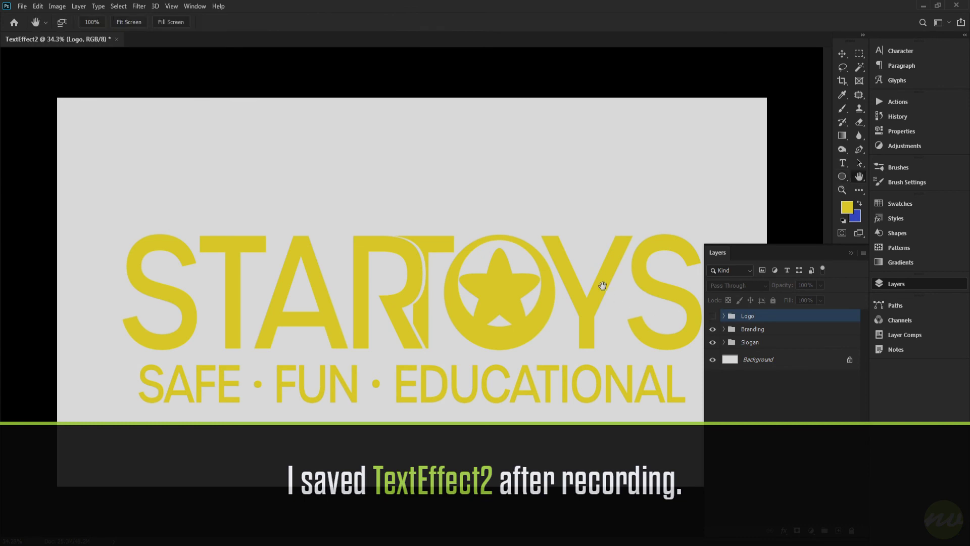
{"action": "left_click", "coordinate": [889, 281]}
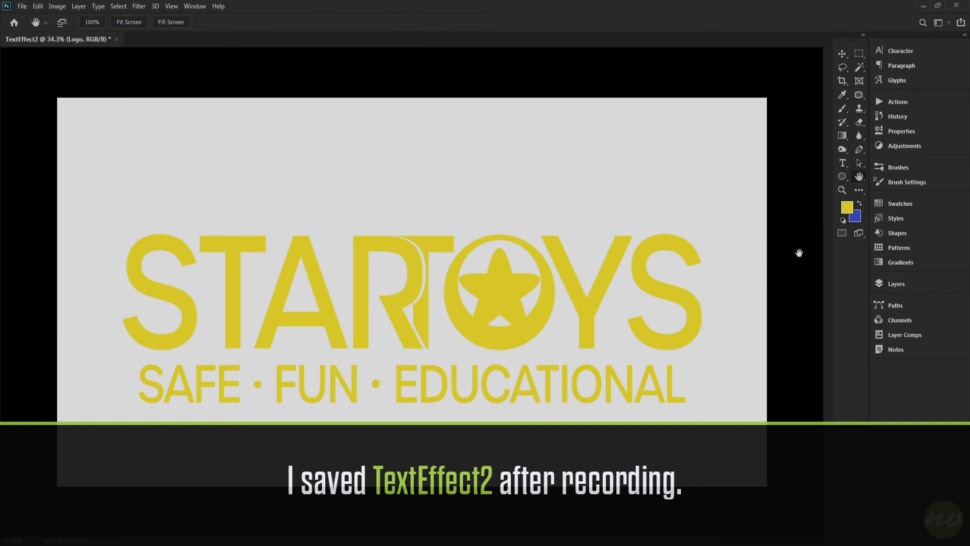